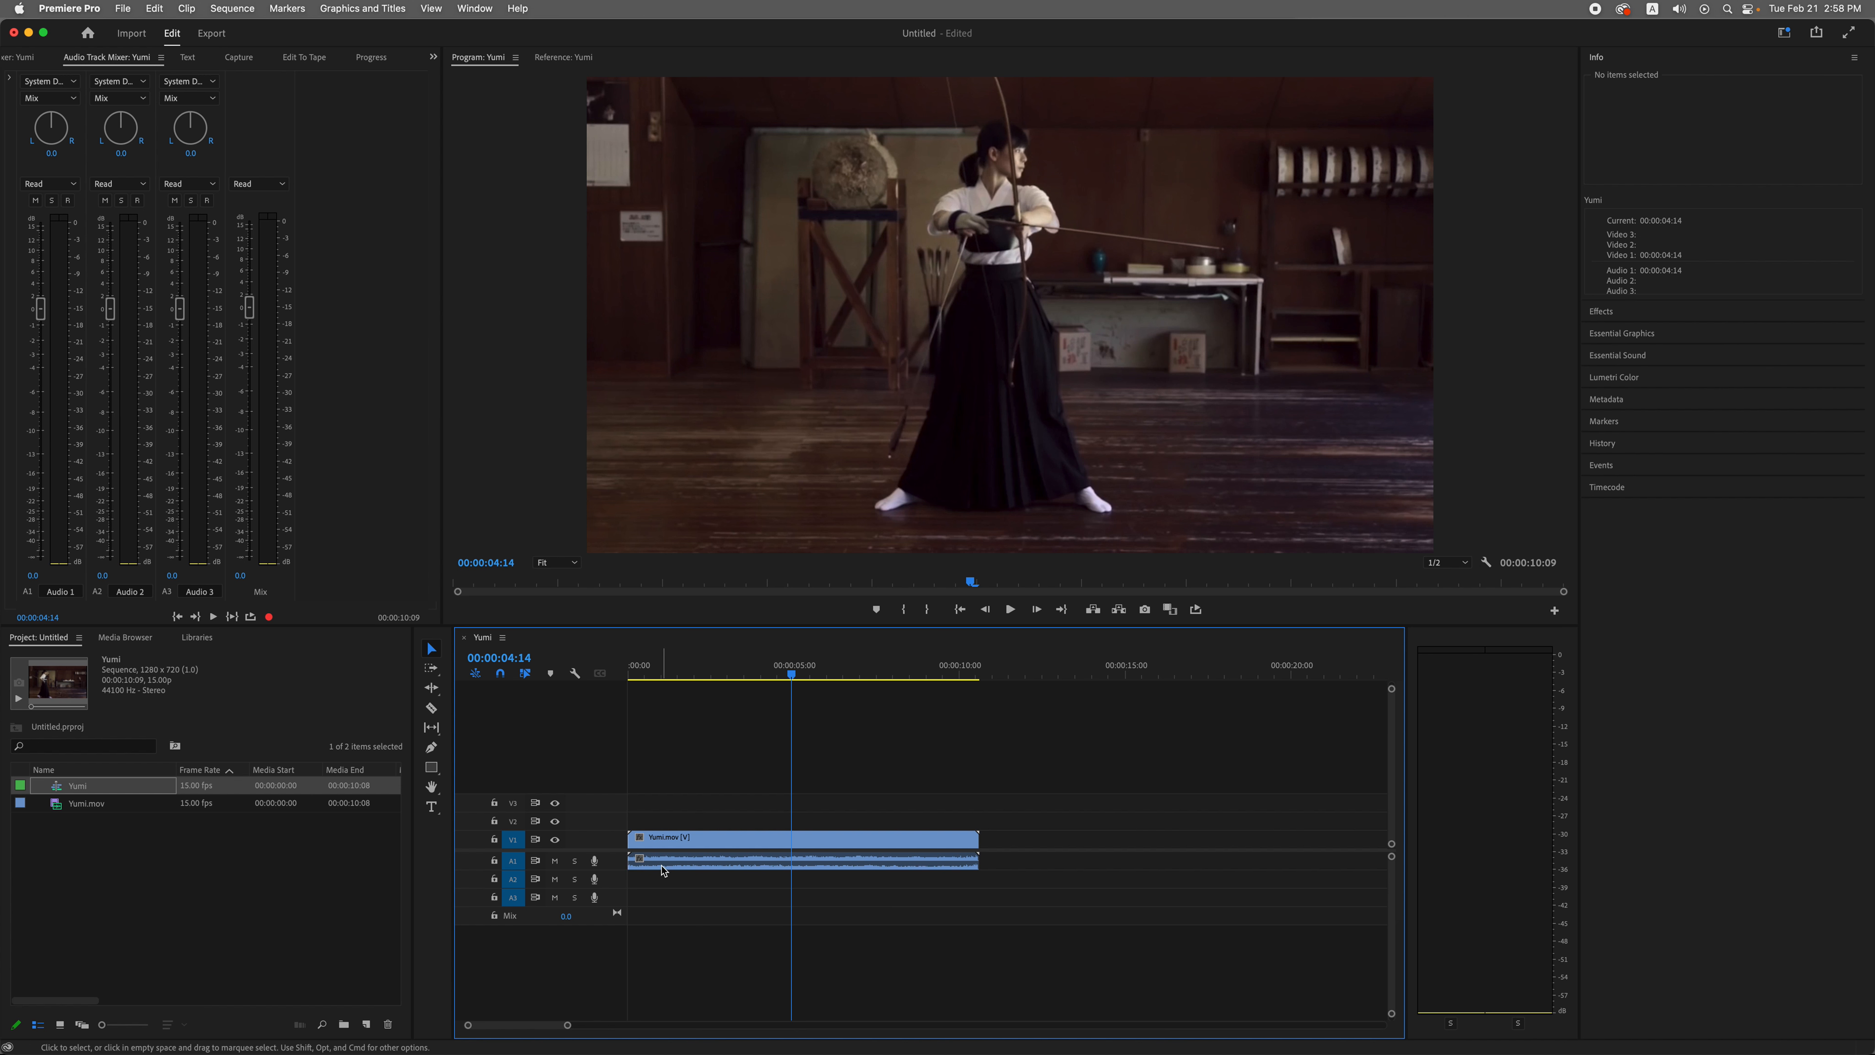
Step: Delete the audio clip of Yumi.mov from track A1, keeping its video on V1
{"action": "left_click", "coordinate": [668, 905]}
{"action": "left_click", "coordinate": [691, 862]}
{"action": "key", "text": "BackSpace"}
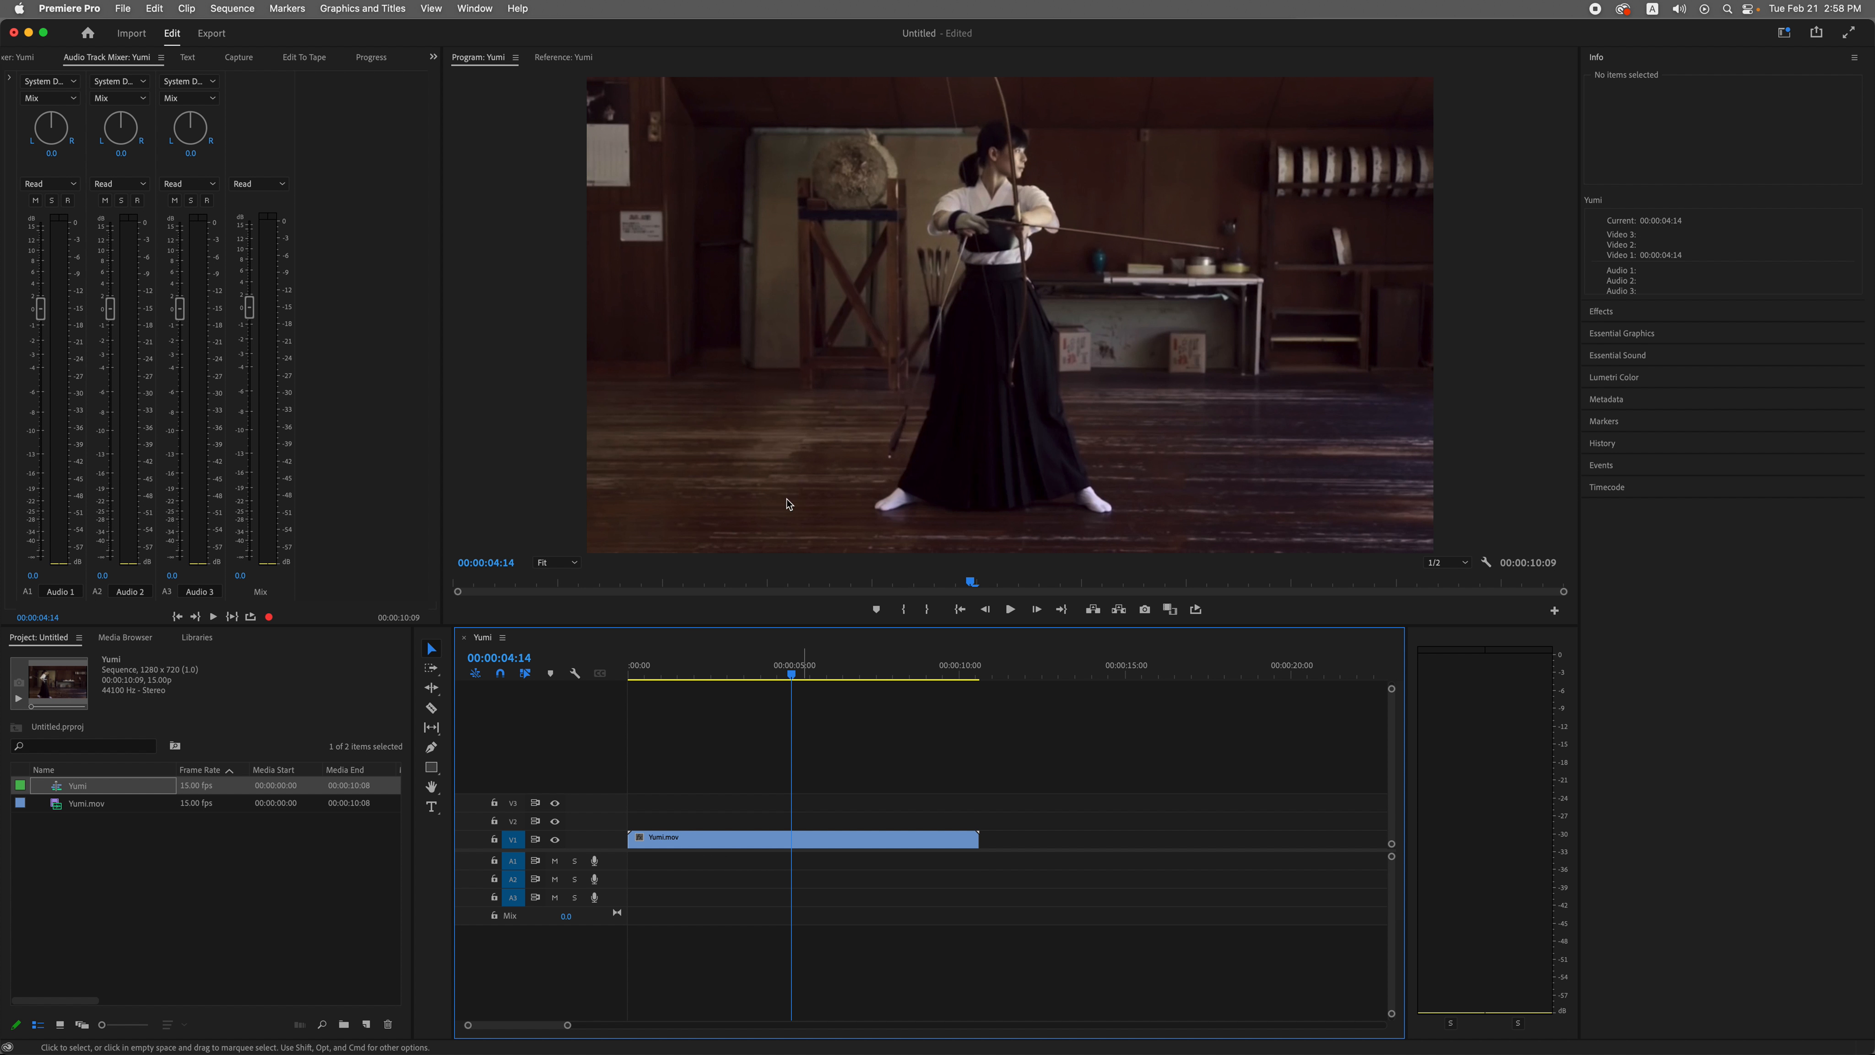
Step: Play the Yumi sequence from the start and scrub through it to review the footage
{"action": "left_click_drag", "start_coordinate": [825, 669], "coordinate": [502, 650]}
{"action": "key", "text": "space"}
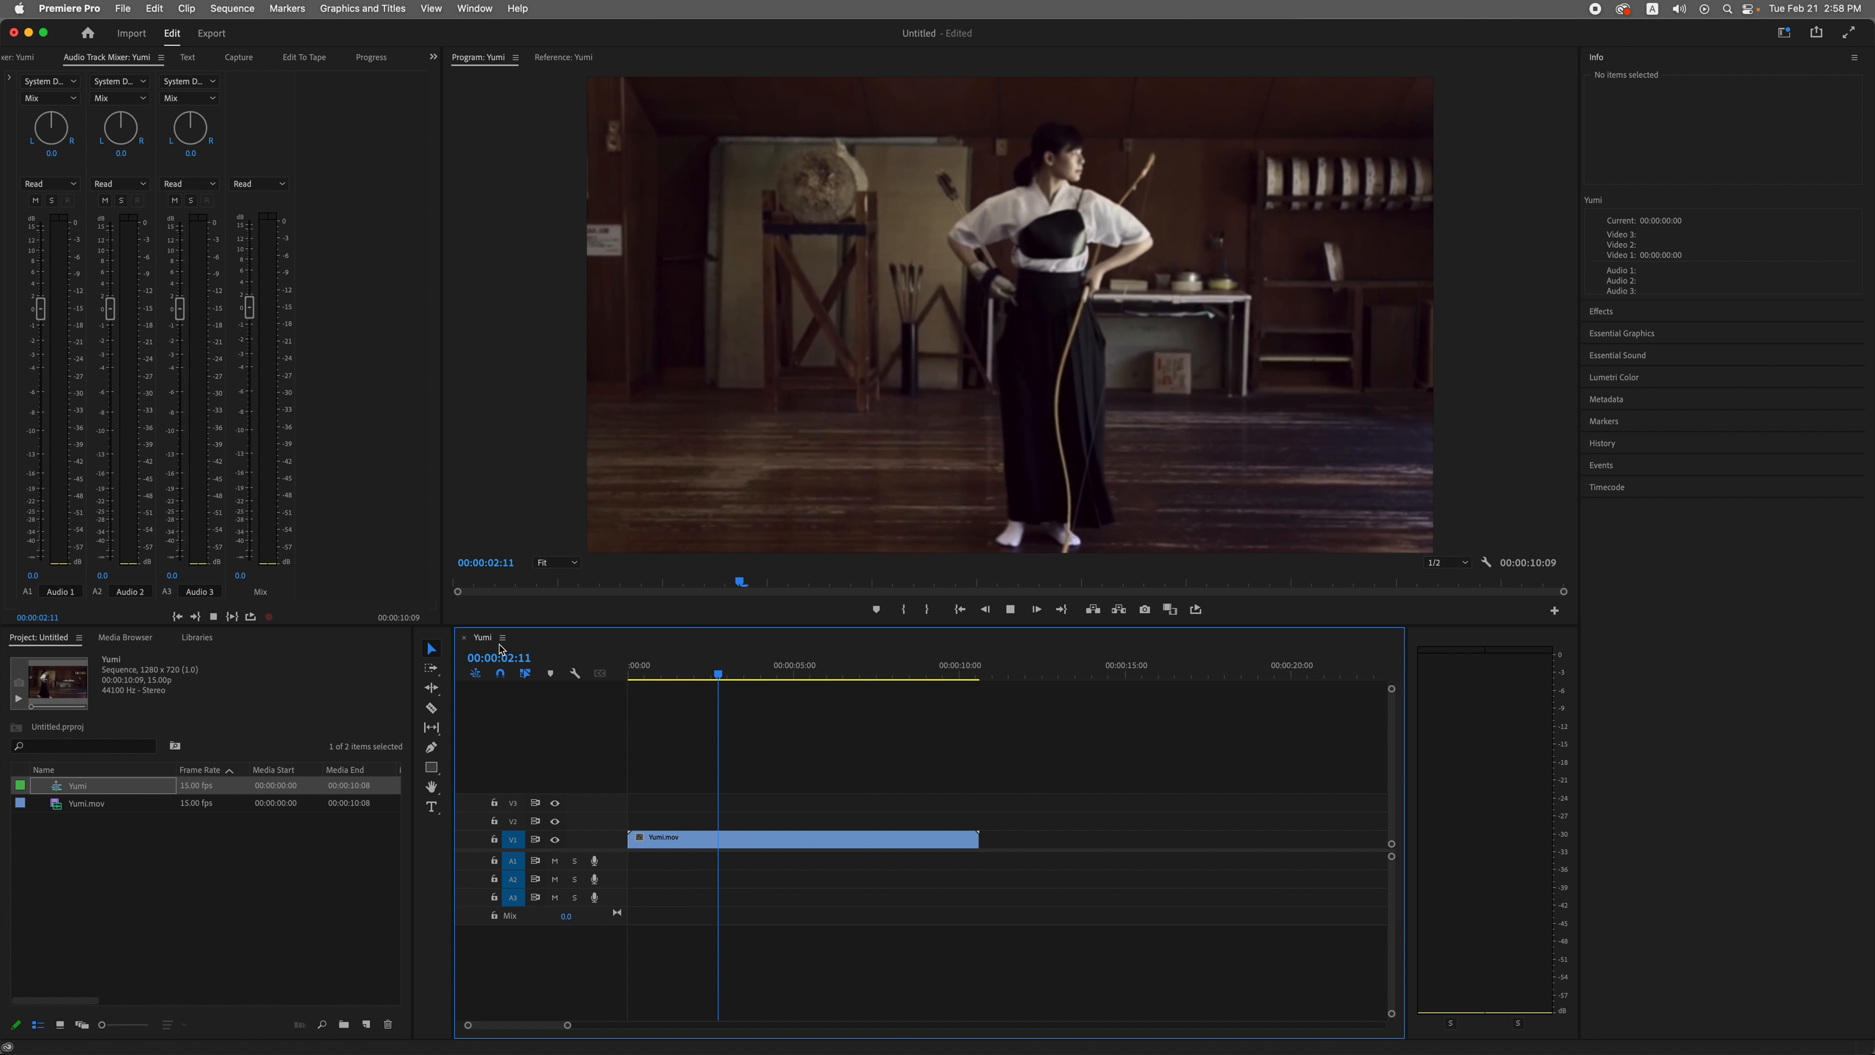
{"action": "key", "text": "space"}
{"action": "left_click_drag", "start_coordinate": [747, 668], "coordinate": [498, 650]}
{"action": "key", "text": "space"}
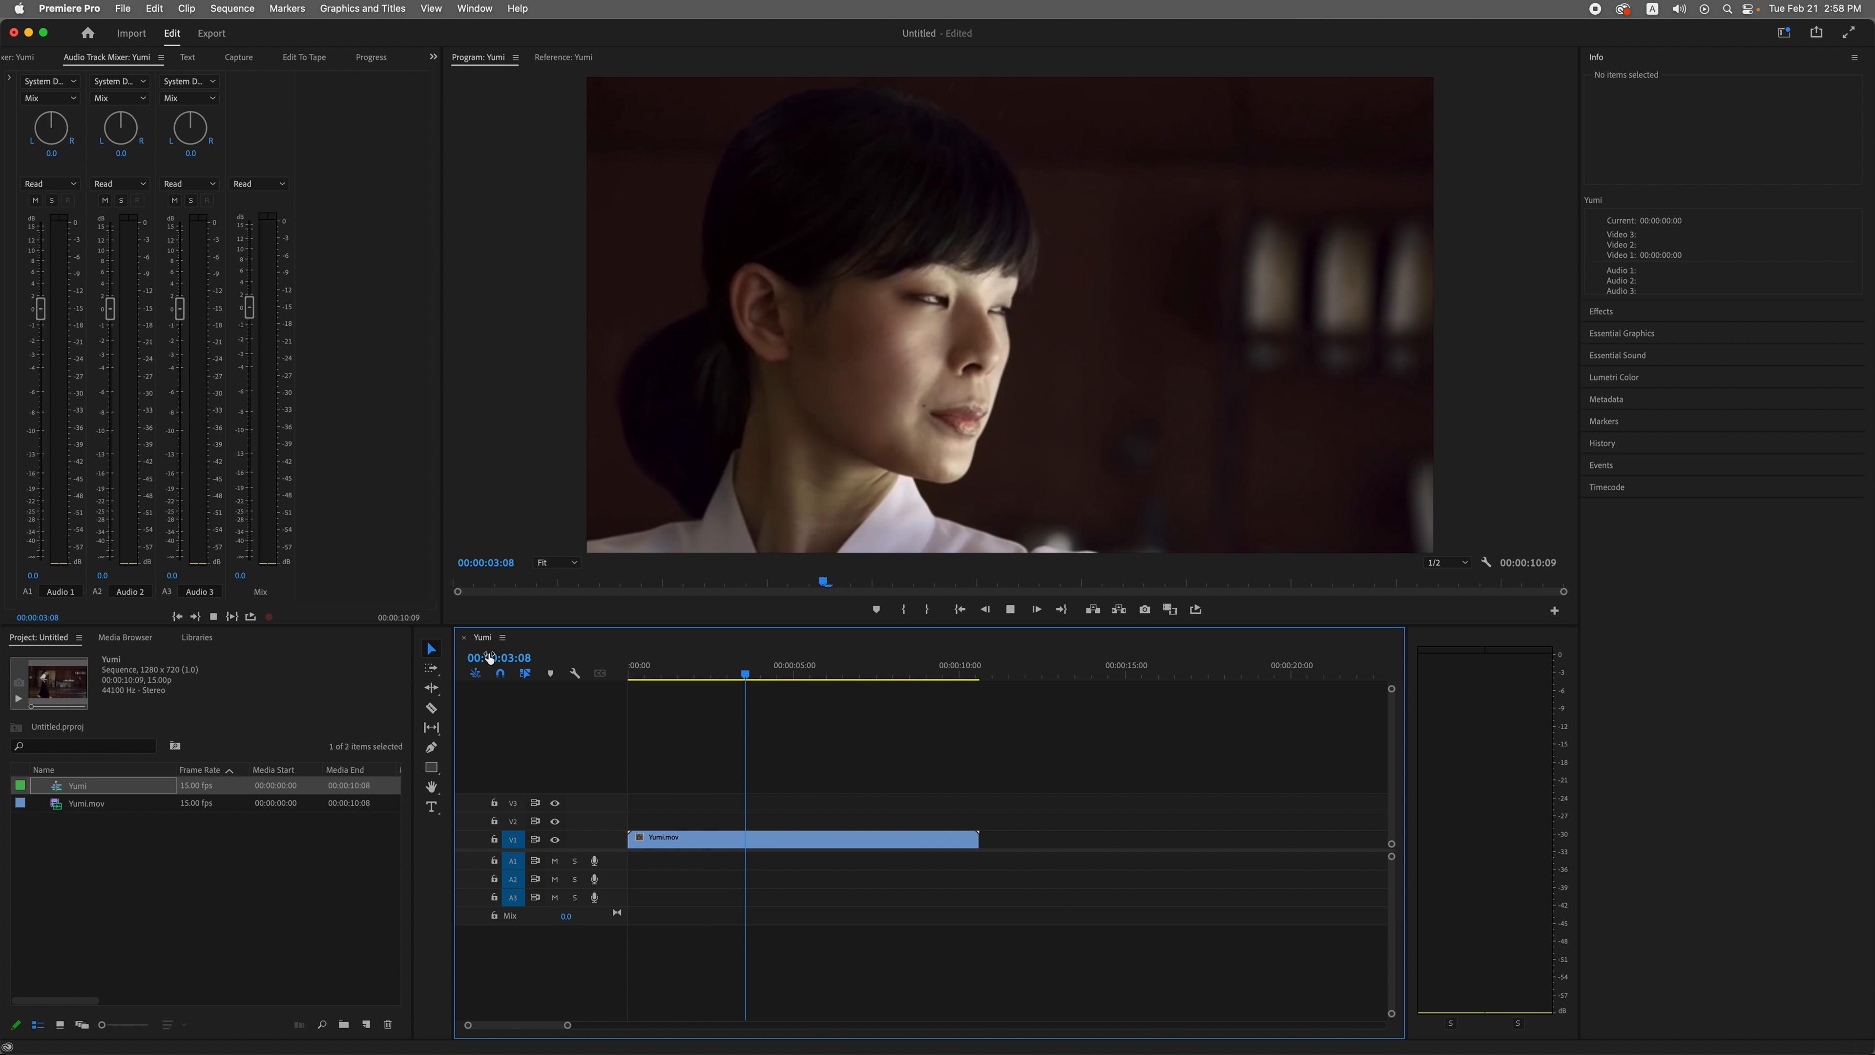
{"action": "key", "text": "space"}
{"action": "left_click_drag", "start_coordinate": [859, 661], "coordinate": [806, 667]}
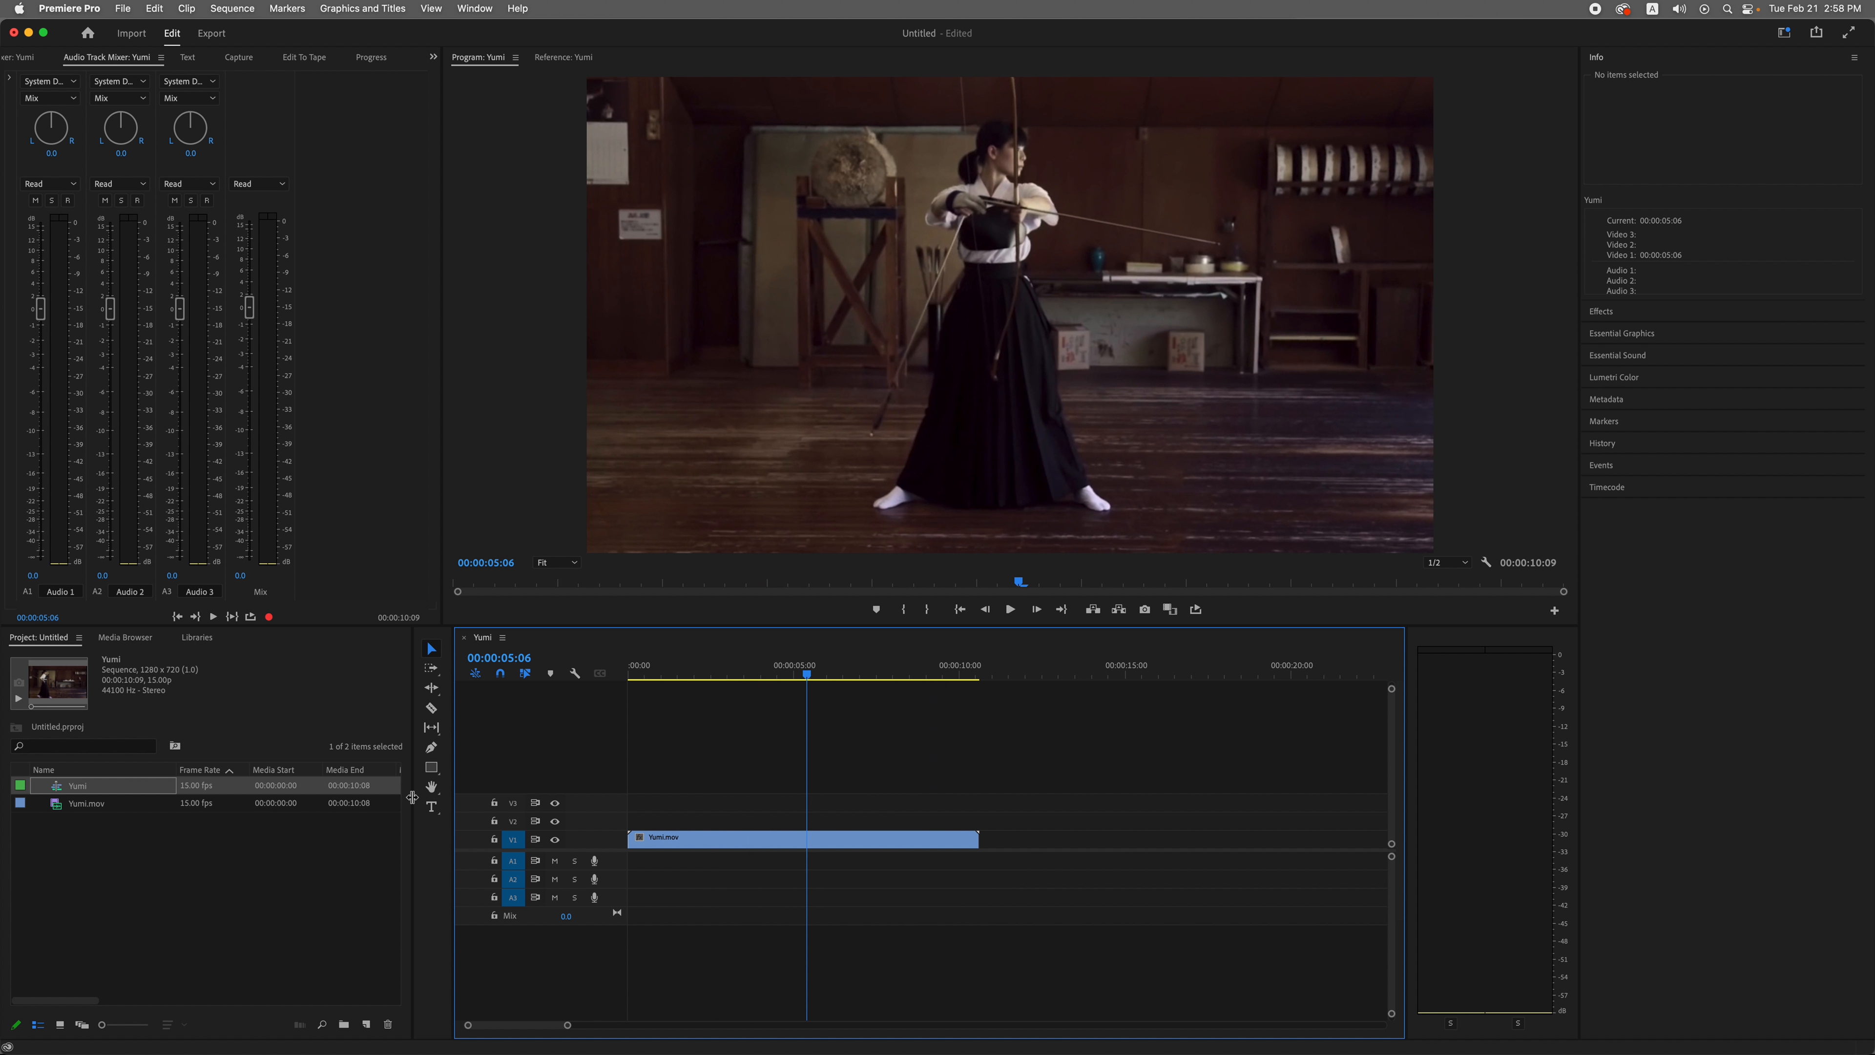
Step: Widen the timeline panel and trim the end of the Yumi.mov clip on V1 back to 00:00:04:14
{"action": "left_click_drag", "start_coordinate": [412, 797], "coordinate": [838, 797]}
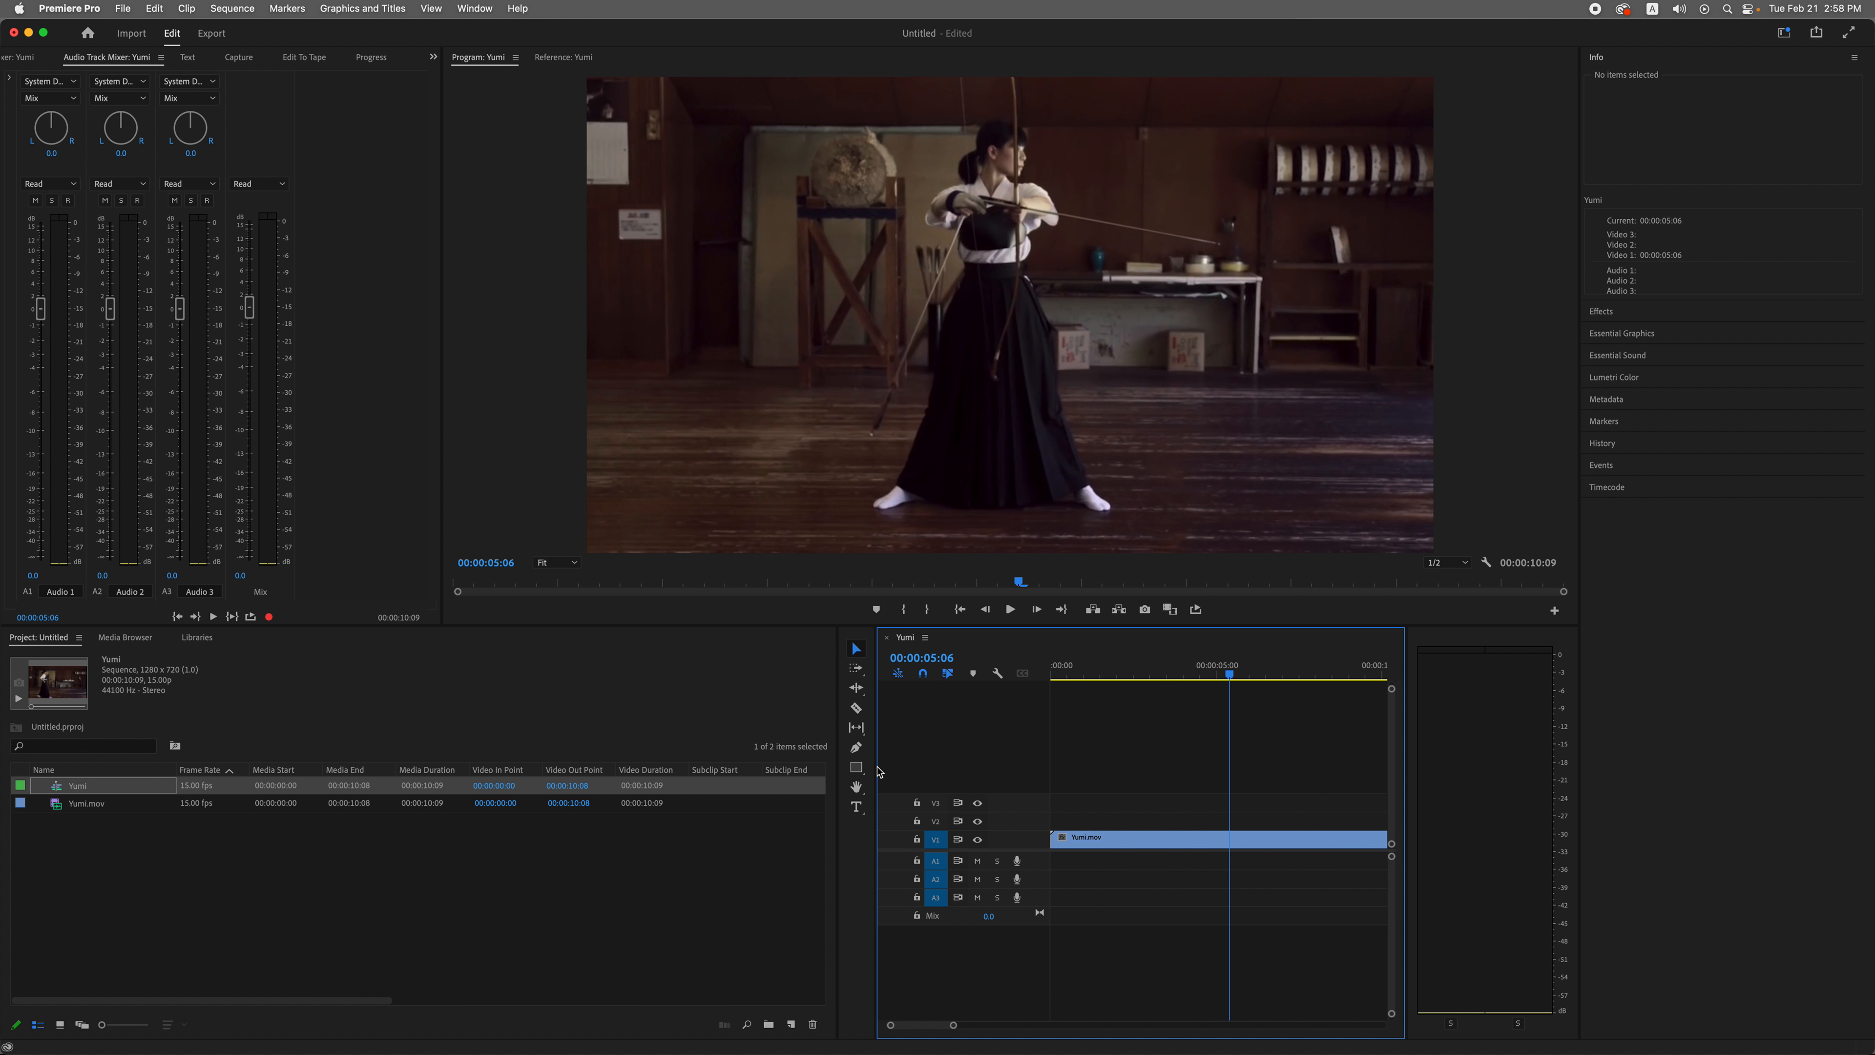
{"action": "left_click_drag", "start_coordinate": [876, 768], "coordinate": [374, 731]}
{"action": "left_click_drag", "start_coordinate": [738, 673], "coordinate": [436, 658]}
{"action": "key", "text": "space"}
{"action": "left_click_drag", "start_coordinate": [605, 669], "coordinate": [698, 706]}
{"action": "left_click", "coordinate": [702, 675]}
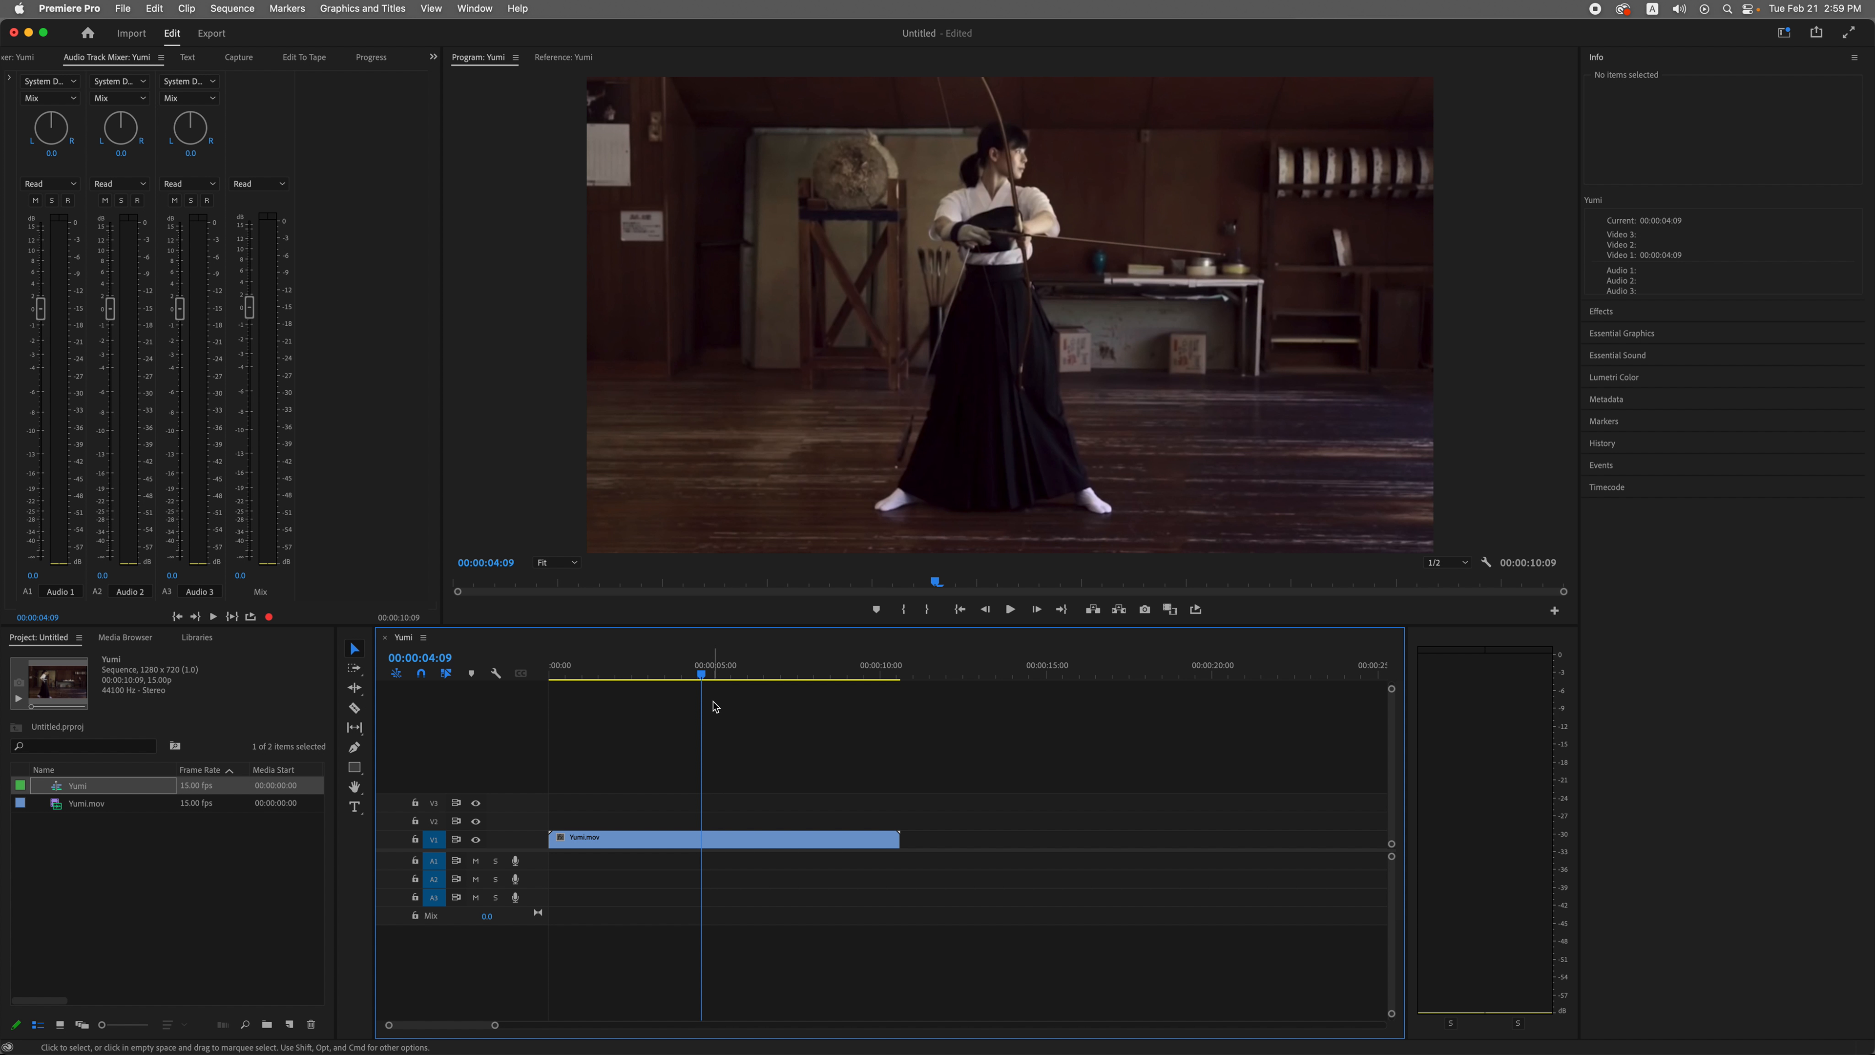
{"action": "left_click_drag", "start_coordinate": [705, 678], "coordinate": [713, 675]}
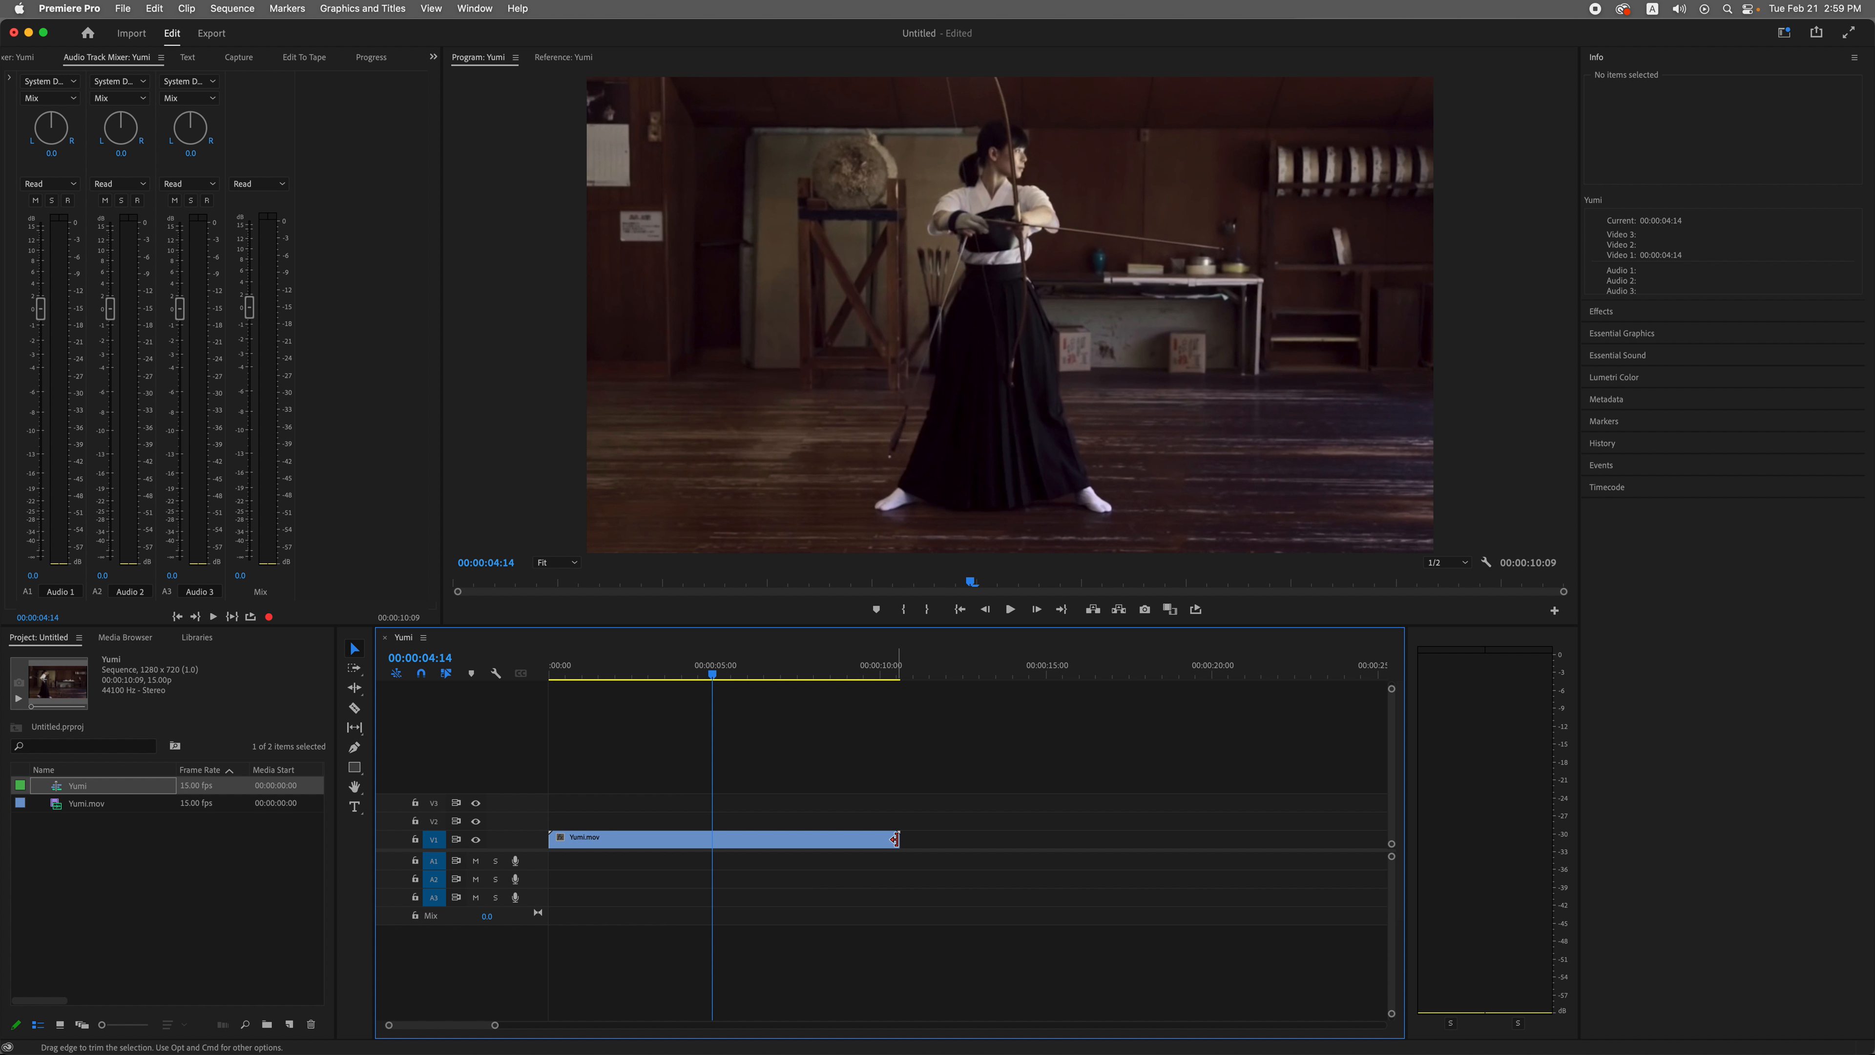
{"action": "left_click", "coordinate": [902, 840]}
{"action": "left_click_drag", "start_coordinate": [900, 840], "coordinate": [713, 842]}
Step: Play the trimmed Yumi sequence from the start to check the cut
{"action": "left_click_drag", "start_coordinate": [721, 669], "coordinate": [687, 667]}
{"action": "key", "text": "space"}
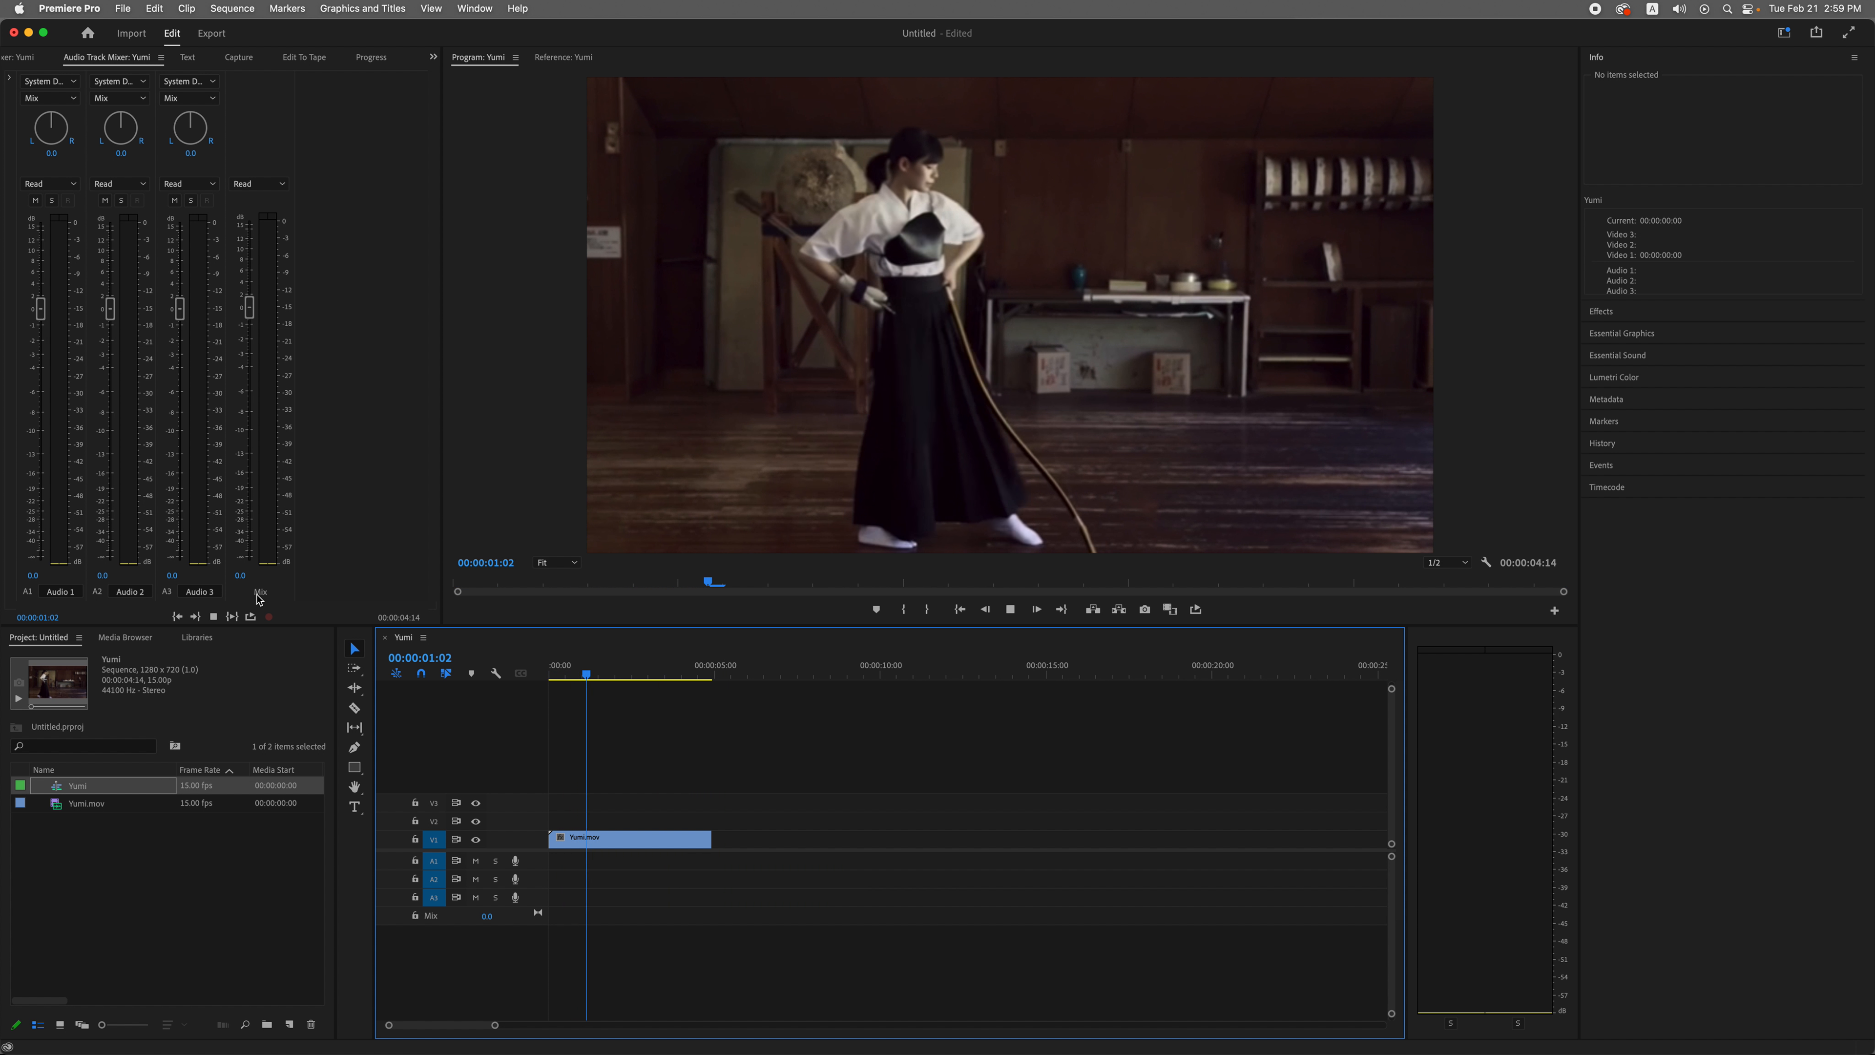
{"action": "key", "text": "space"}
{"action": "key", "text": "space"}
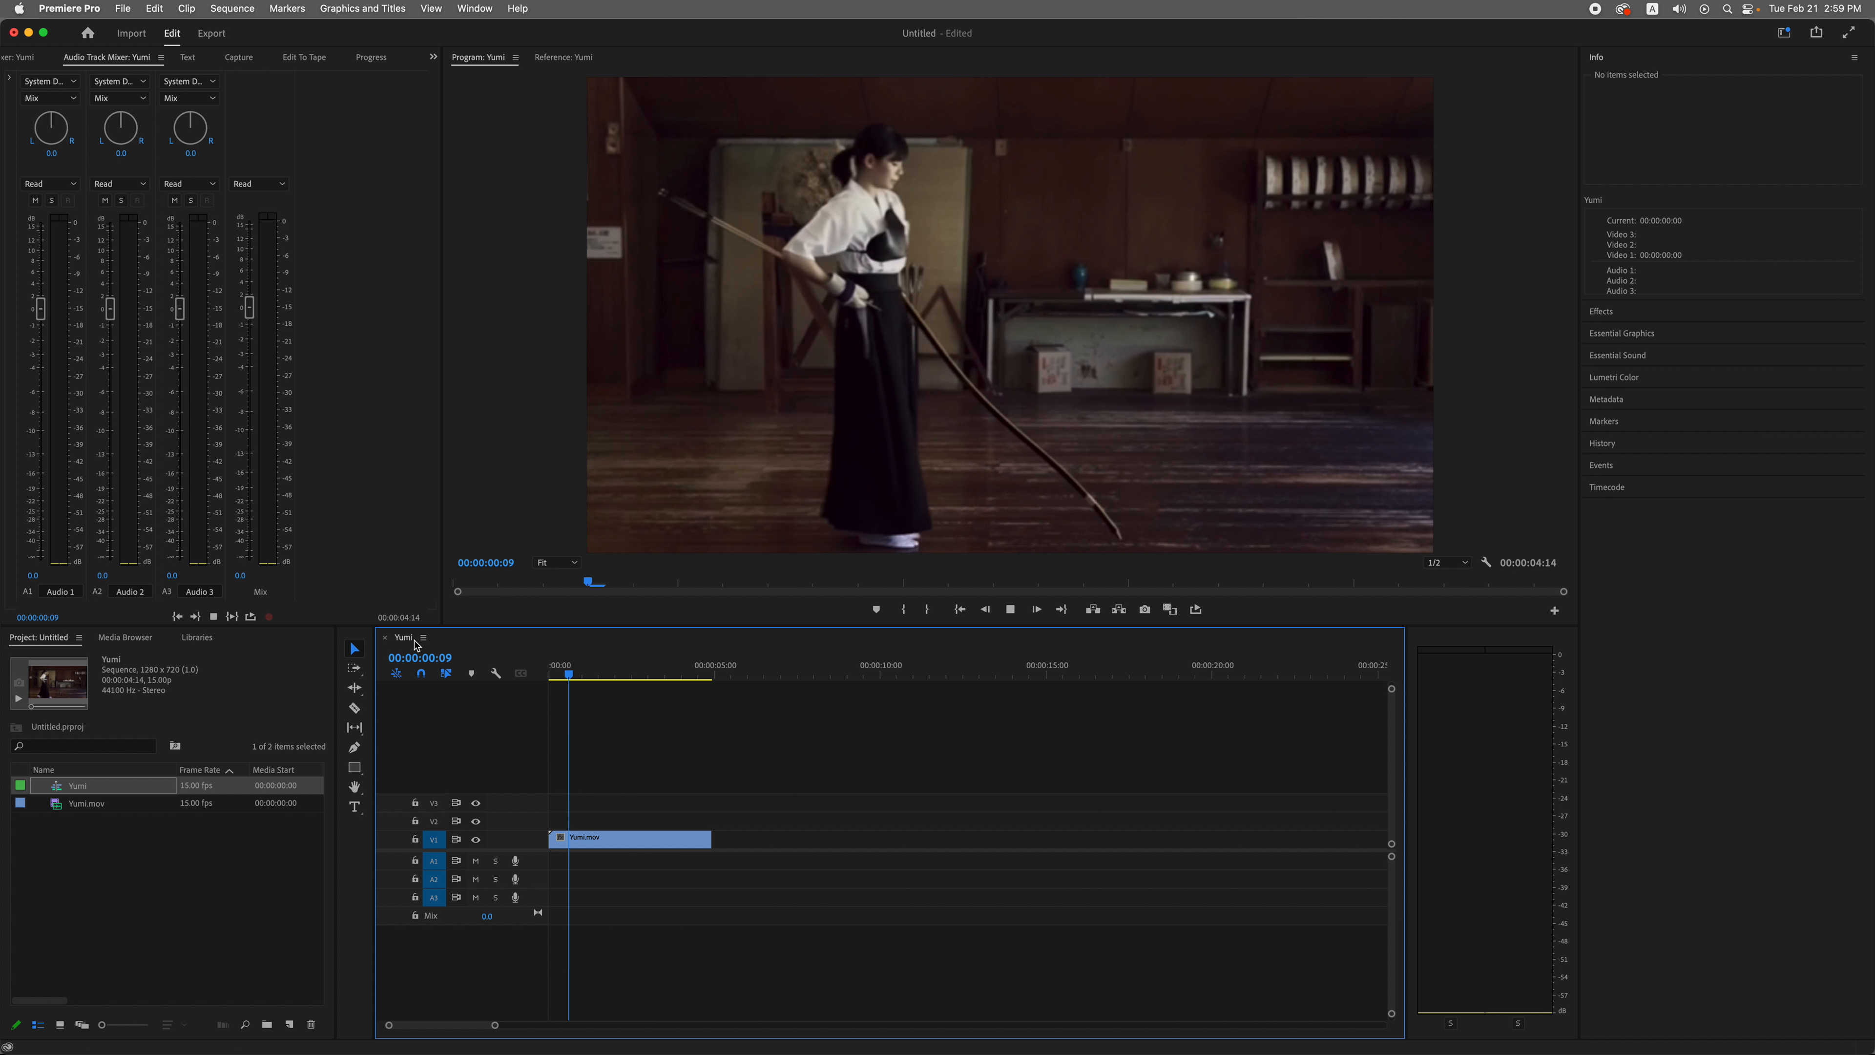
{"action": "key", "text": "space"}
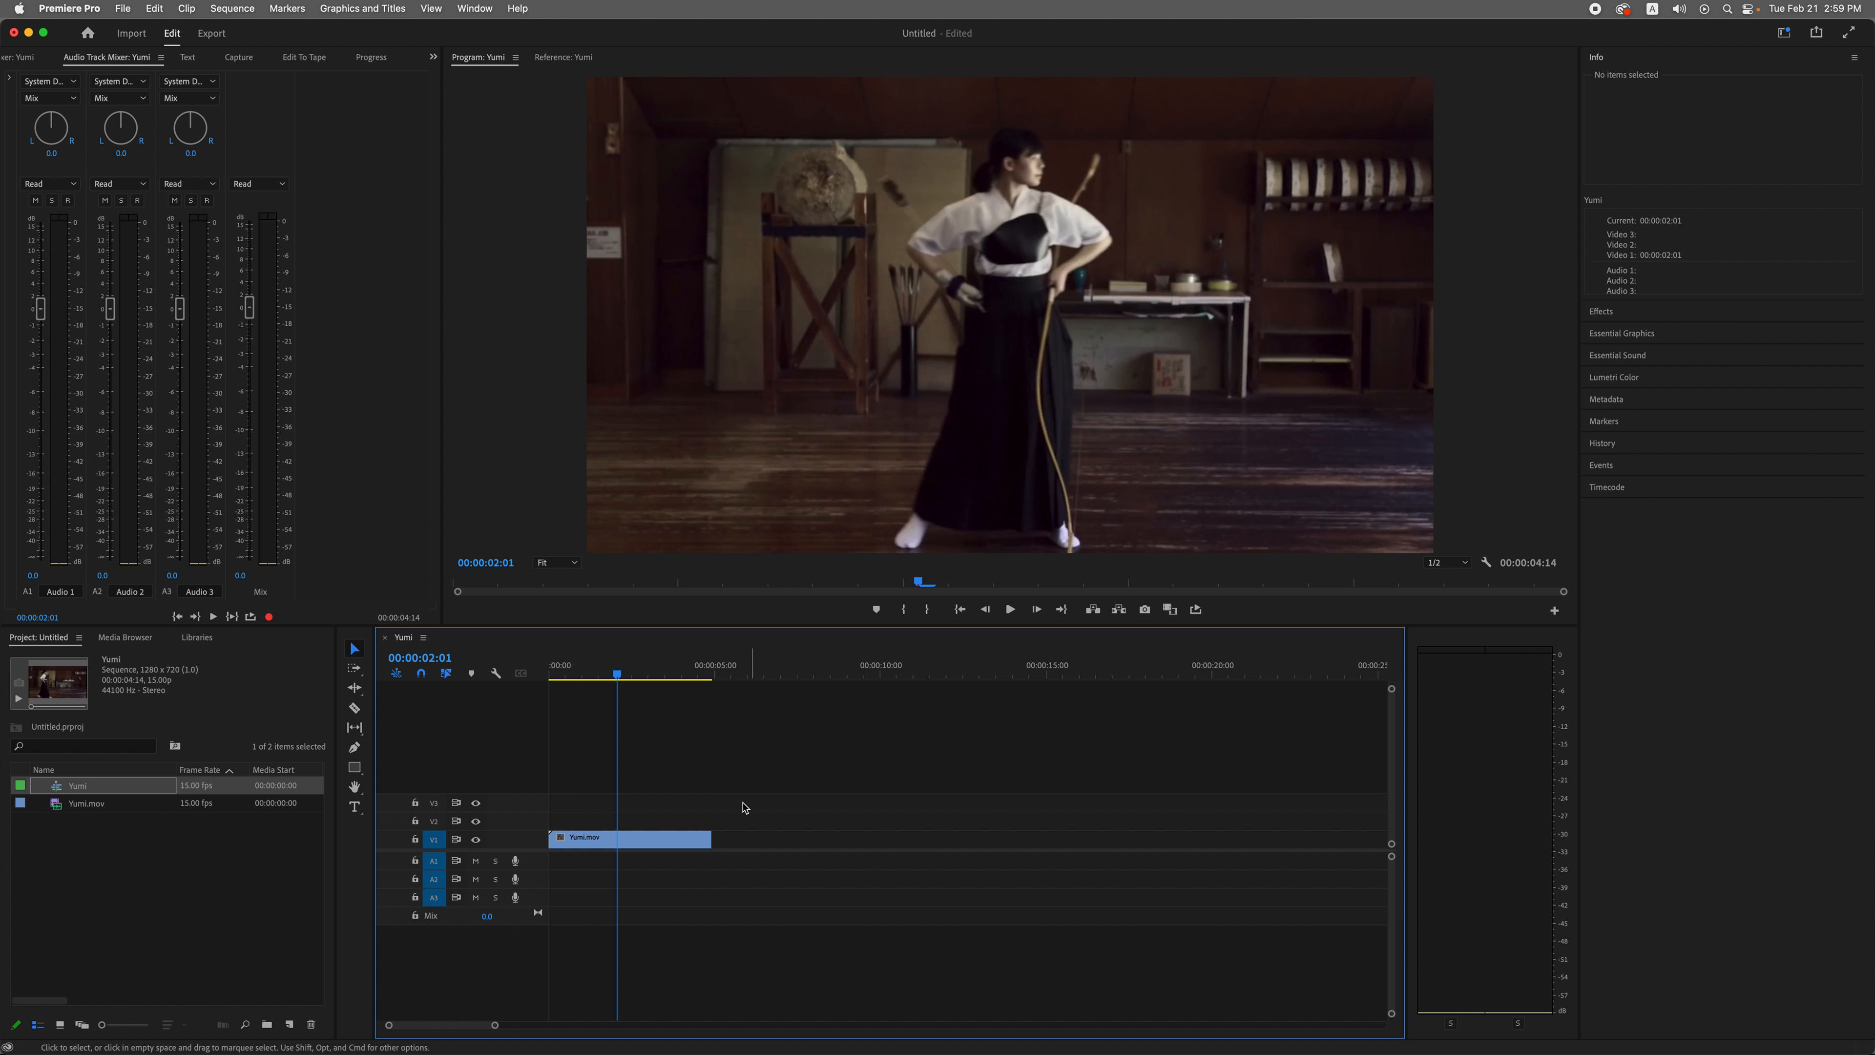
Step: Widen the timeline panel slightly and open the media export settings for the Yumi sequence
{"action": "mouse_move", "coordinate": [337, 857]}
{"action": "left_mouse_down"}
{"action": "mouse_move", "coordinate": [541, 853]}
{"action": "mouse_move", "coordinate": [328, 854]}
{"action": "left_mouse_up"}
{"action": "left_click_drag", "start_coordinate": [582, 817], "coordinate": [358, 821]}
{"action": "left_click", "coordinate": [121, 7]}
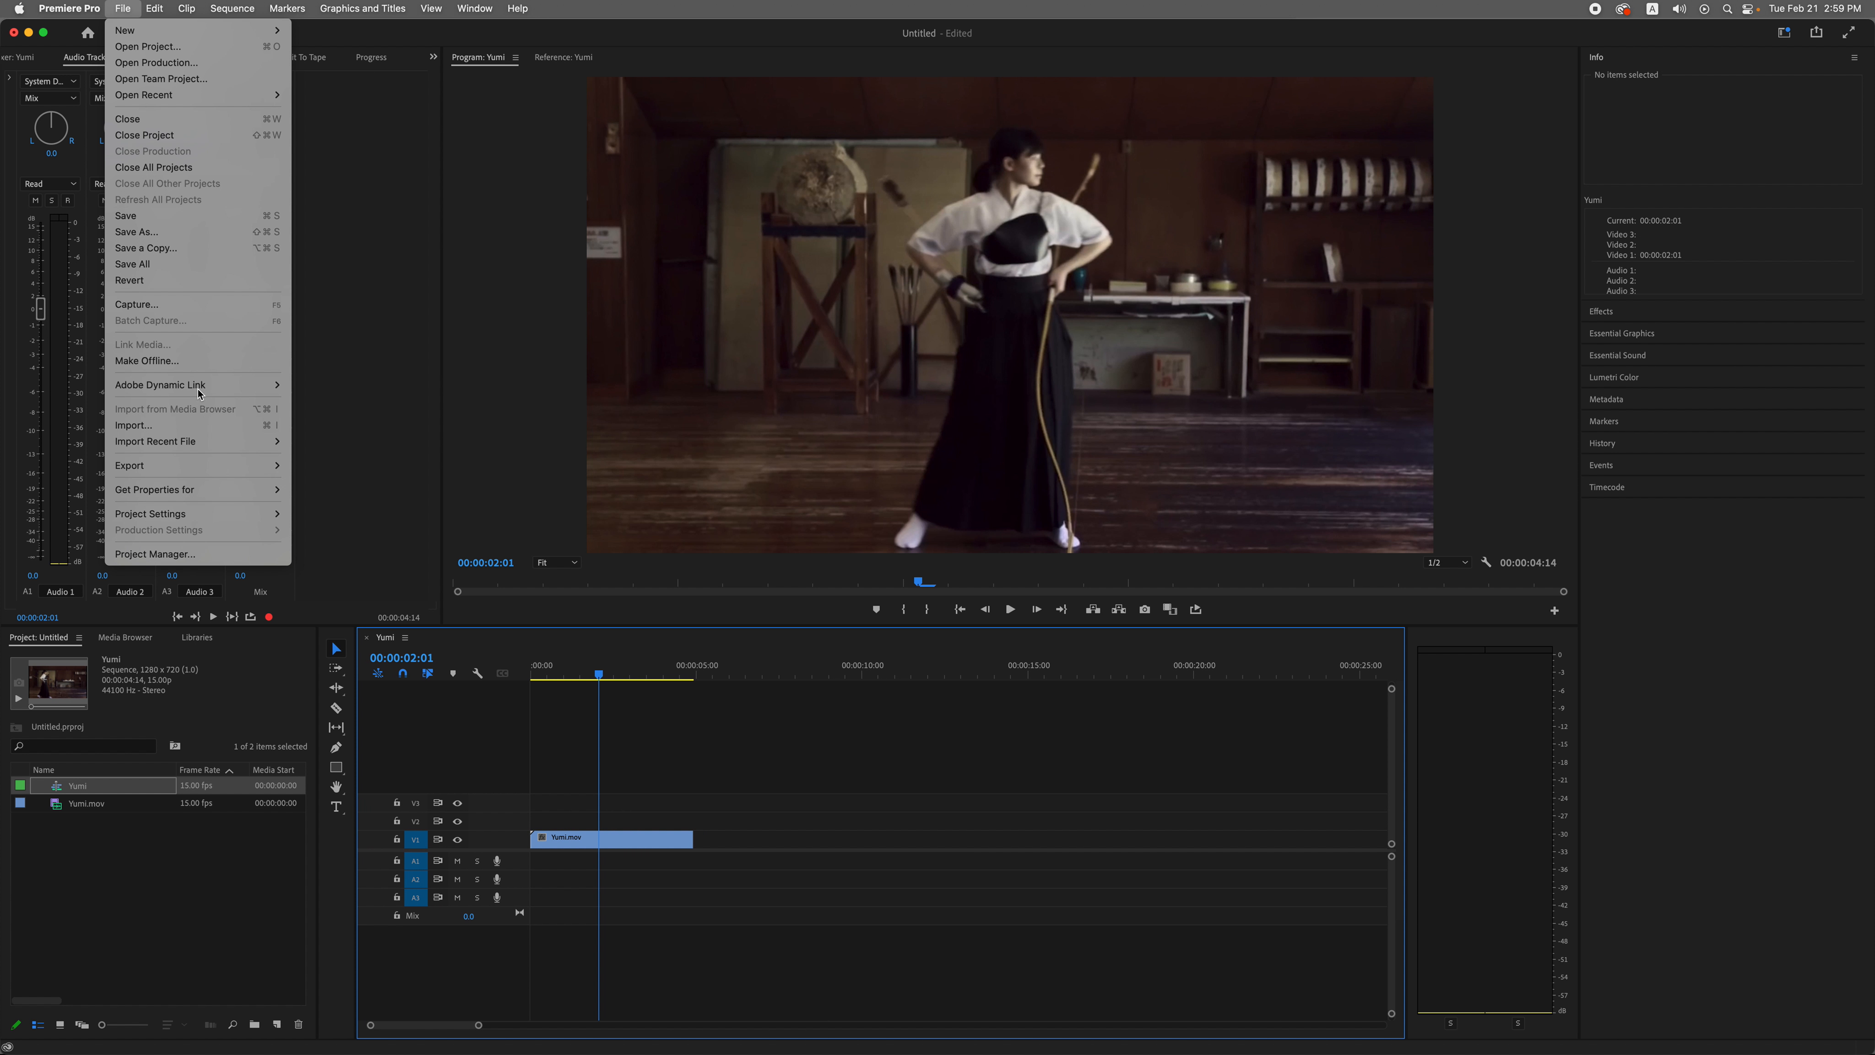
{"action": "left_click", "coordinate": [1111, 728]}
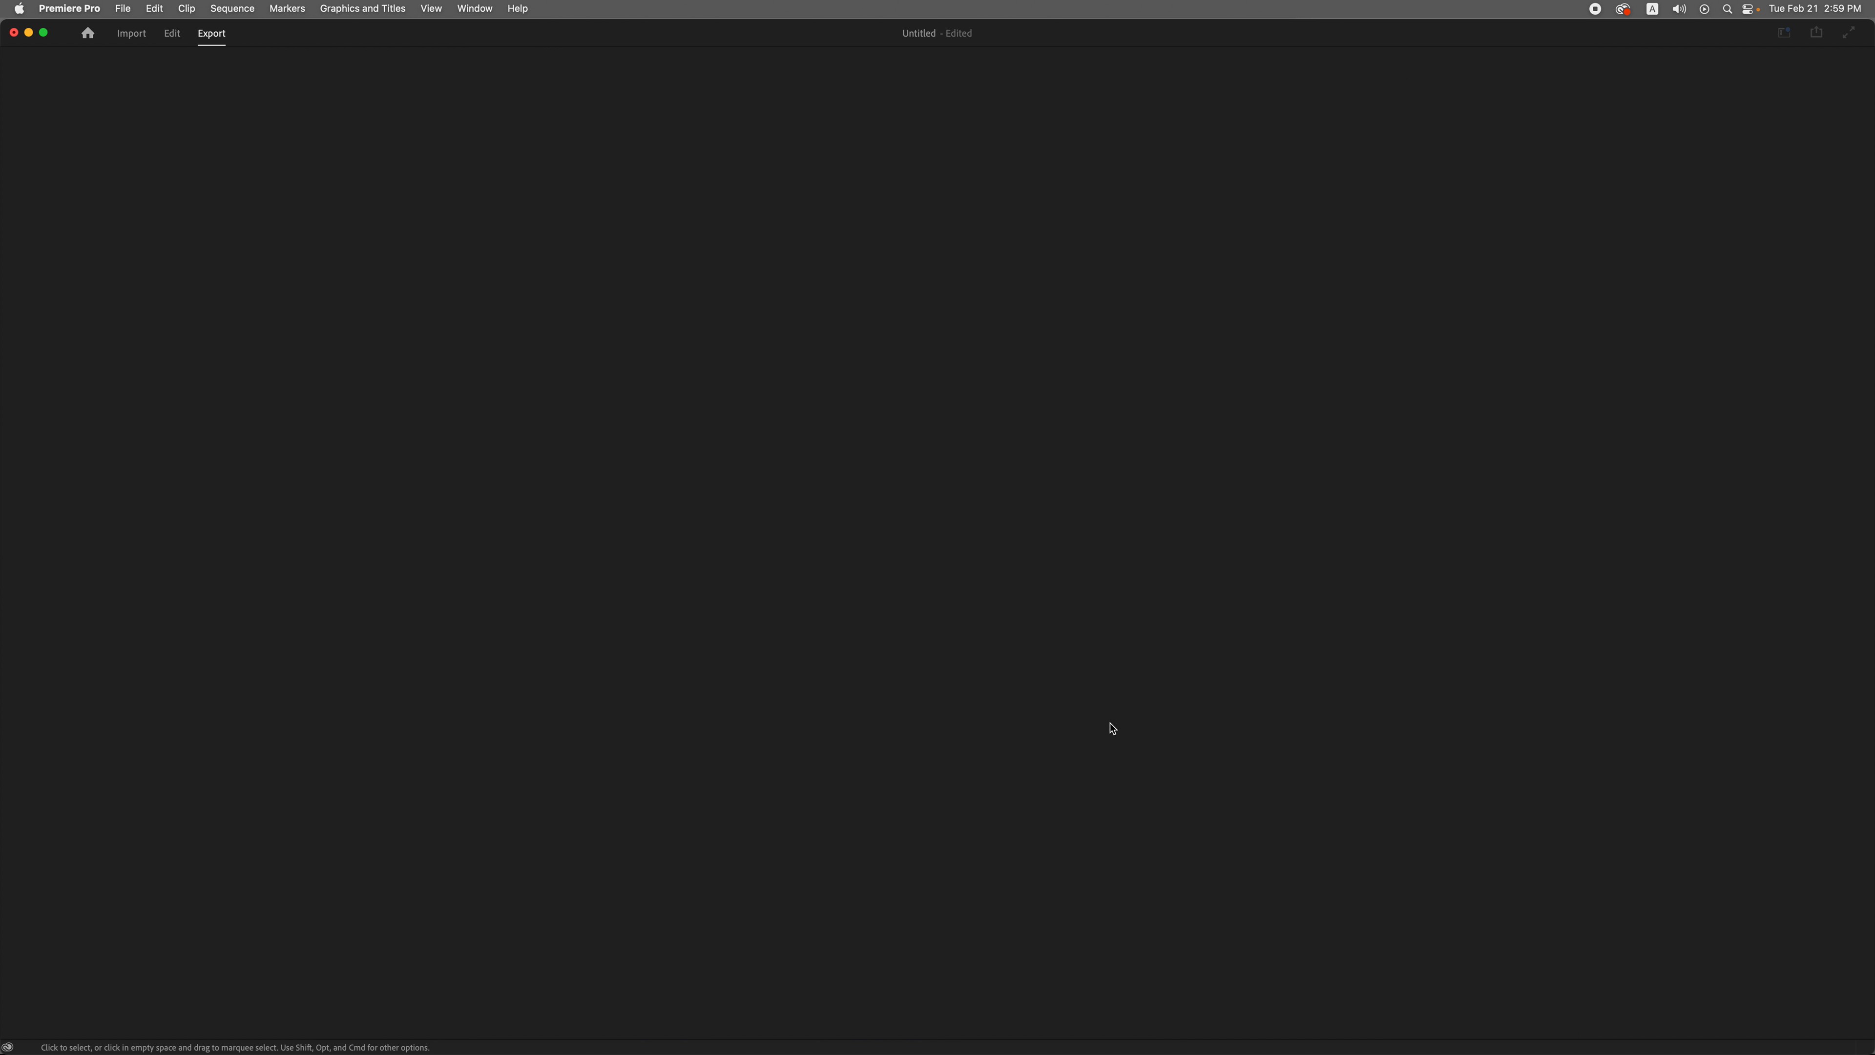
Step: Keep the export file name Yumi.mp4, with the preset Match Source - Adaptive High Bitrate and the format H.264
{"action": "left_click", "coordinate": [384, 104]}
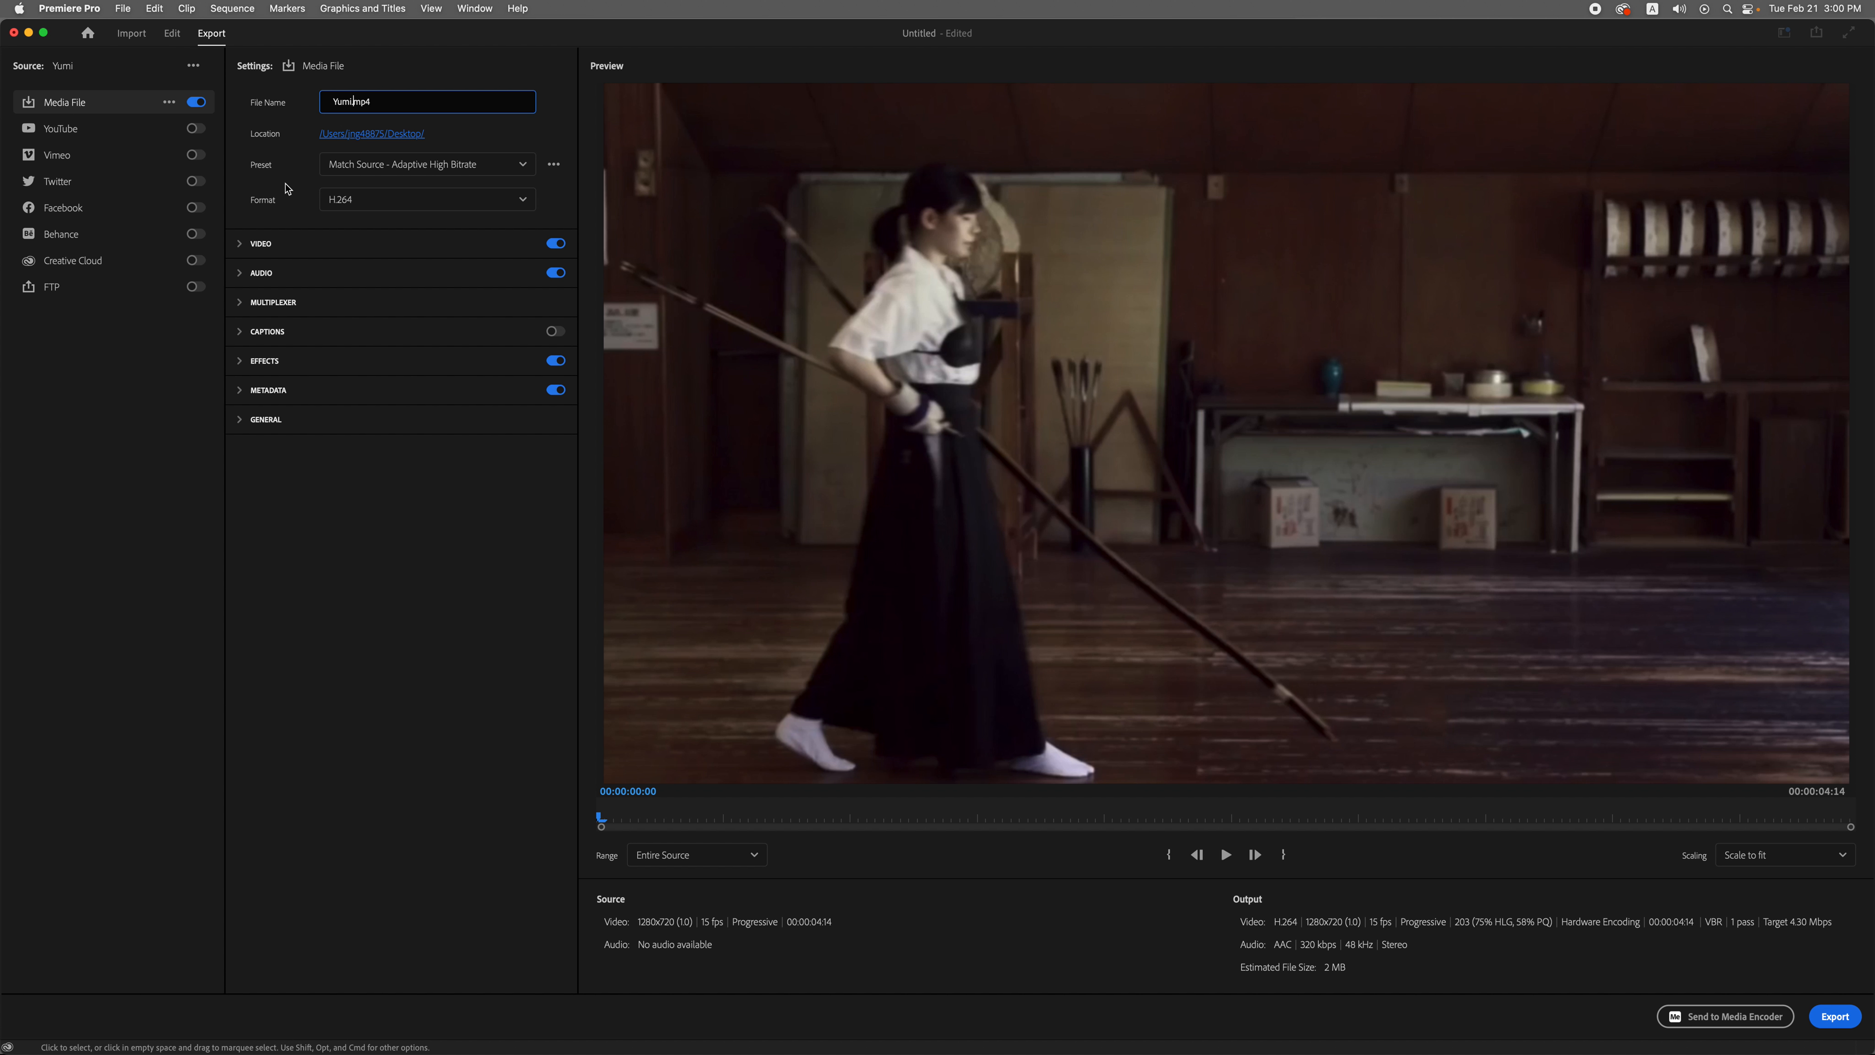
{"action": "left_click", "coordinate": [363, 166]}
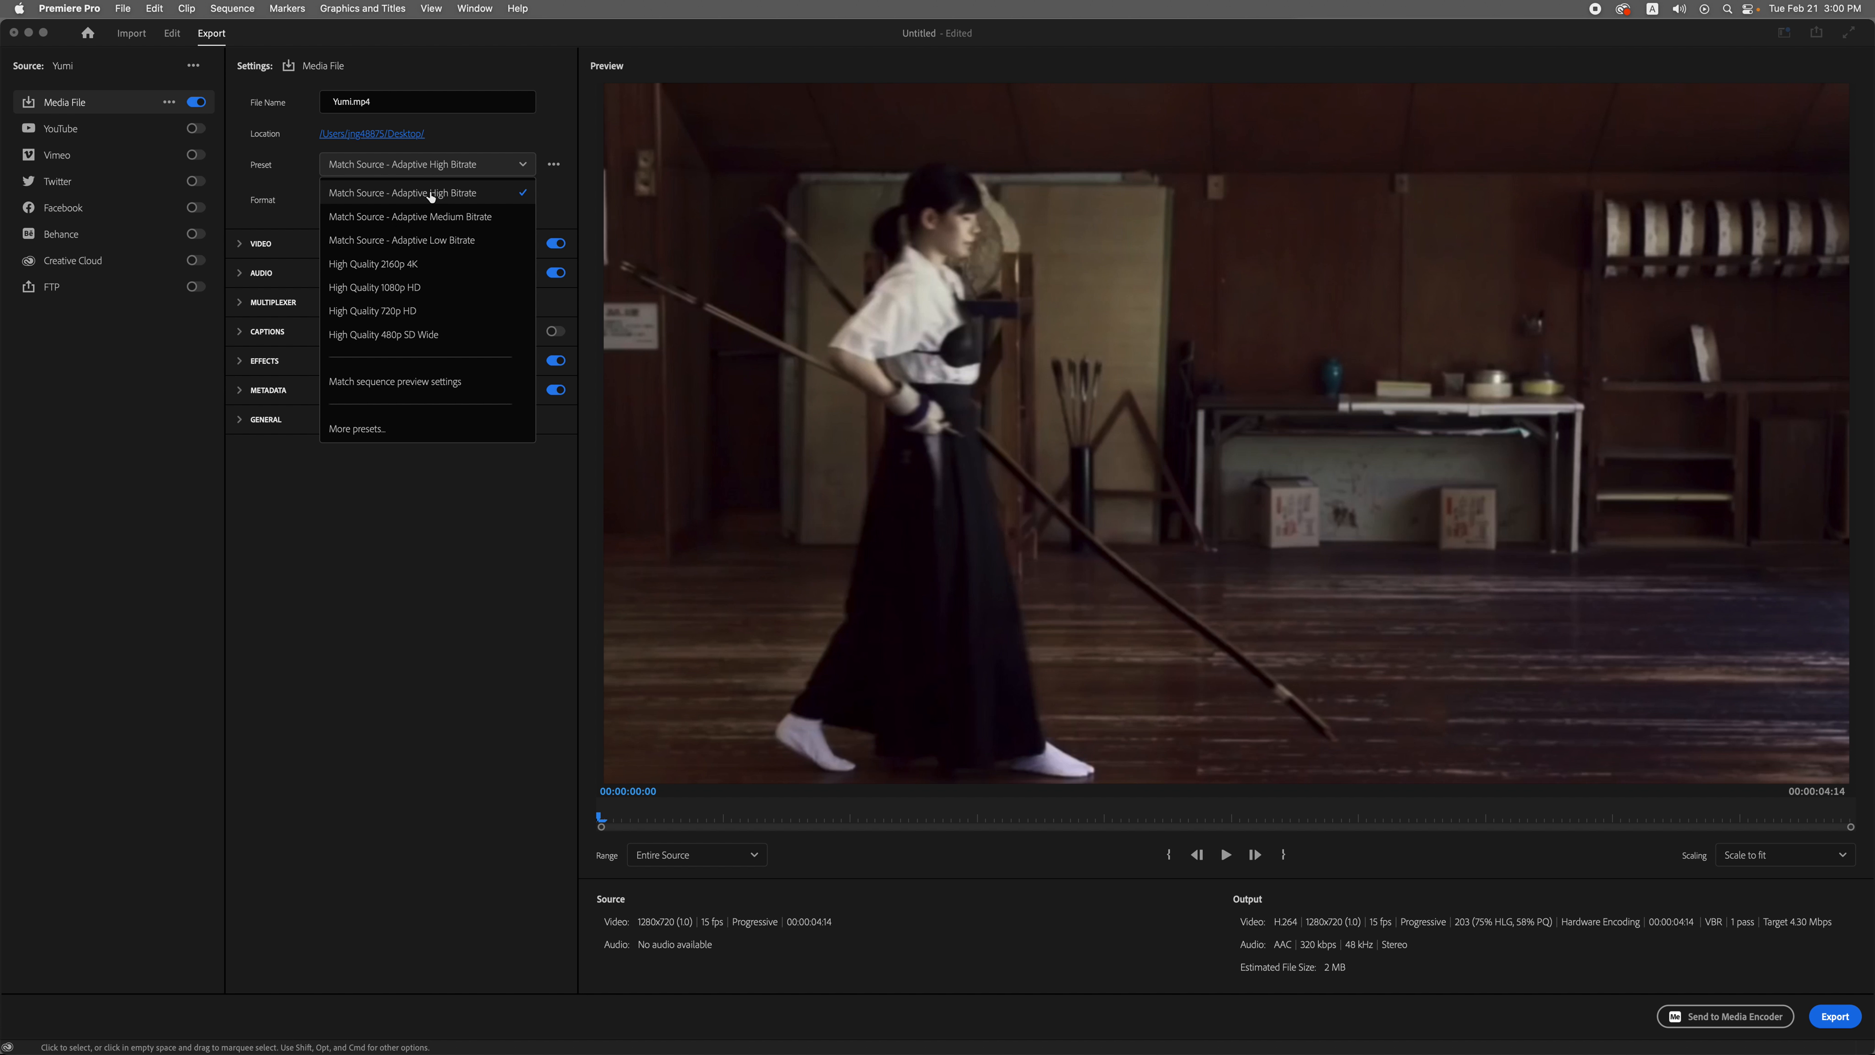
{"action": "left_click", "coordinate": [446, 170]}
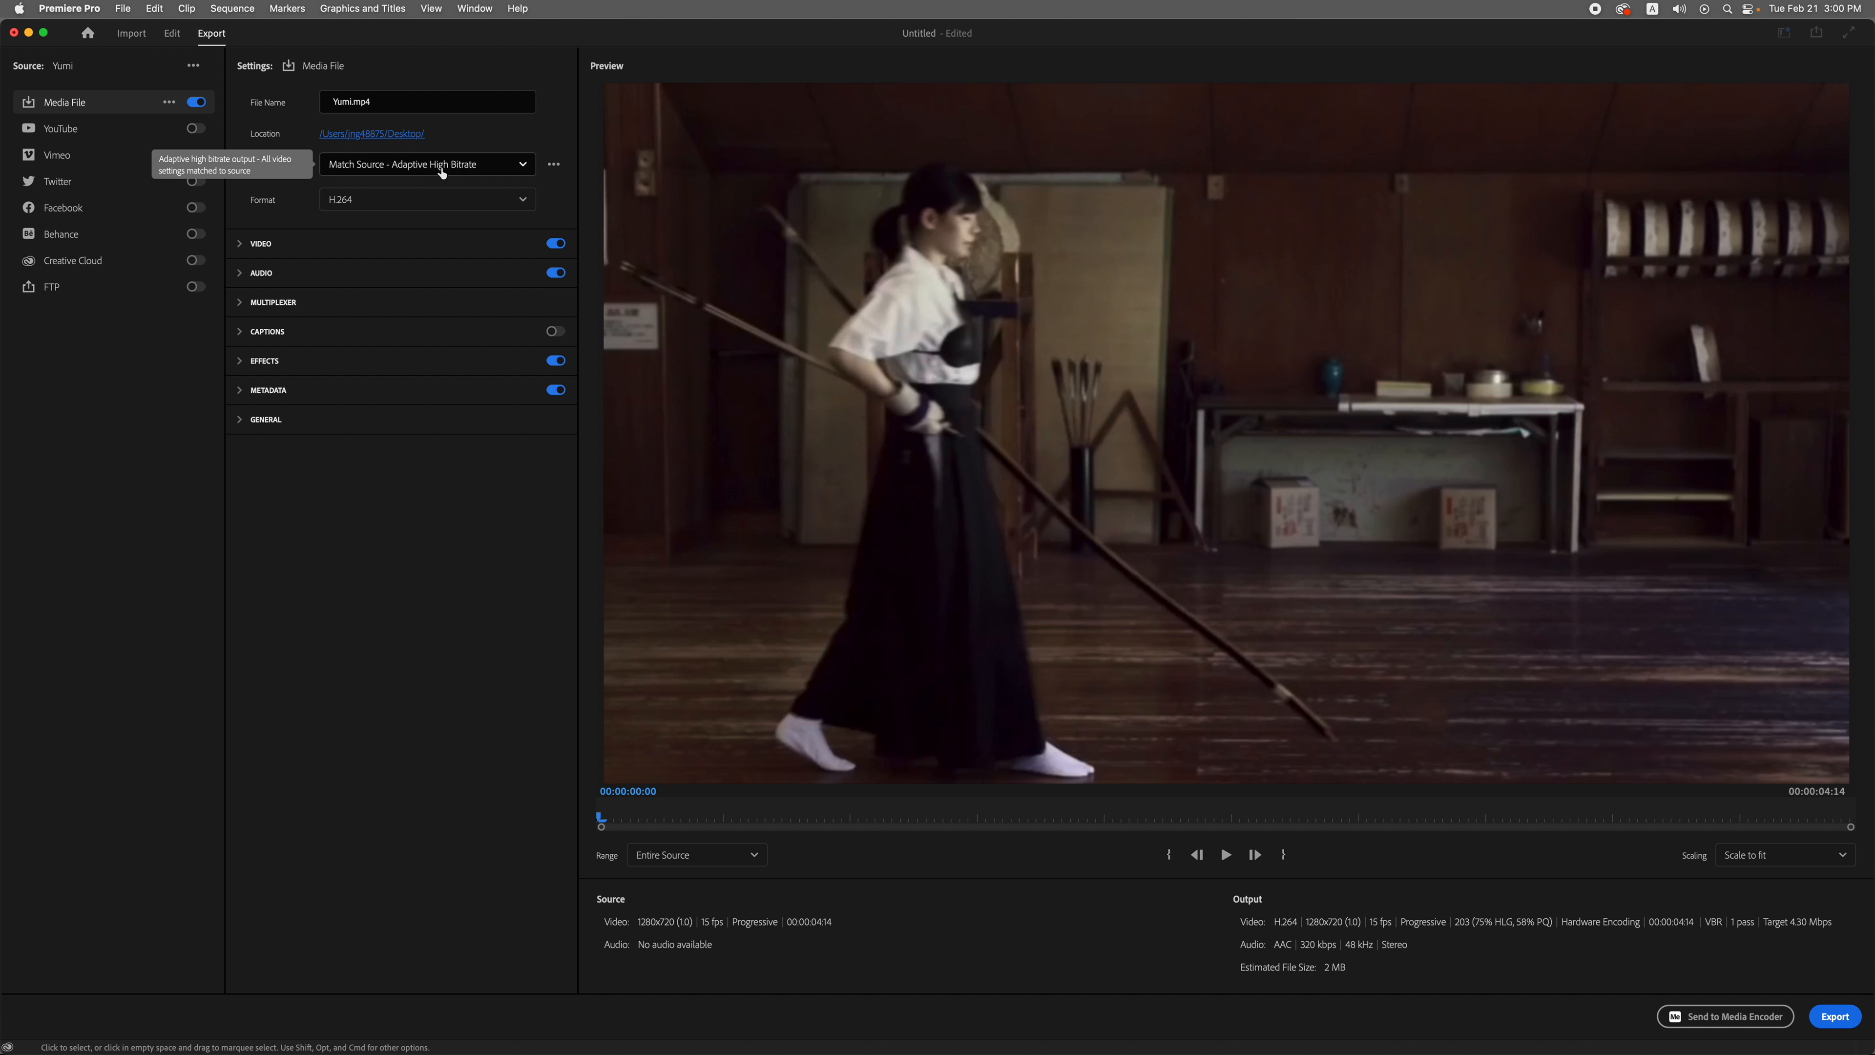
{"action": "left_click", "coordinate": [377, 207]}
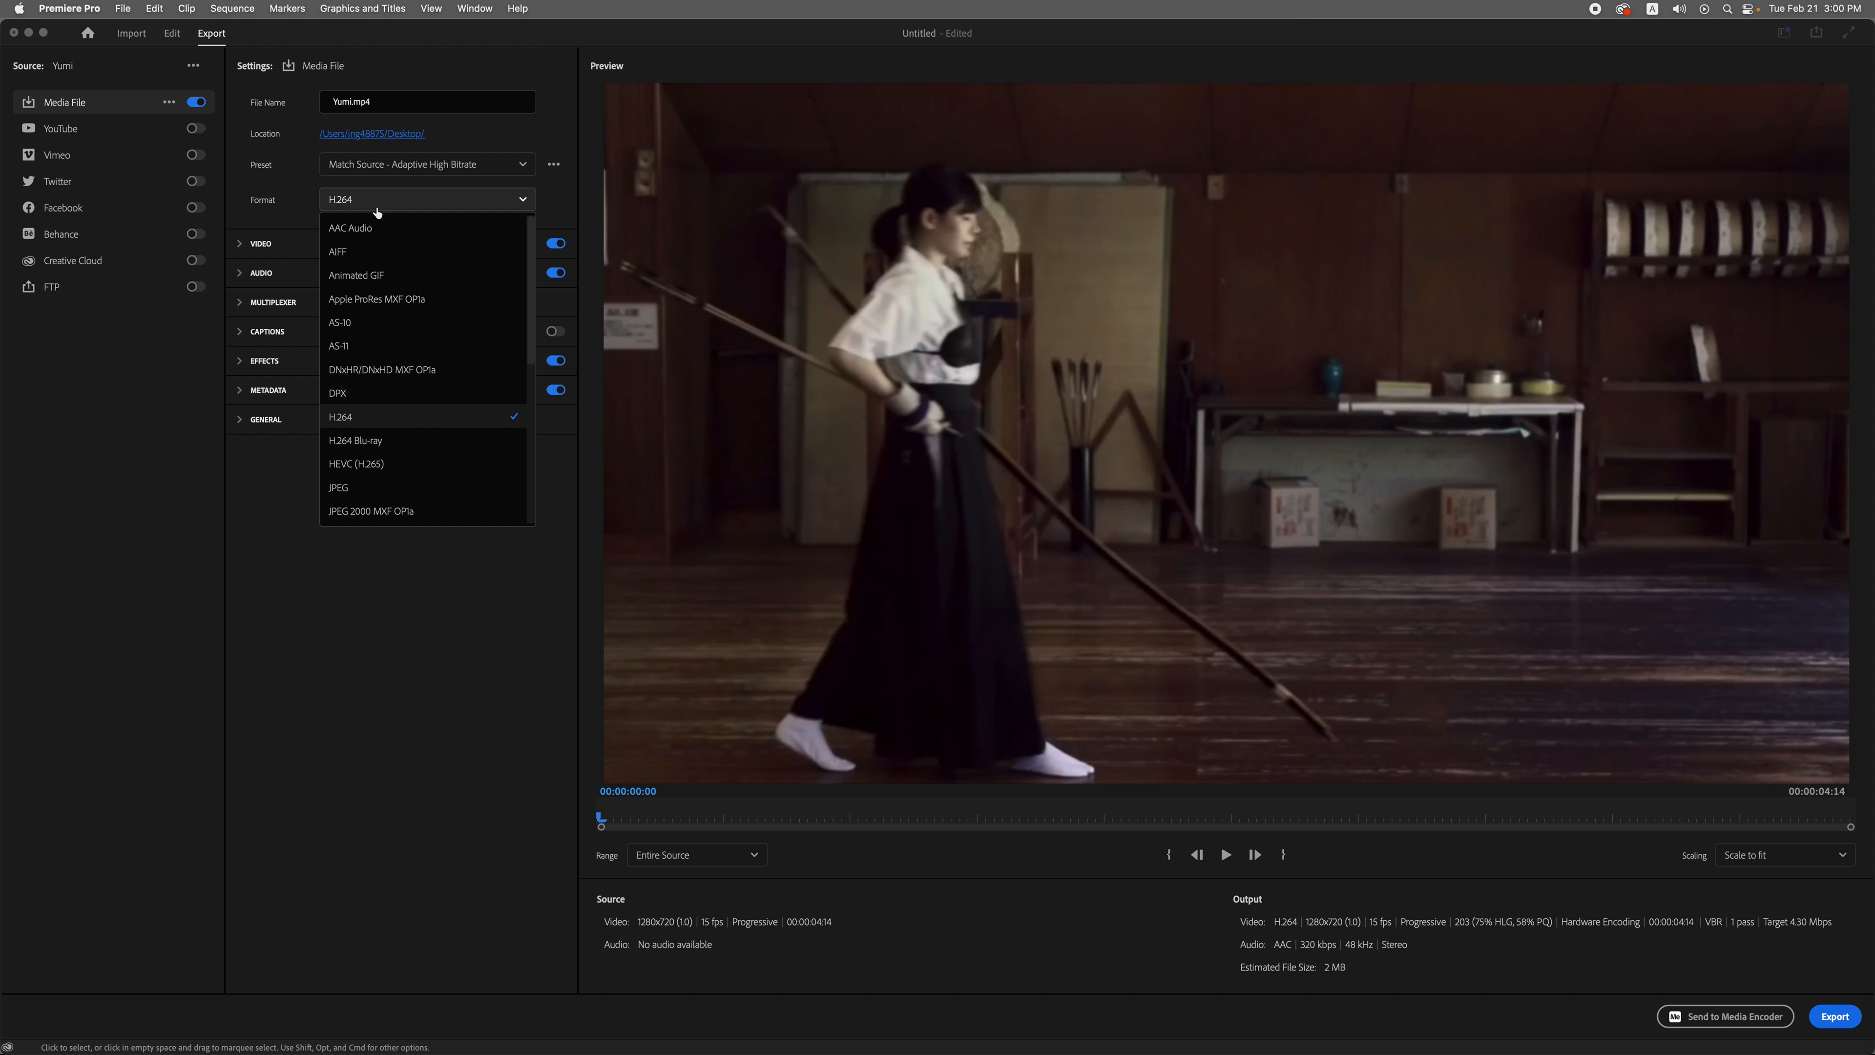
{"action": "left_click", "coordinate": [364, 418]}
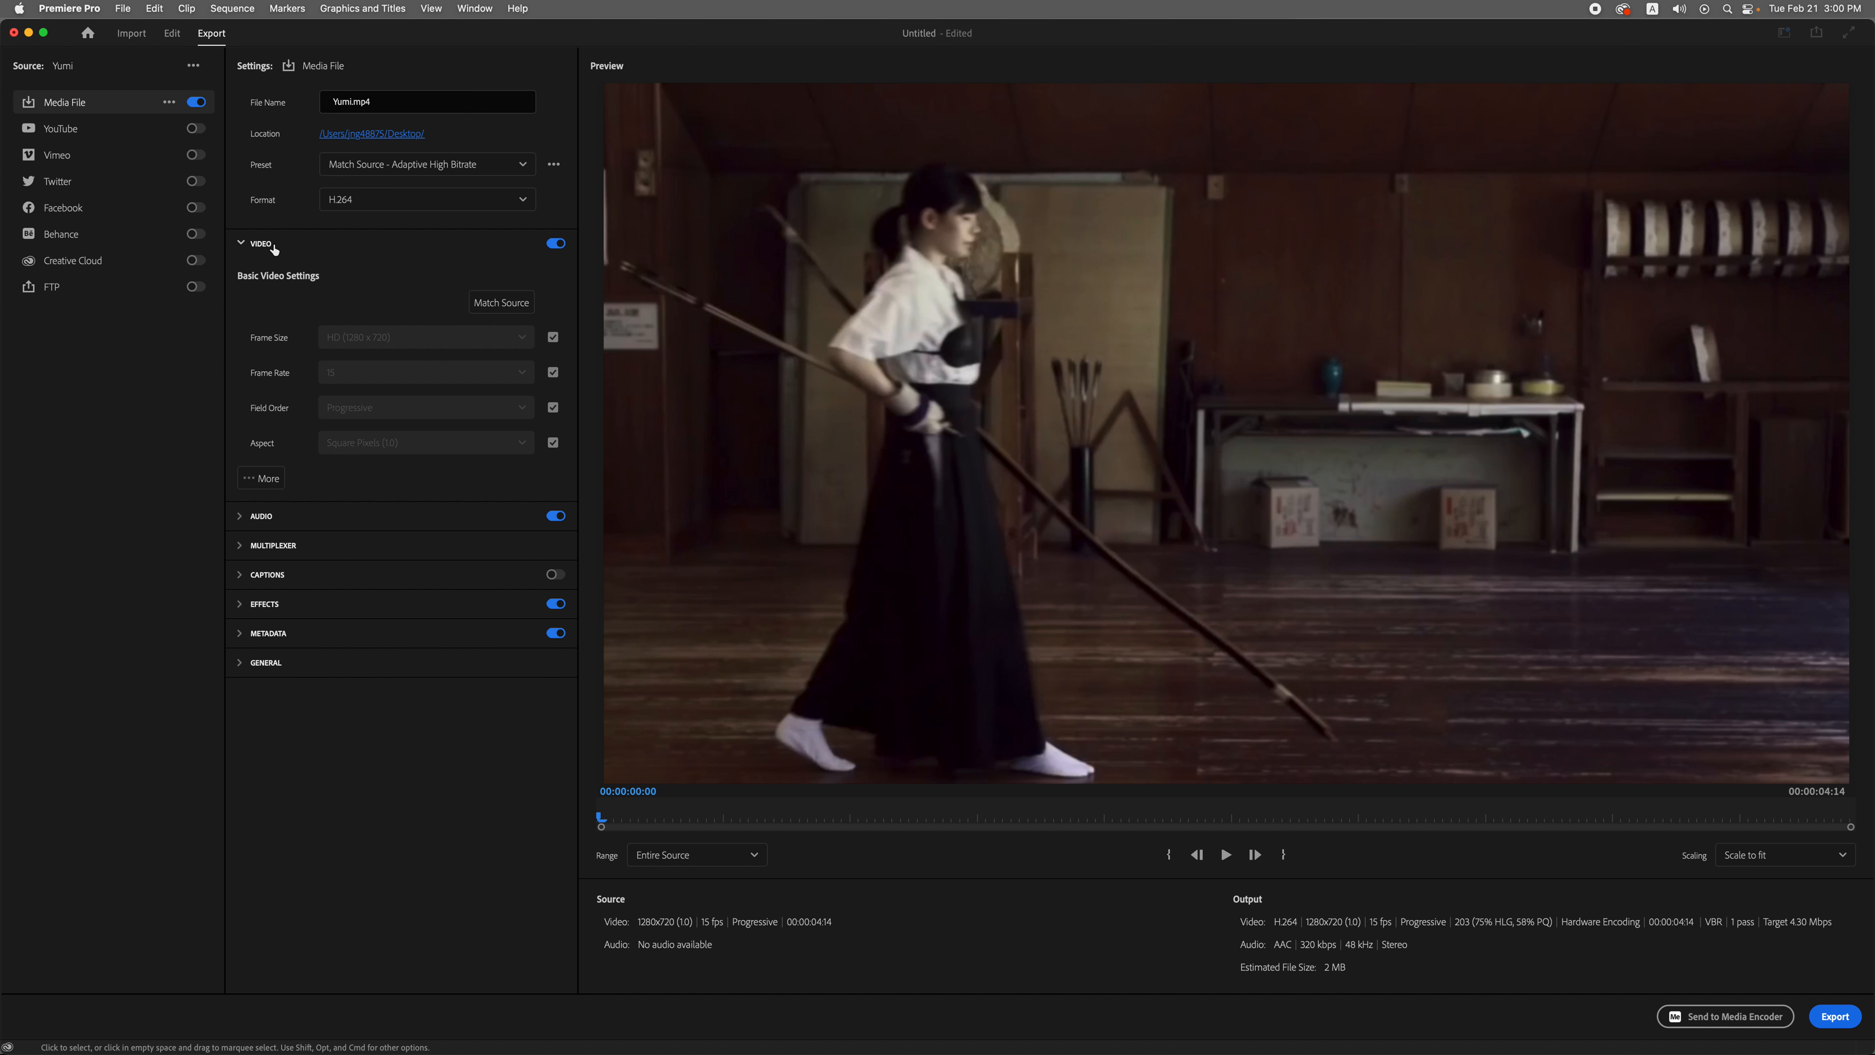
Step: Turn off audio in the export settings and export the sequence to the Desktop
{"action": "left_click", "coordinate": [260, 272]}
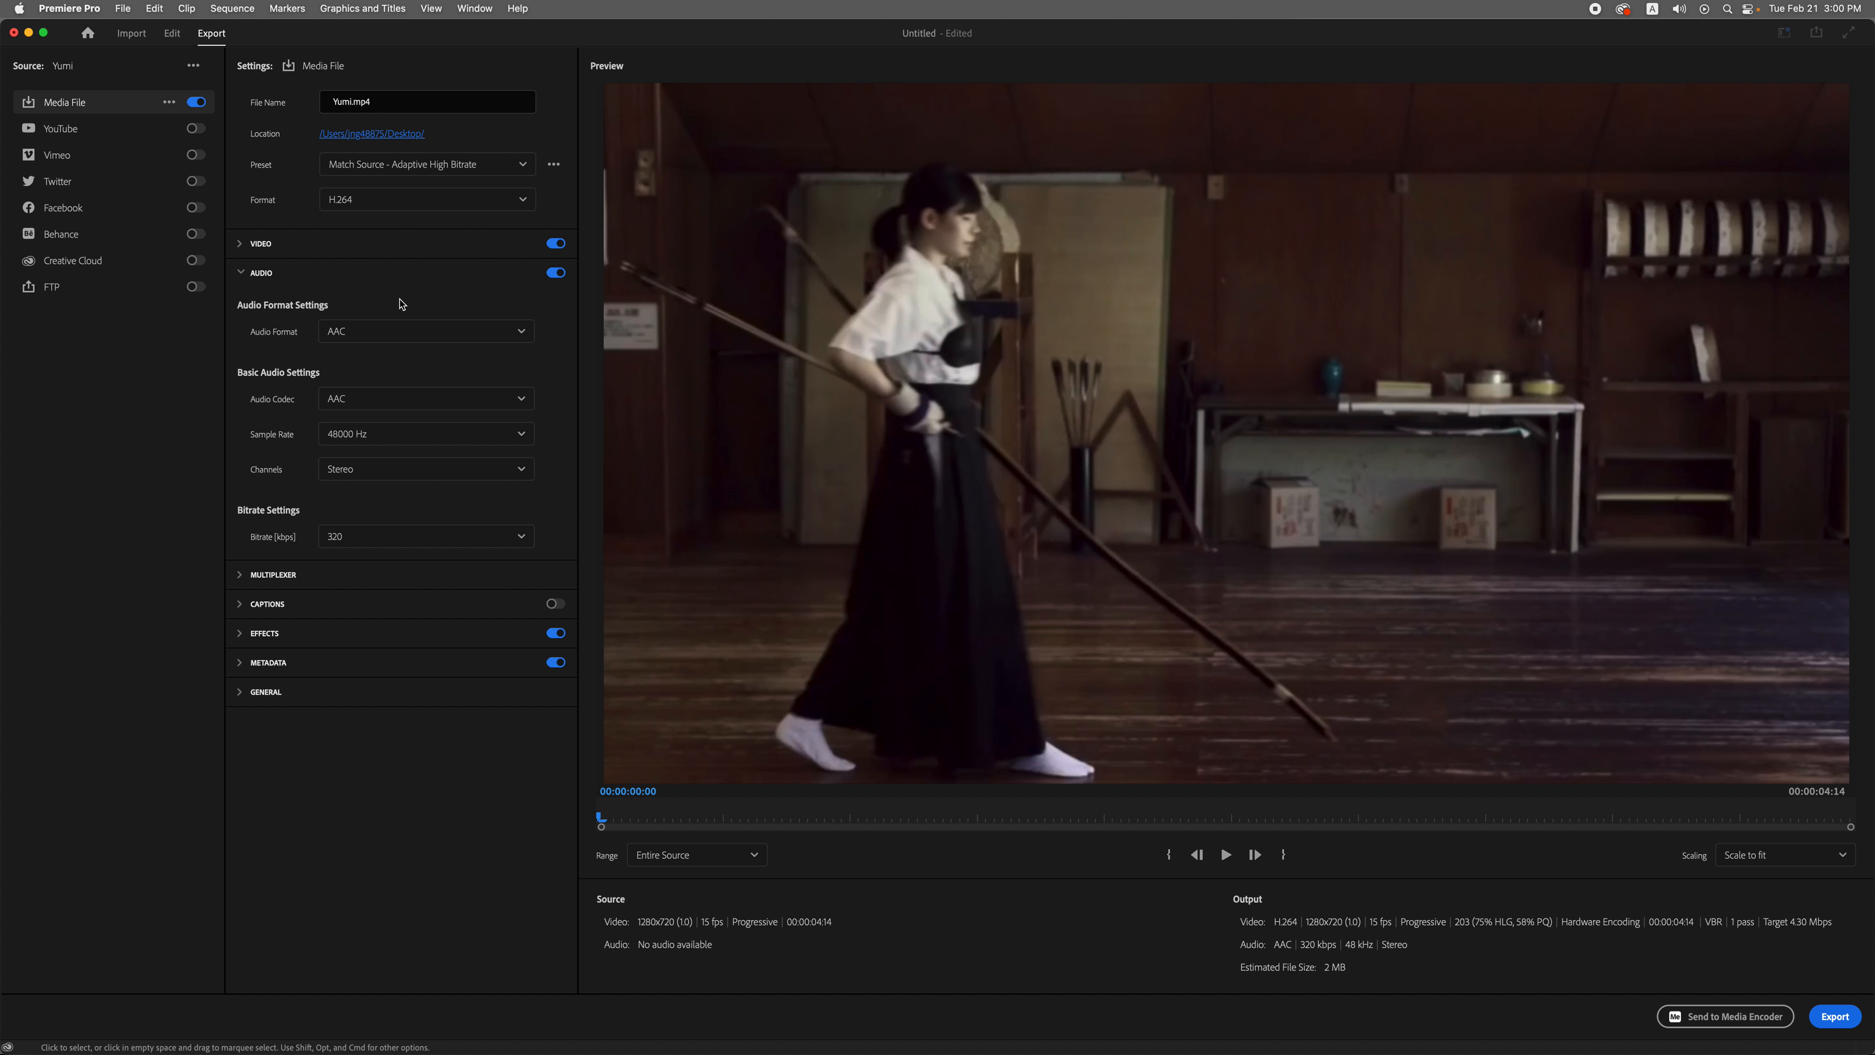
{"action": "left_click", "coordinate": [555, 274]}
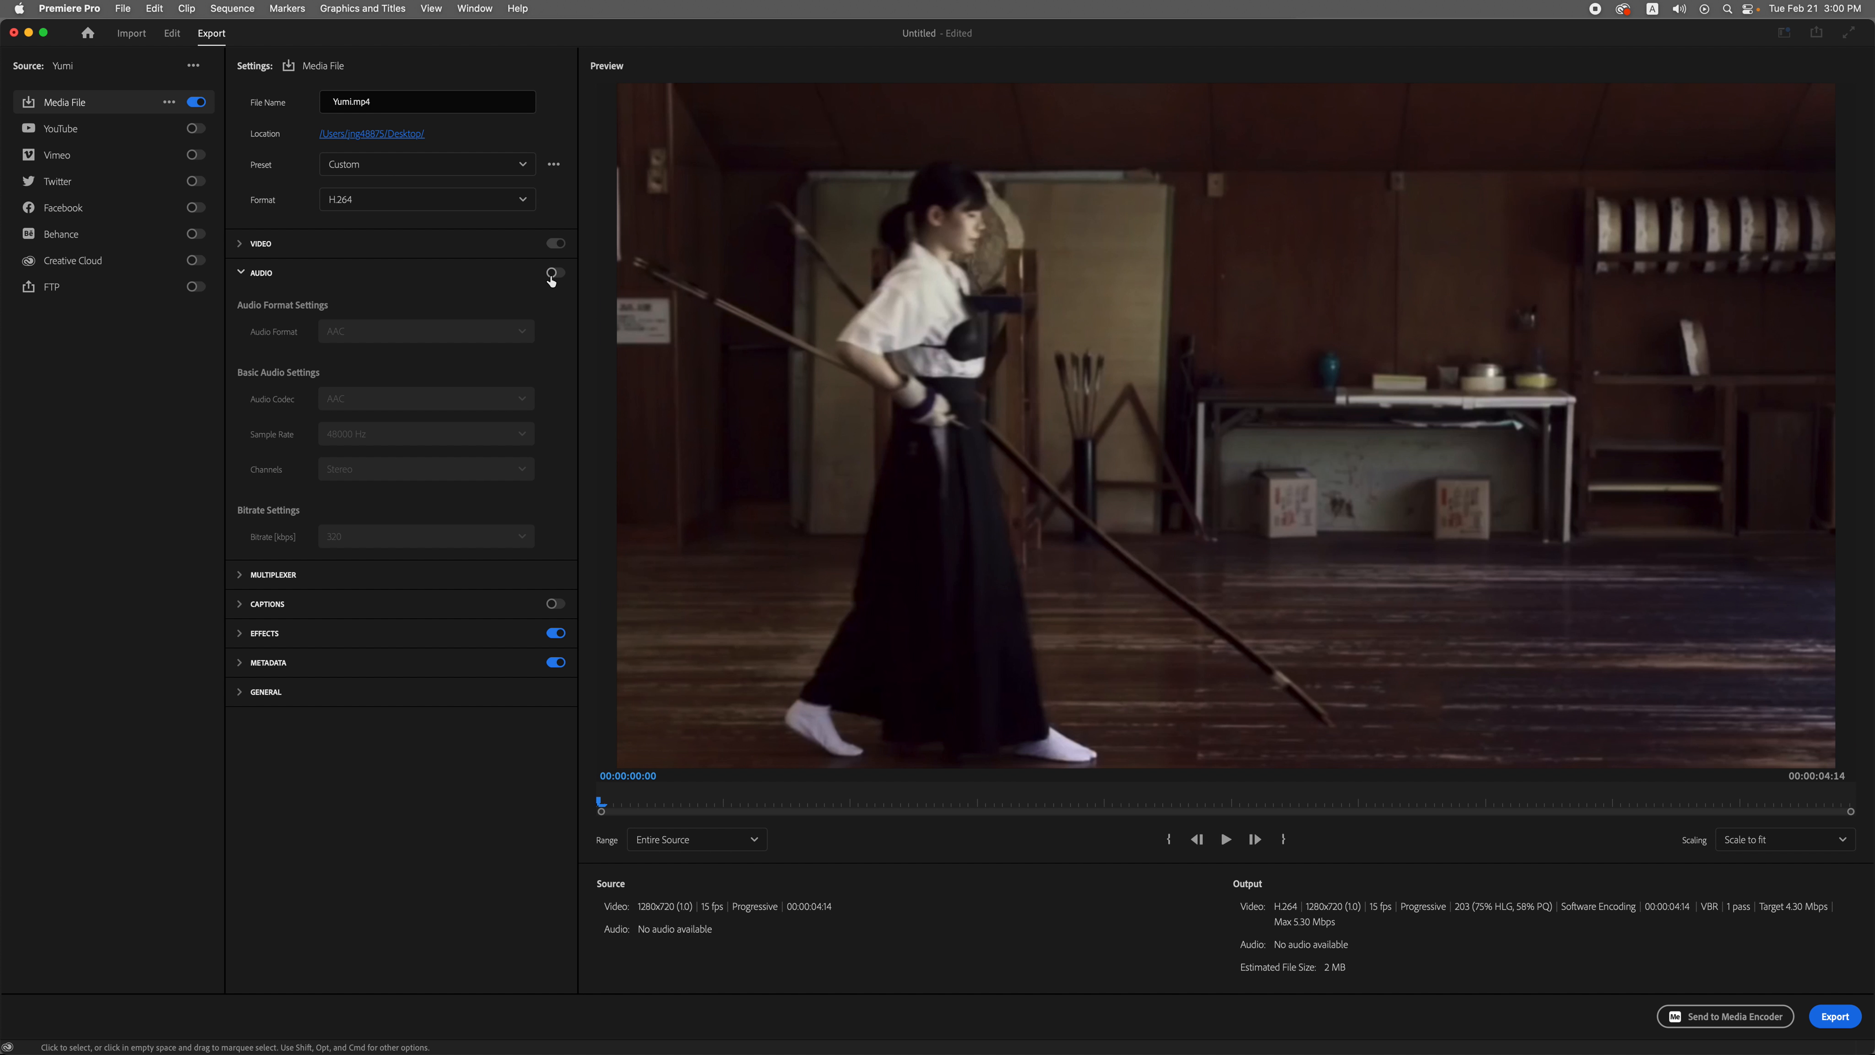
{"action": "left_click", "coordinate": [247, 273]}
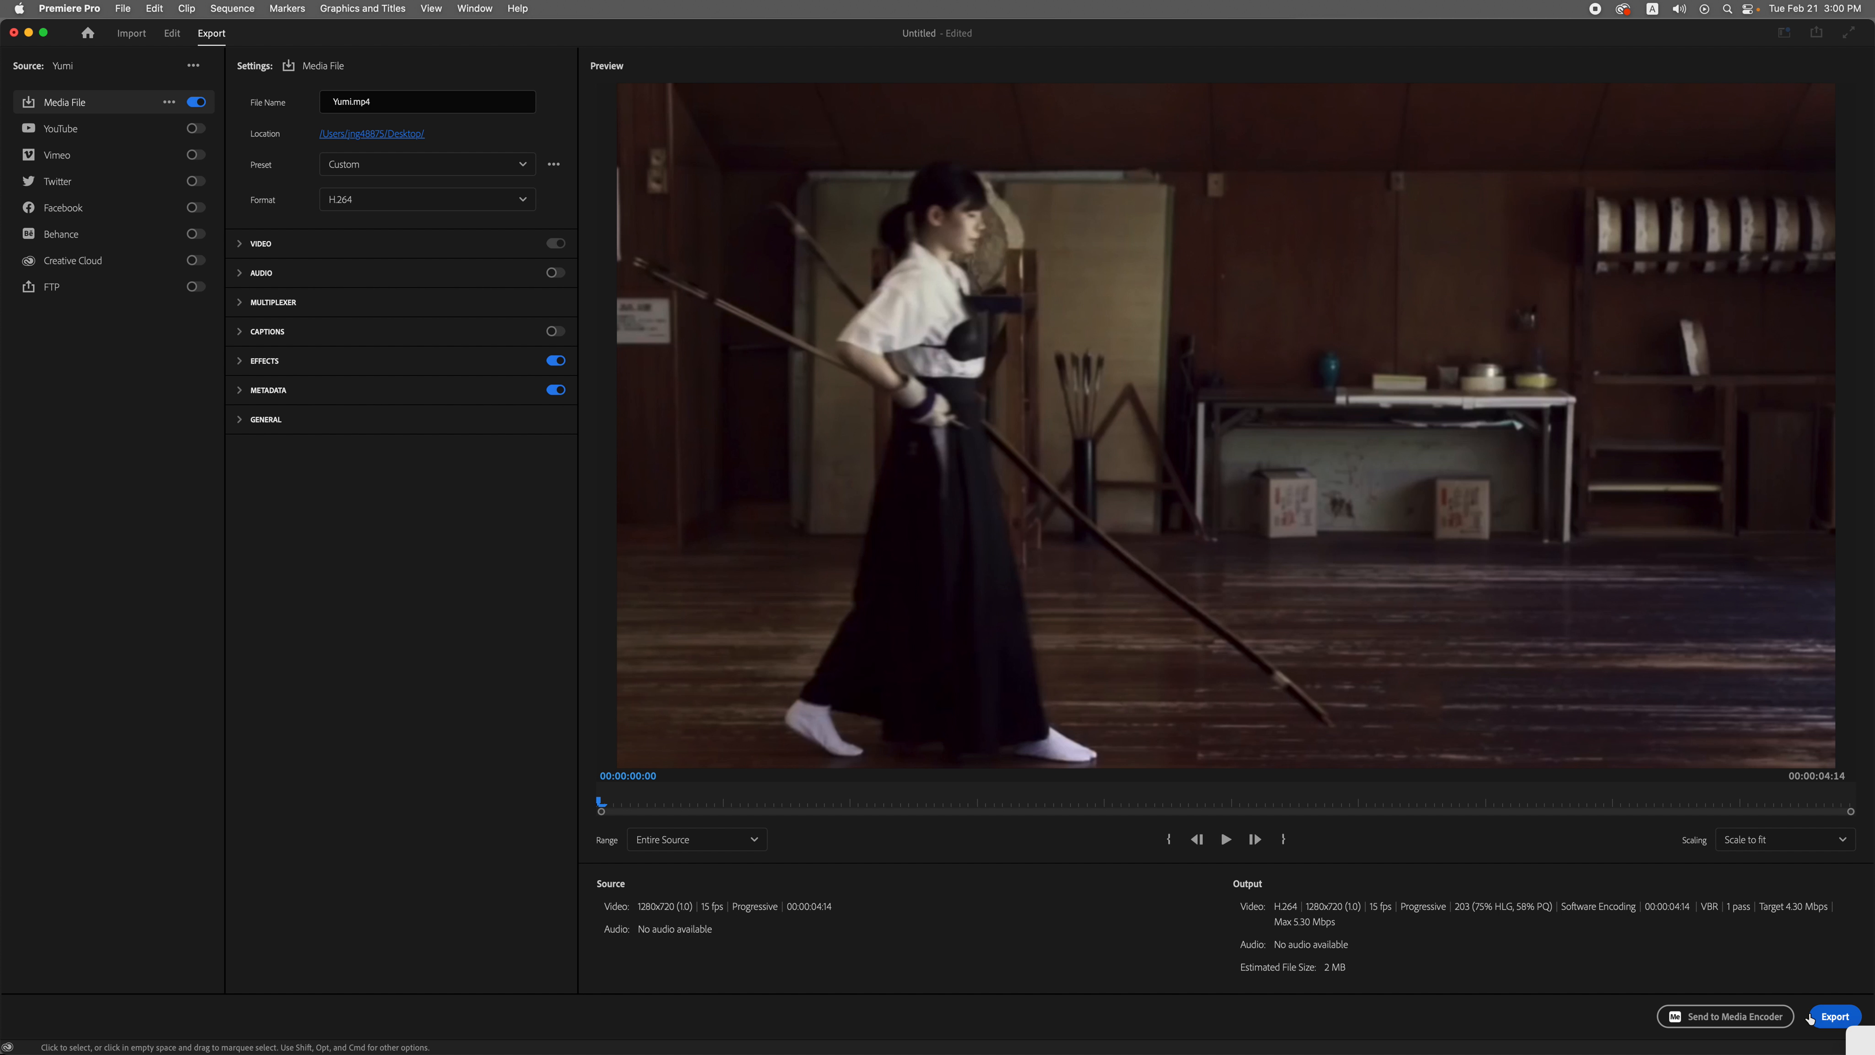
{"action": "left_click", "coordinate": [1828, 1017]}
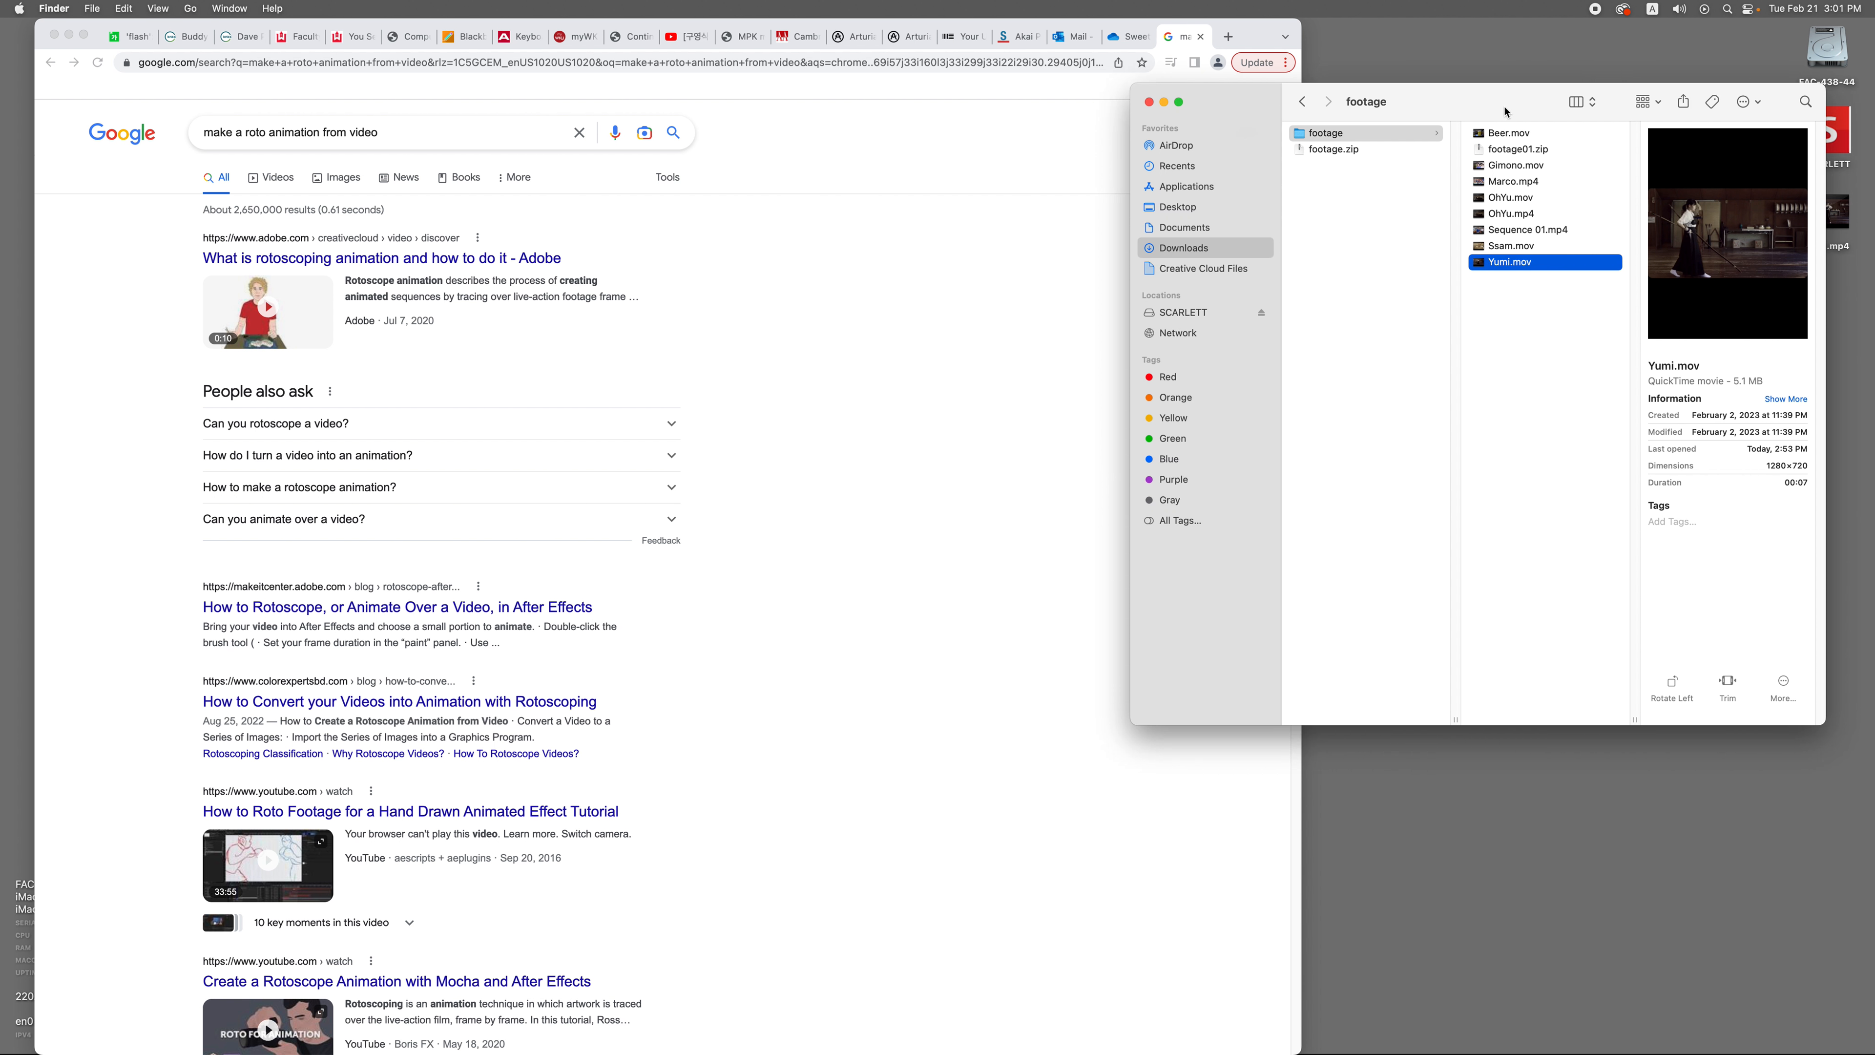
Step: Play the exported Yumi.mp4 from the Desktop in QuickTime Player to check it, and close the player
{"action": "left_click_drag", "start_coordinate": [1506, 112], "coordinate": [1402, 86]}
{"action": "left_click", "coordinate": [1838, 221]}
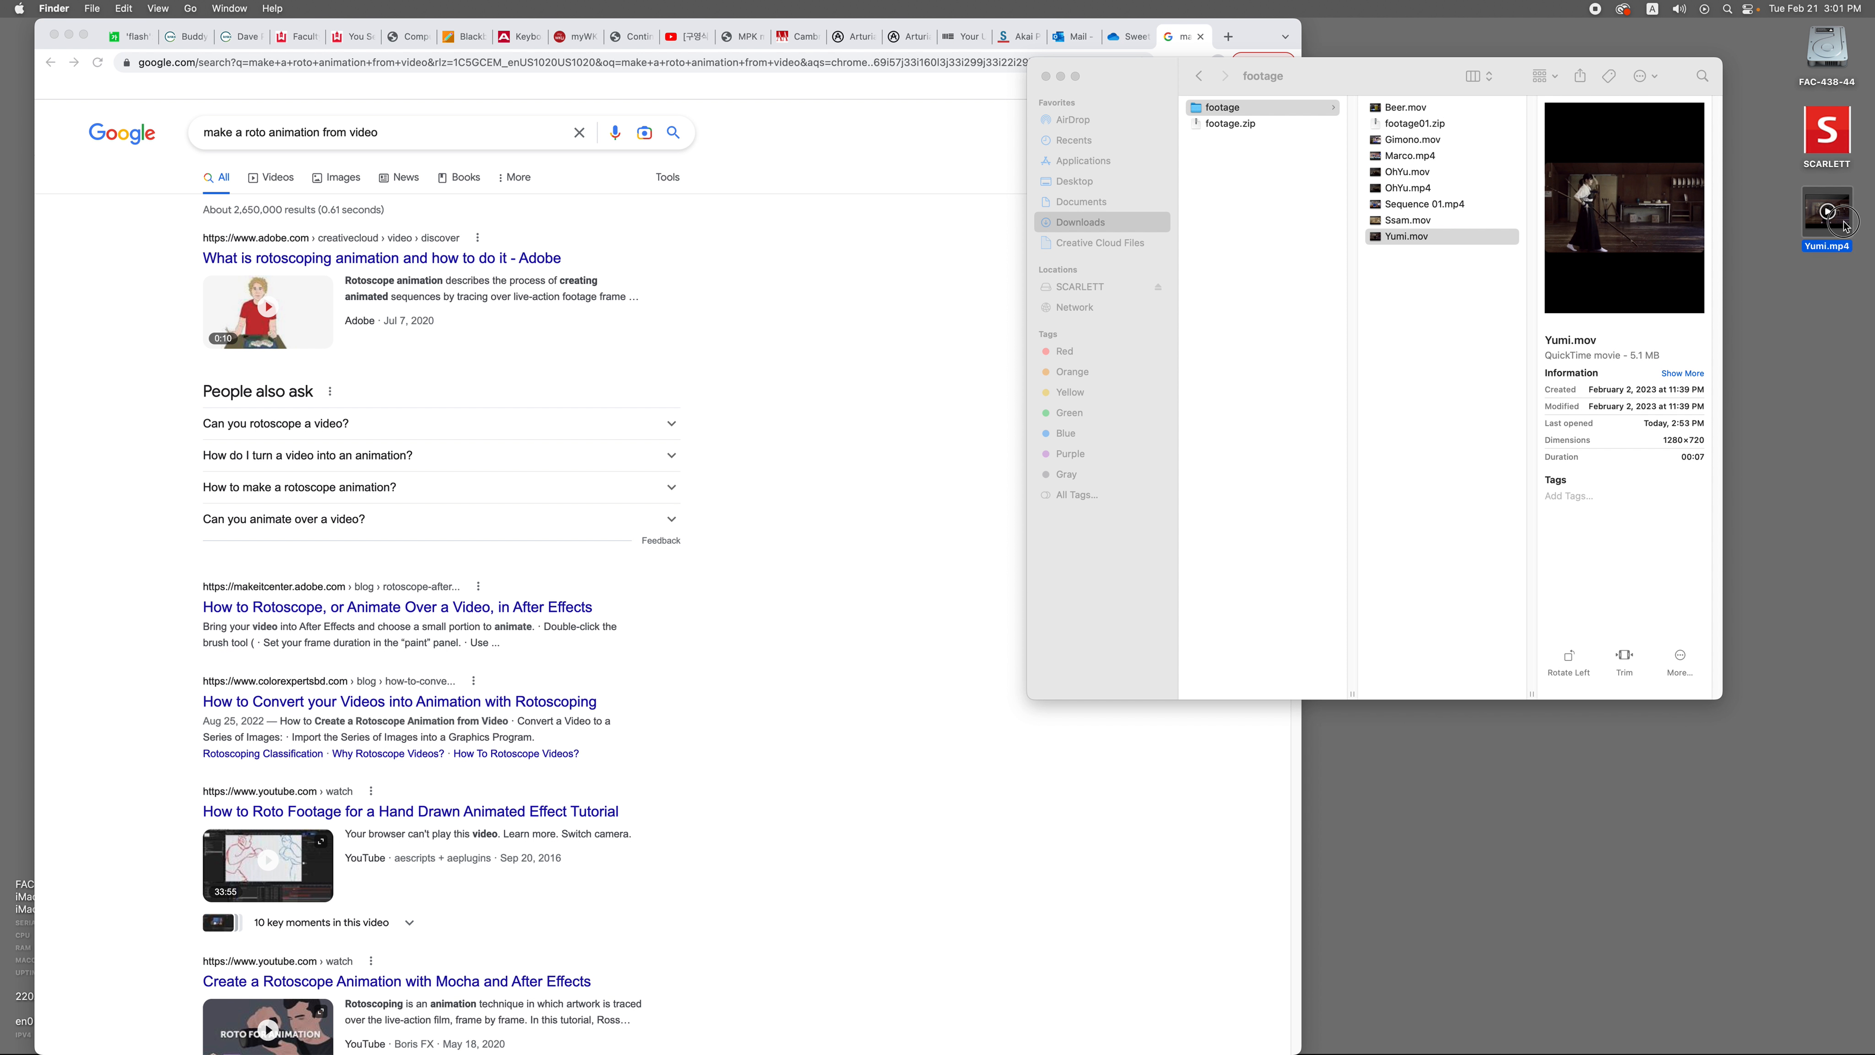
{"action": "double_click", "coordinate": [1846, 226]}
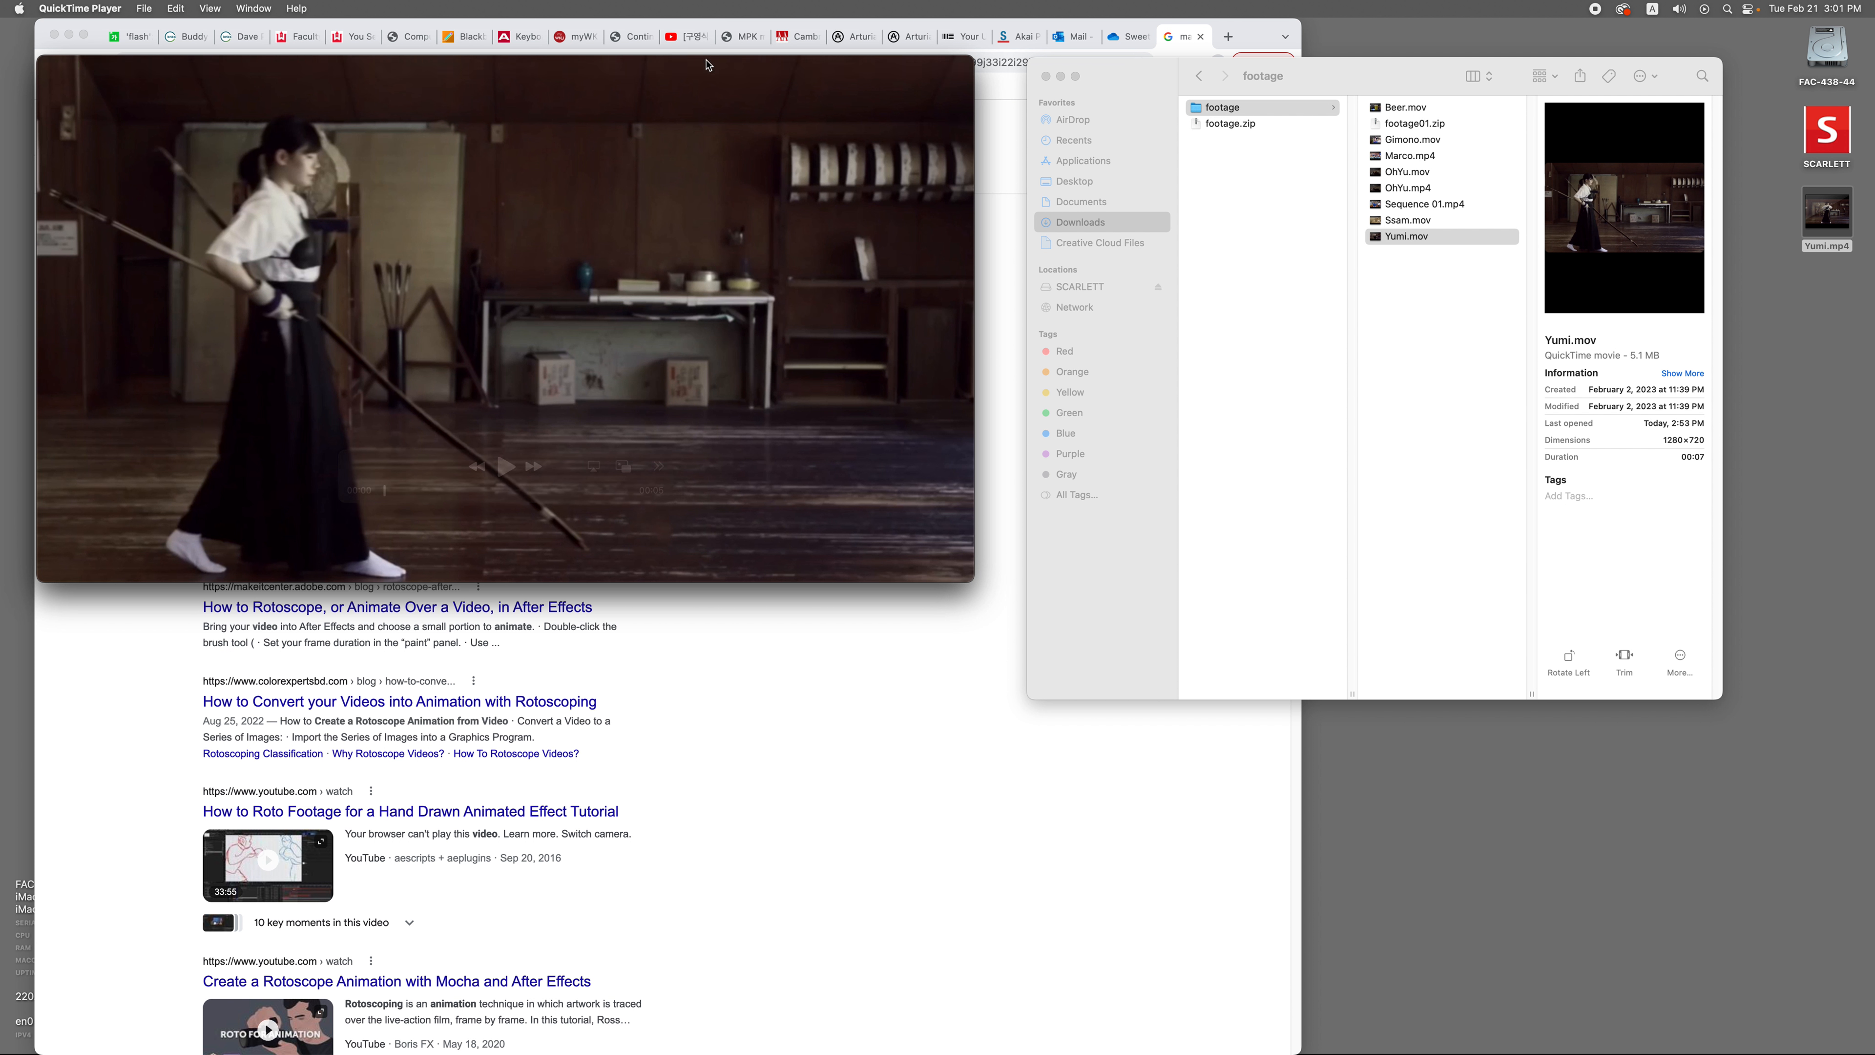
{"action": "left_click_drag", "start_coordinate": [427, 67], "coordinate": [928, 297]}
{"action": "key", "text": "space"}
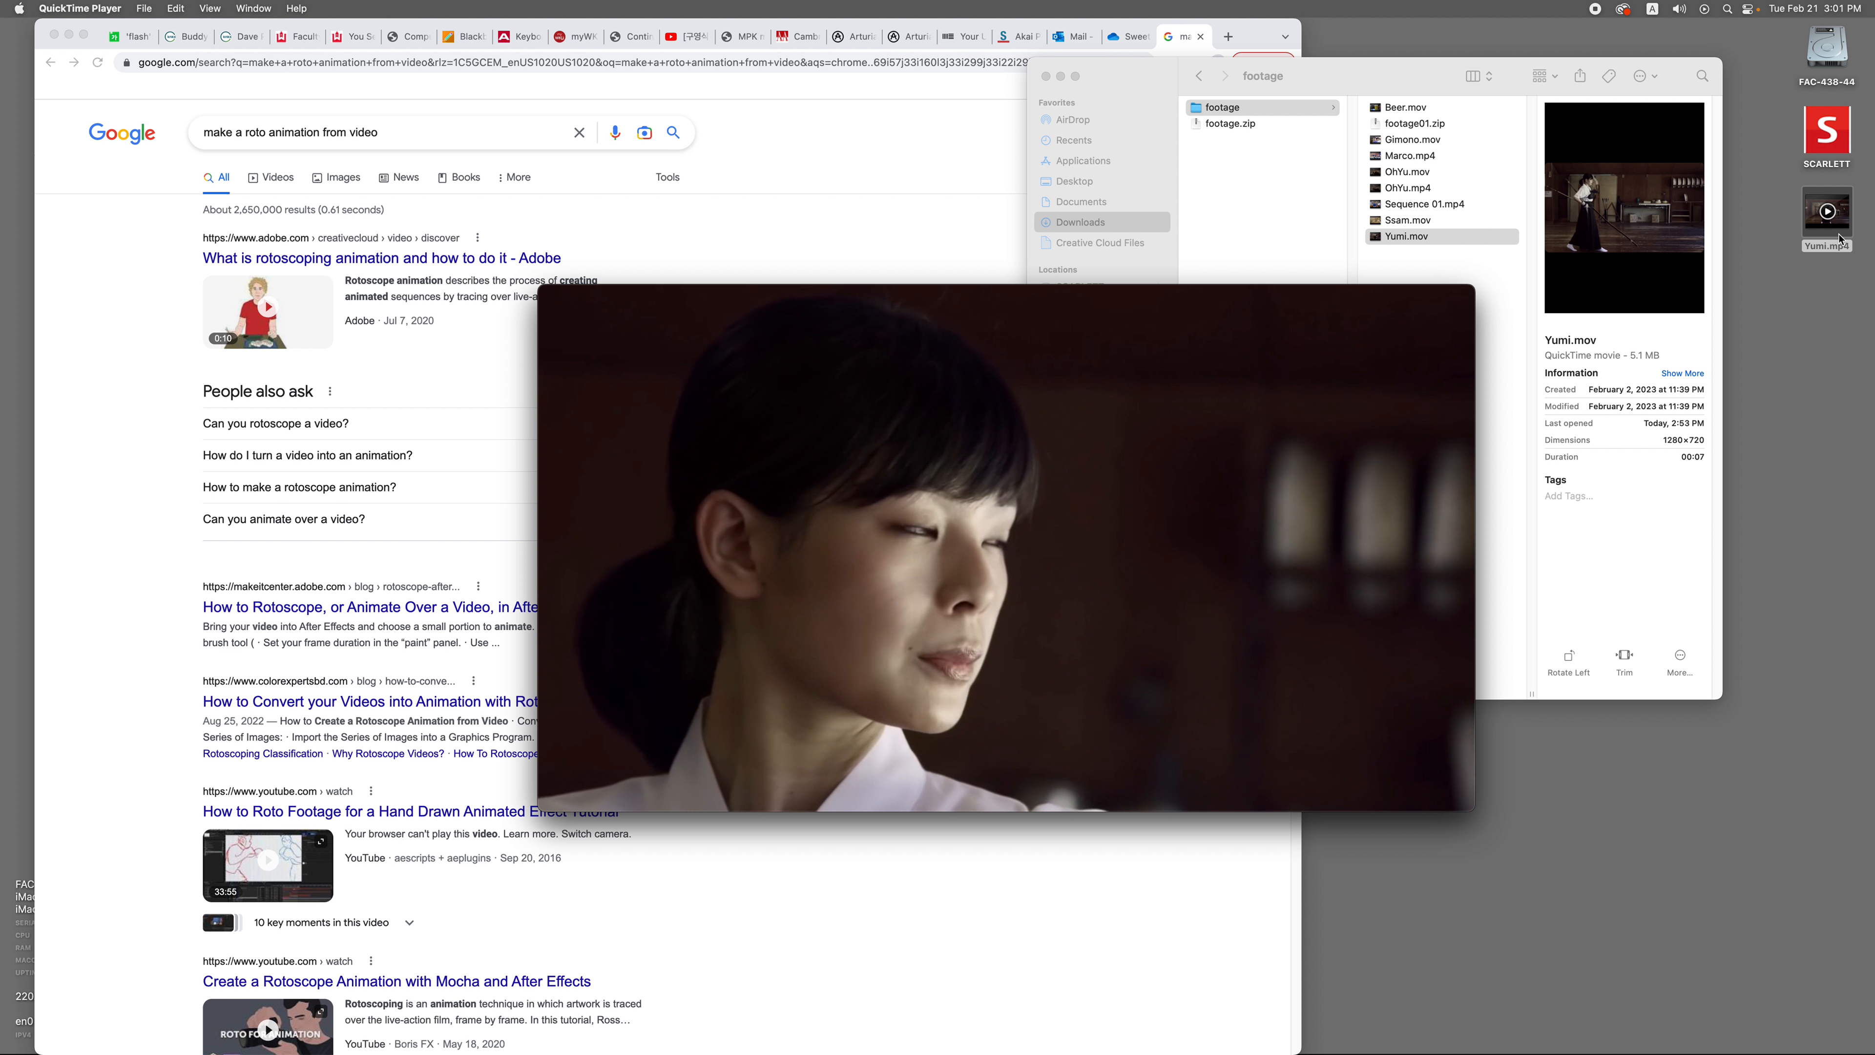
{"action": "left_click", "coordinate": [552, 295]}
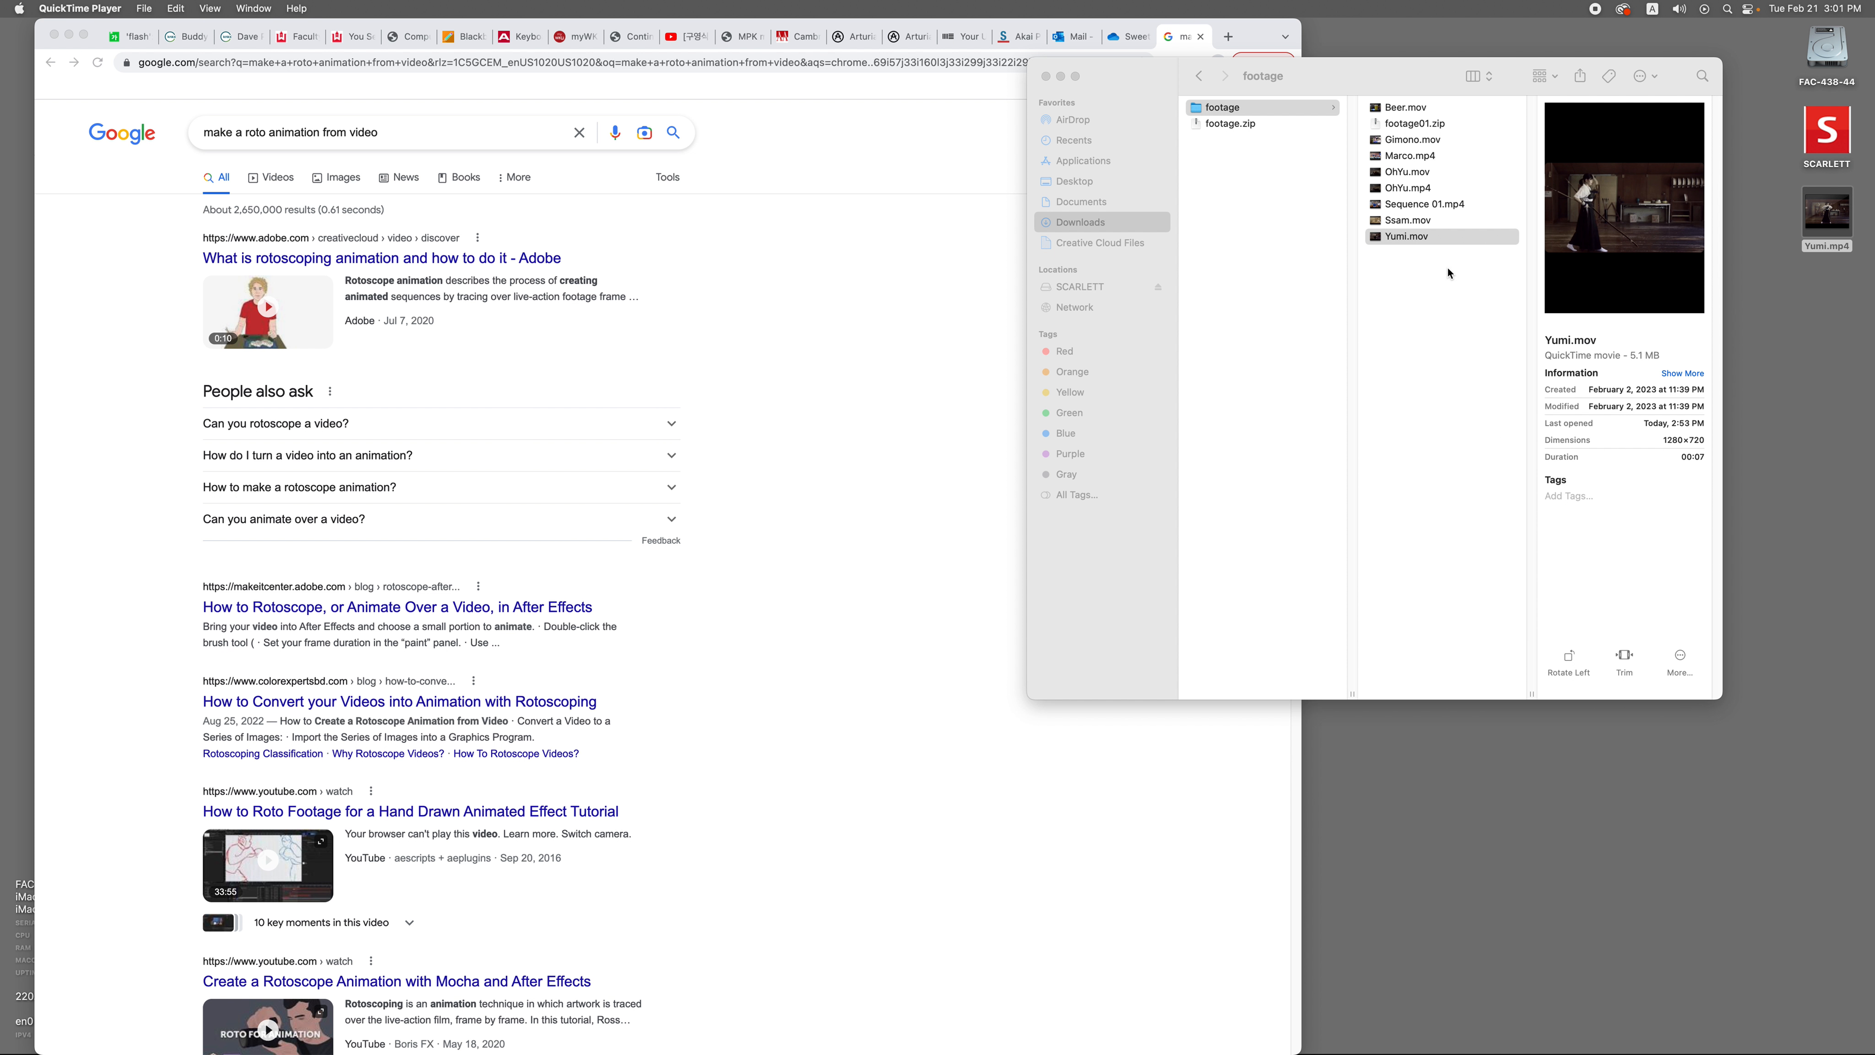
Step: Switch to Media Encoder, arrange its window beside the footage folder, and add Yumi.mov to the encoding queue
{"action": "left_click", "coordinate": [1360, 230]}
{"action": "left_click", "coordinate": [1368, 1031]}
{"action": "left_click_drag", "start_coordinate": [1618, 157], "coordinate": [1579, 335]}
{"action": "left_click", "coordinate": [1401, 237]}
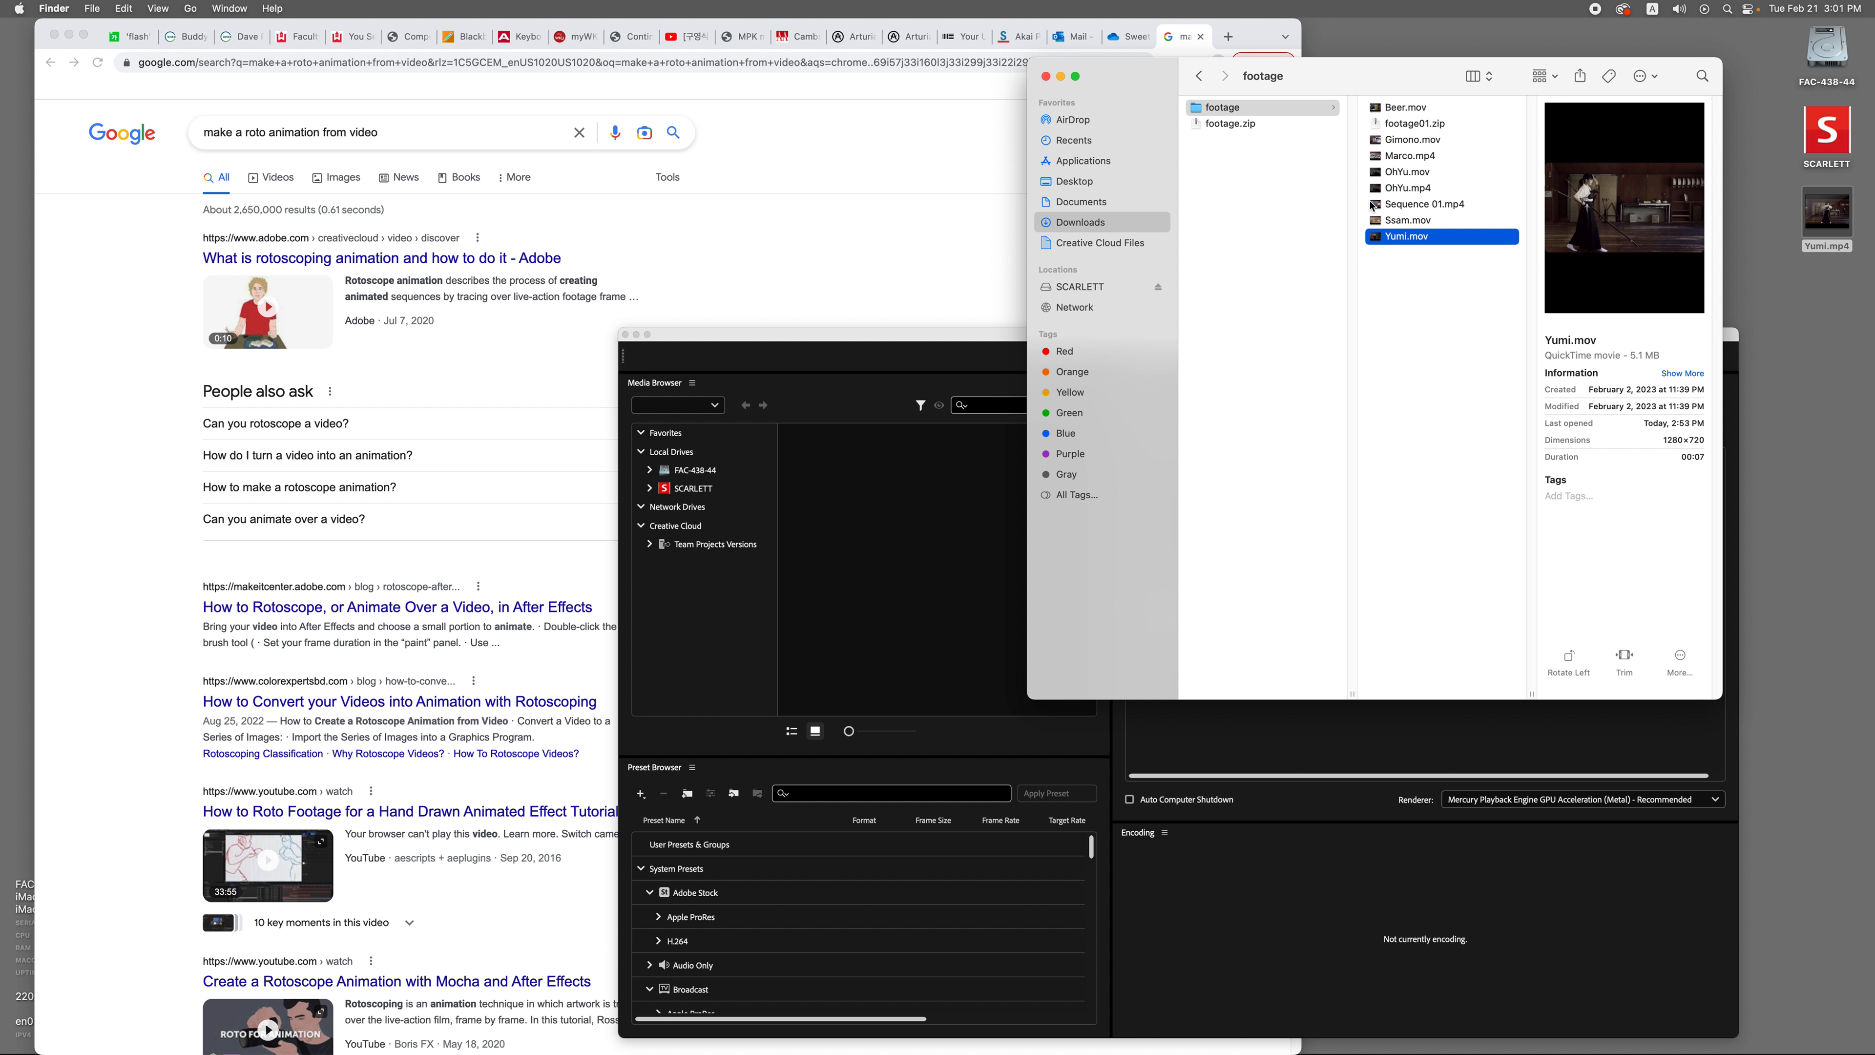
{"action": "left_click_drag", "start_coordinate": [1723, 697], "coordinate": [1657, 342]}
{"action": "left_click_drag", "start_coordinate": [954, 350], "coordinate": [849, 357]}
{"action": "left_click_drag", "start_coordinate": [960, 340], "coordinate": [879, 303]}
{"action": "left_click_drag", "start_coordinate": [1406, 237], "coordinate": [1240, 562]}
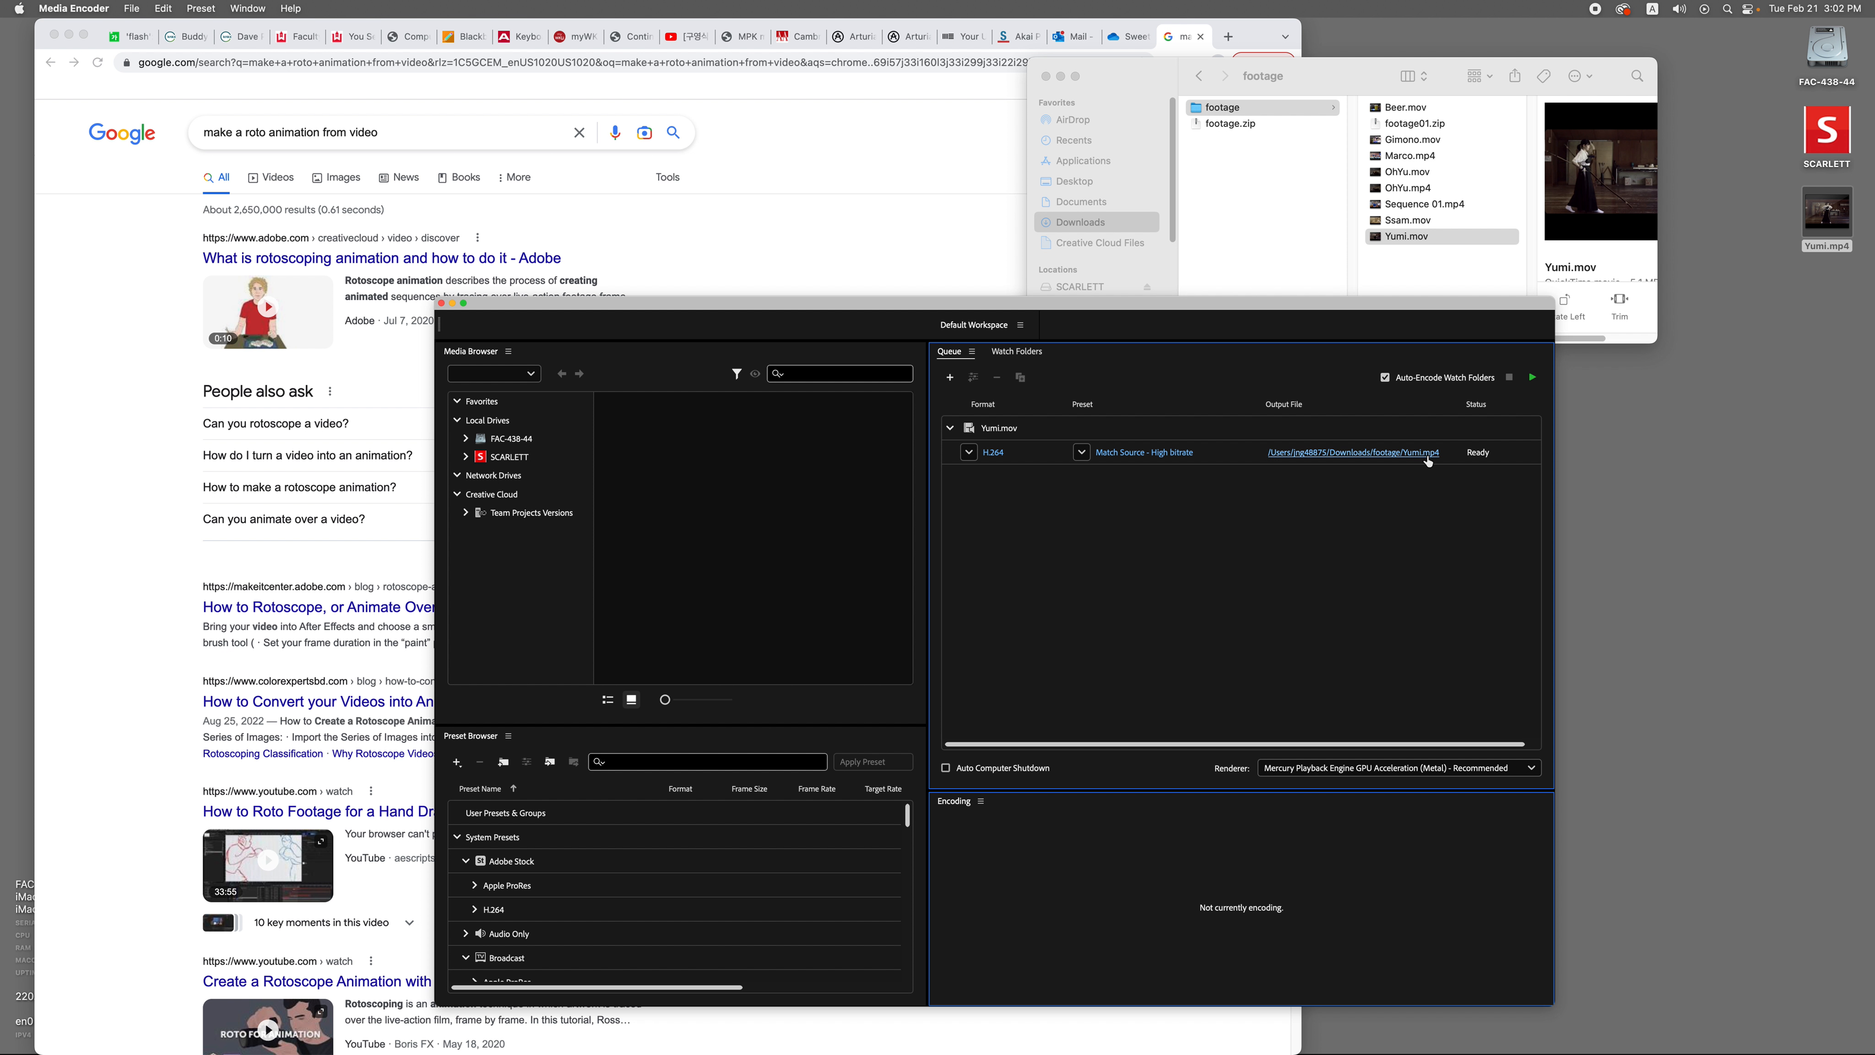
Step: Set the queued item's output file to Yumi2.mp4 on the Desktop
{"action": "left_click", "coordinate": [1384, 452]}
{"action": "left_click", "coordinate": [1035, 304]}
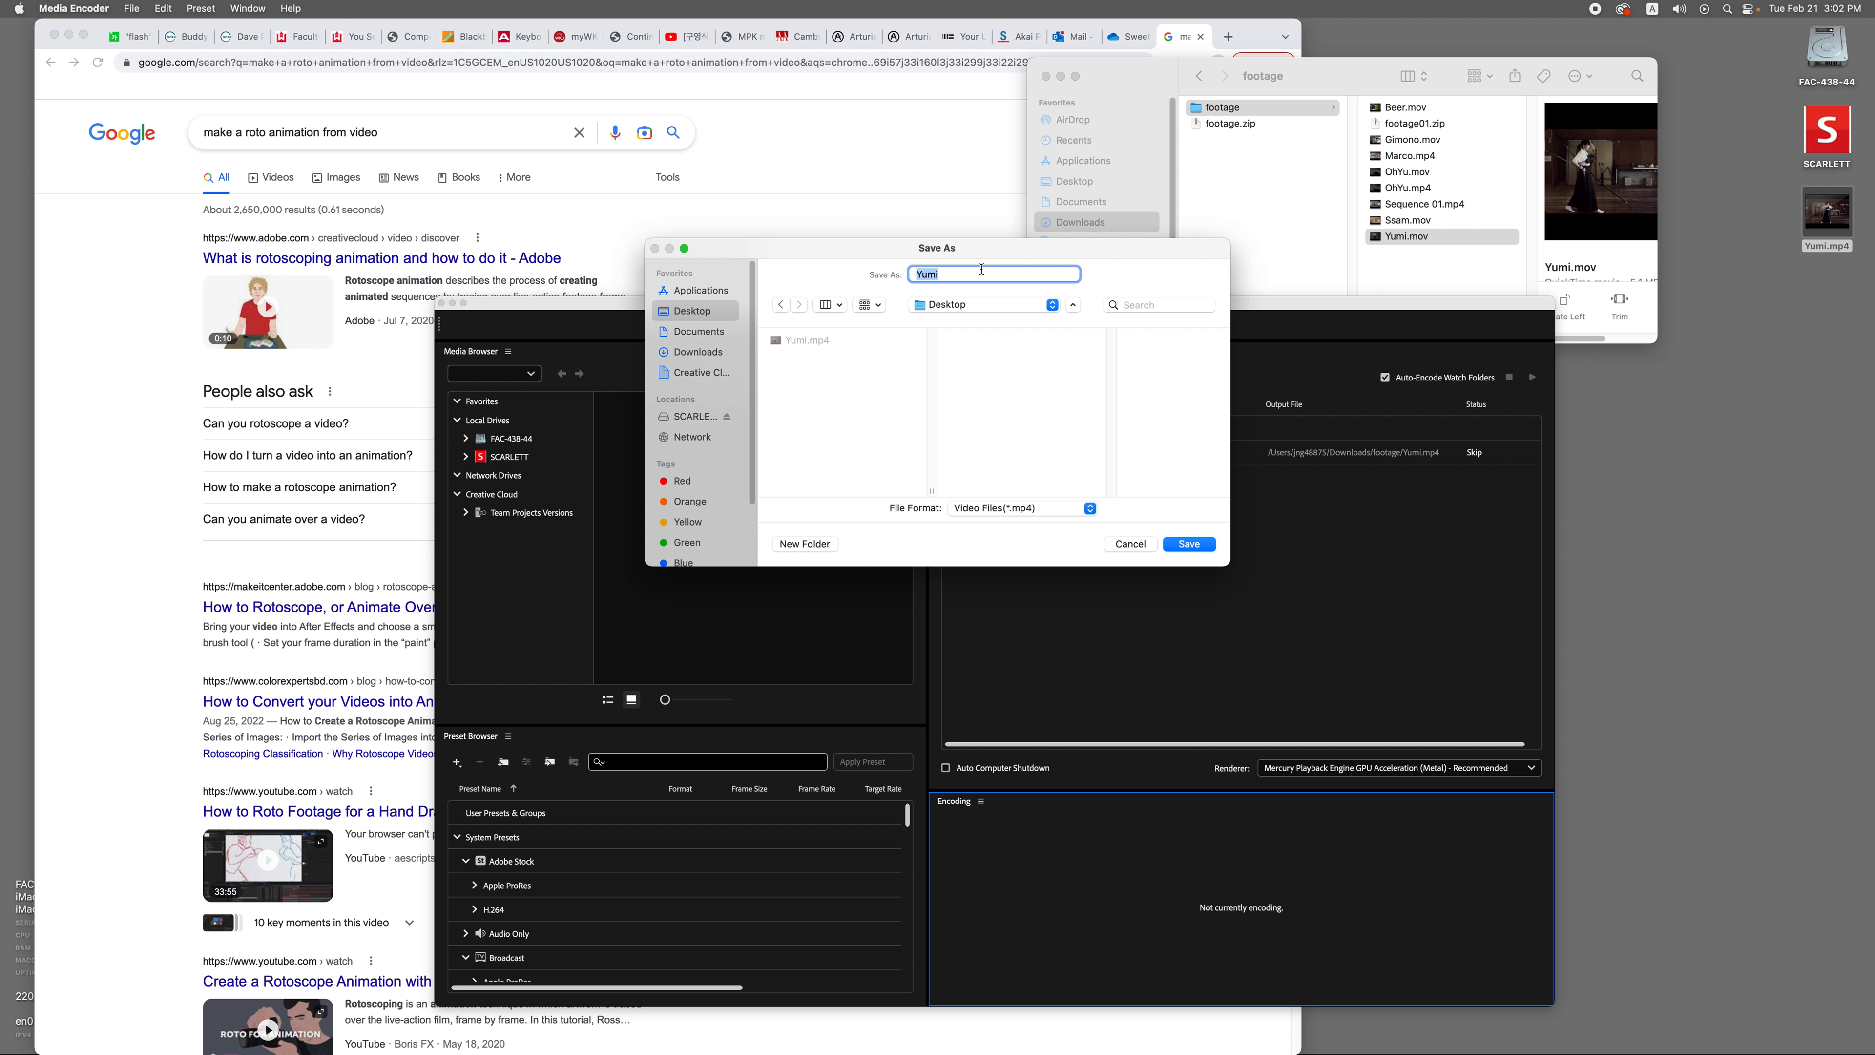
{"action": "left_click", "coordinate": [984, 272]}
{"action": "left_click", "coordinate": [1185, 542]}
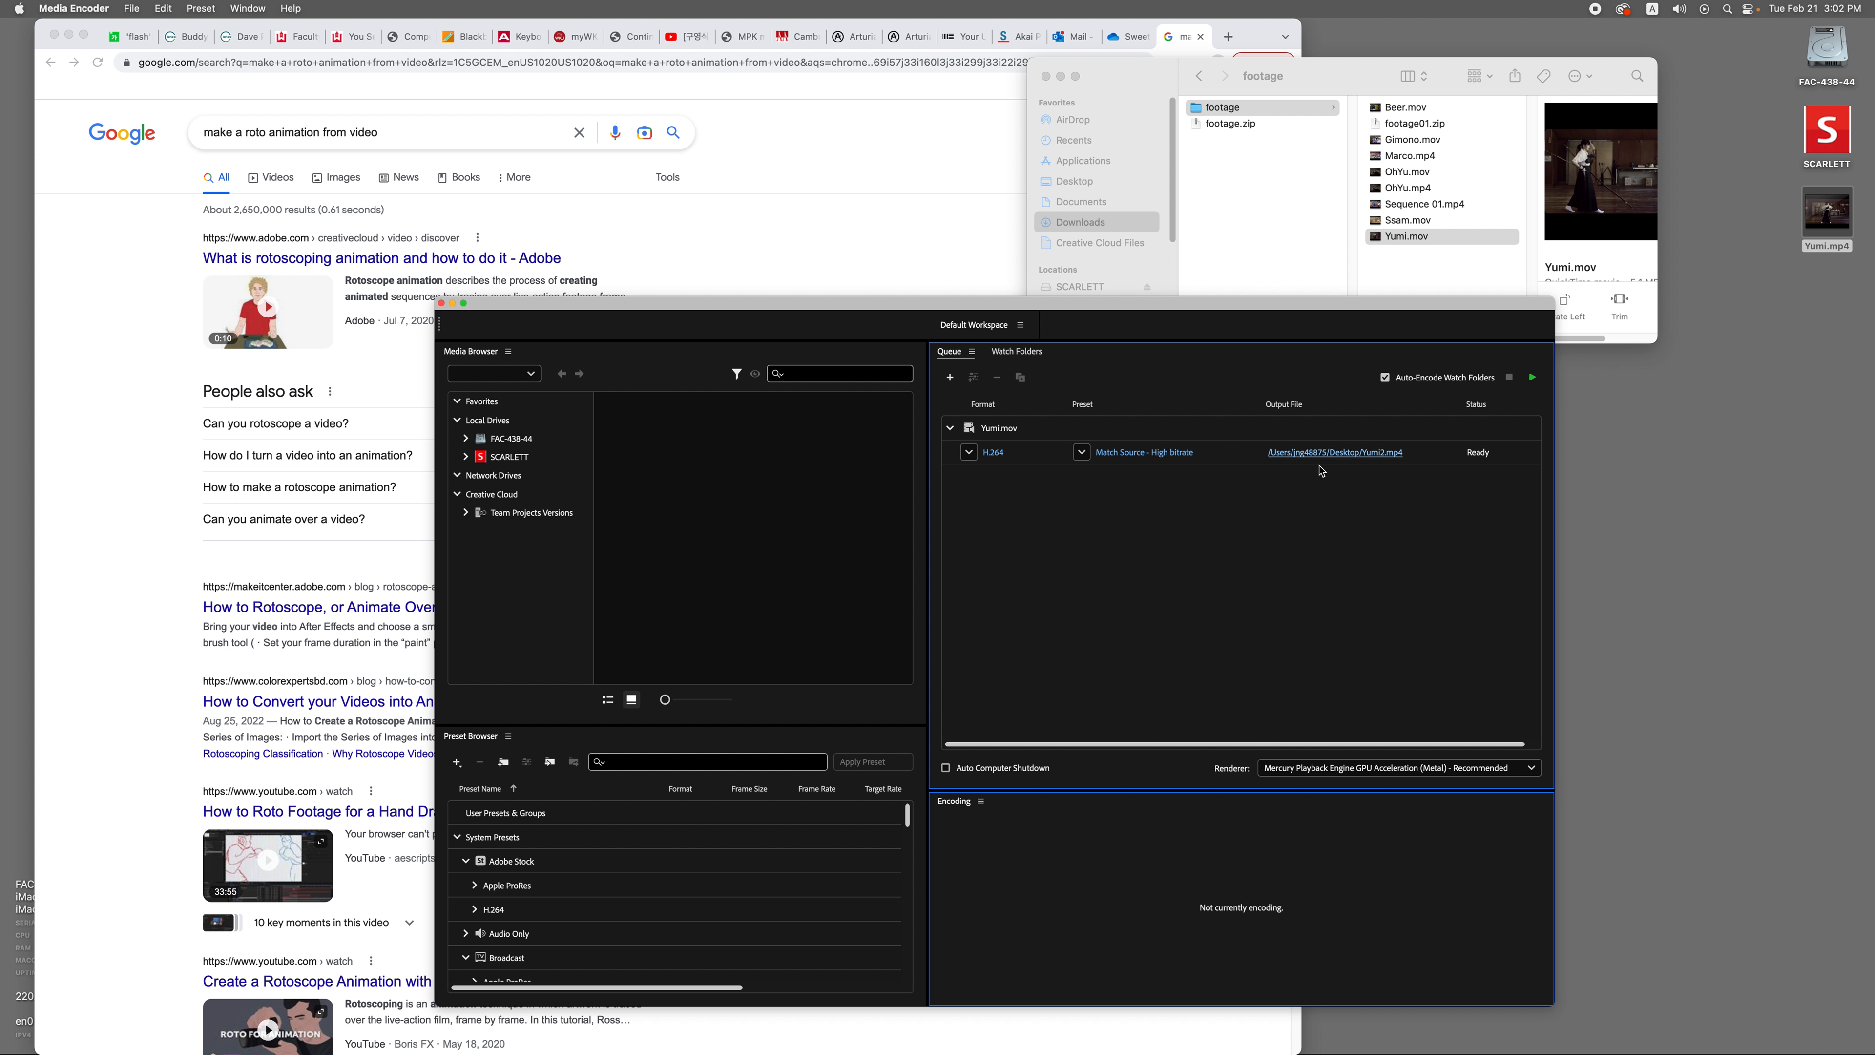
Step: In the queued item's export settings, choose the Match Source - High bitrate preset and turn off audio export
{"action": "left_click", "coordinate": [1150, 452]}
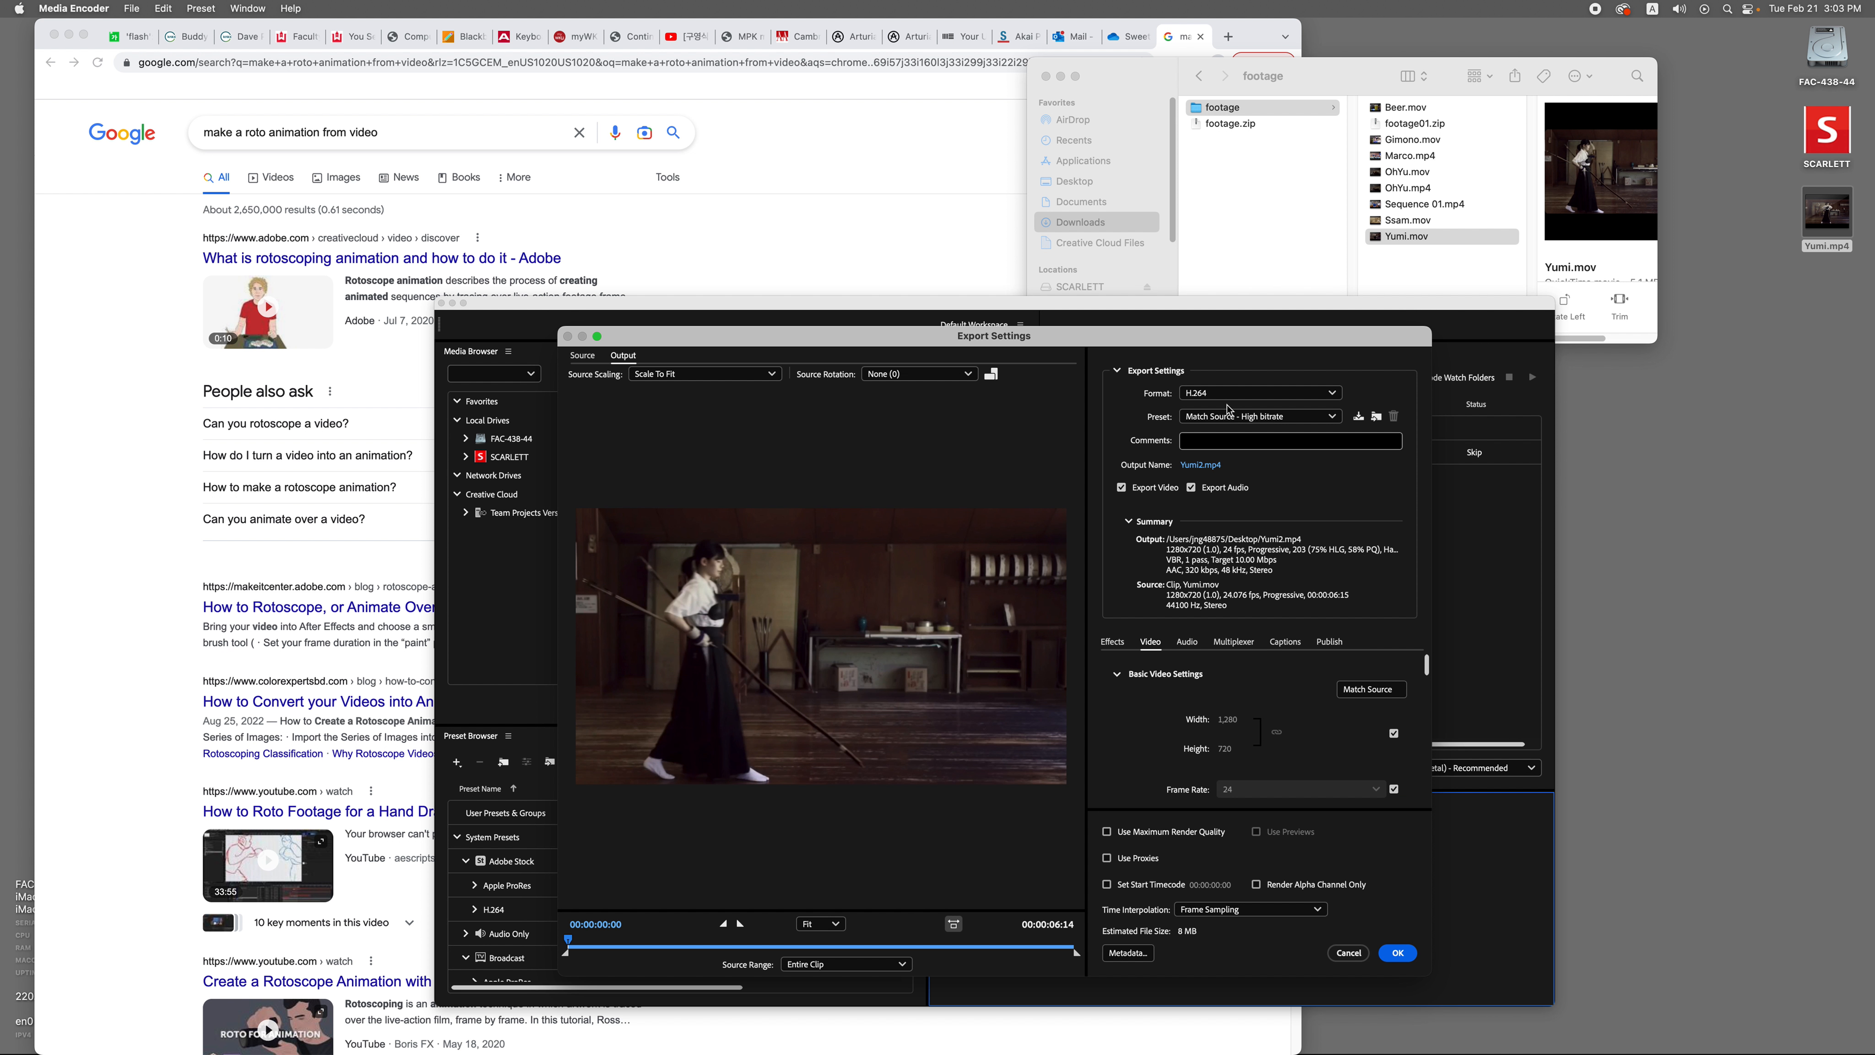
{"action": "left_click", "coordinate": [1228, 416]}
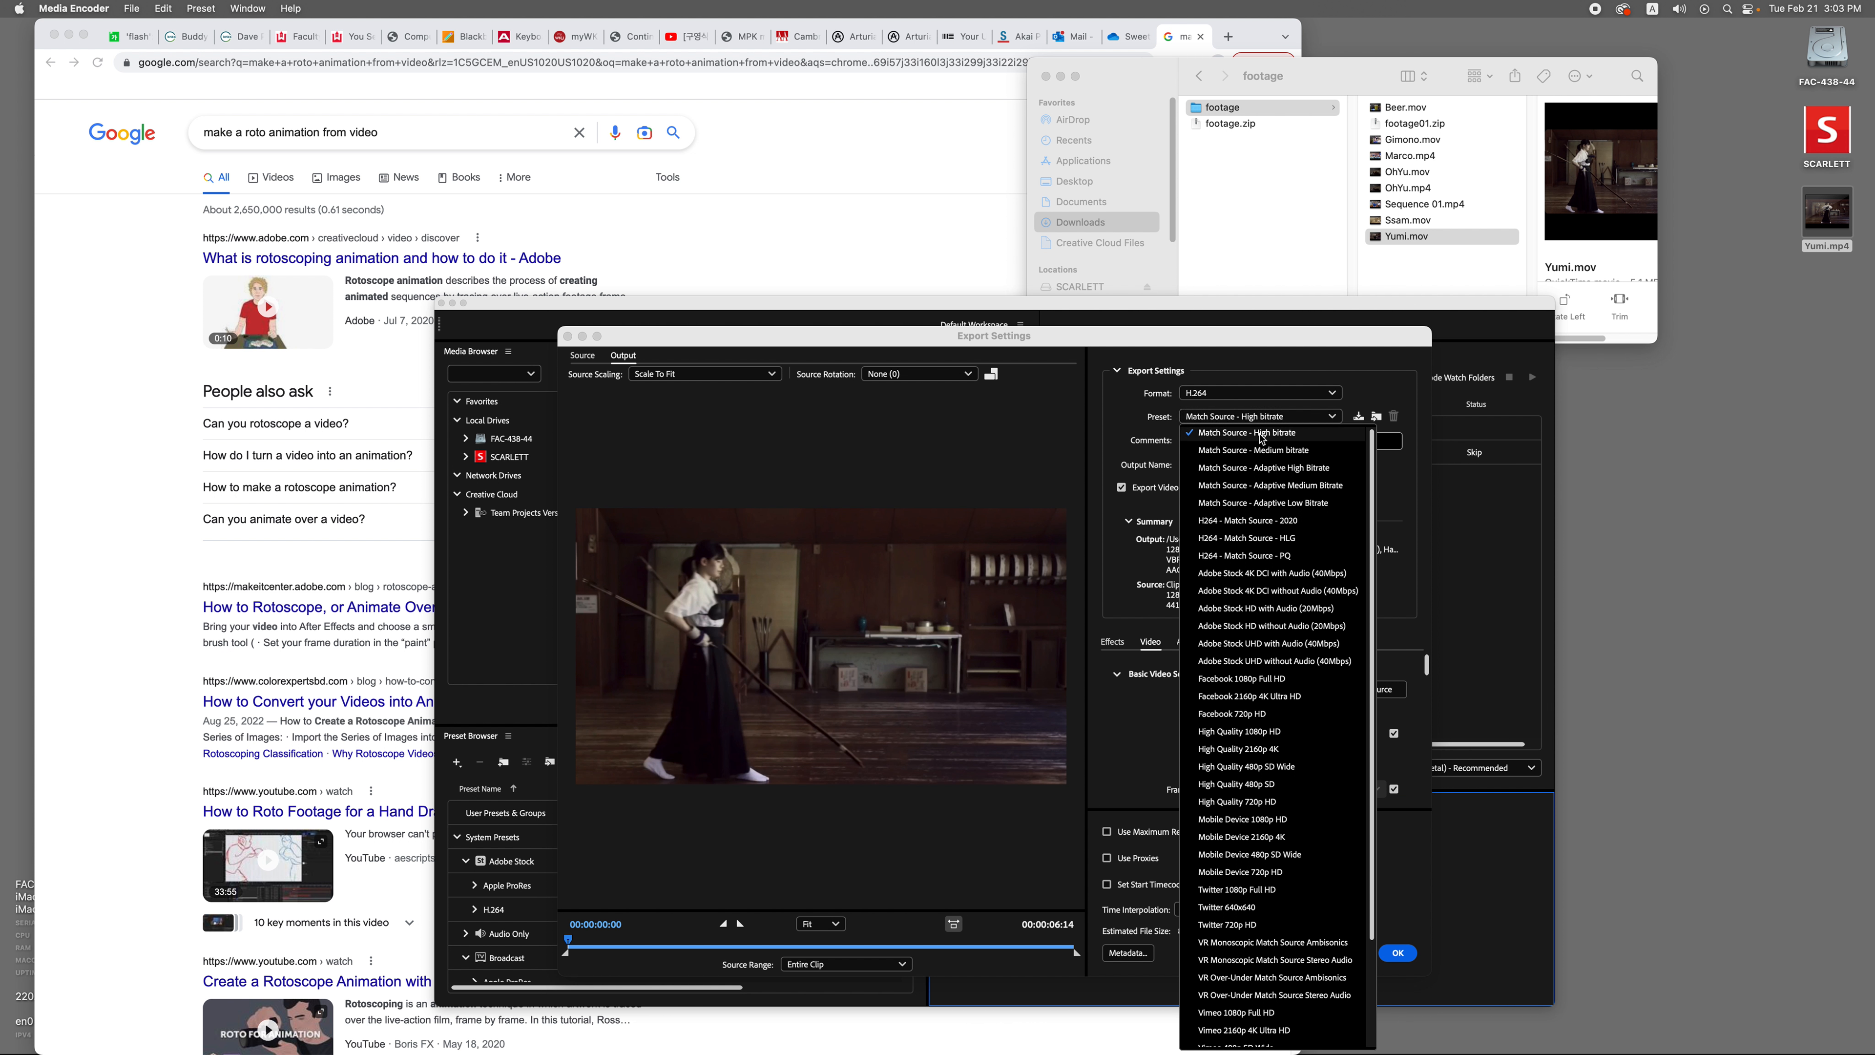
{"action": "left_click", "coordinate": [1263, 438]}
{"action": "left_click_drag", "start_coordinate": [1140, 344], "coordinate": [893, 378]}
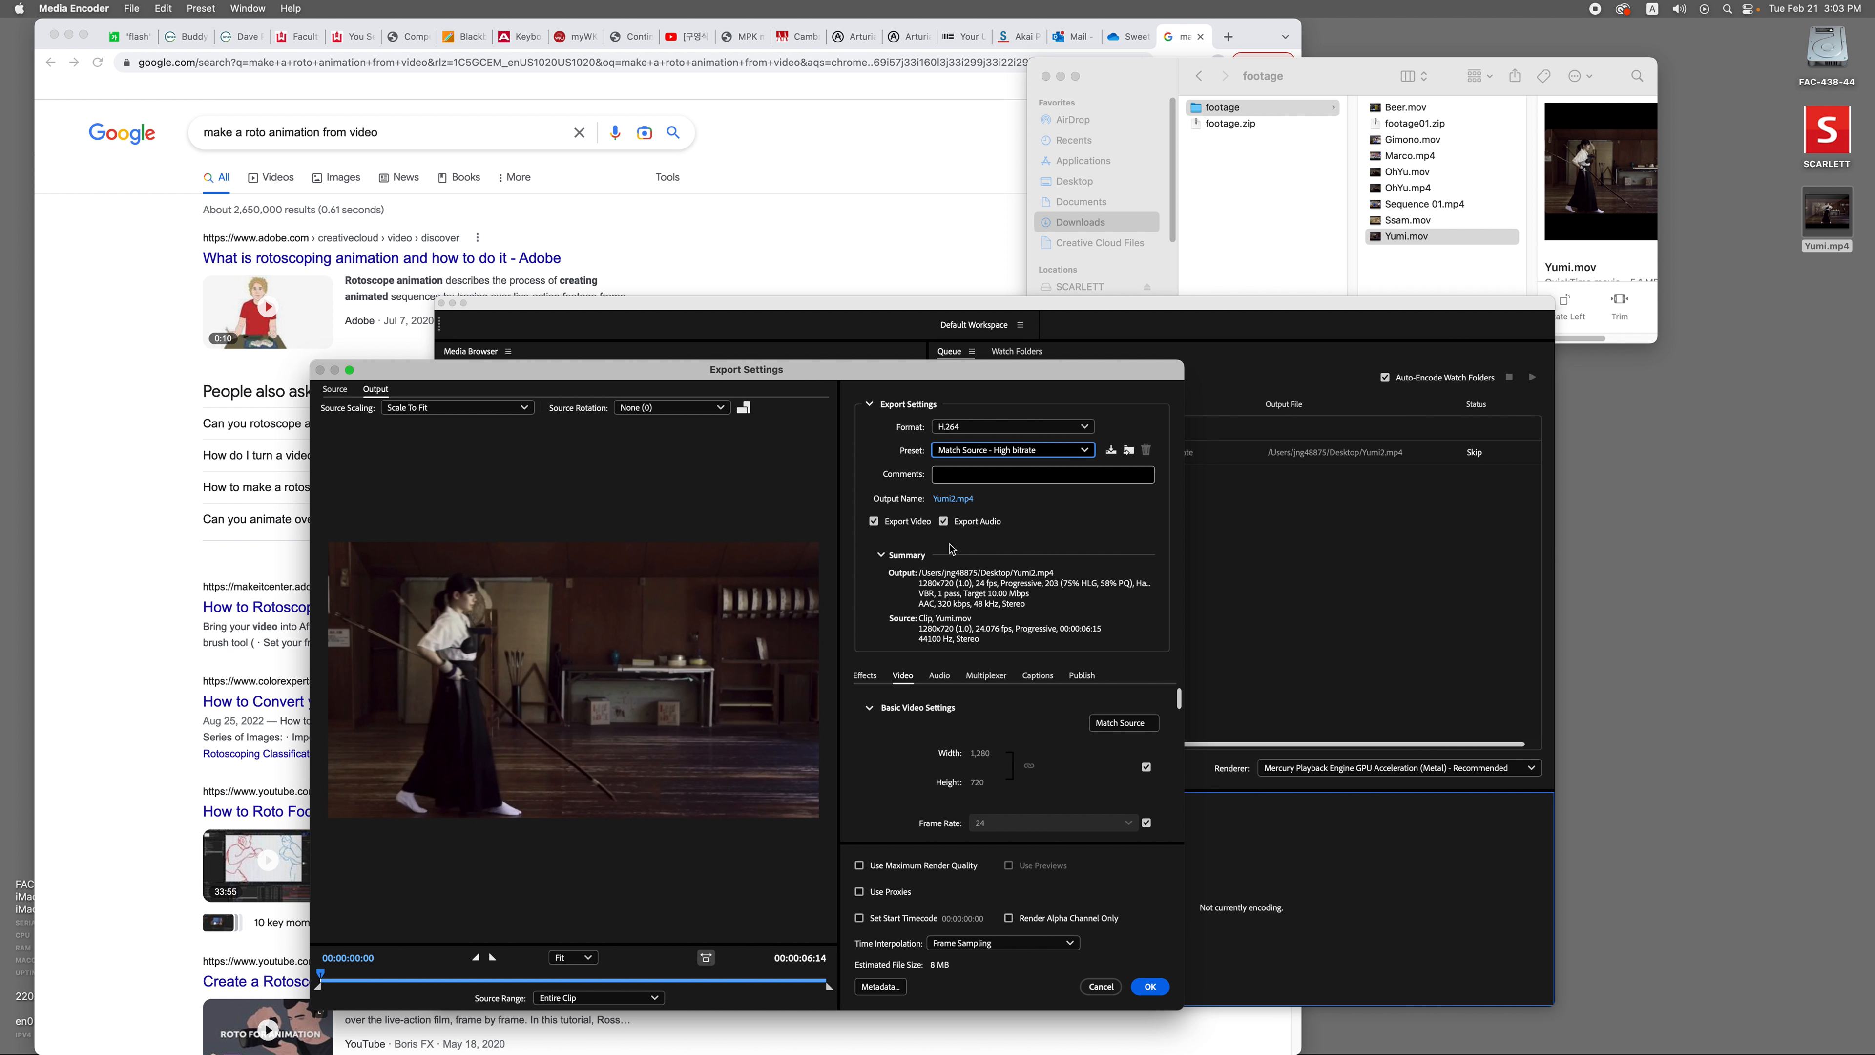
{"action": "left_click", "coordinate": [945, 522]}
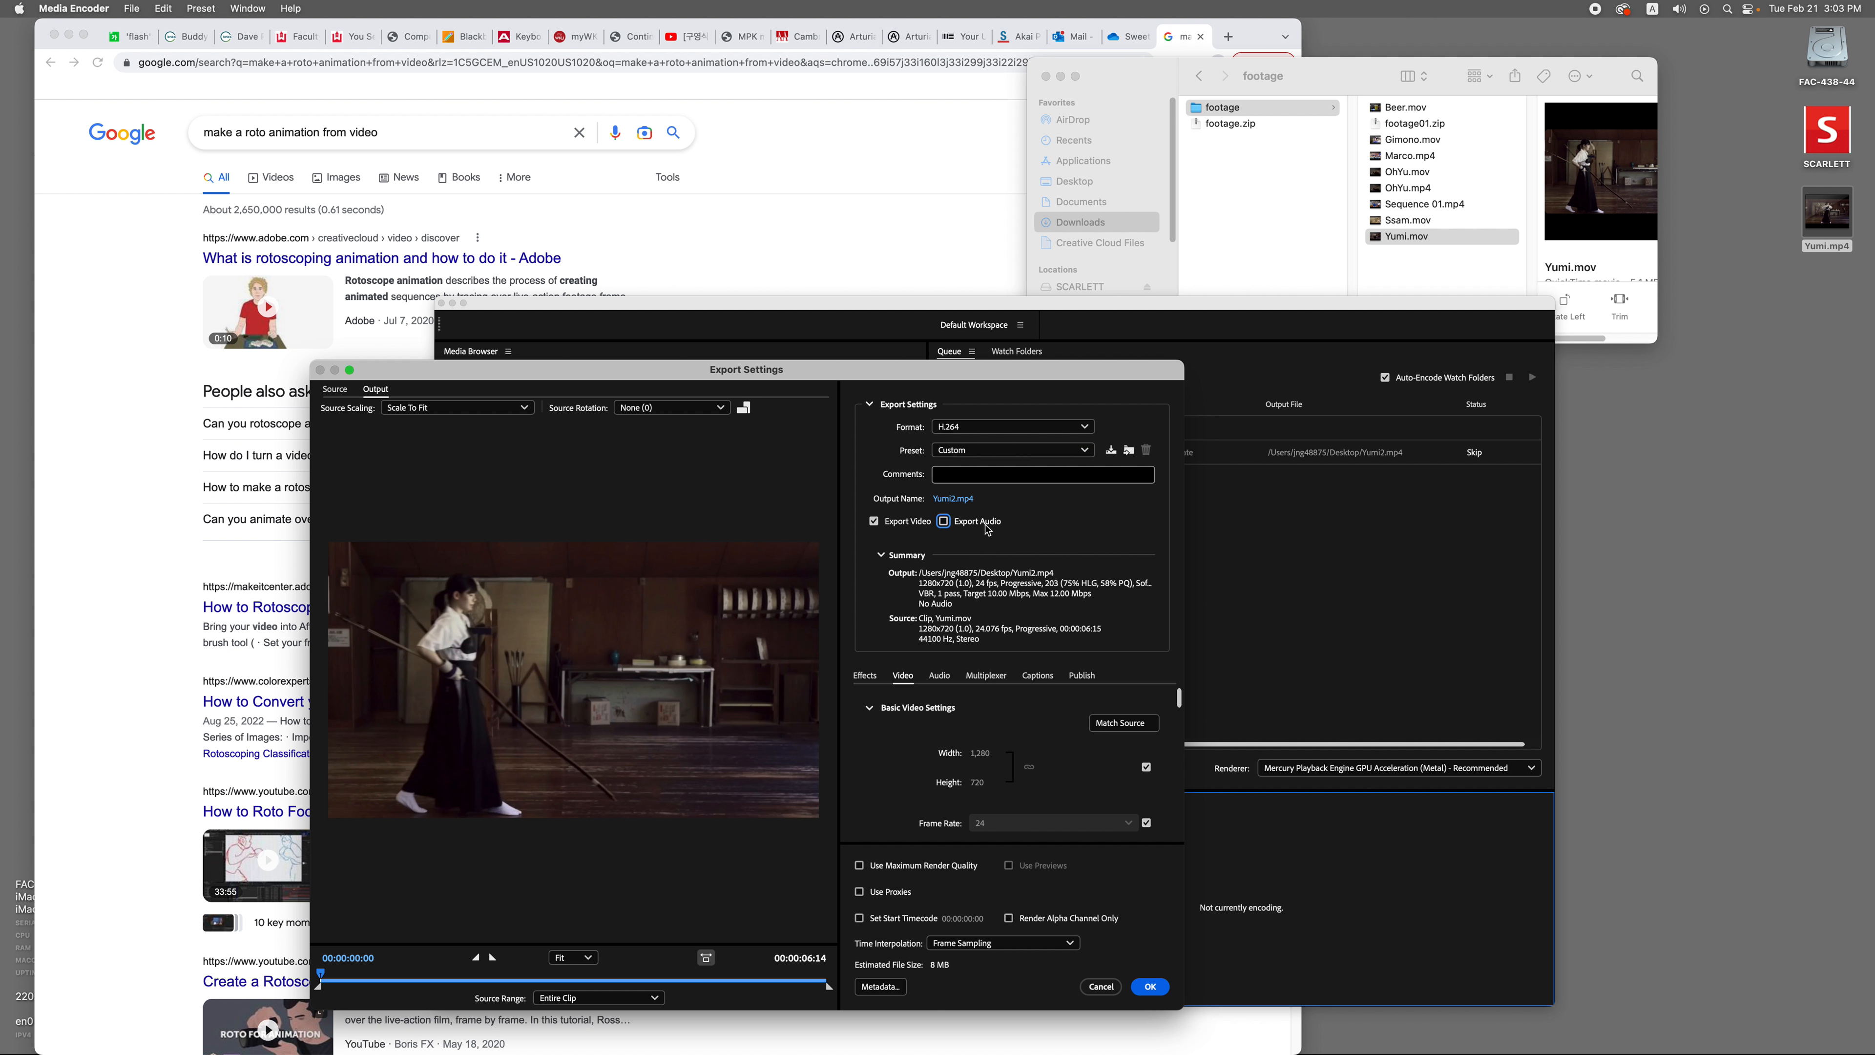
{"action": "left_click", "coordinate": [913, 540]}
Step: Unlock the frame rate from the source and set it to 15 fps
{"action": "left_click", "coordinate": [987, 828]}
{"action": "left_click", "coordinate": [1147, 823]}
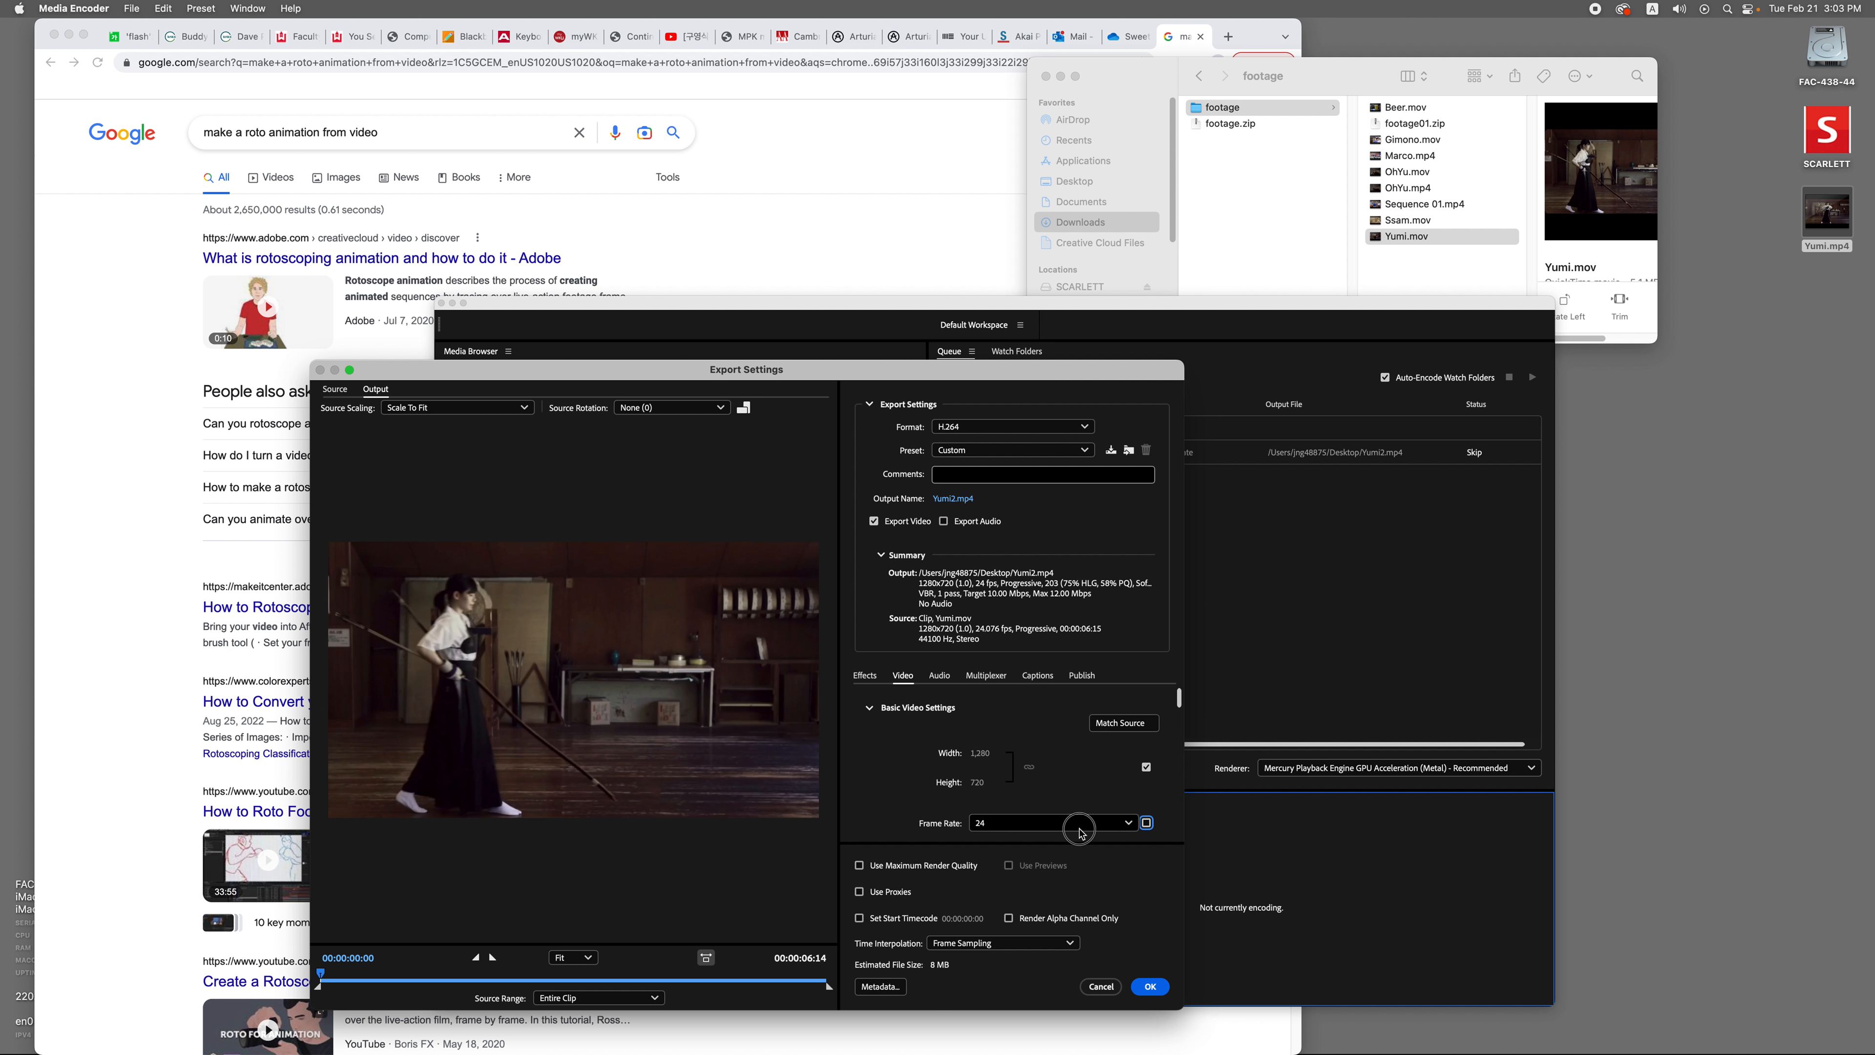
{"action": "left_click", "coordinate": [1081, 823]}
{"action": "left_click", "coordinate": [997, 517]}
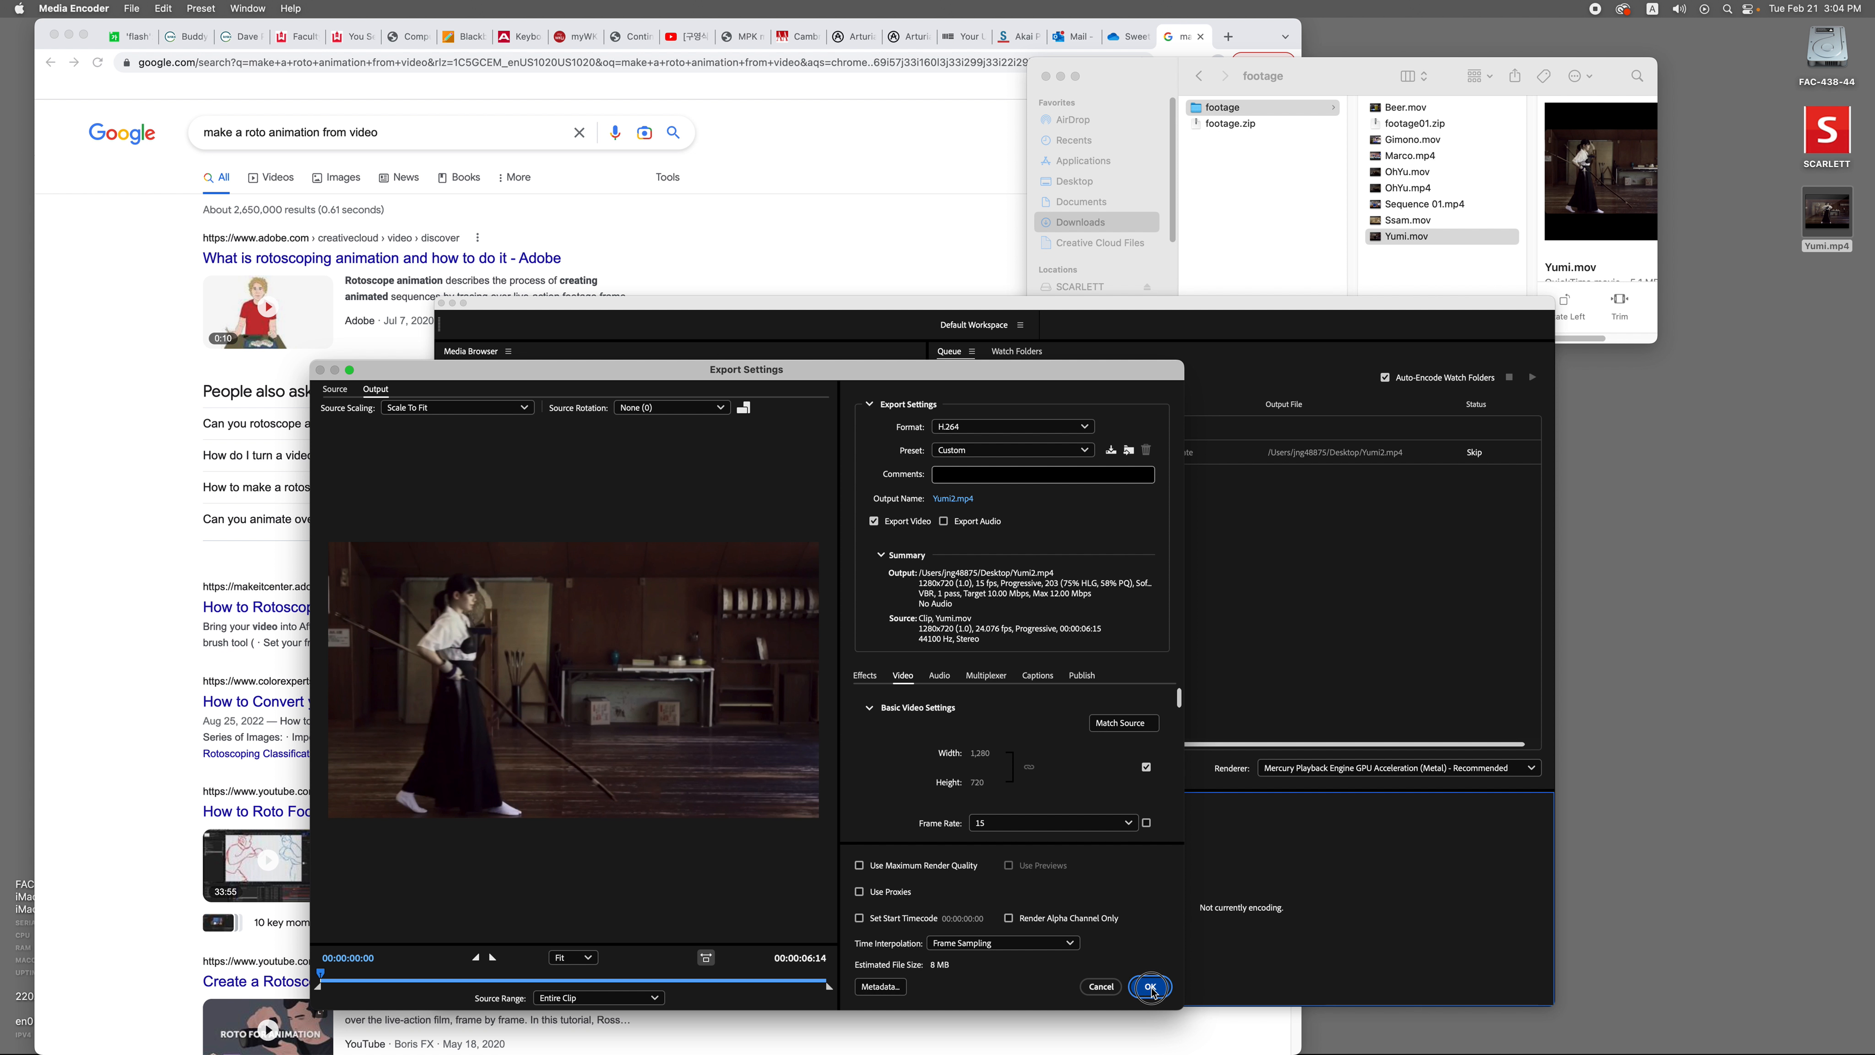
Step: Accept the export settings and start encoding the queue
{"action": "left_click", "coordinate": [1149, 986]}
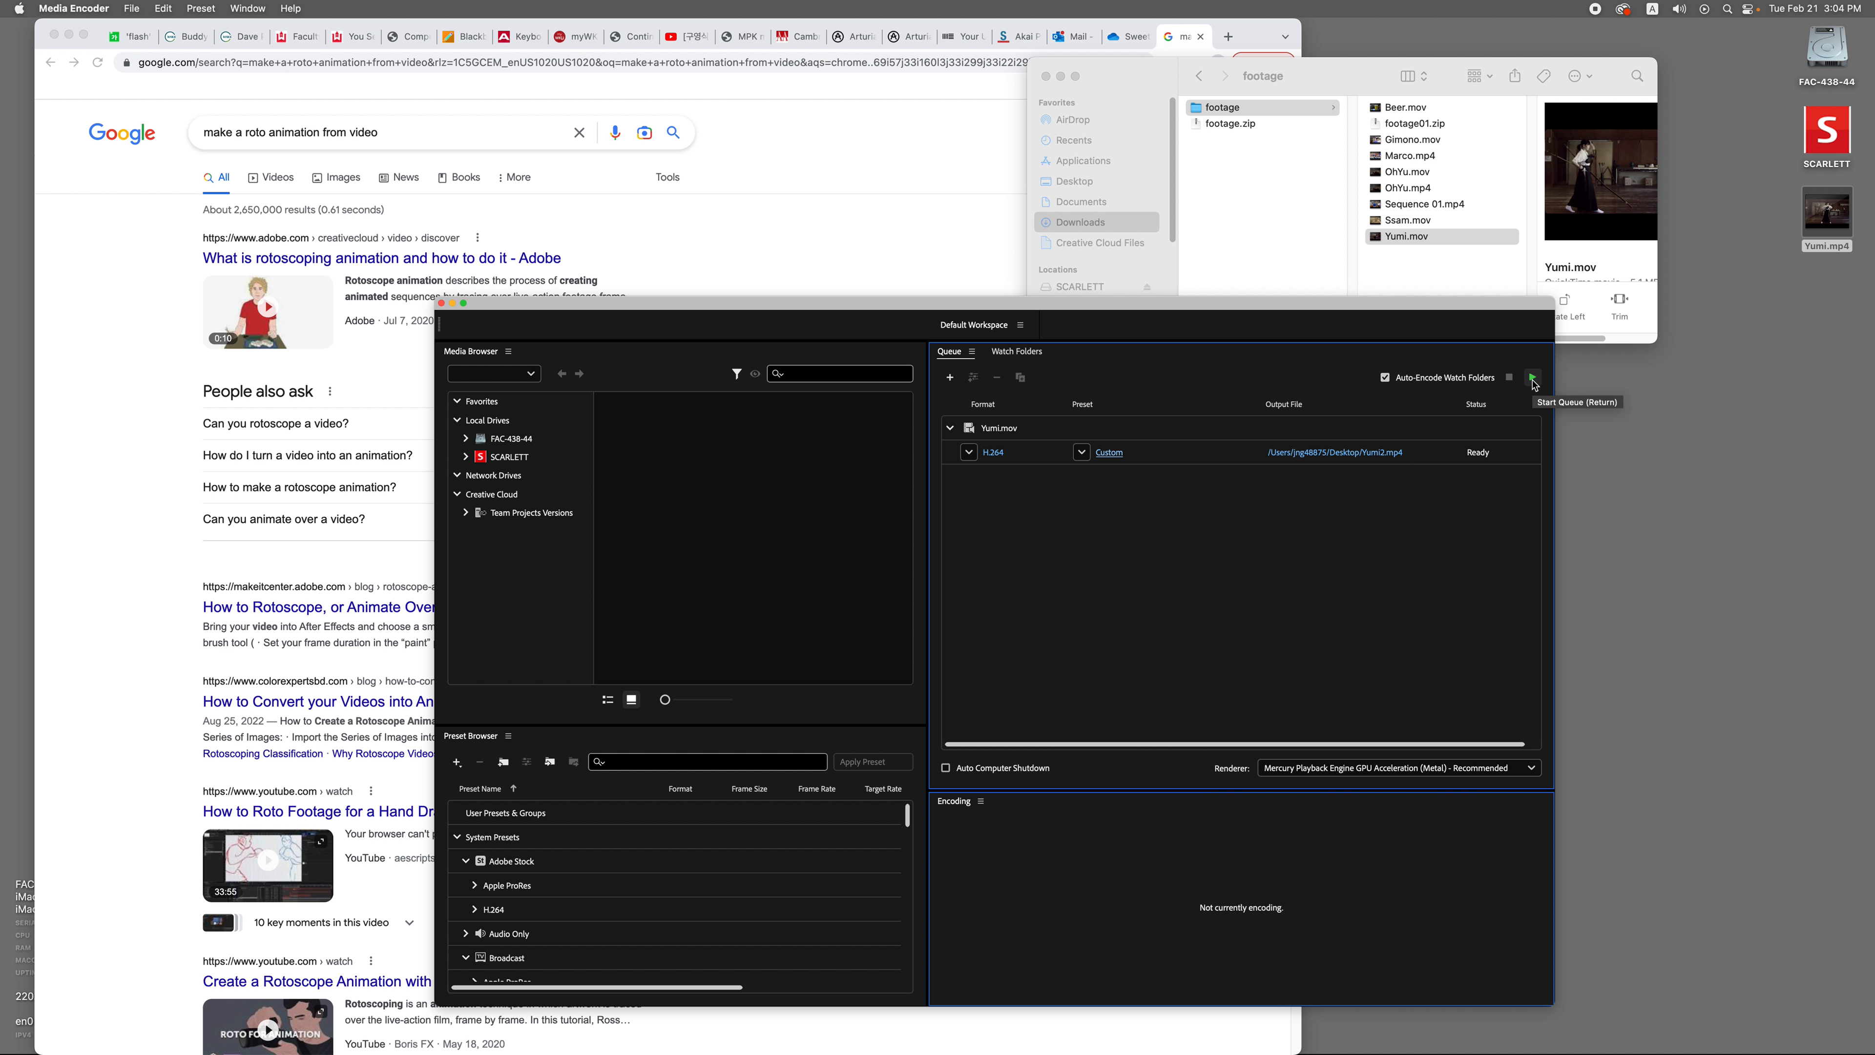
{"action": "left_click", "coordinate": [1534, 382]}
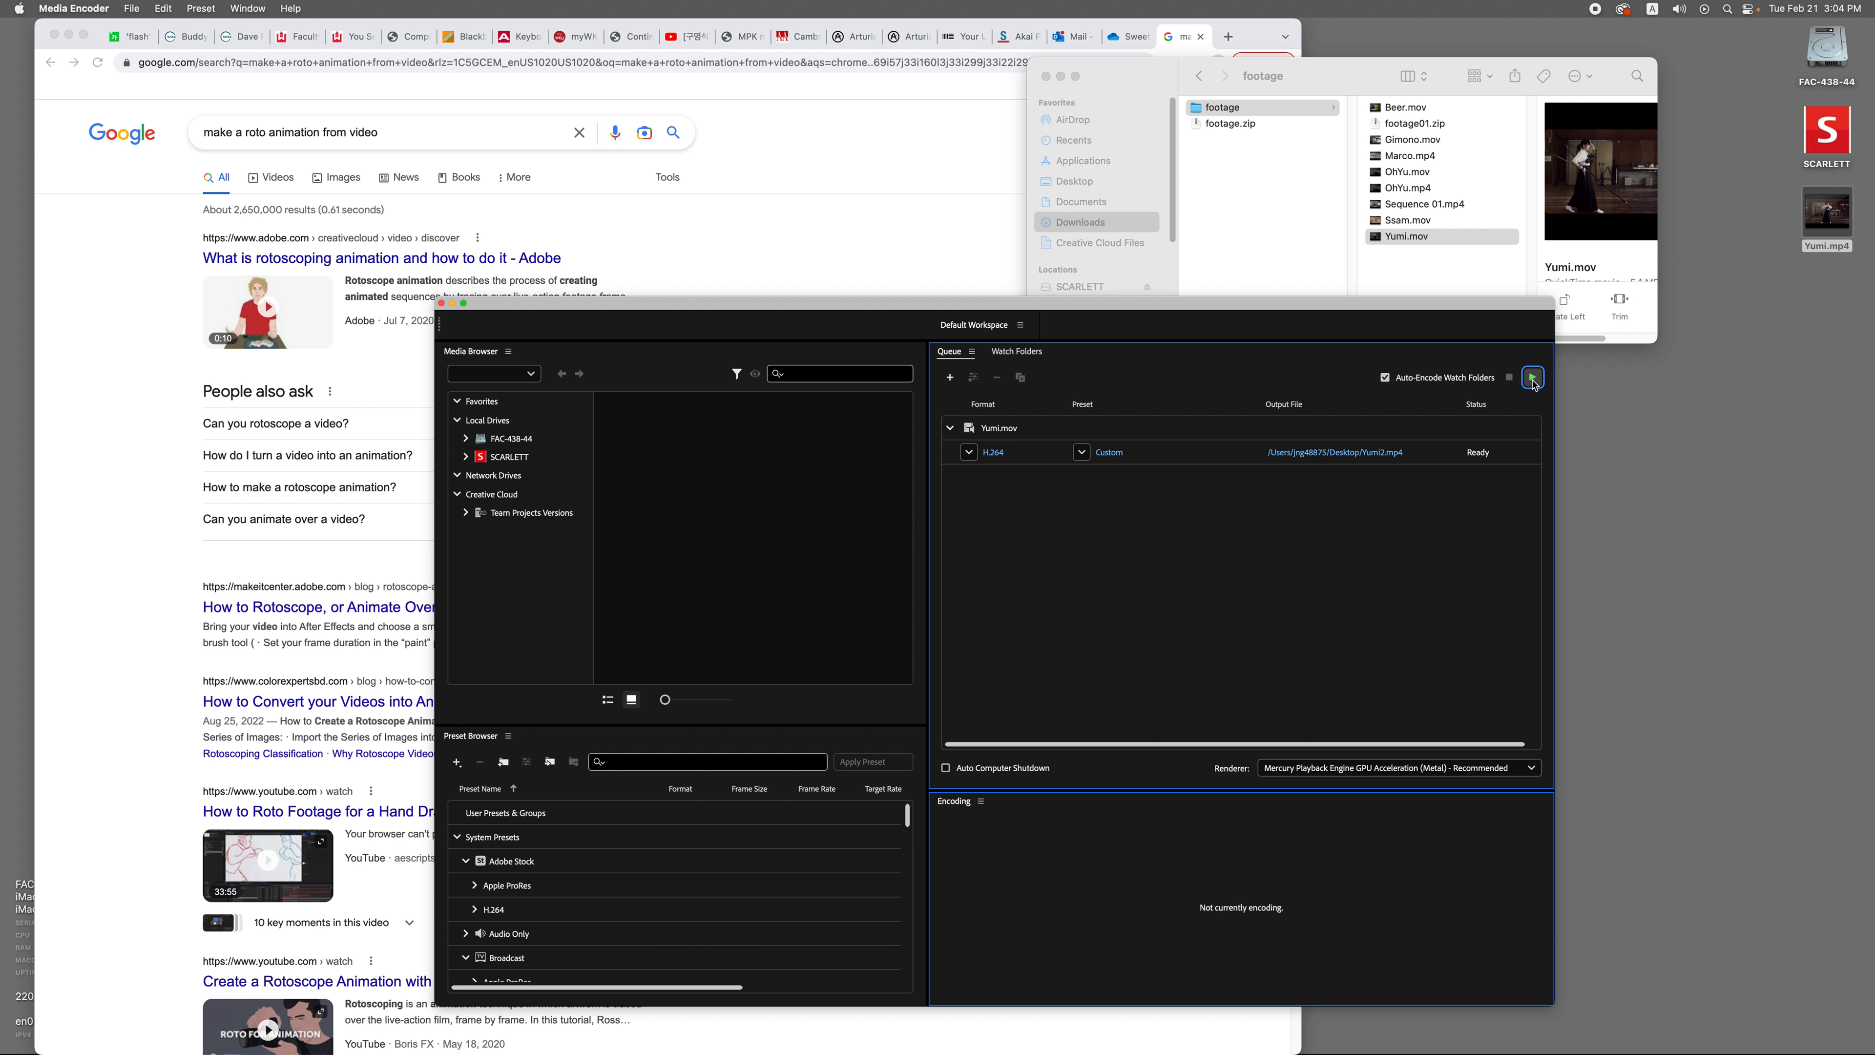
Step: Open the file information for Yumi.mp4 on the Desktop and expand its additional details to examine the dimensions, codec and duration
{"action": "left_click", "coordinate": [1828, 214]}
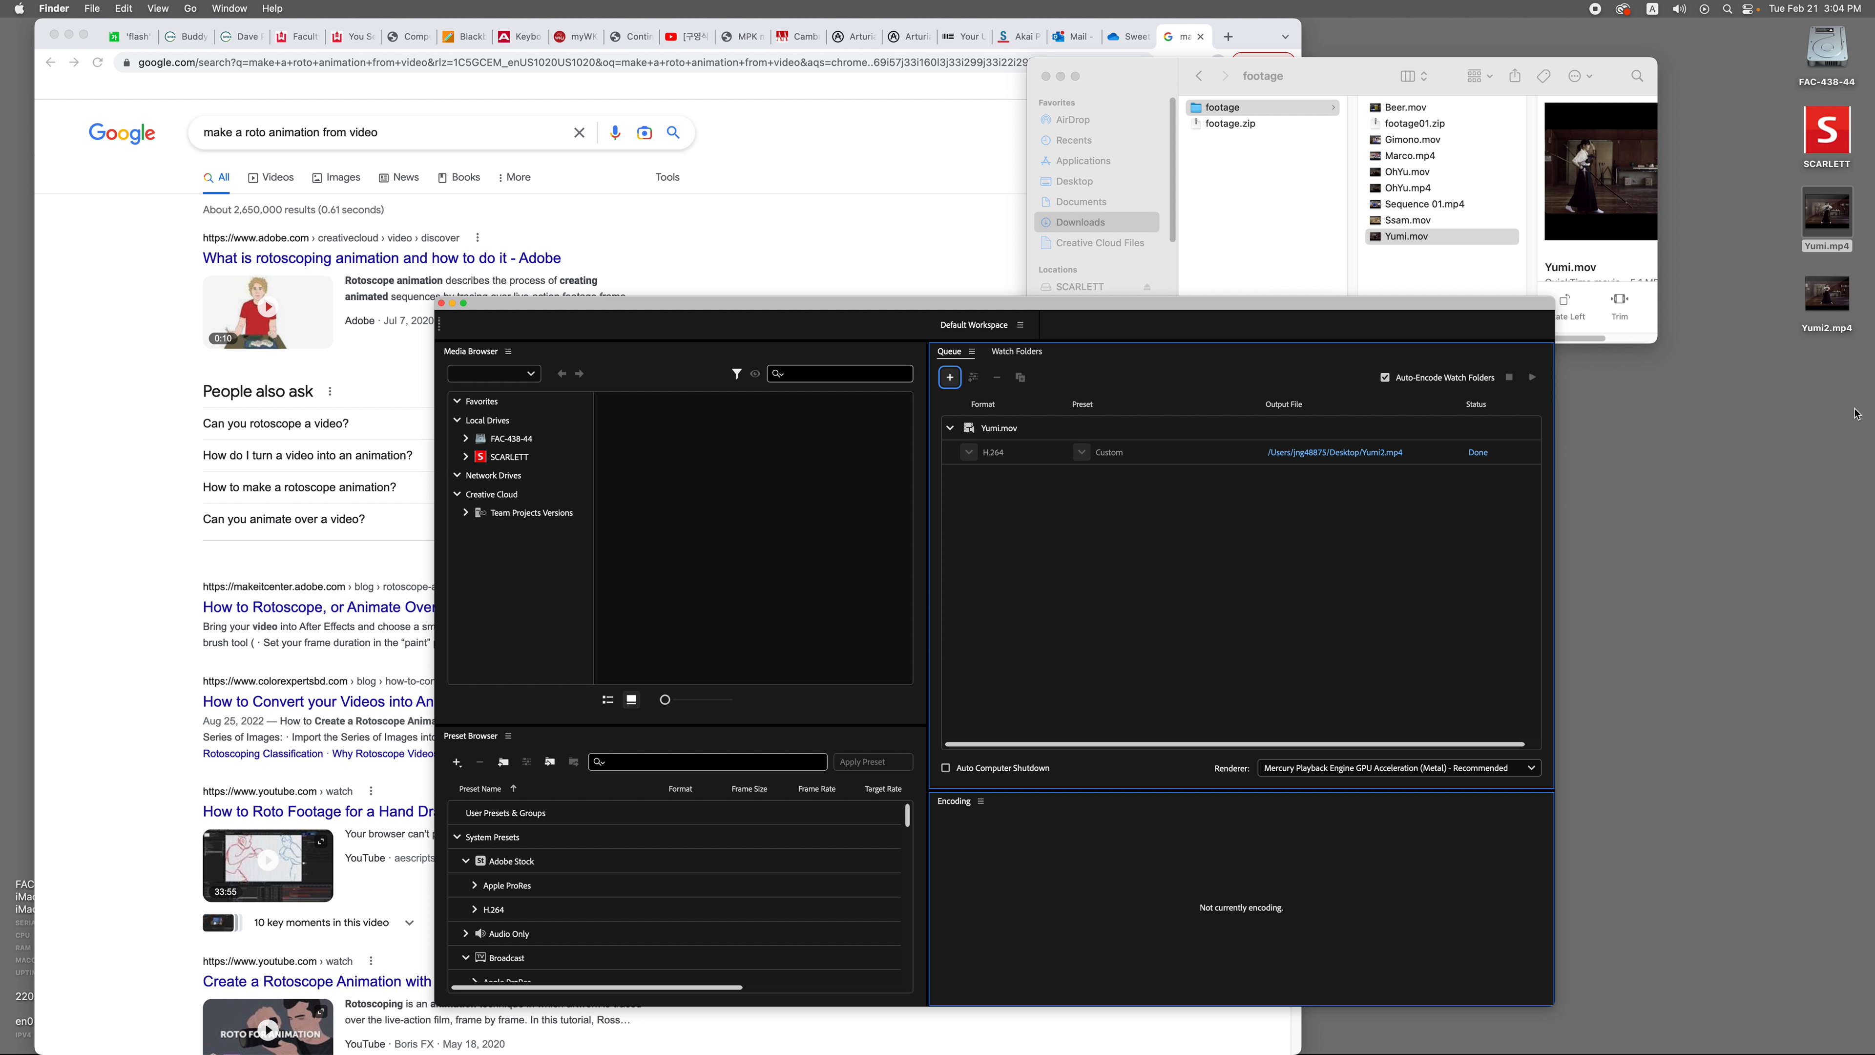
{"action": "key", "text": "super+i"}
{"action": "left_click_drag", "start_coordinate": [159, 35], "coordinate": [1578, 243]}
{"action": "mouse_move", "coordinate": [1833, 238]}
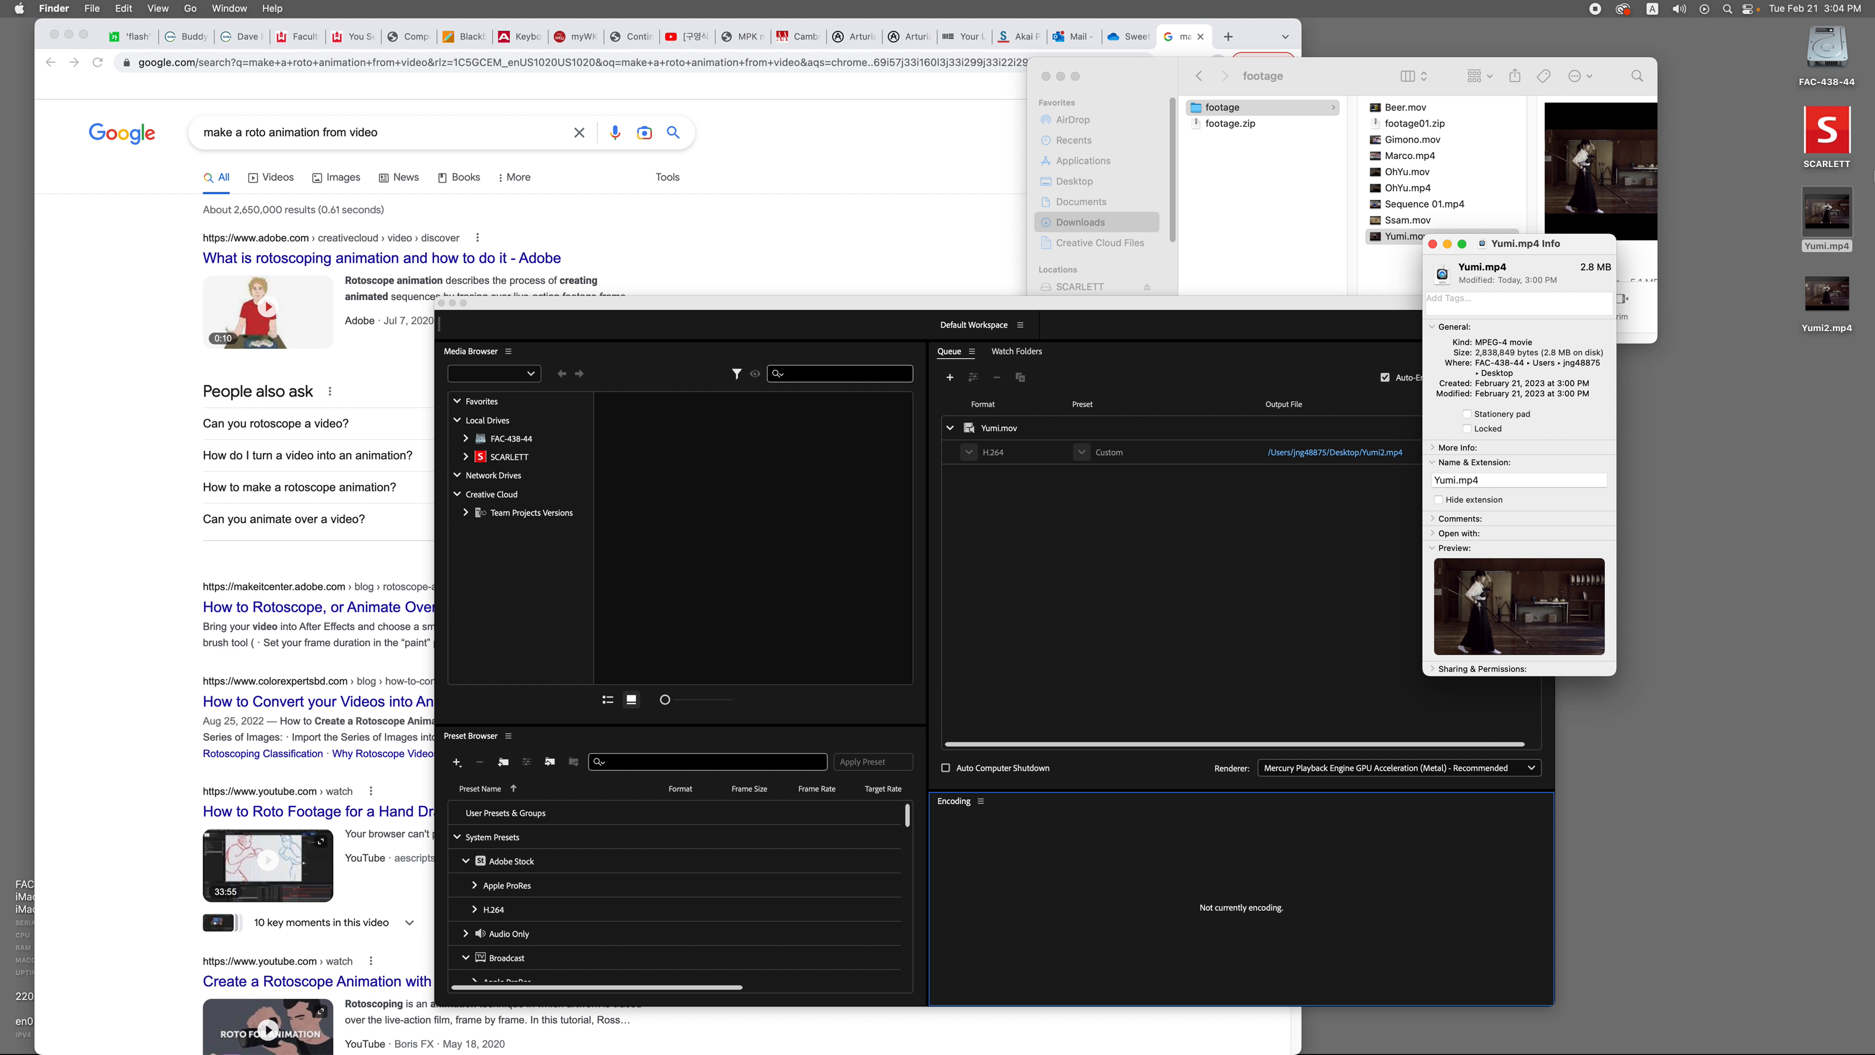
{"action": "left_click", "coordinate": [1850, 200]}
{"action": "left_click_drag", "start_coordinate": [1688, 193], "coordinate": [1694, 229]}
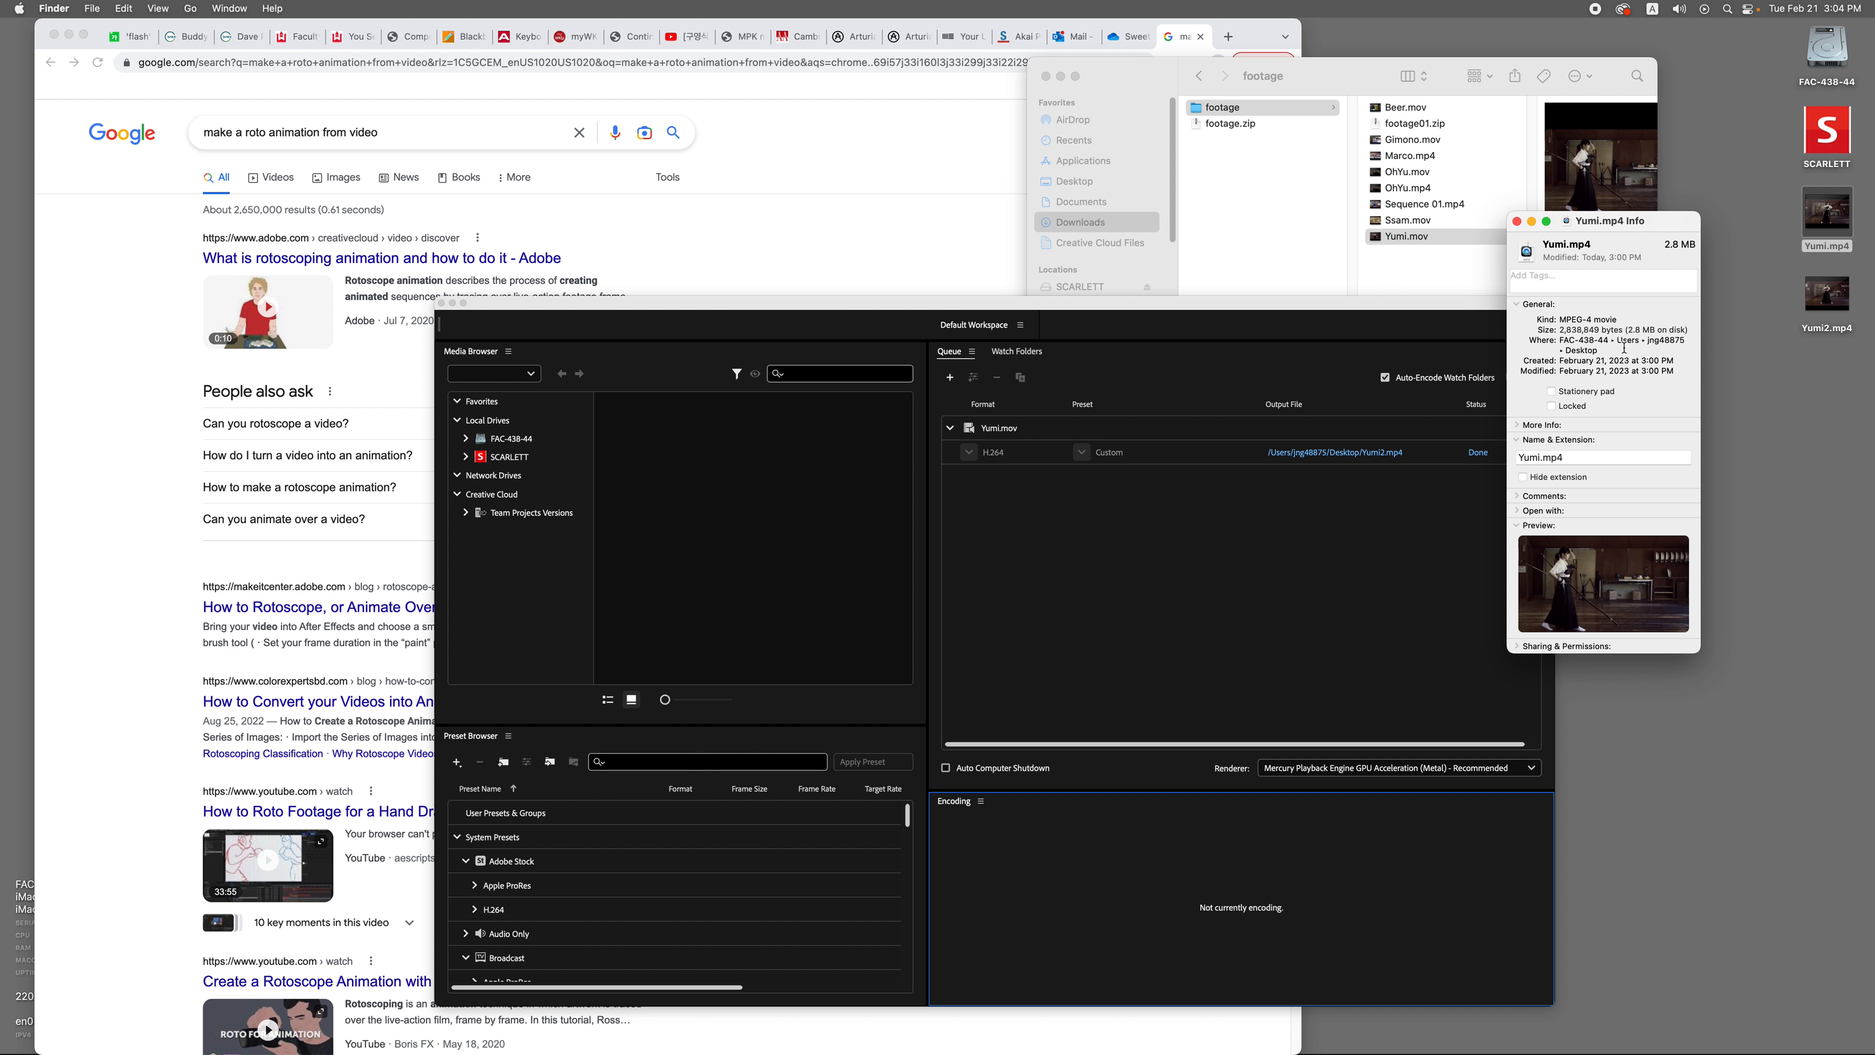
{"action": "left_click", "coordinate": [1519, 424]}
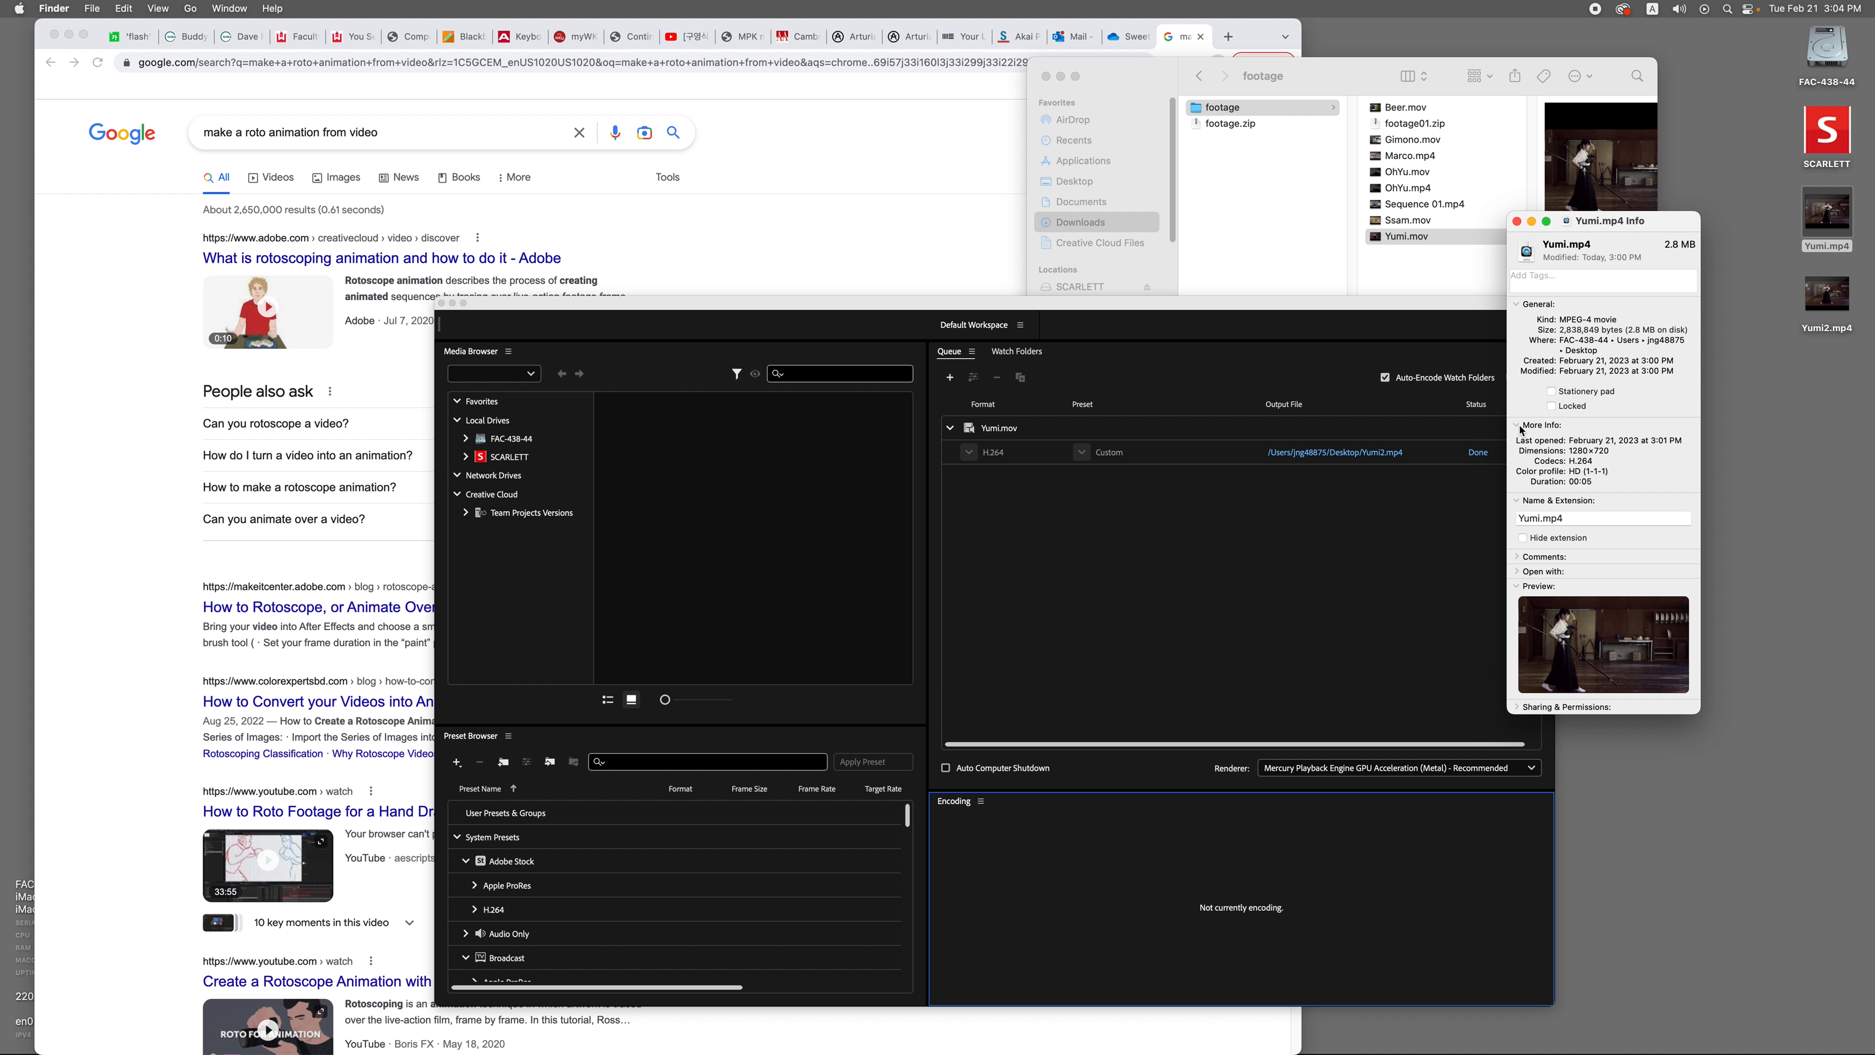
{"action": "mouse_move", "coordinate": [1571, 451]}
{"action": "left_mouse_down"}
{"action": "mouse_move", "coordinate": [1621, 444]}
{"action": "mouse_move", "coordinate": [1578, 451]}
{"action": "left_mouse_up"}
Step: Open the file information for Yumi2.mp4 and place it side by side with that of Yumi.mp4
{"action": "left_click", "coordinate": [1837, 303]}
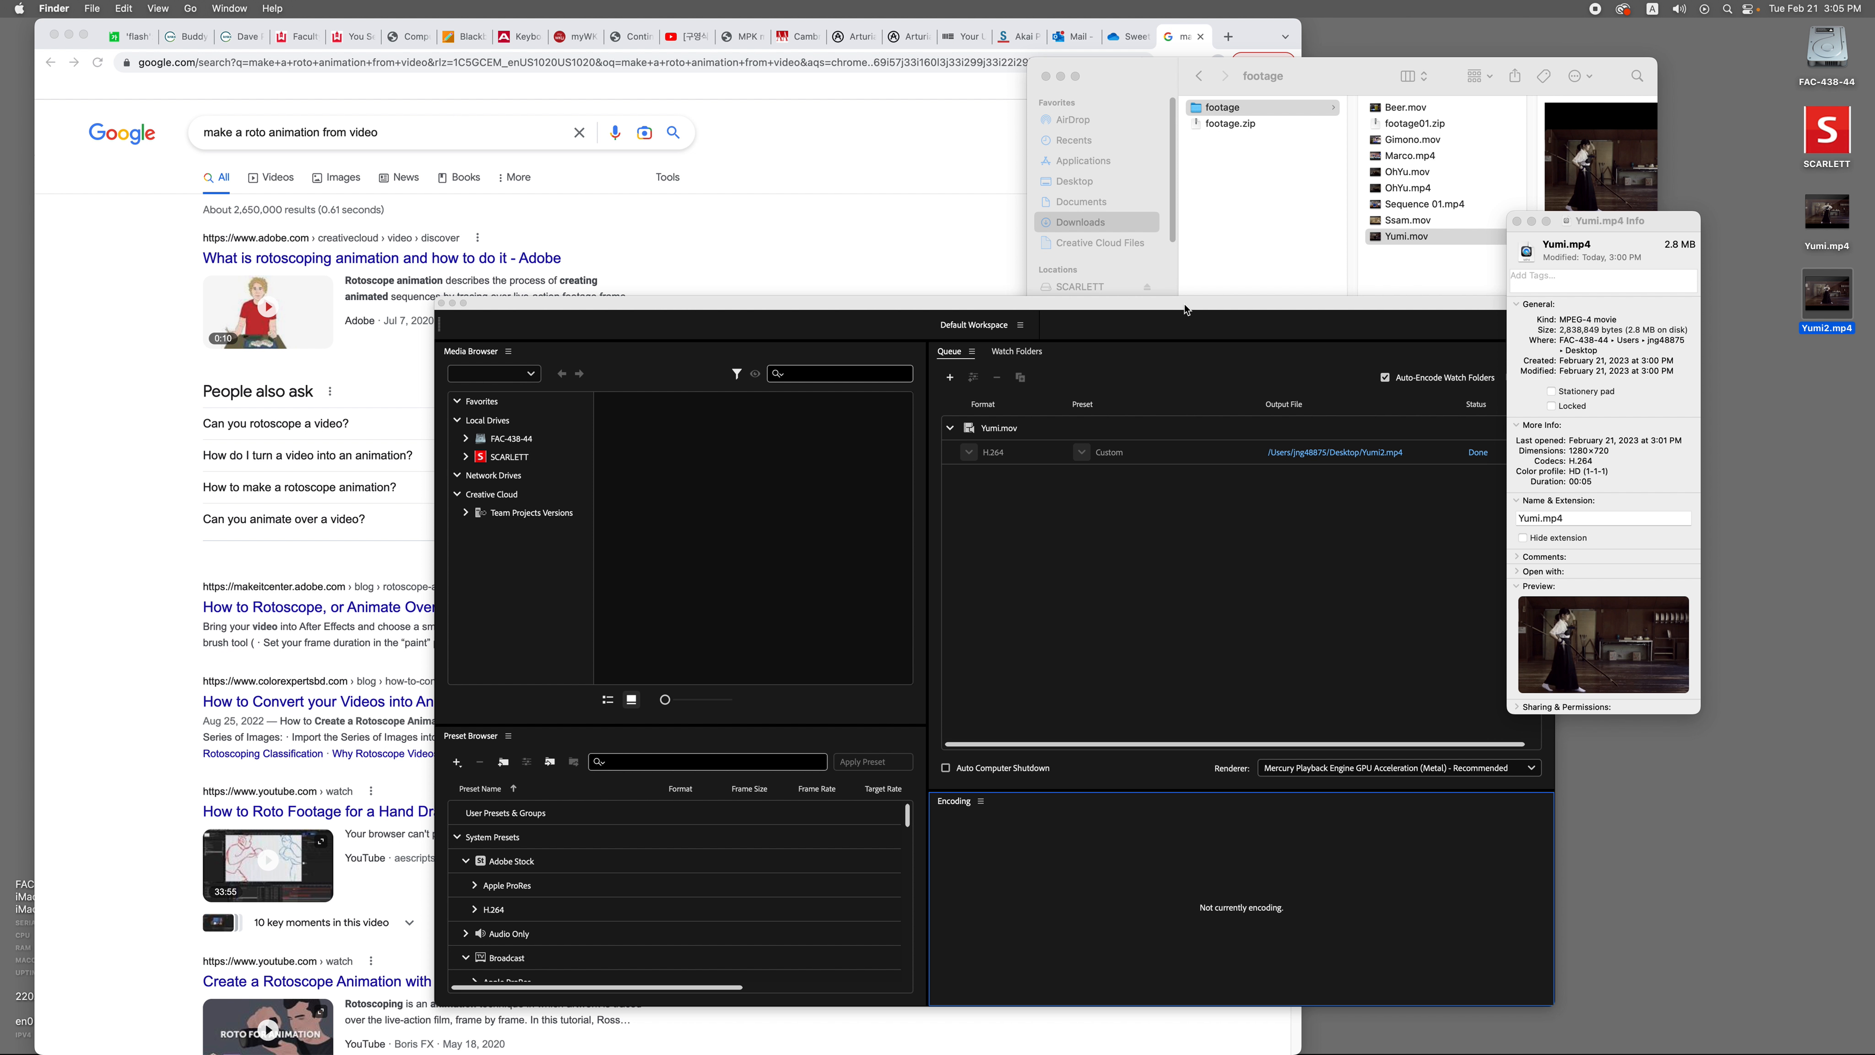
{"action": "key", "text": "super+i"}
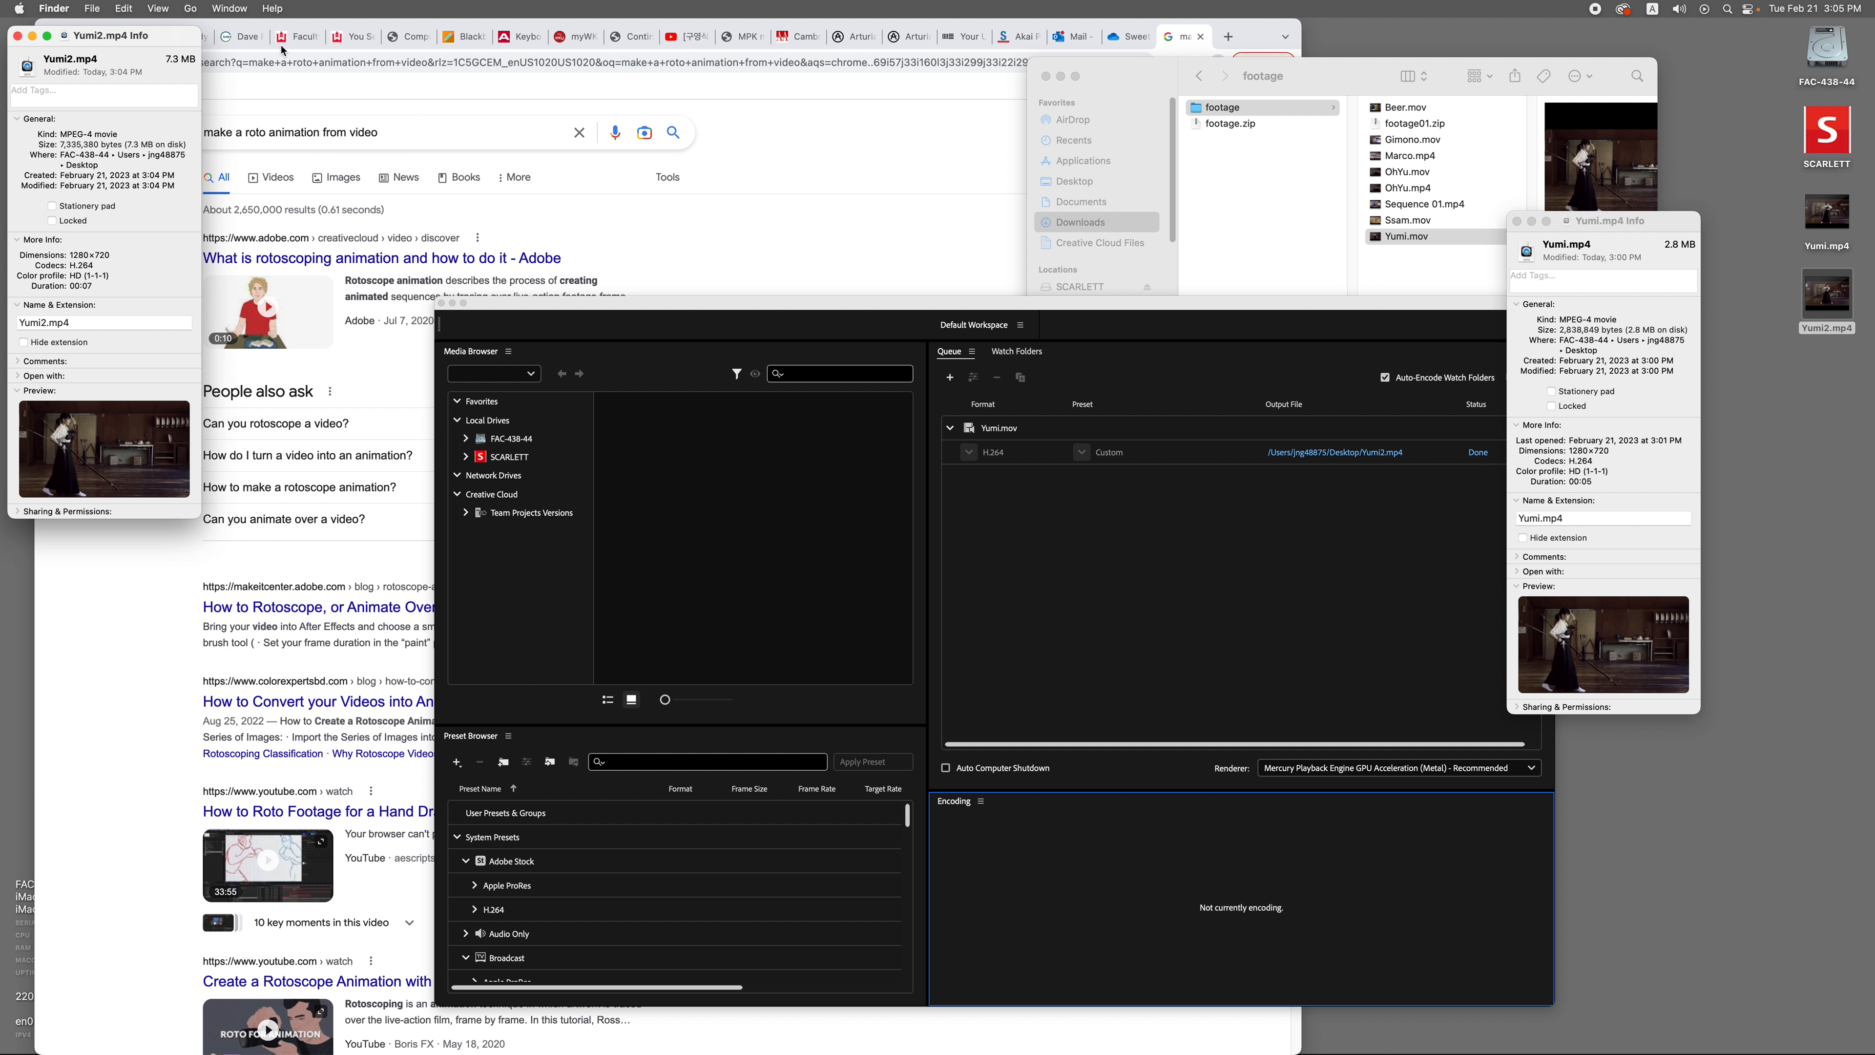
{"action": "left_click_drag", "start_coordinate": [141, 43], "coordinate": [1779, 431]}
{"action": "left_click_drag", "start_coordinate": [1615, 248], "coordinate": [1449, 260]}
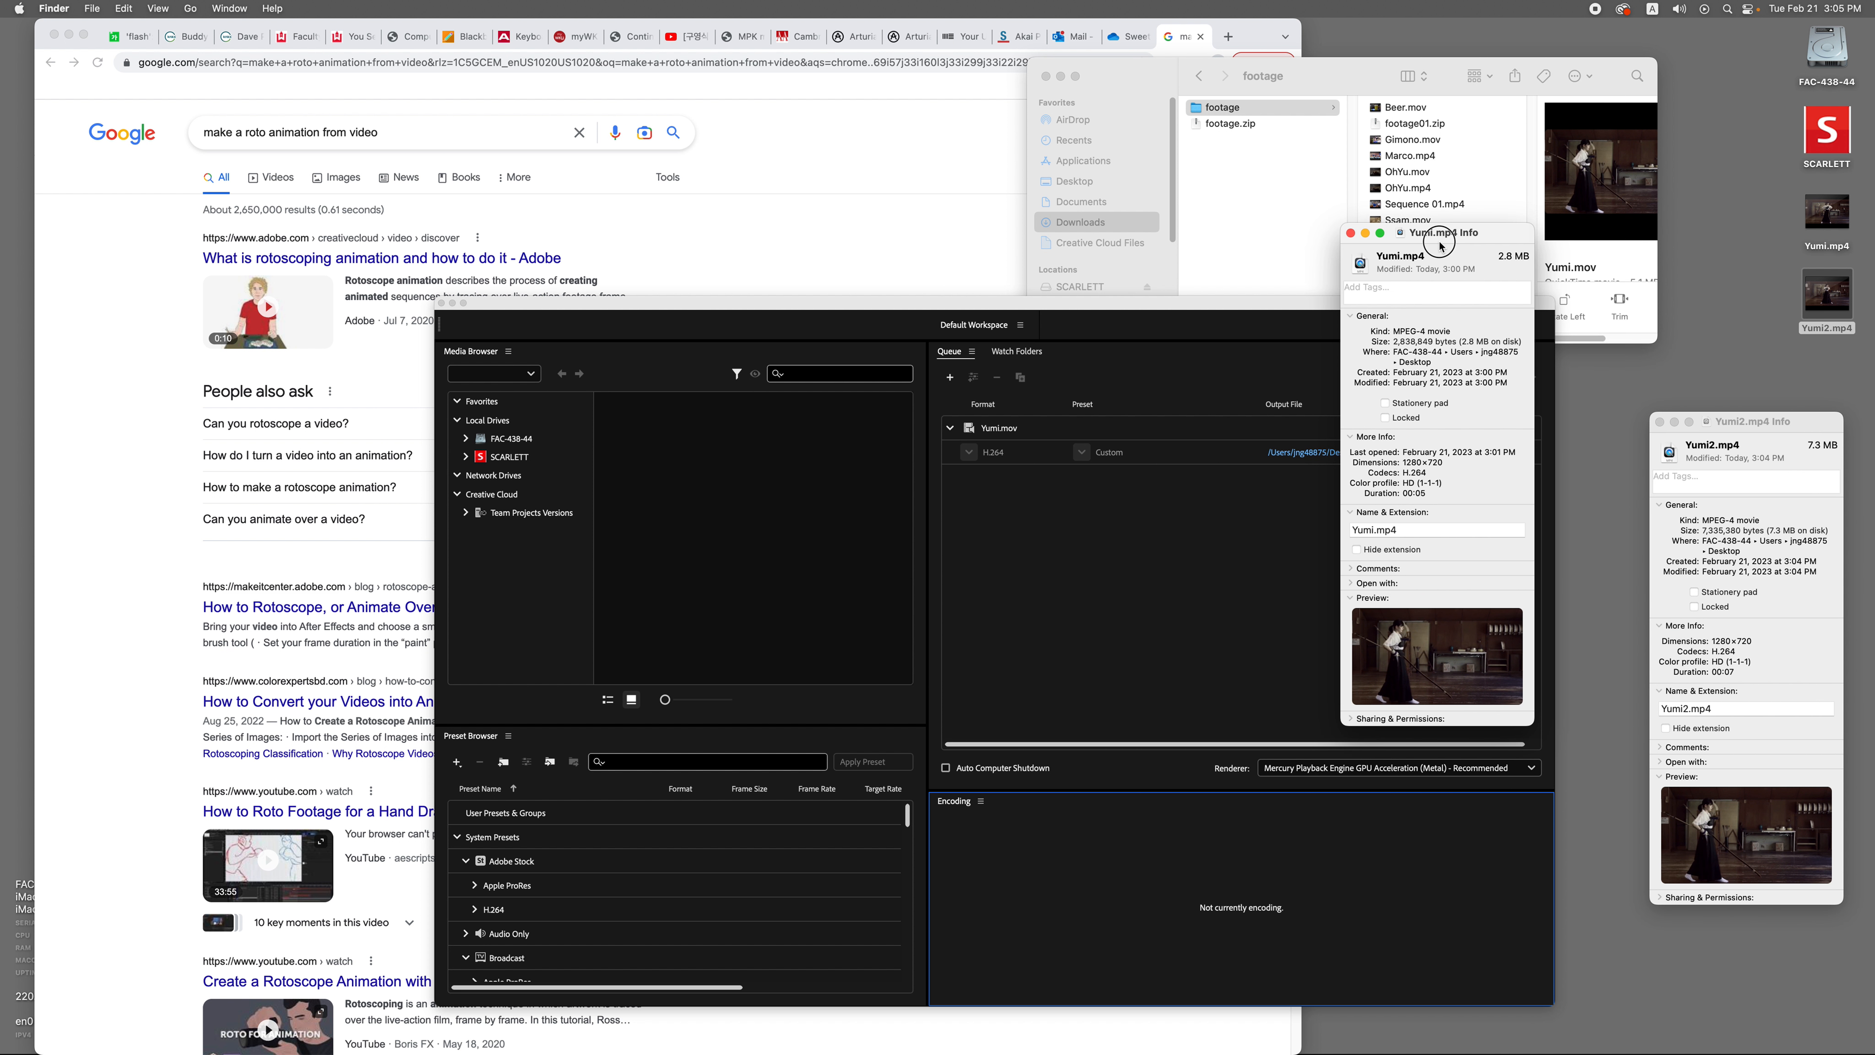
{"action": "left_click_drag", "start_coordinate": [1711, 424], "coordinate": [1604, 242]}
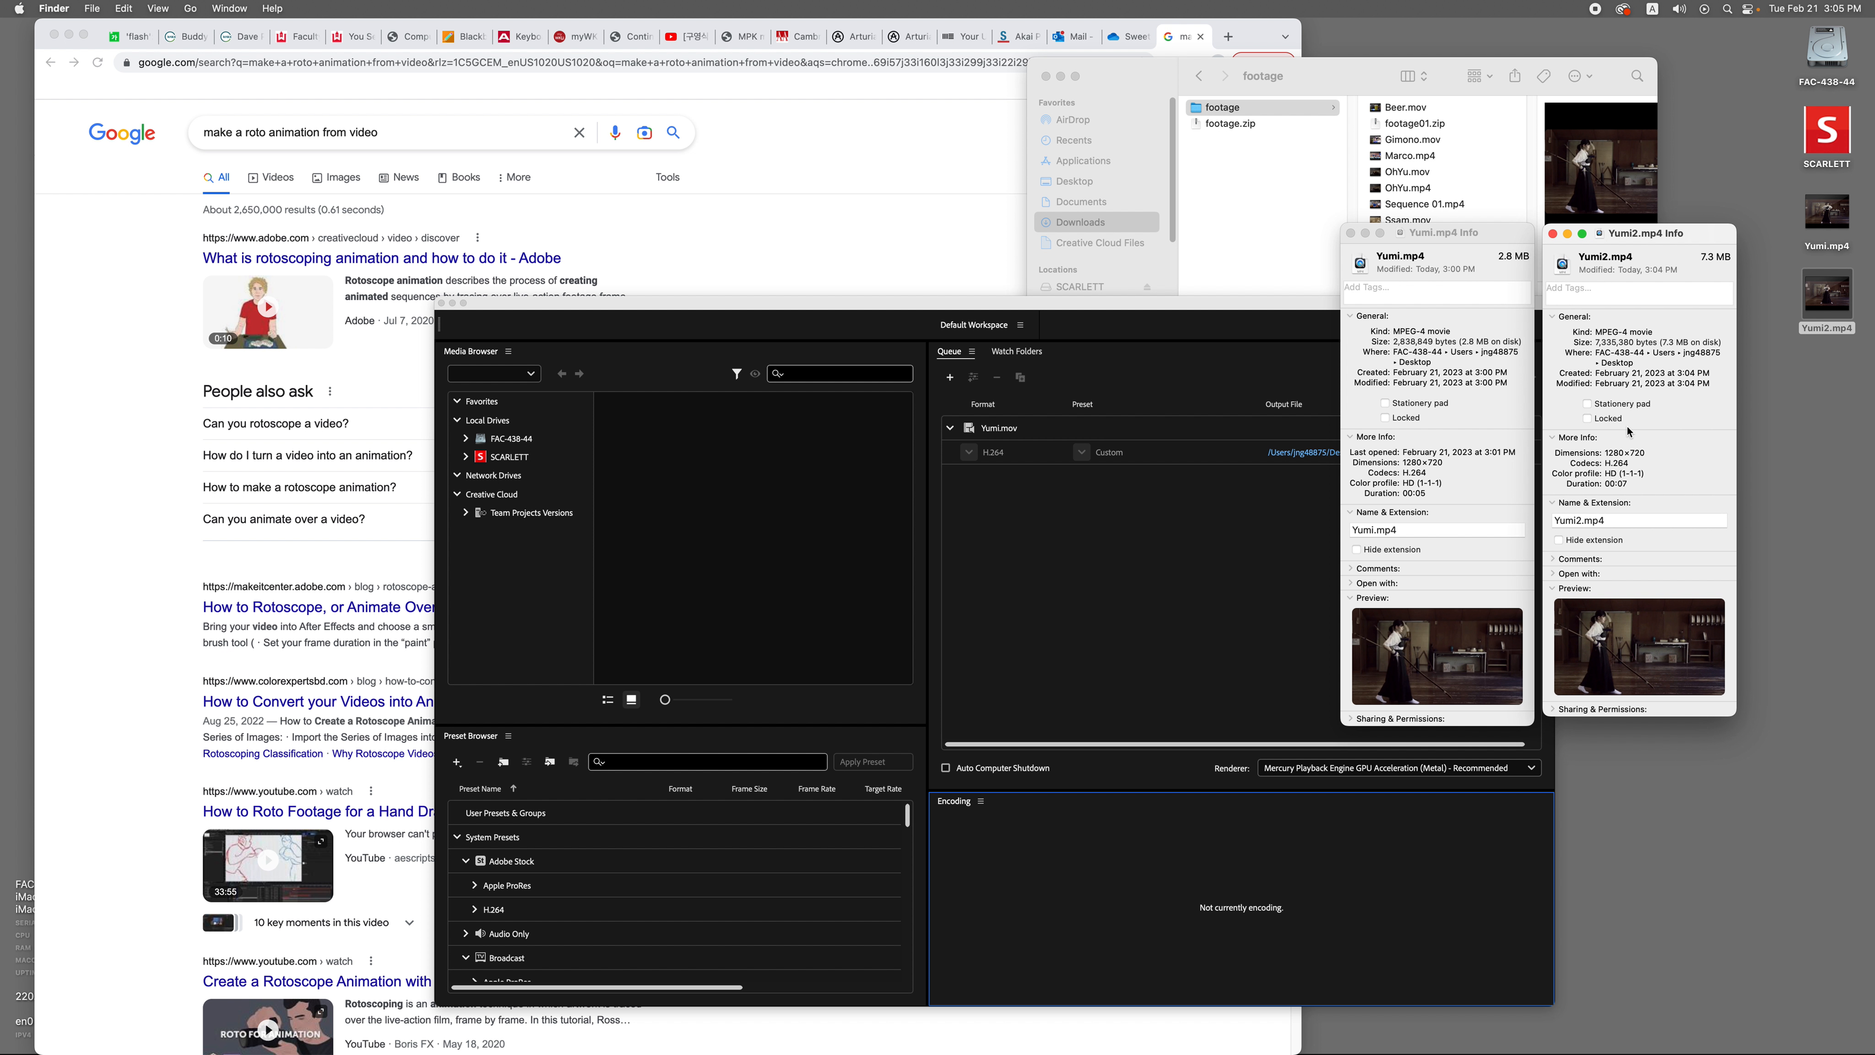
Step: Compare the file sizes and durations of Yumi.mp4 and Yumi2.mp4
{"action": "left_click", "coordinate": [1458, 359]}
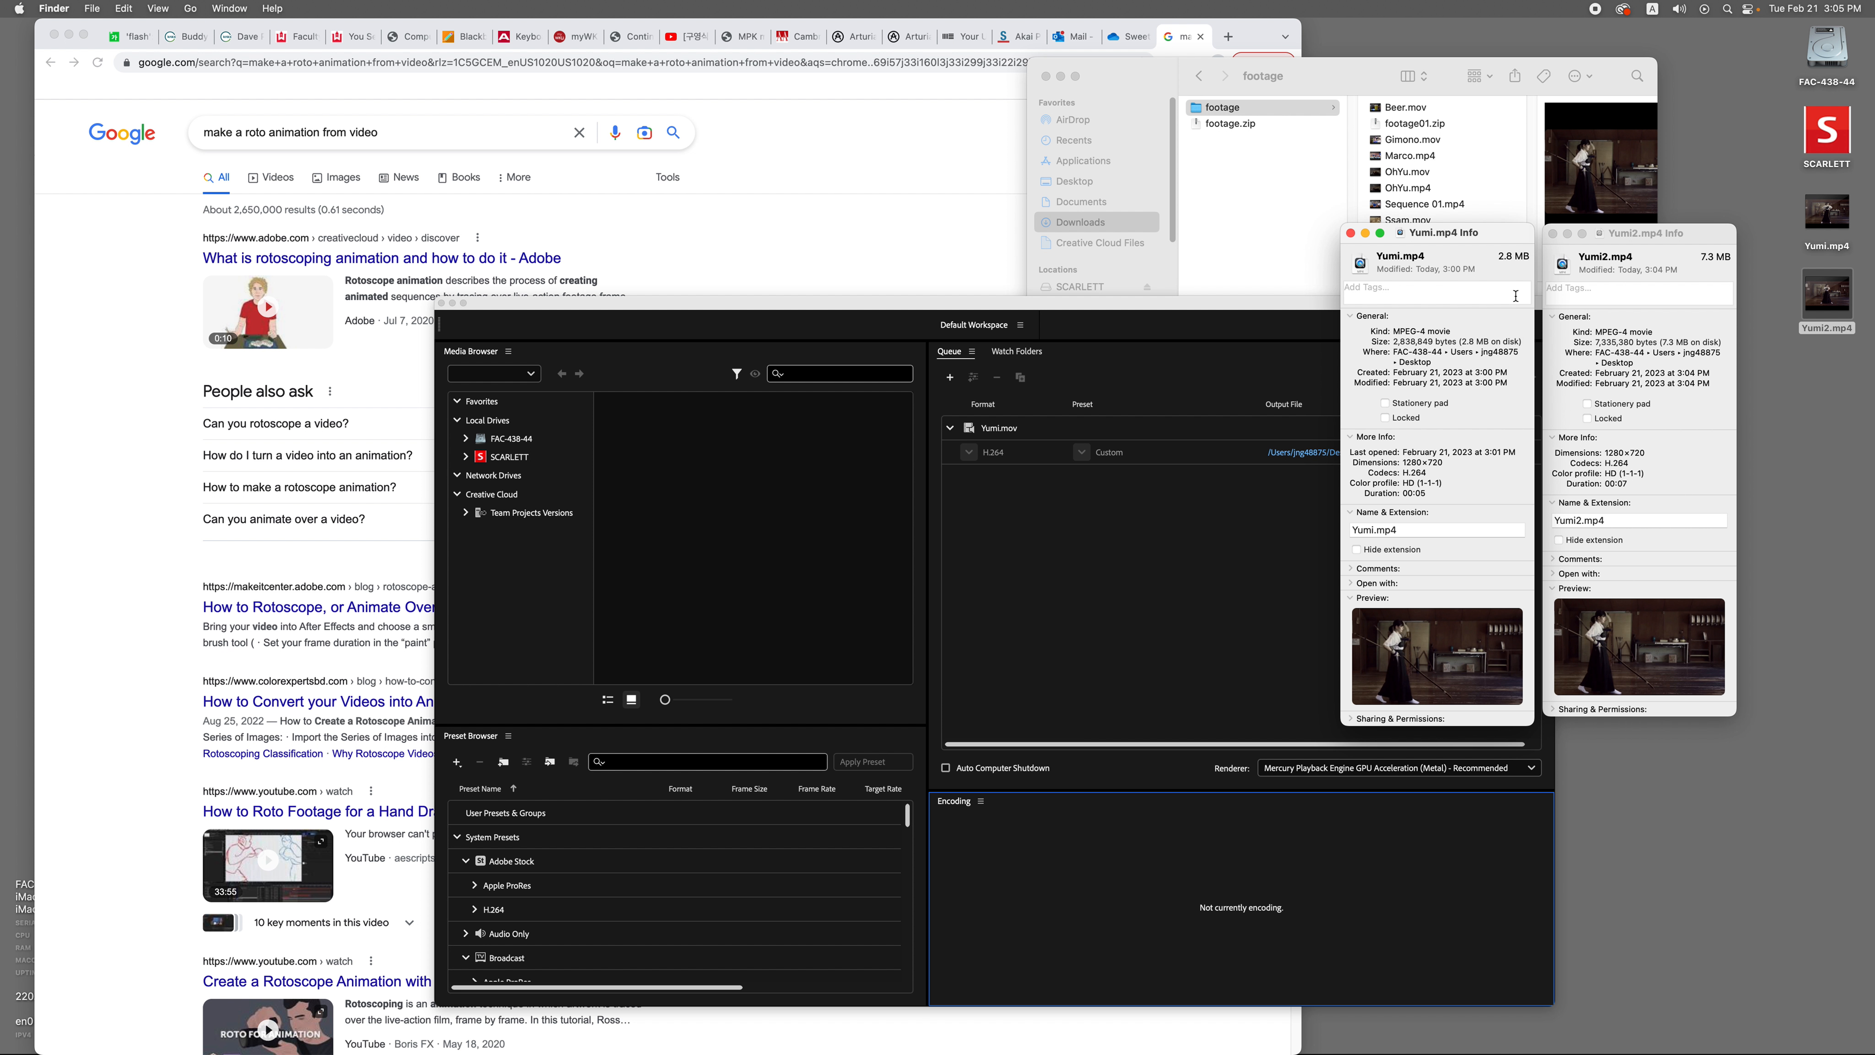
{"action": "left_click", "coordinate": [1669, 268]}
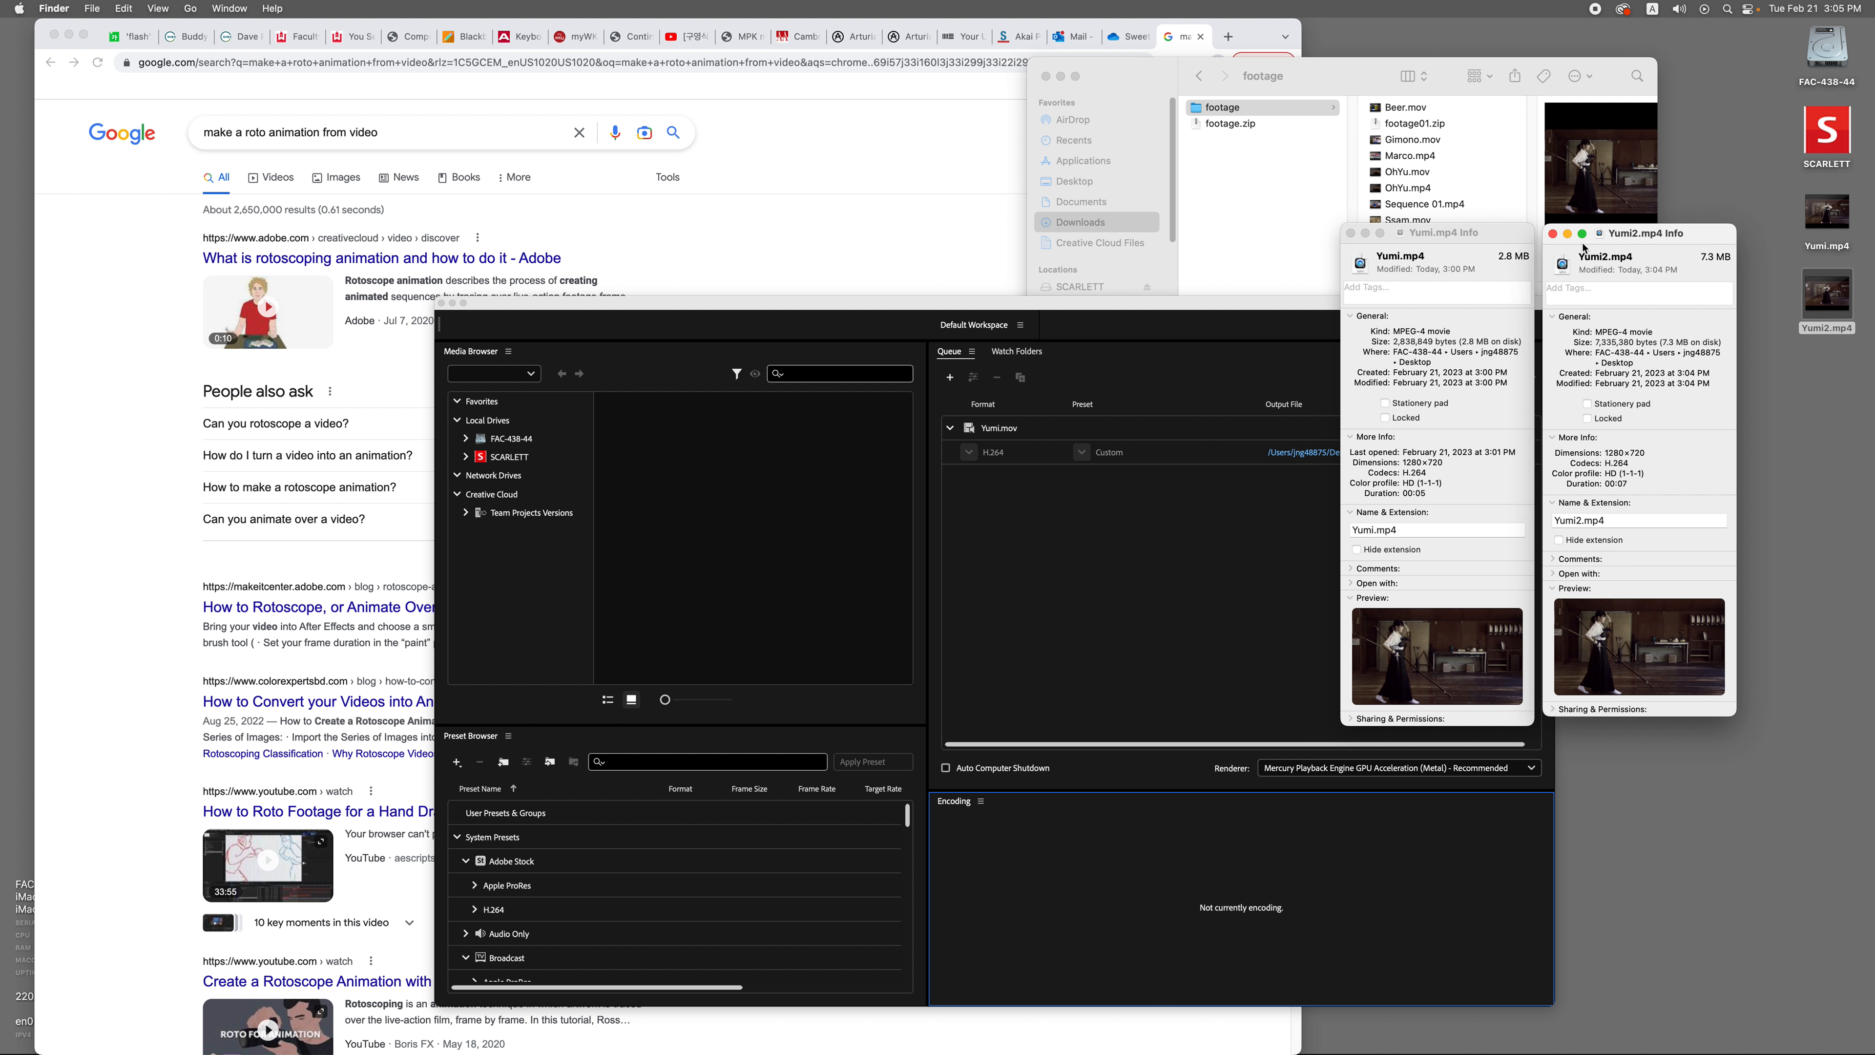
{"action": "left_click", "coordinate": [1526, 258]}
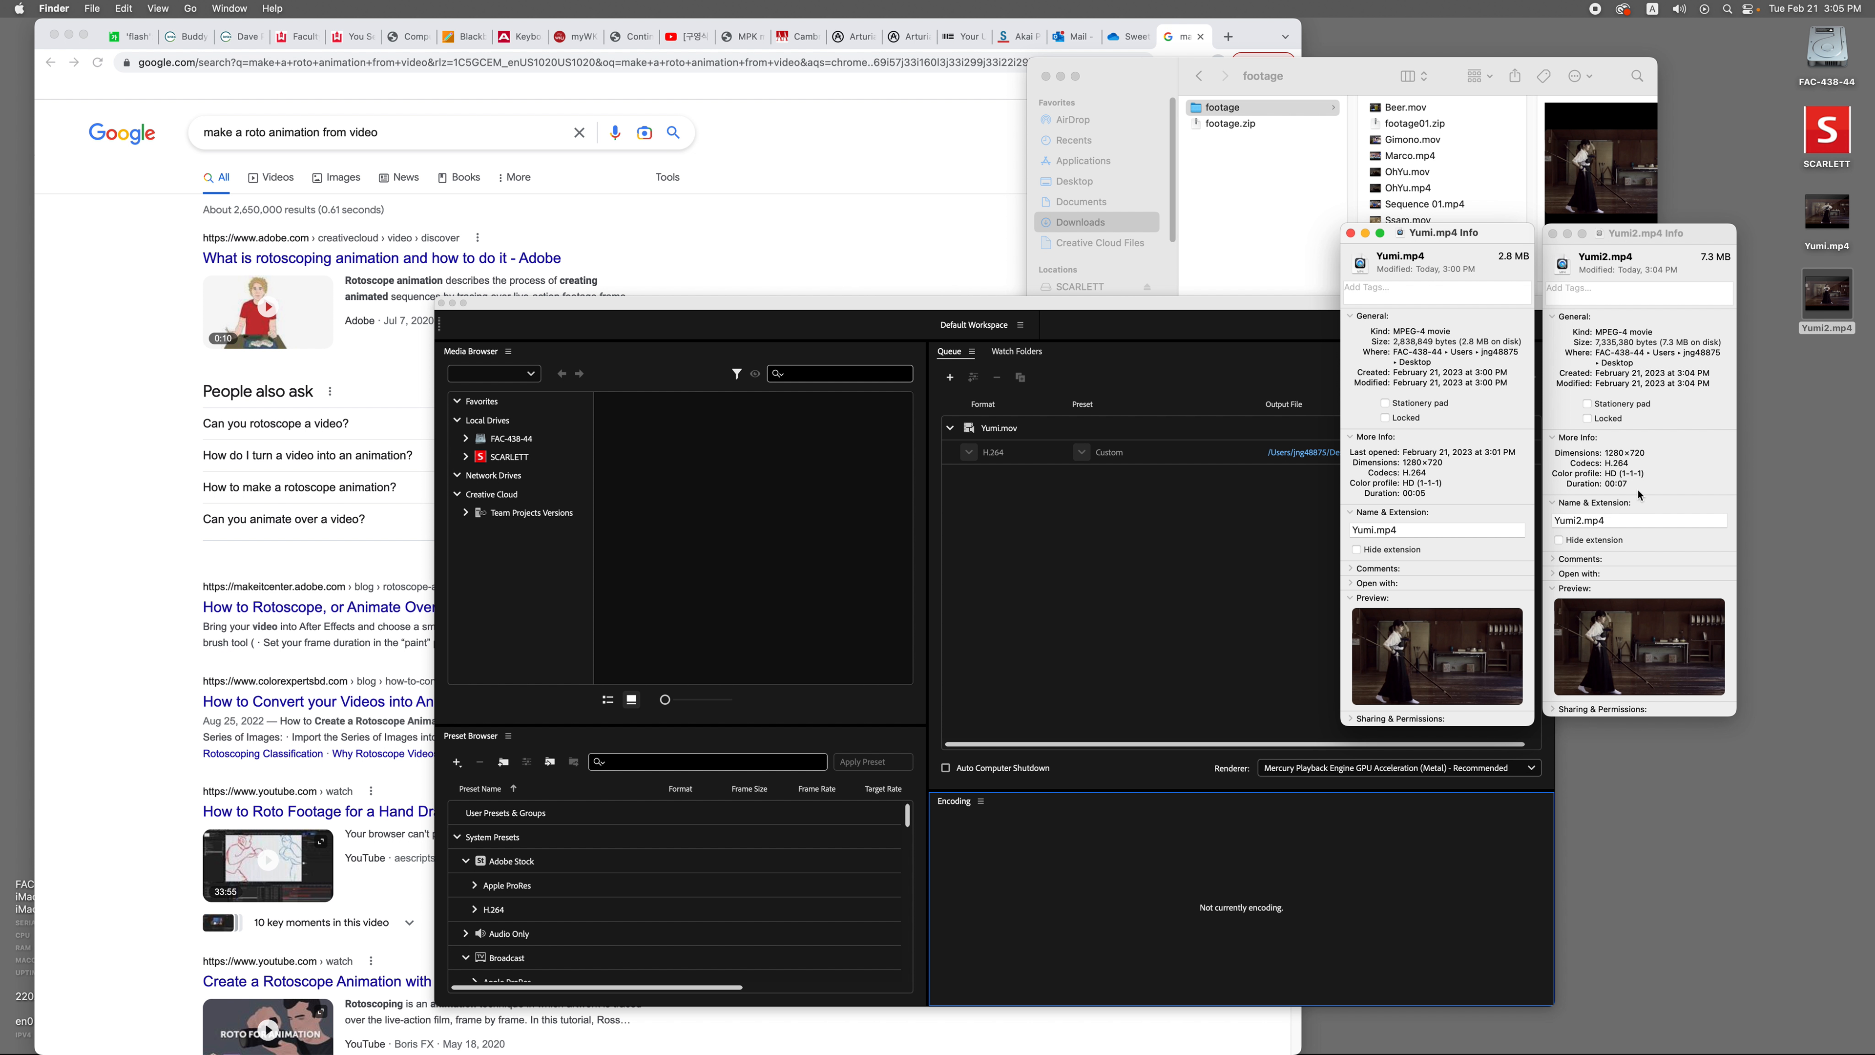
{"action": "left_click_drag", "start_coordinate": [1433, 494], "coordinate": [1399, 493]}
{"action": "left_click", "coordinate": [1589, 487]}
{"action": "left_click_drag", "start_coordinate": [1598, 484], "coordinate": [1649, 481]}
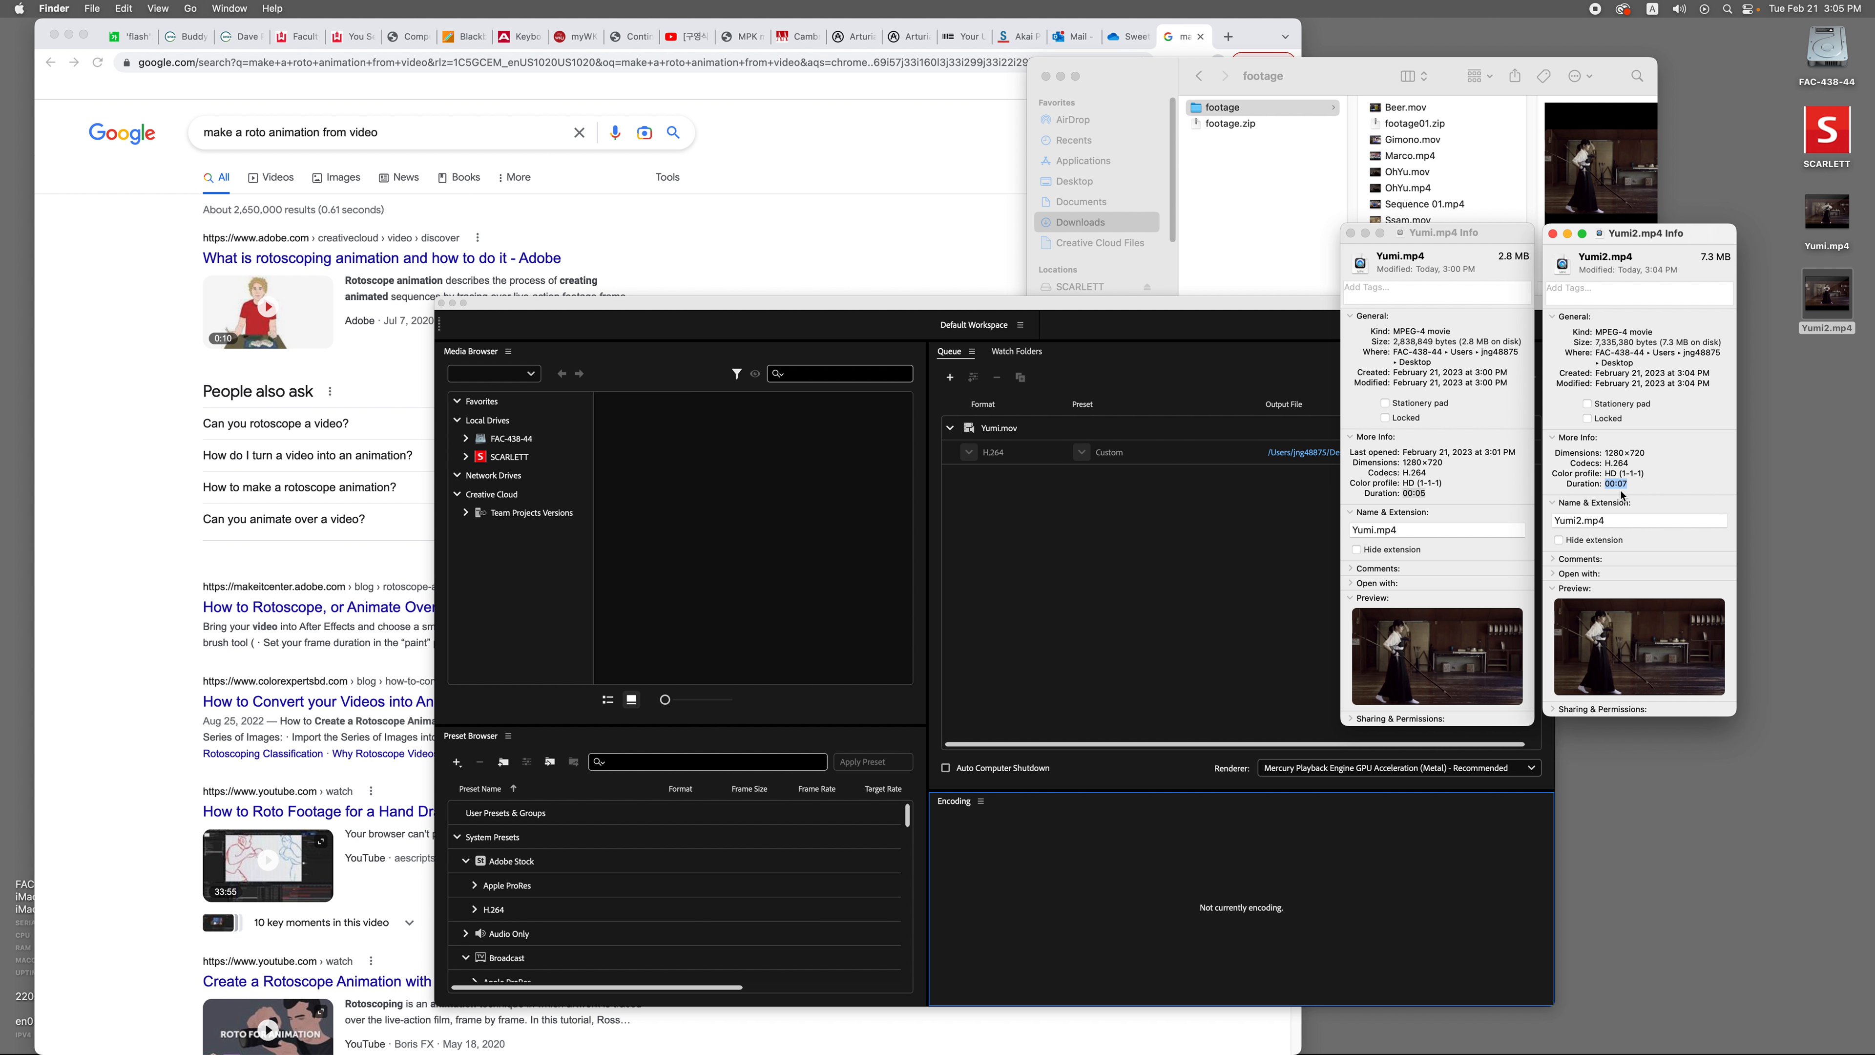
Step: Clear away the file information windows and switch to Animate
{"action": "mouse_move", "coordinate": [1659, 232]}
{"action": "left_mouse_down"}
{"action": "mouse_move", "coordinate": [1635, 241]}
{"action": "mouse_move", "coordinate": [1692, 245]}
{"action": "left_mouse_up"}
{"action": "left_click_drag", "start_coordinate": [1160, 309], "coordinate": [887, 315]}
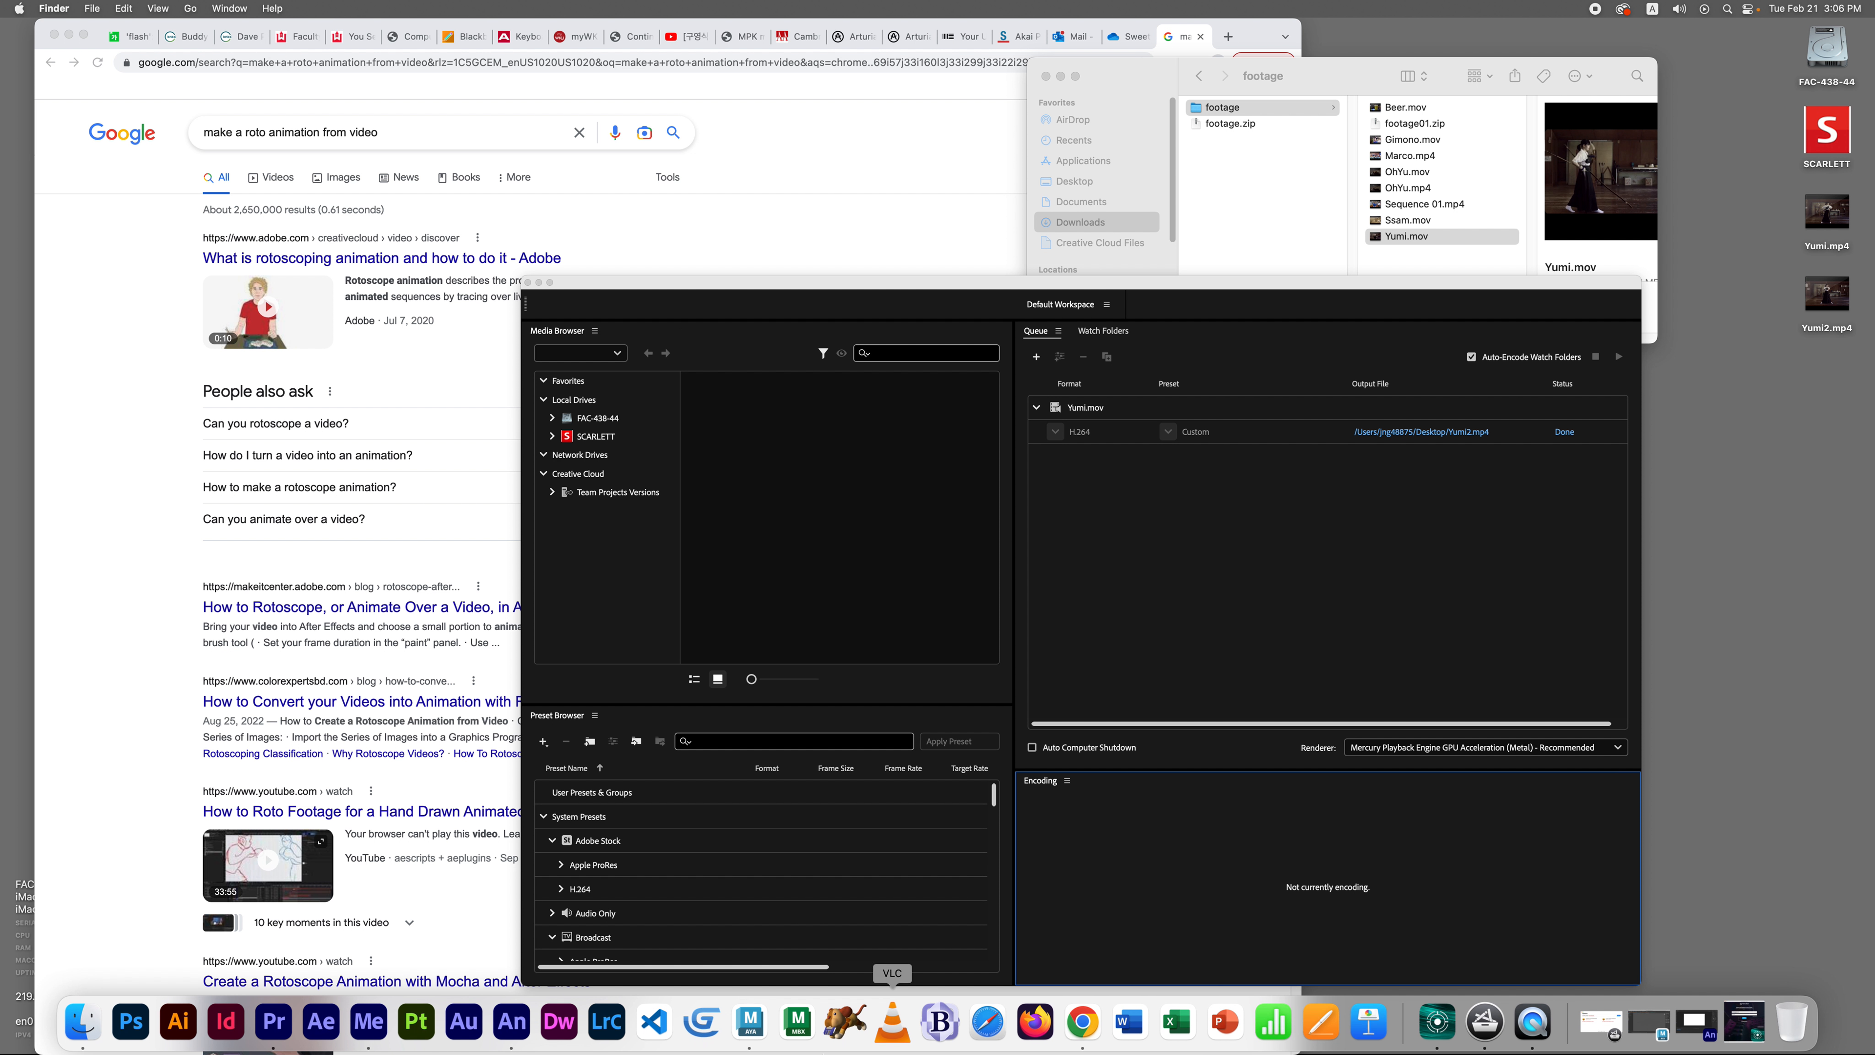
{"action": "left_click", "coordinate": [512, 1022]}
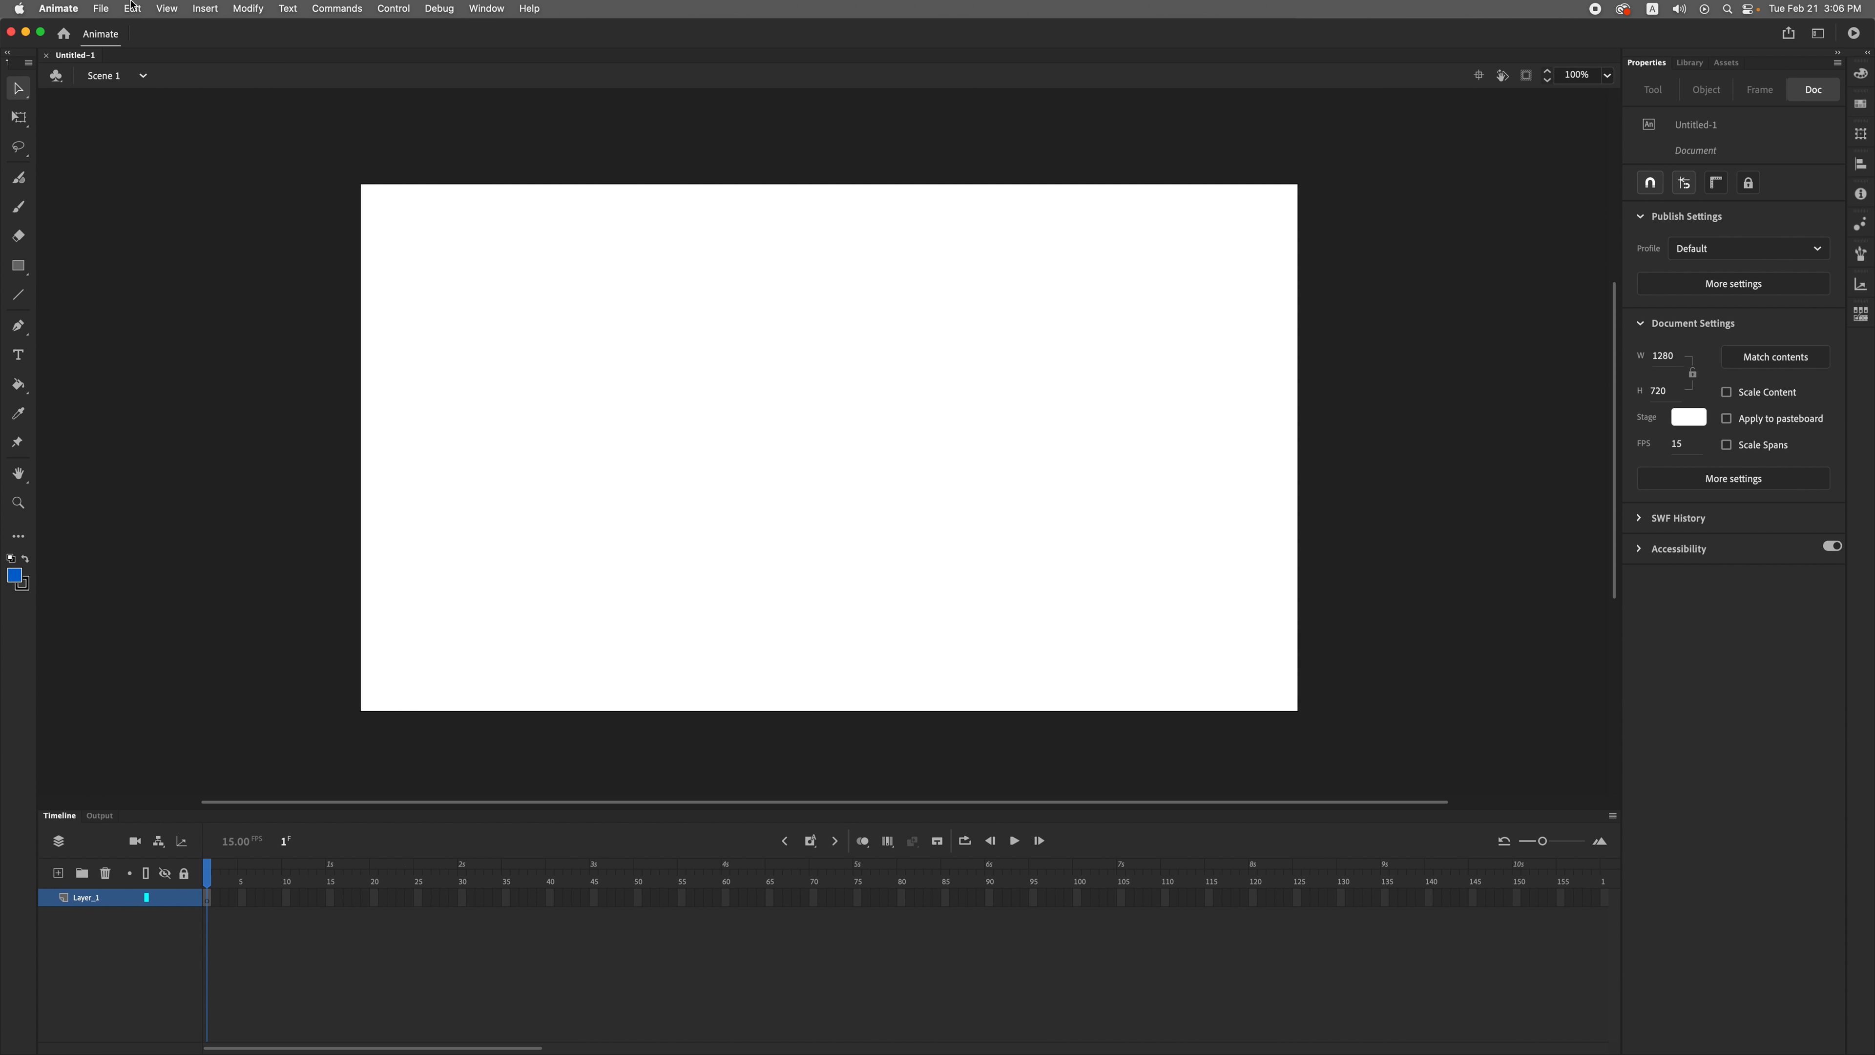
{"action": "left_click", "coordinate": [110, 9]}
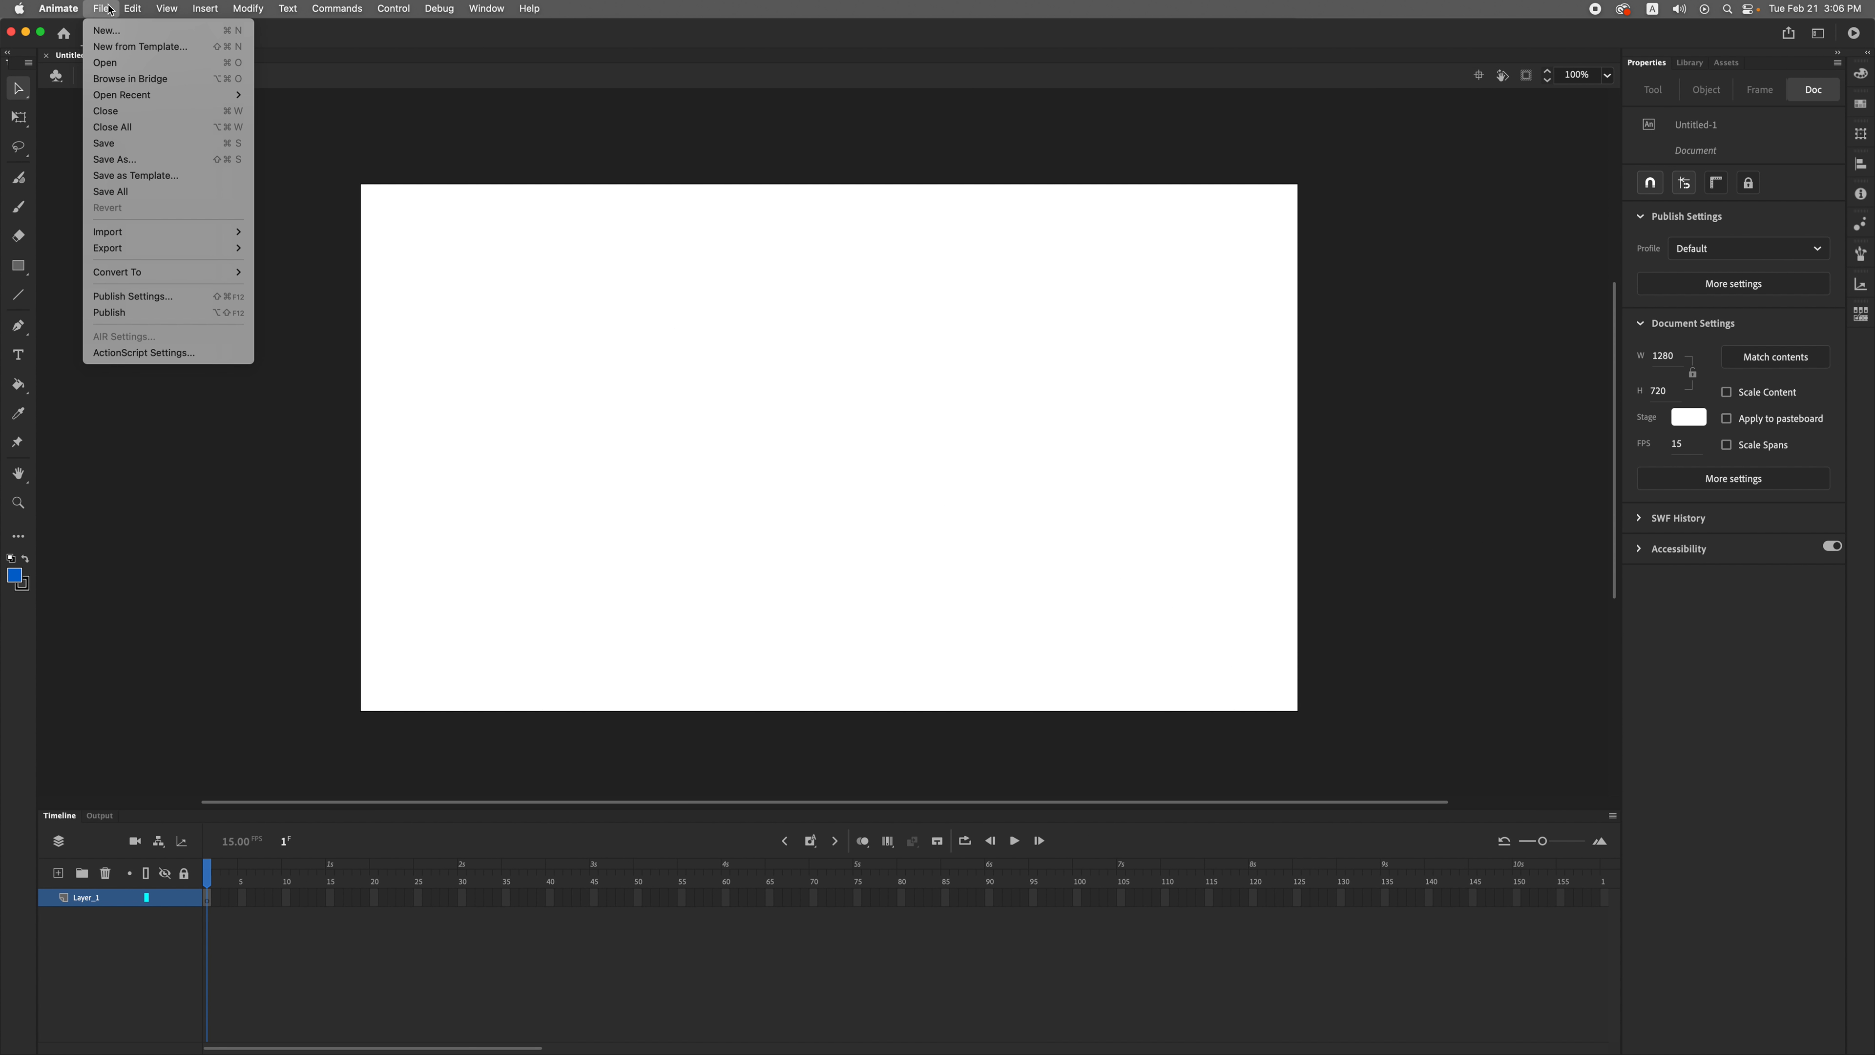
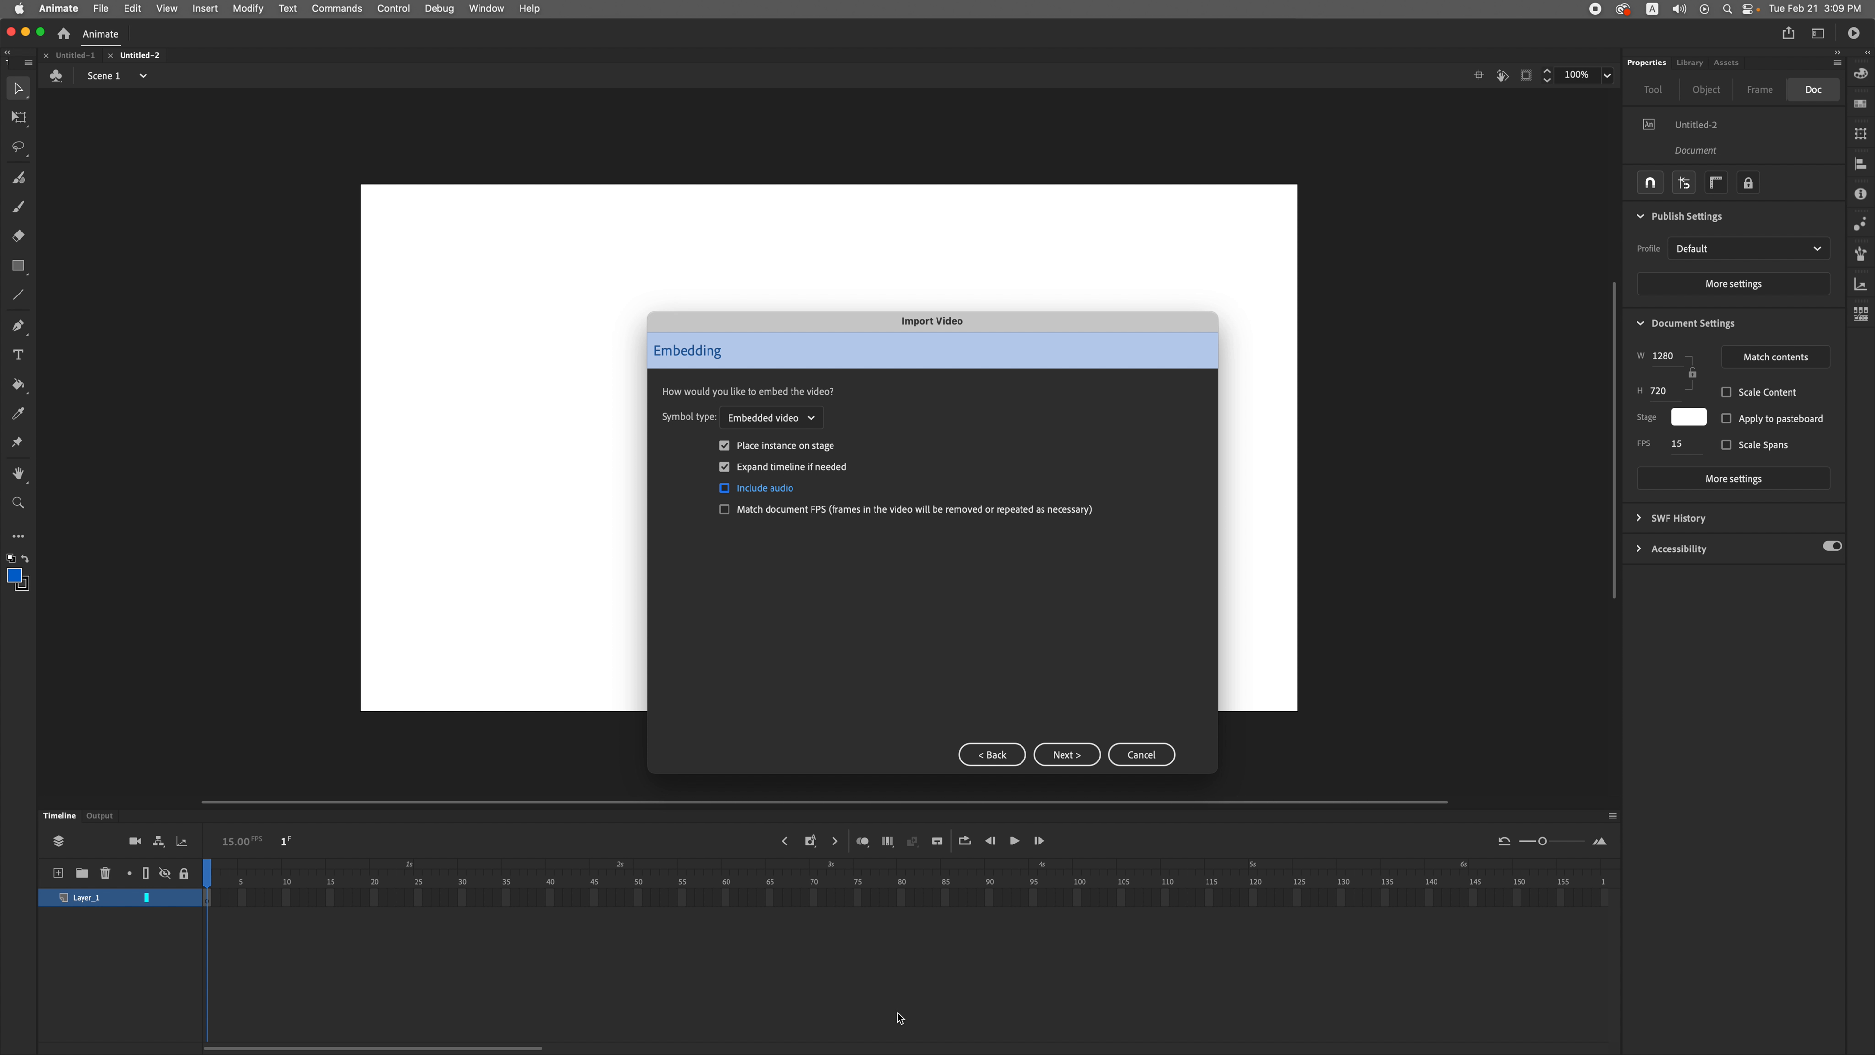
Step: Finish importing Yumi.mp4 as an embedded video without audio, placed on the stage with the timeline expanded to fit
{"action": "left_click_drag", "start_coordinate": [828, 323], "coordinate": [1279, 330]}
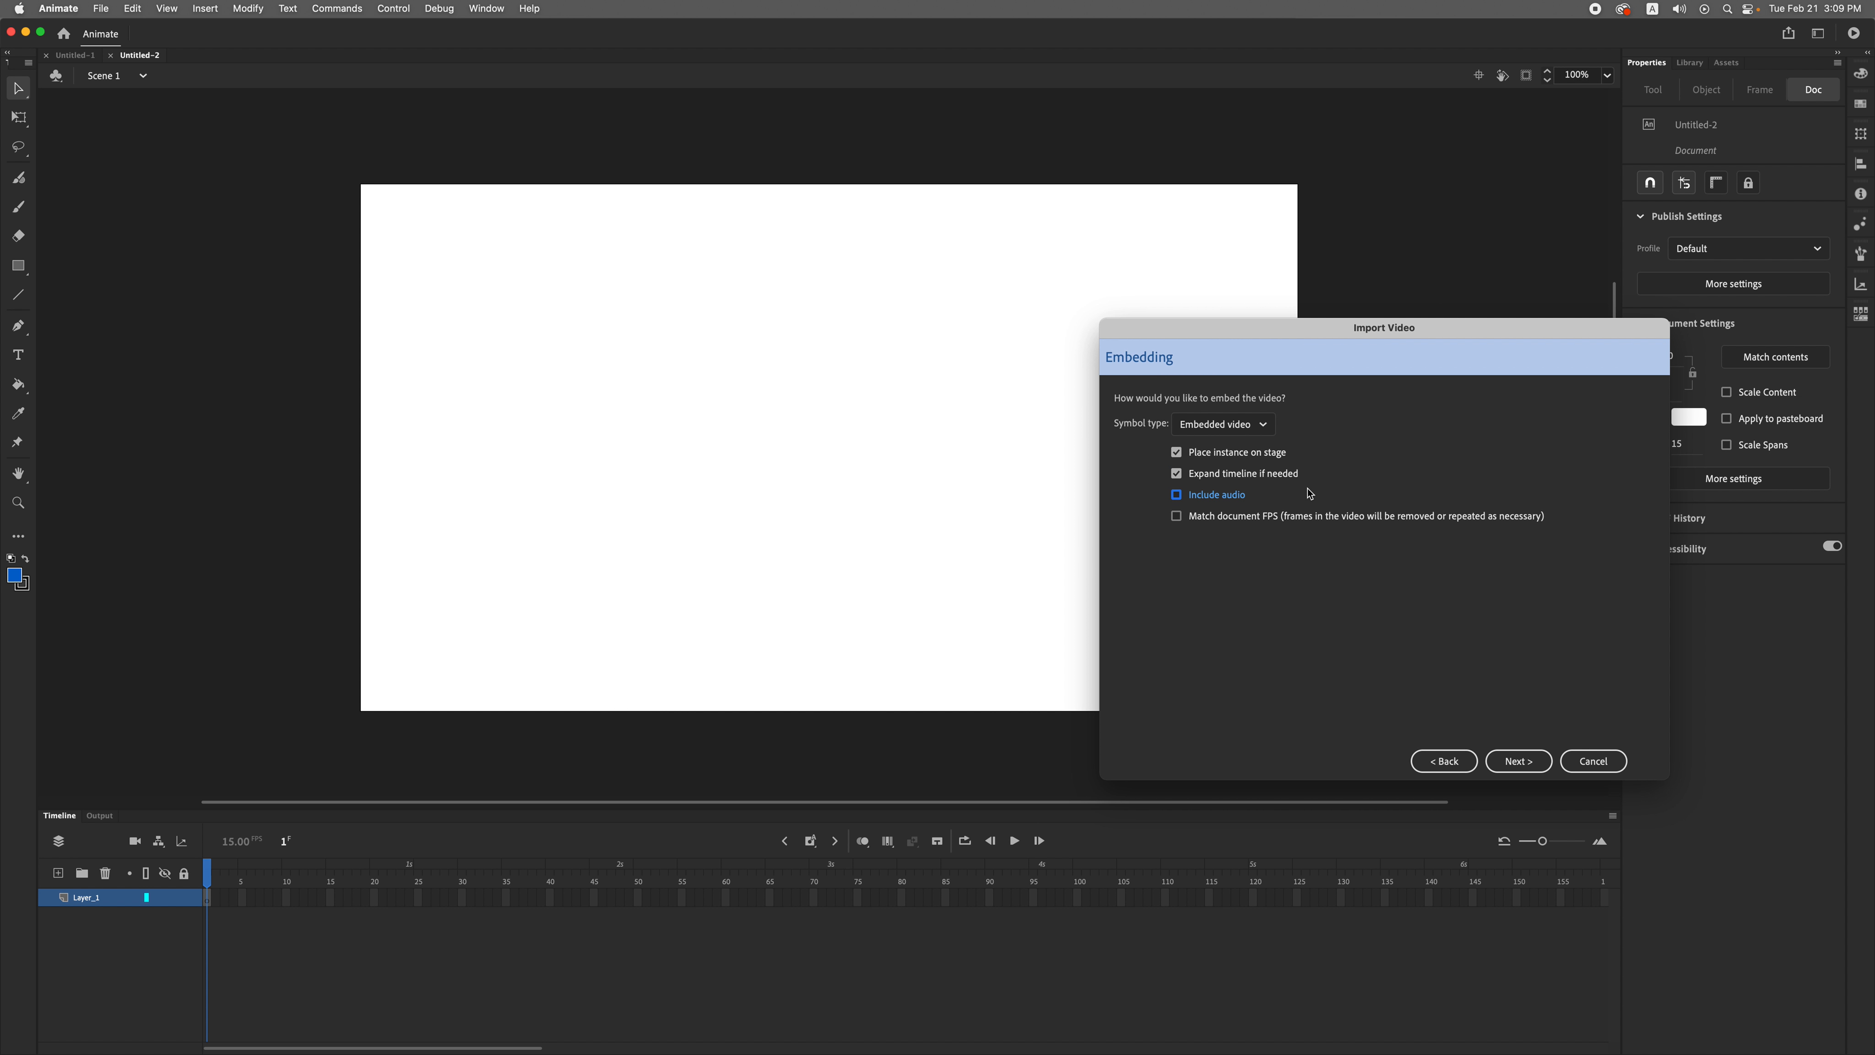
{"action": "left_click", "coordinate": [1525, 769]}
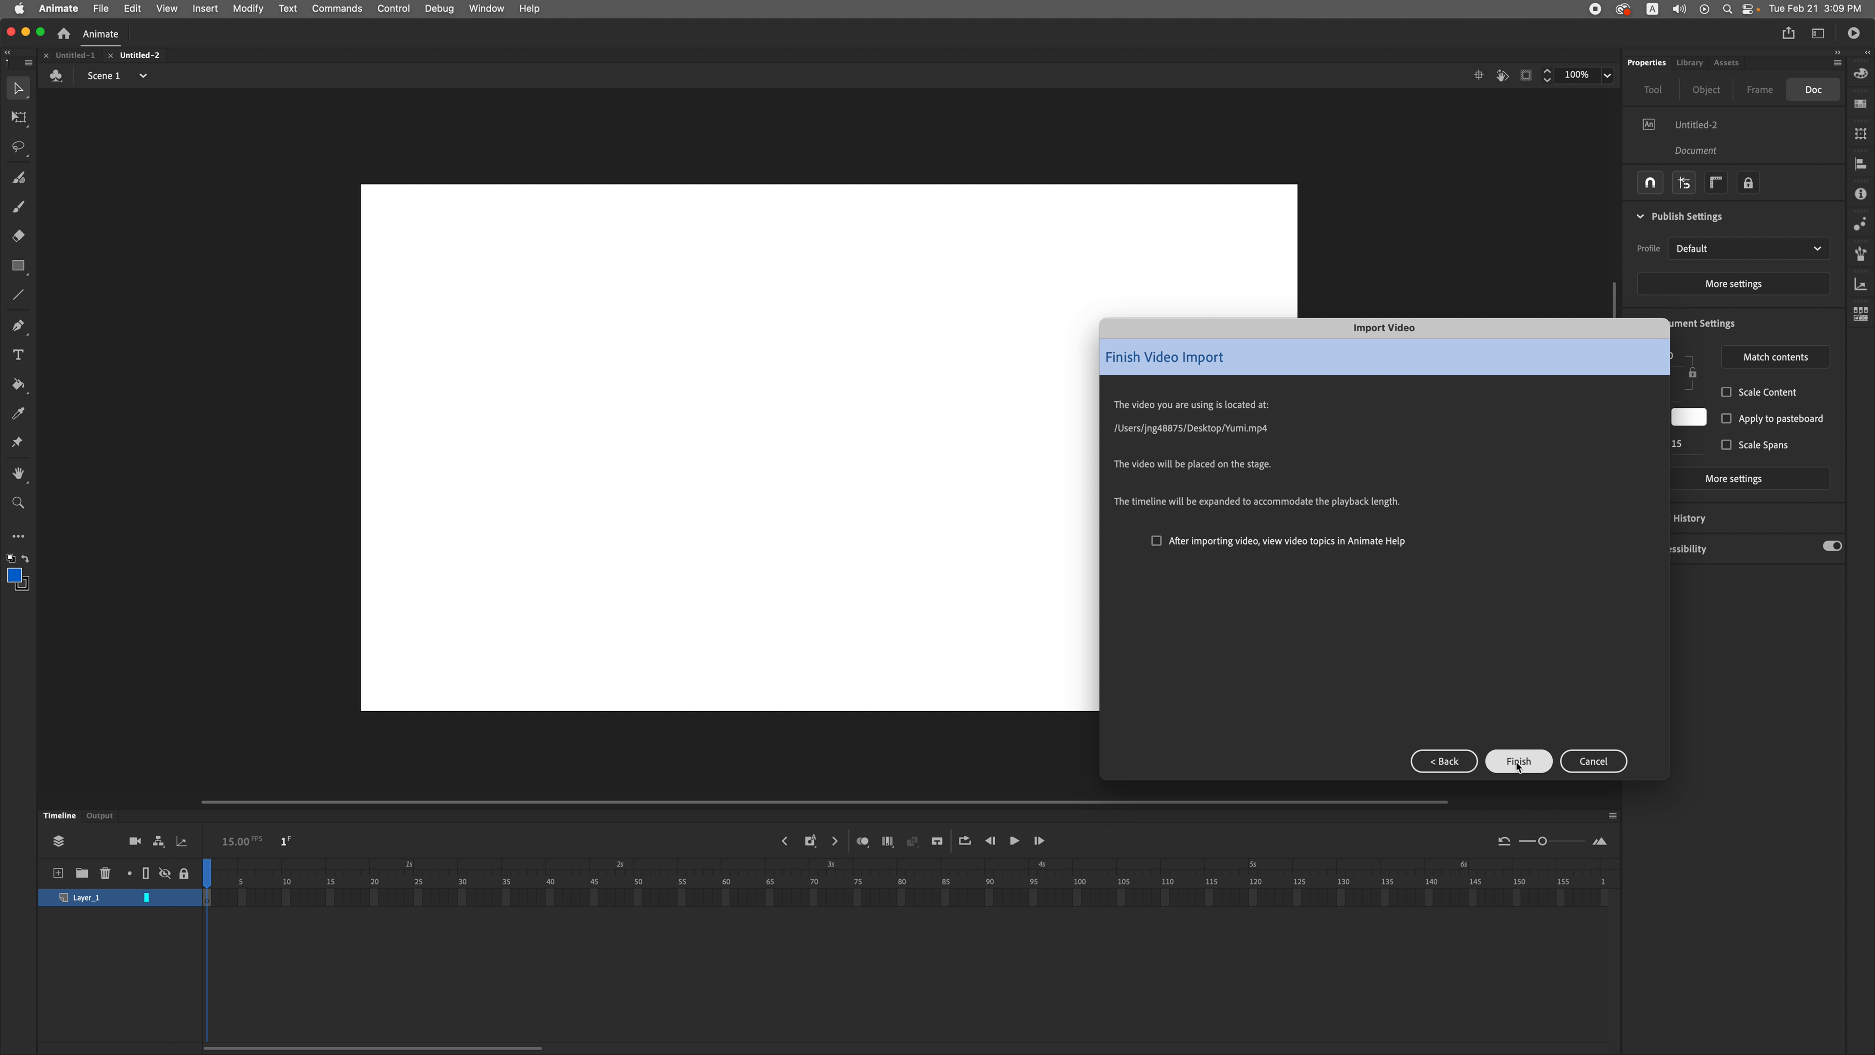
{"action": "left_click", "coordinate": [1519, 762]}
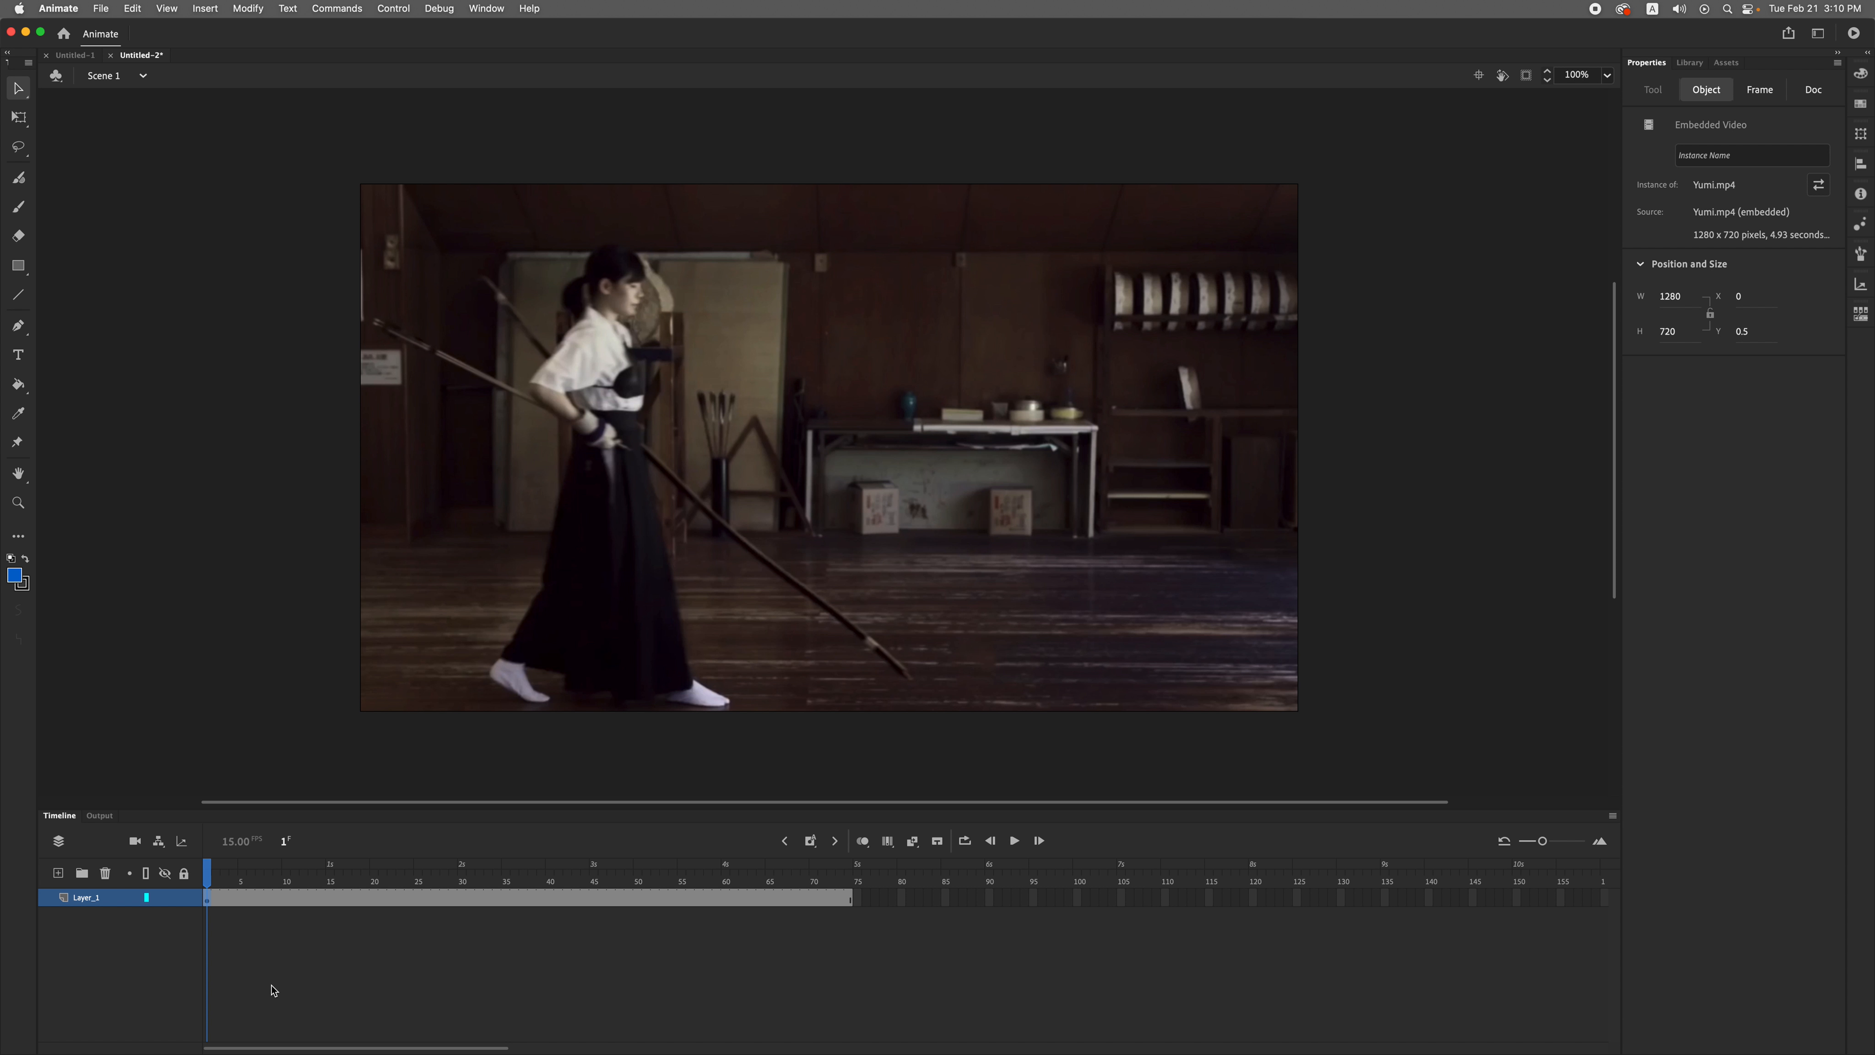
Step: Rename the layer containing the embedded video to Org
{"action": "left_click_drag", "start_coordinate": [207, 872], "coordinate": [33, 969]}
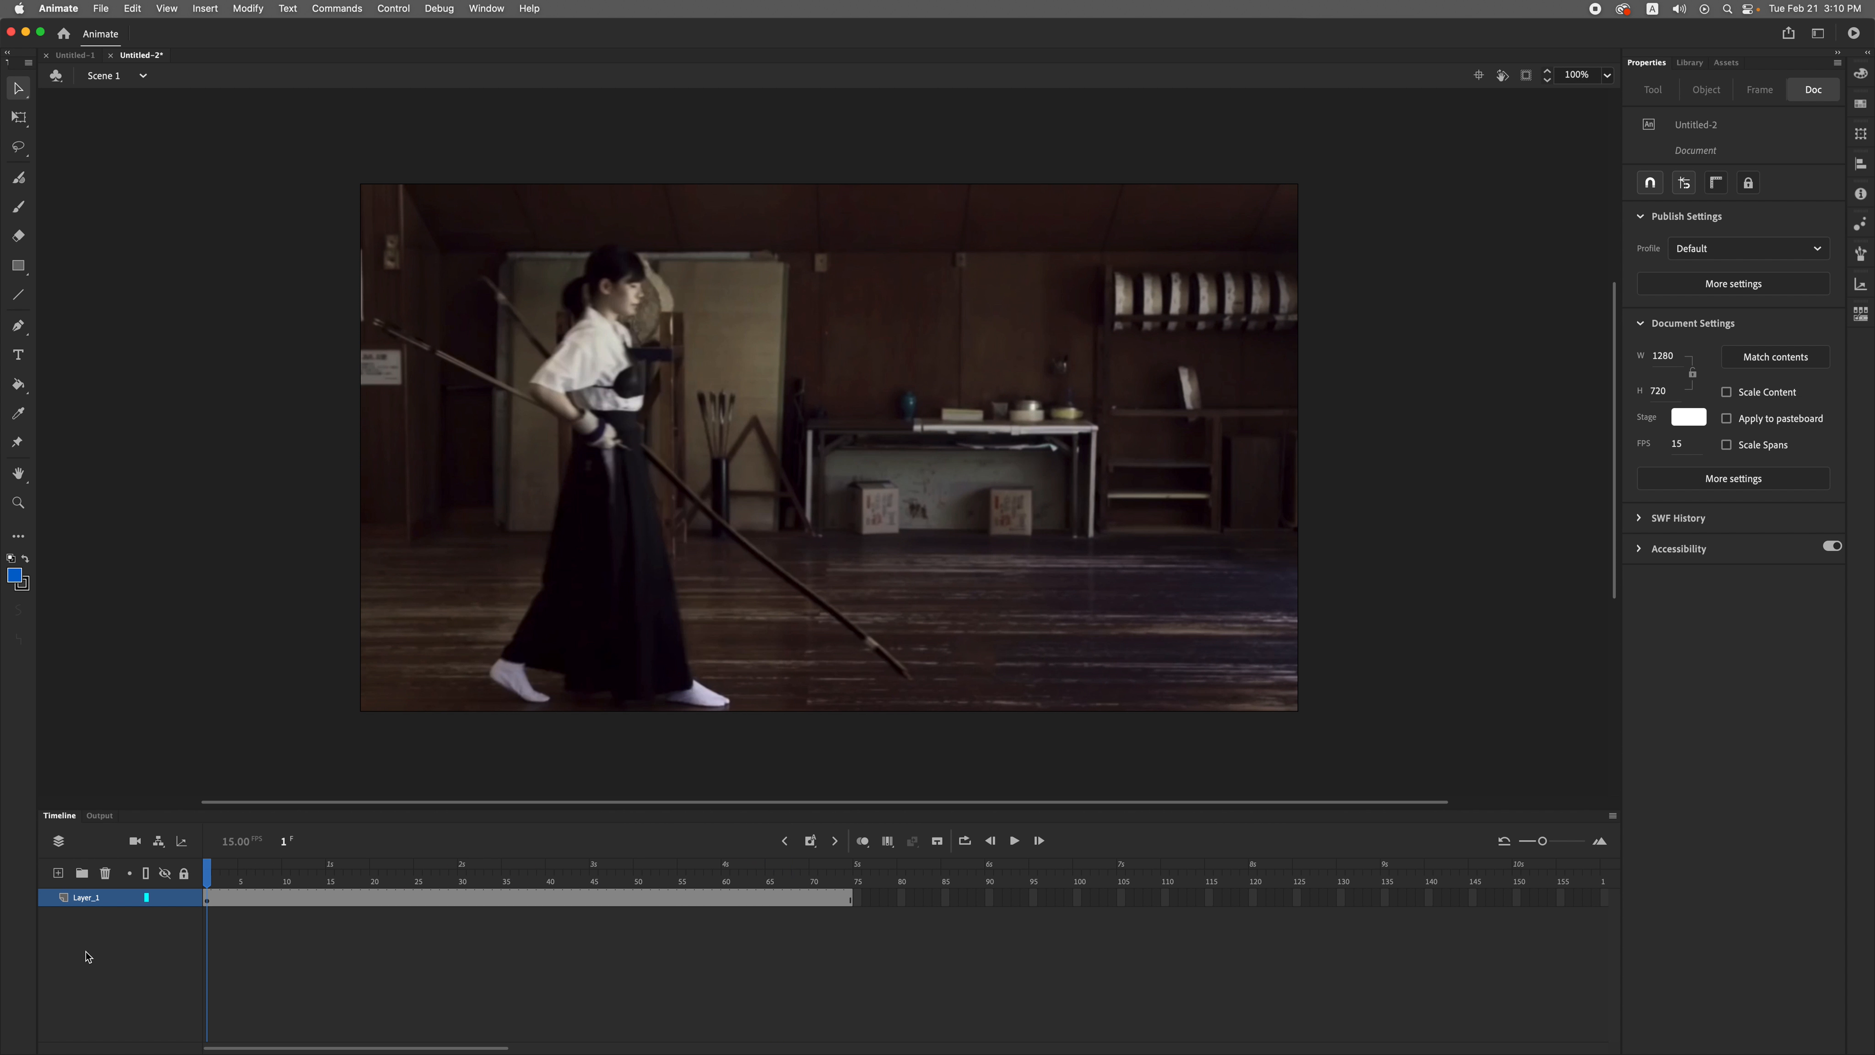
{"action": "left_click", "coordinate": [90, 903]}
{"action": "double_click", "coordinate": [88, 898]}
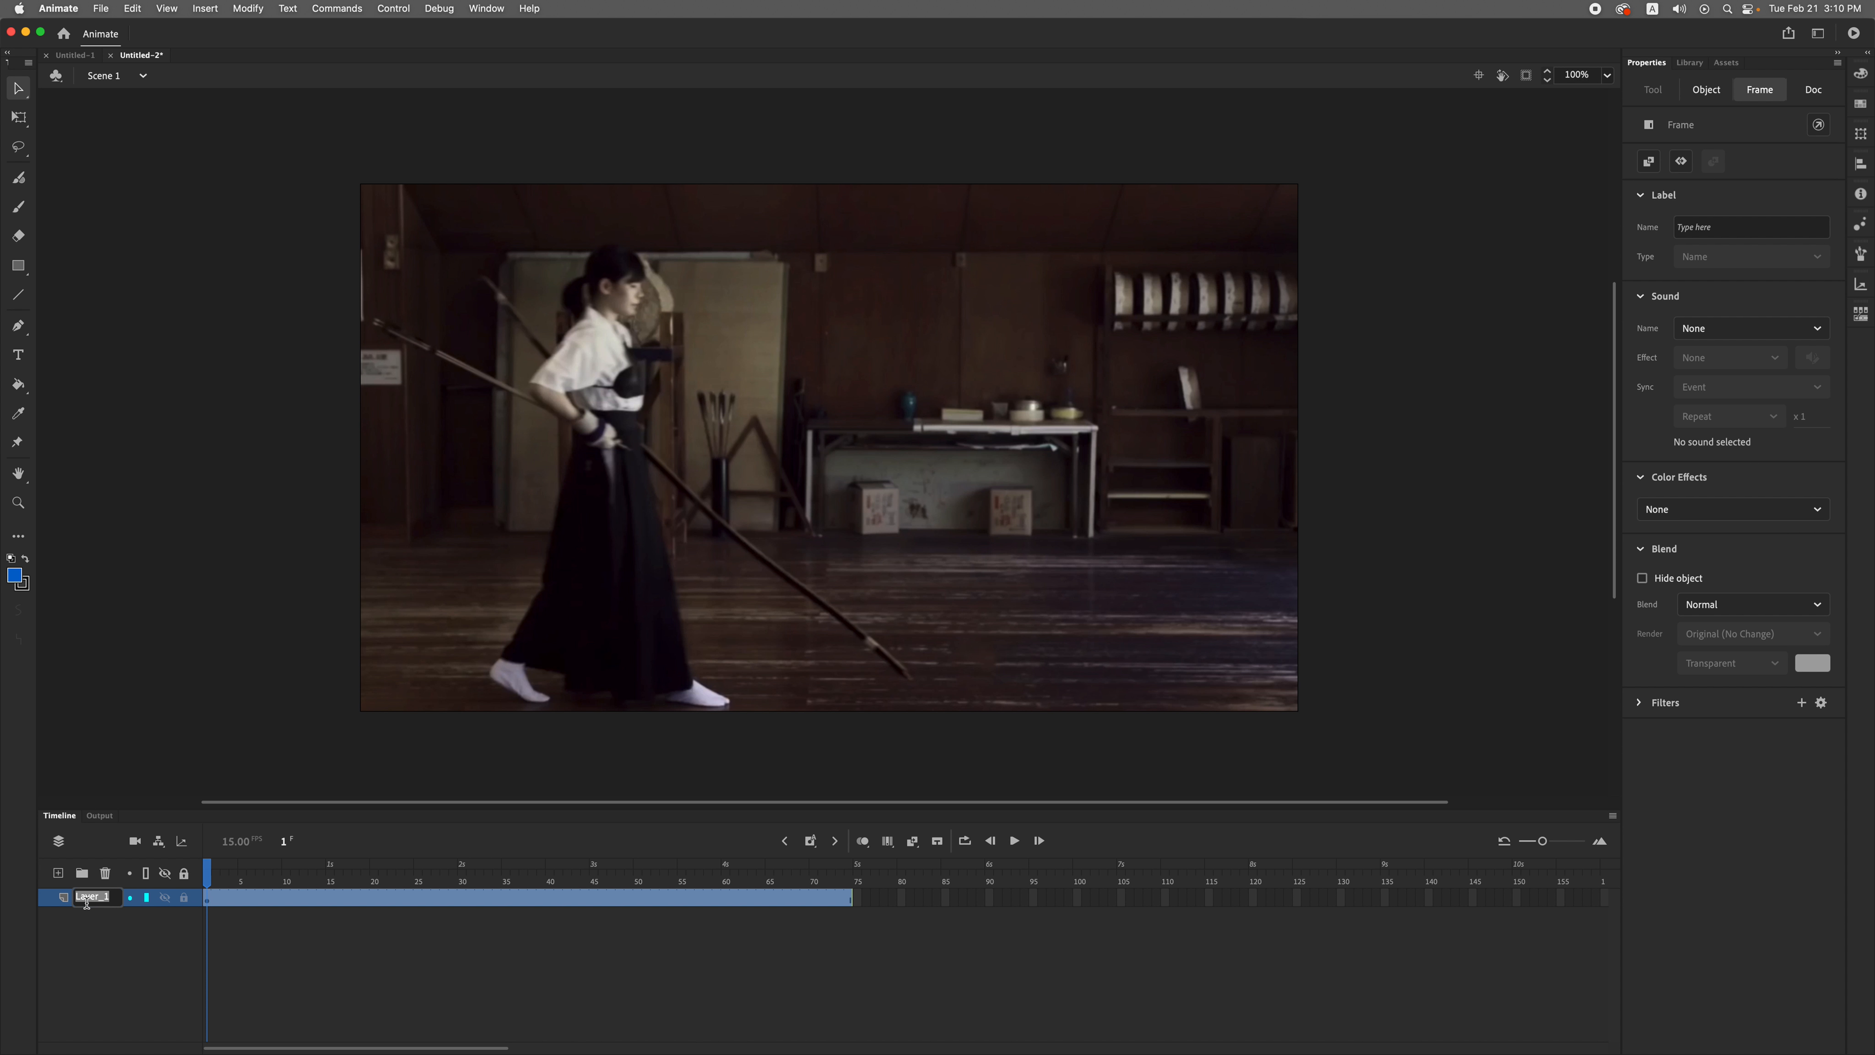
{"action": "type", "text": "Org"}
{"action": "key", "text": "Return"}
Step: Add a new layer above Org and name it skirt
{"action": "left_click", "coordinate": [58, 873]}
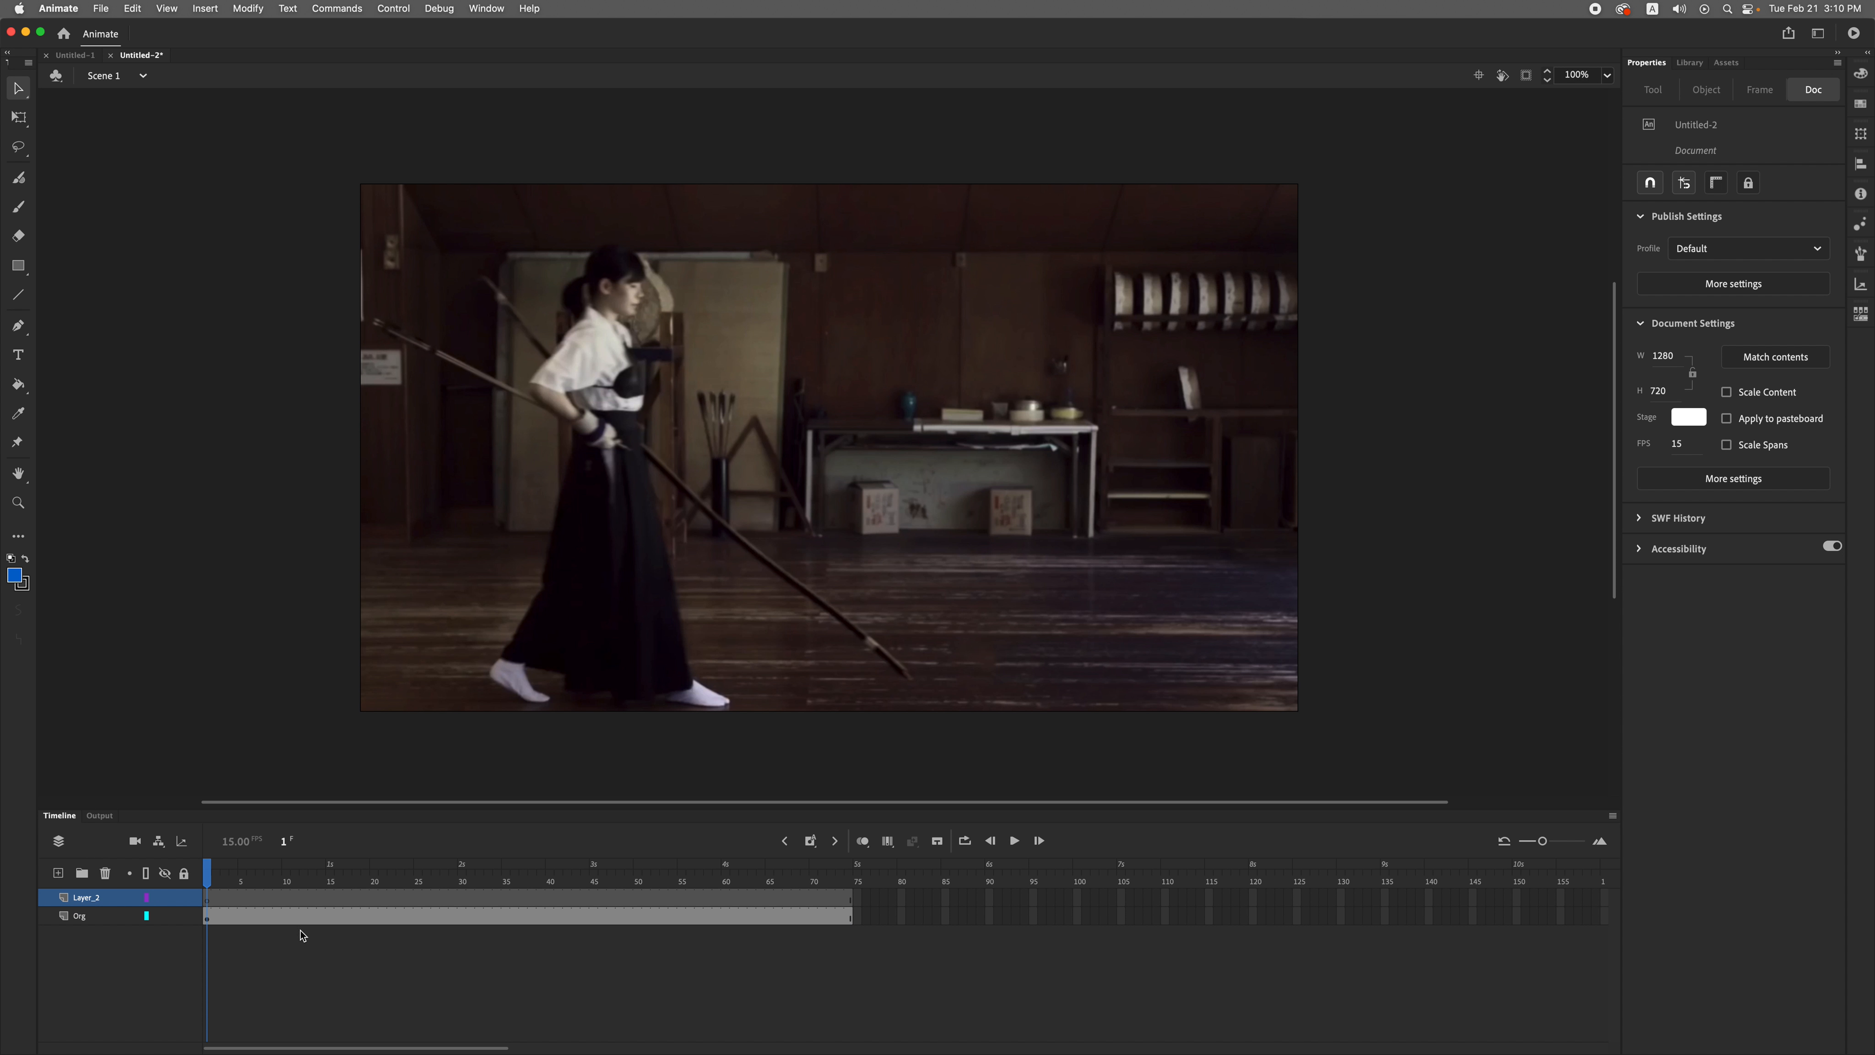
{"action": "double_click", "coordinate": [98, 898]}
{"action": "type", "text": "S"}
{"action": "key", "text": "Return"}
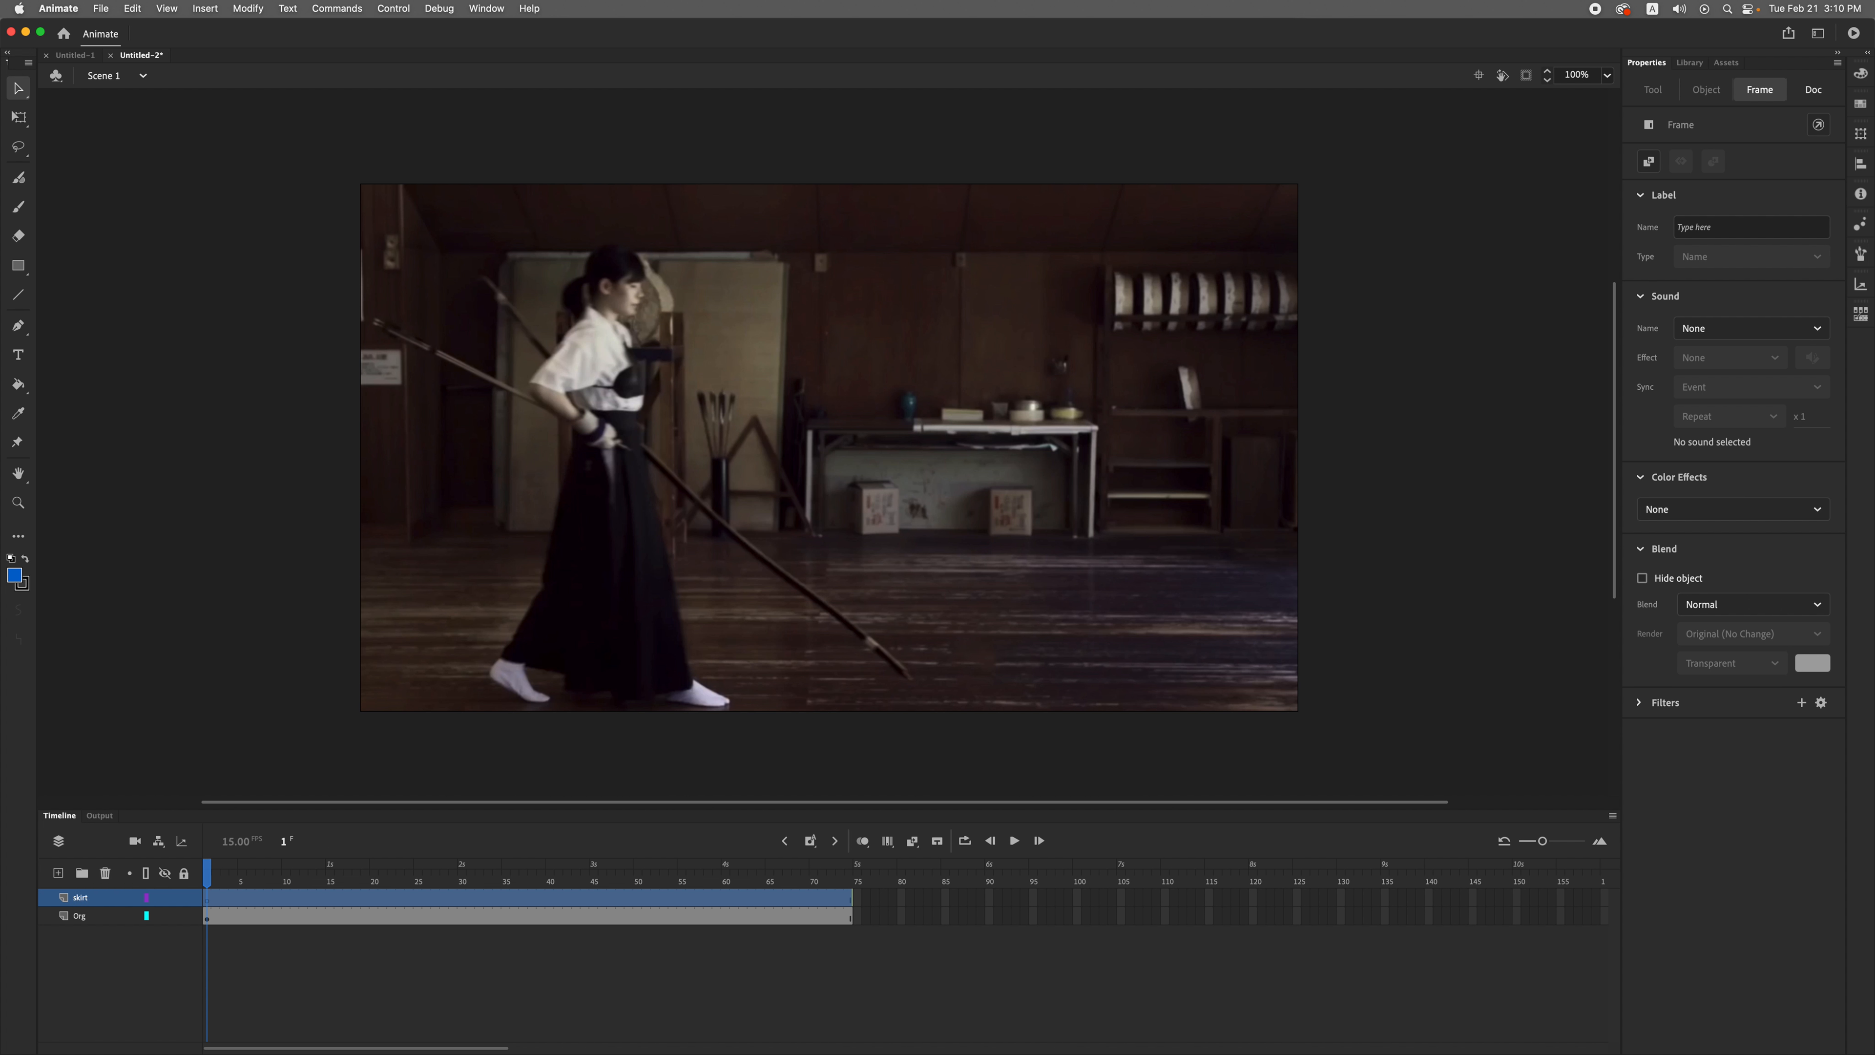
Step: Add another layer above the skirt layer and name it top
{"action": "left_click", "coordinate": [63, 878]}
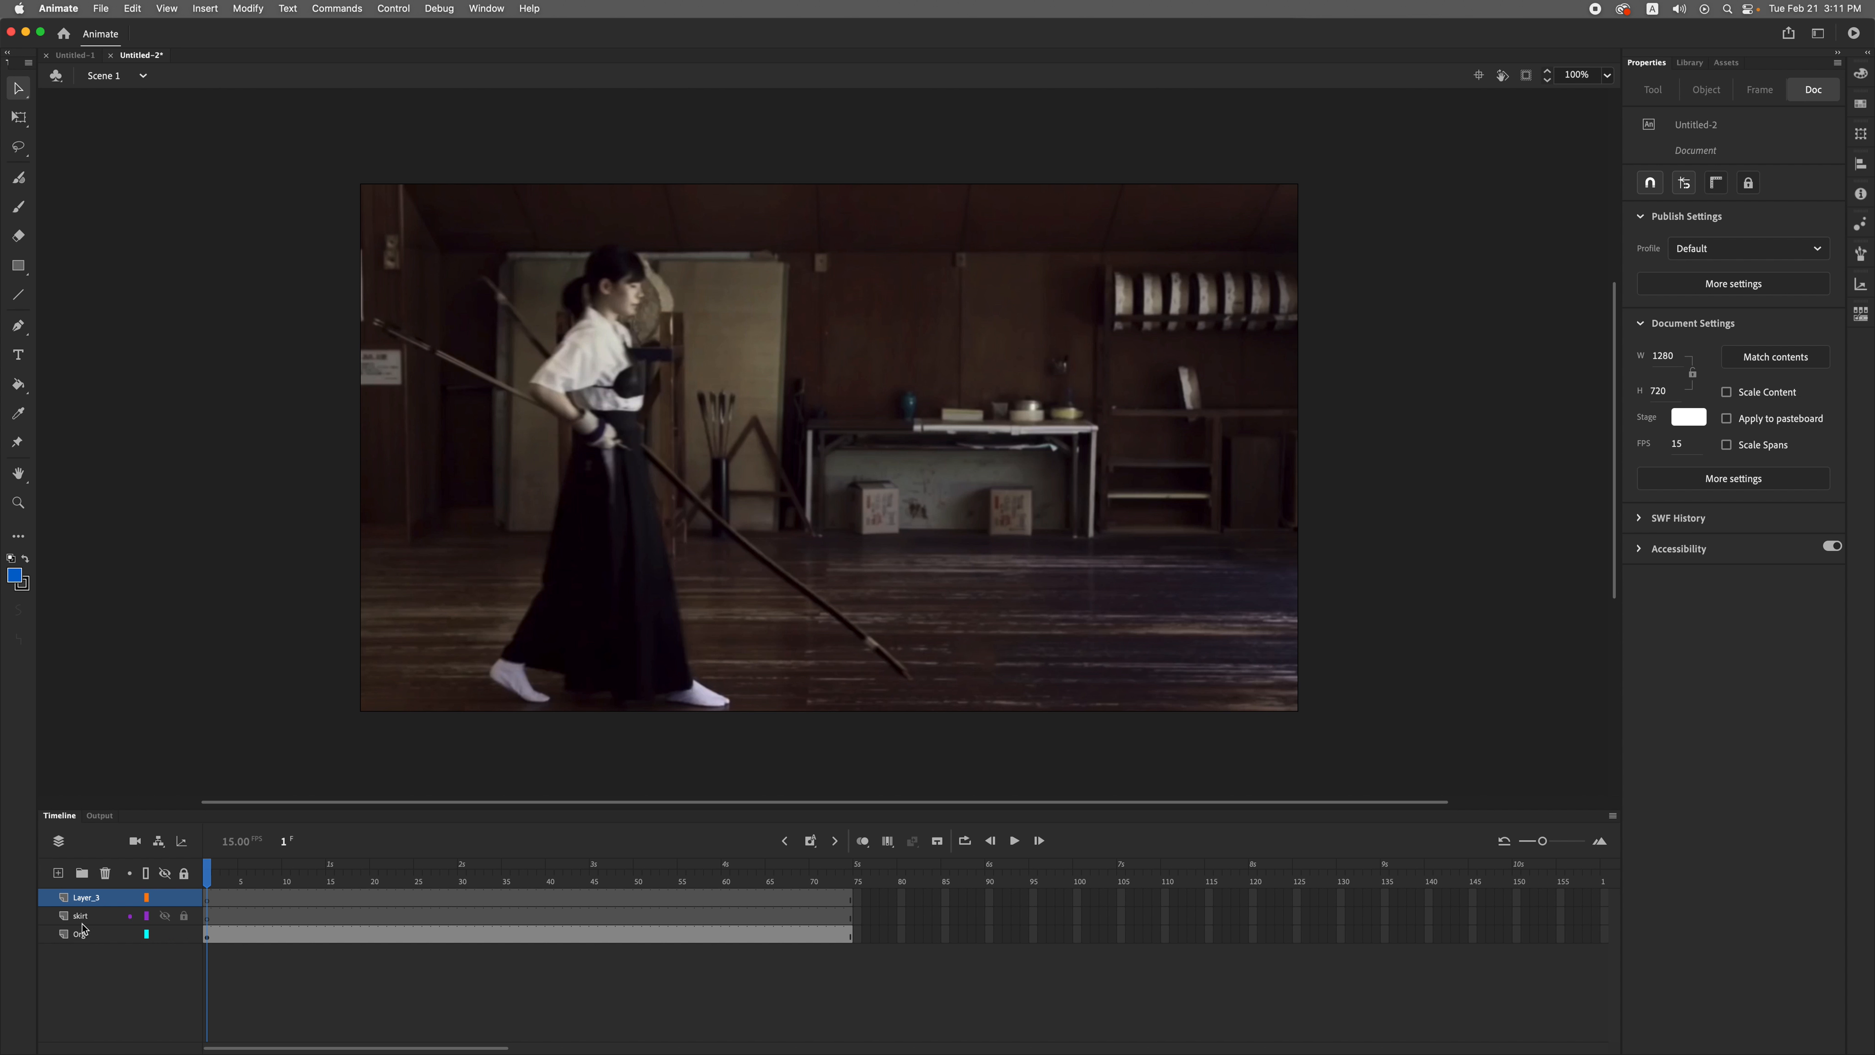
{"action": "double_click", "coordinate": [84, 900]}
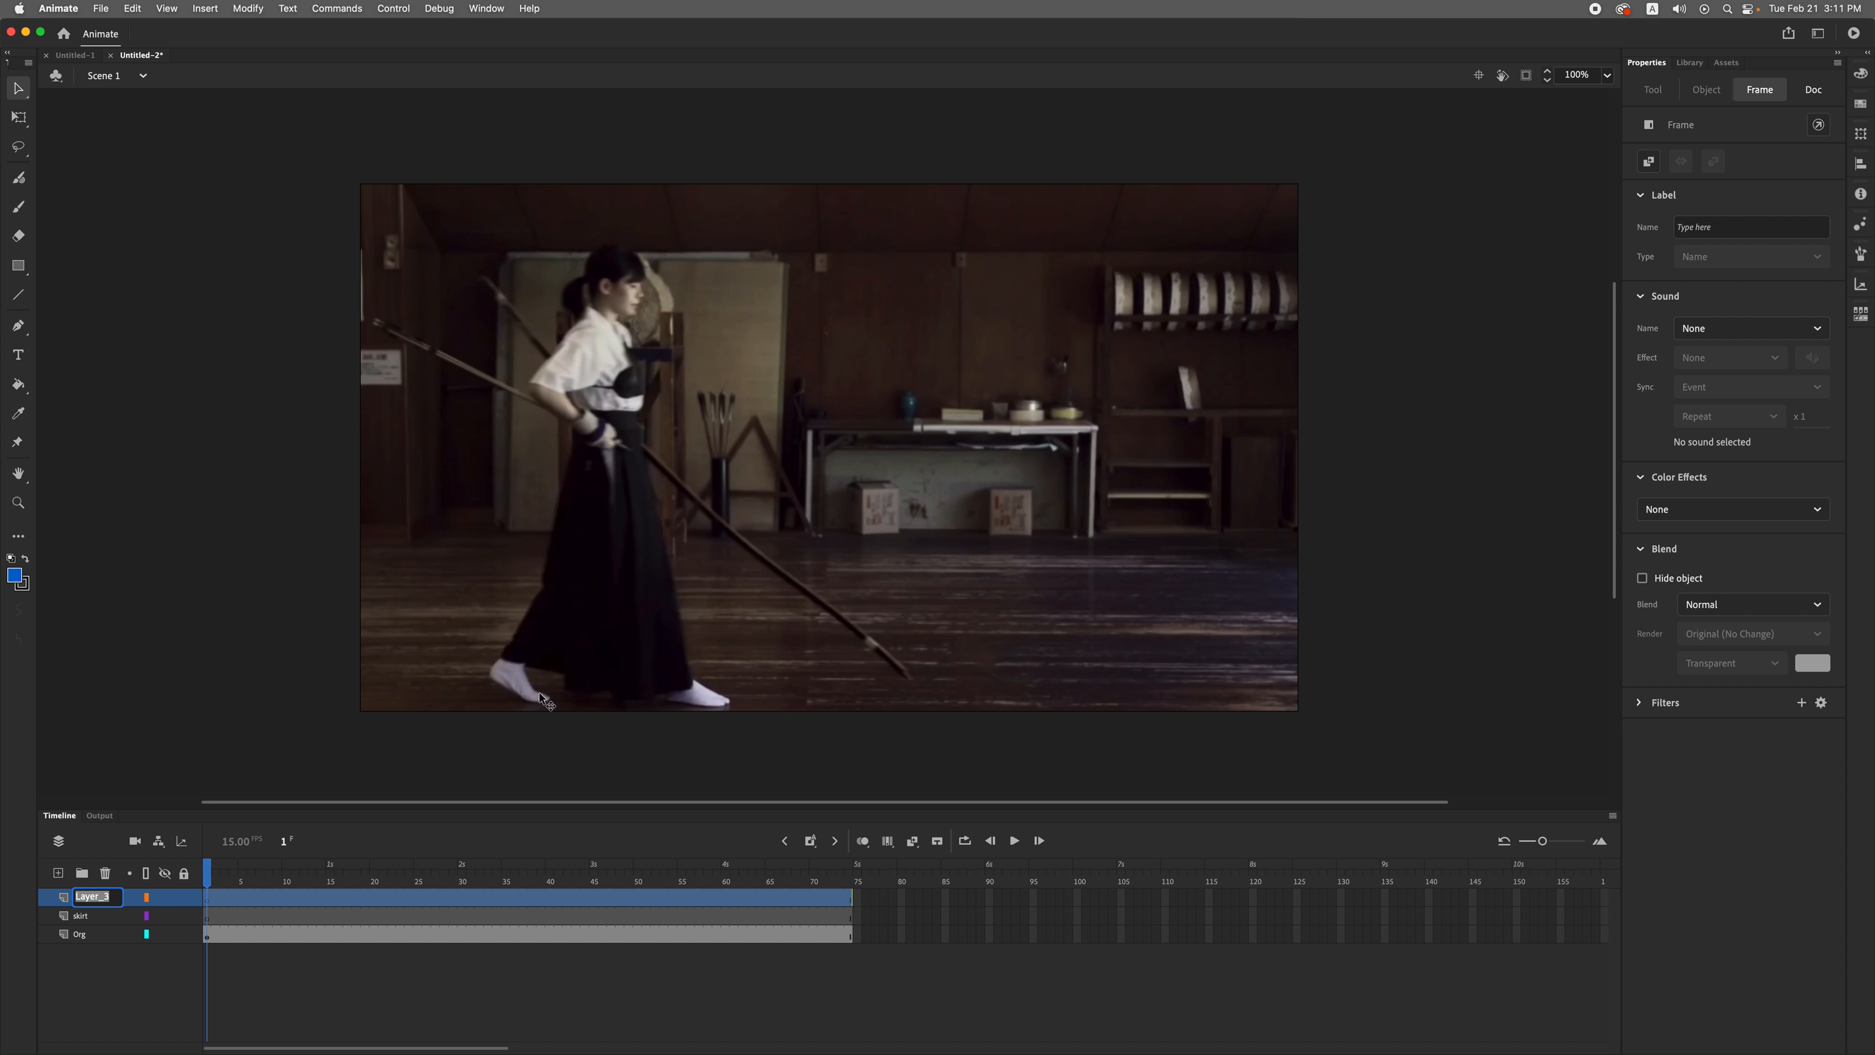
{"action": "type", "text": "top"}
{"action": "key", "text": "Return"}
Step: Add another layer above the top layer and name it head
{"action": "left_click", "coordinate": [58, 873]}
{"action": "double_click", "coordinate": [92, 898]}
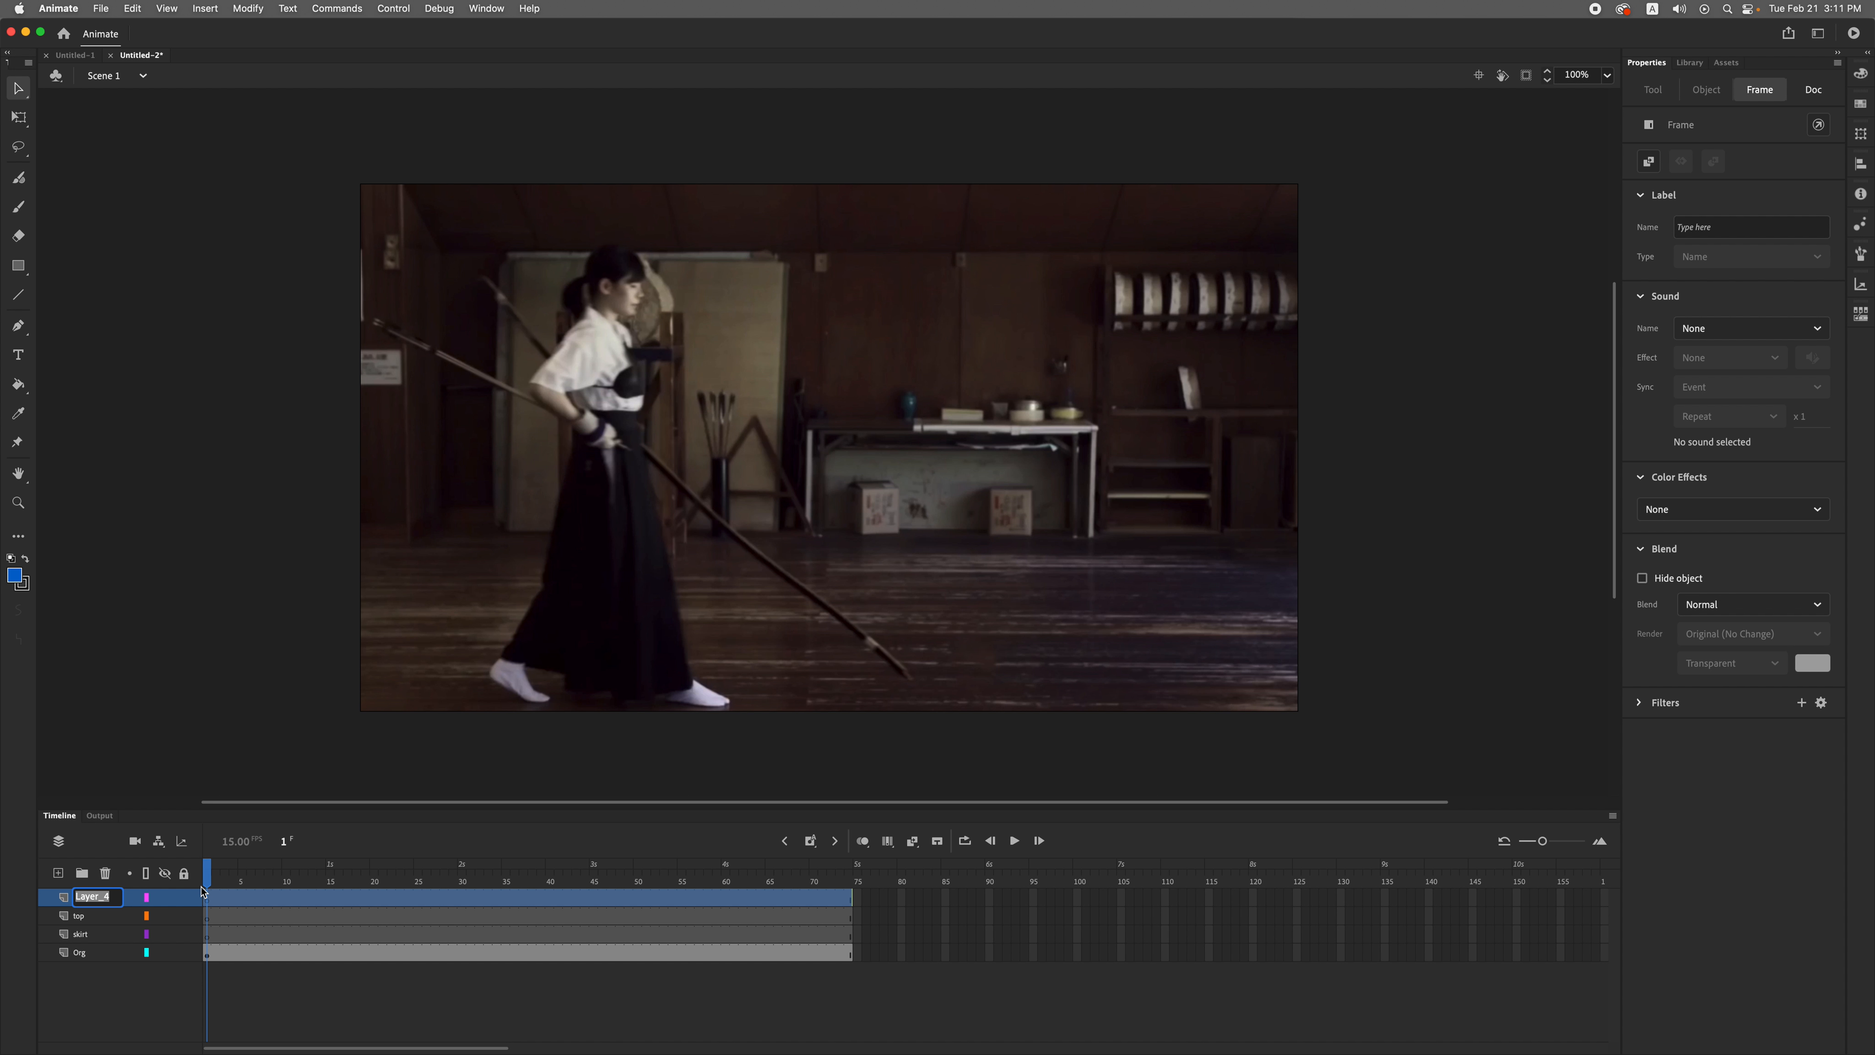
{"action": "type", "text": "head"}
{"action": "key", "text": "Return"}
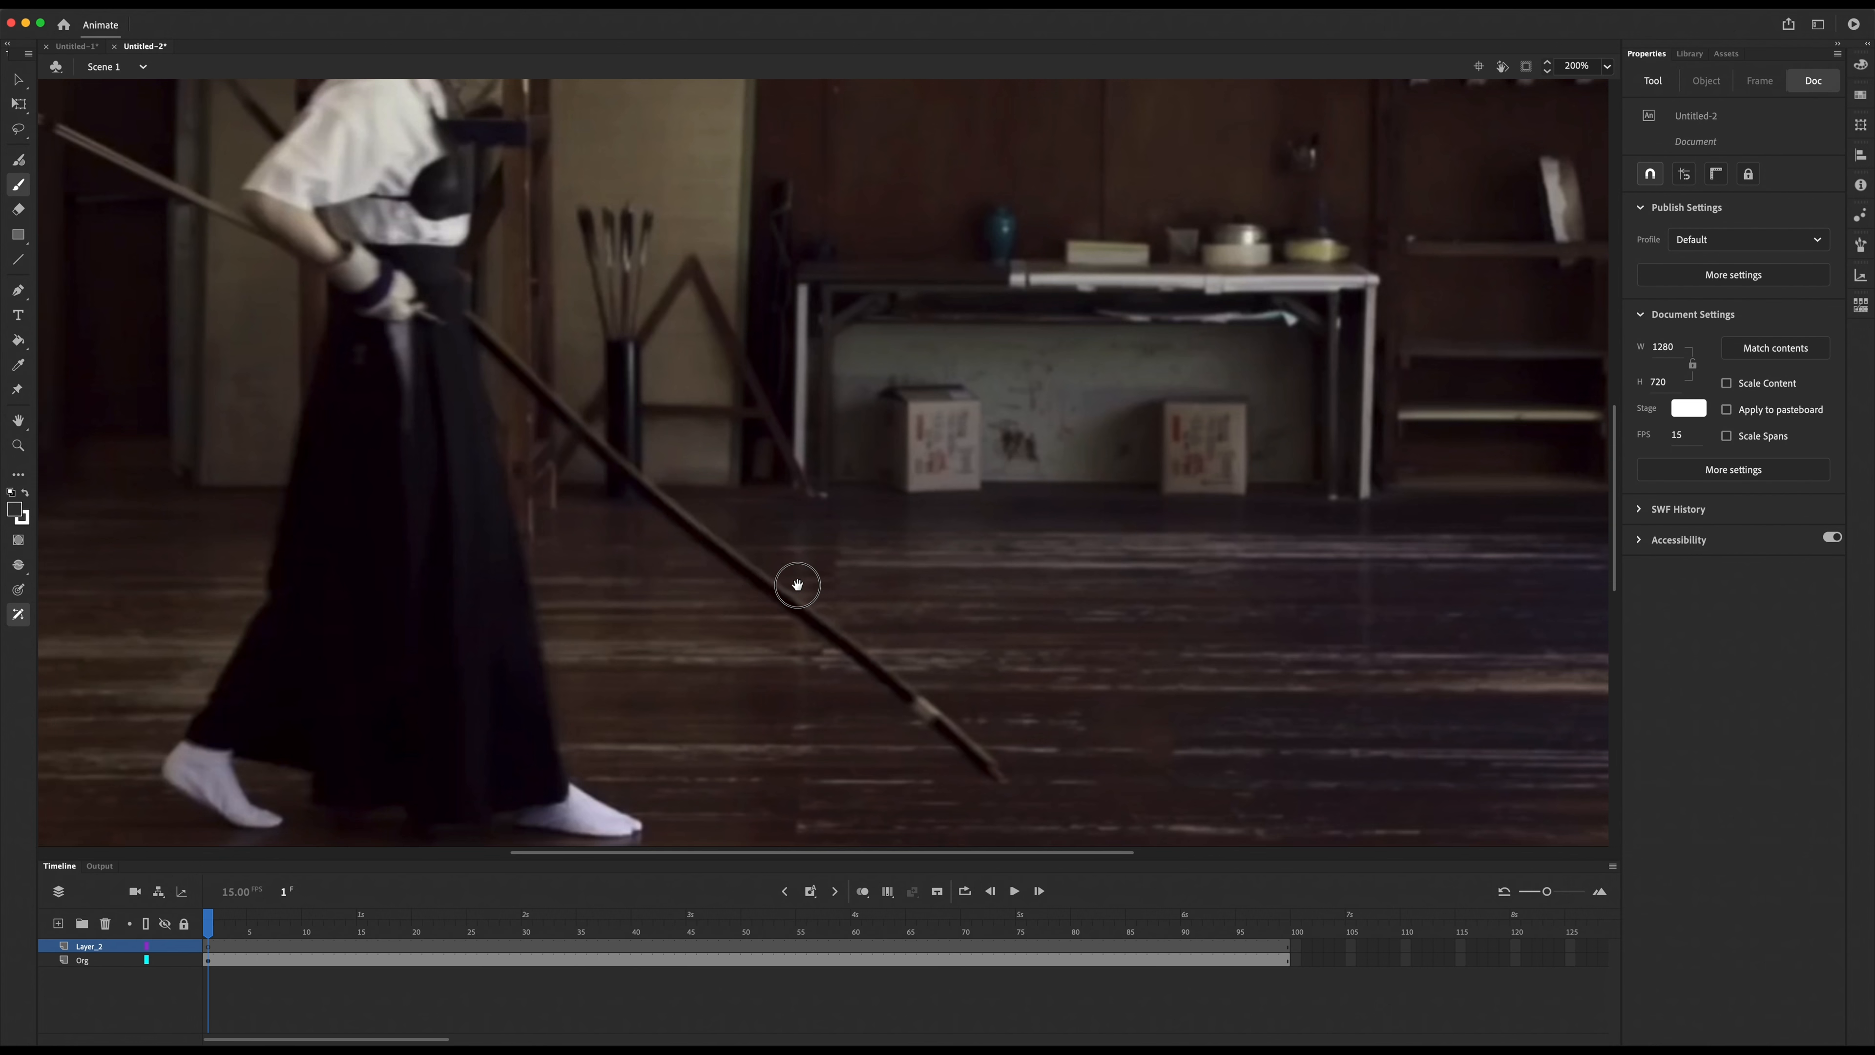
Step: On the first frame of the layer above Org, trace the figure's skirt outline and folds with a black Classic Brush
{"action": "left_click_drag", "start_coordinate": [798, 585], "coordinate": [1027, 551]}
{"action": "left_click", "coordinate": [208, 946]}
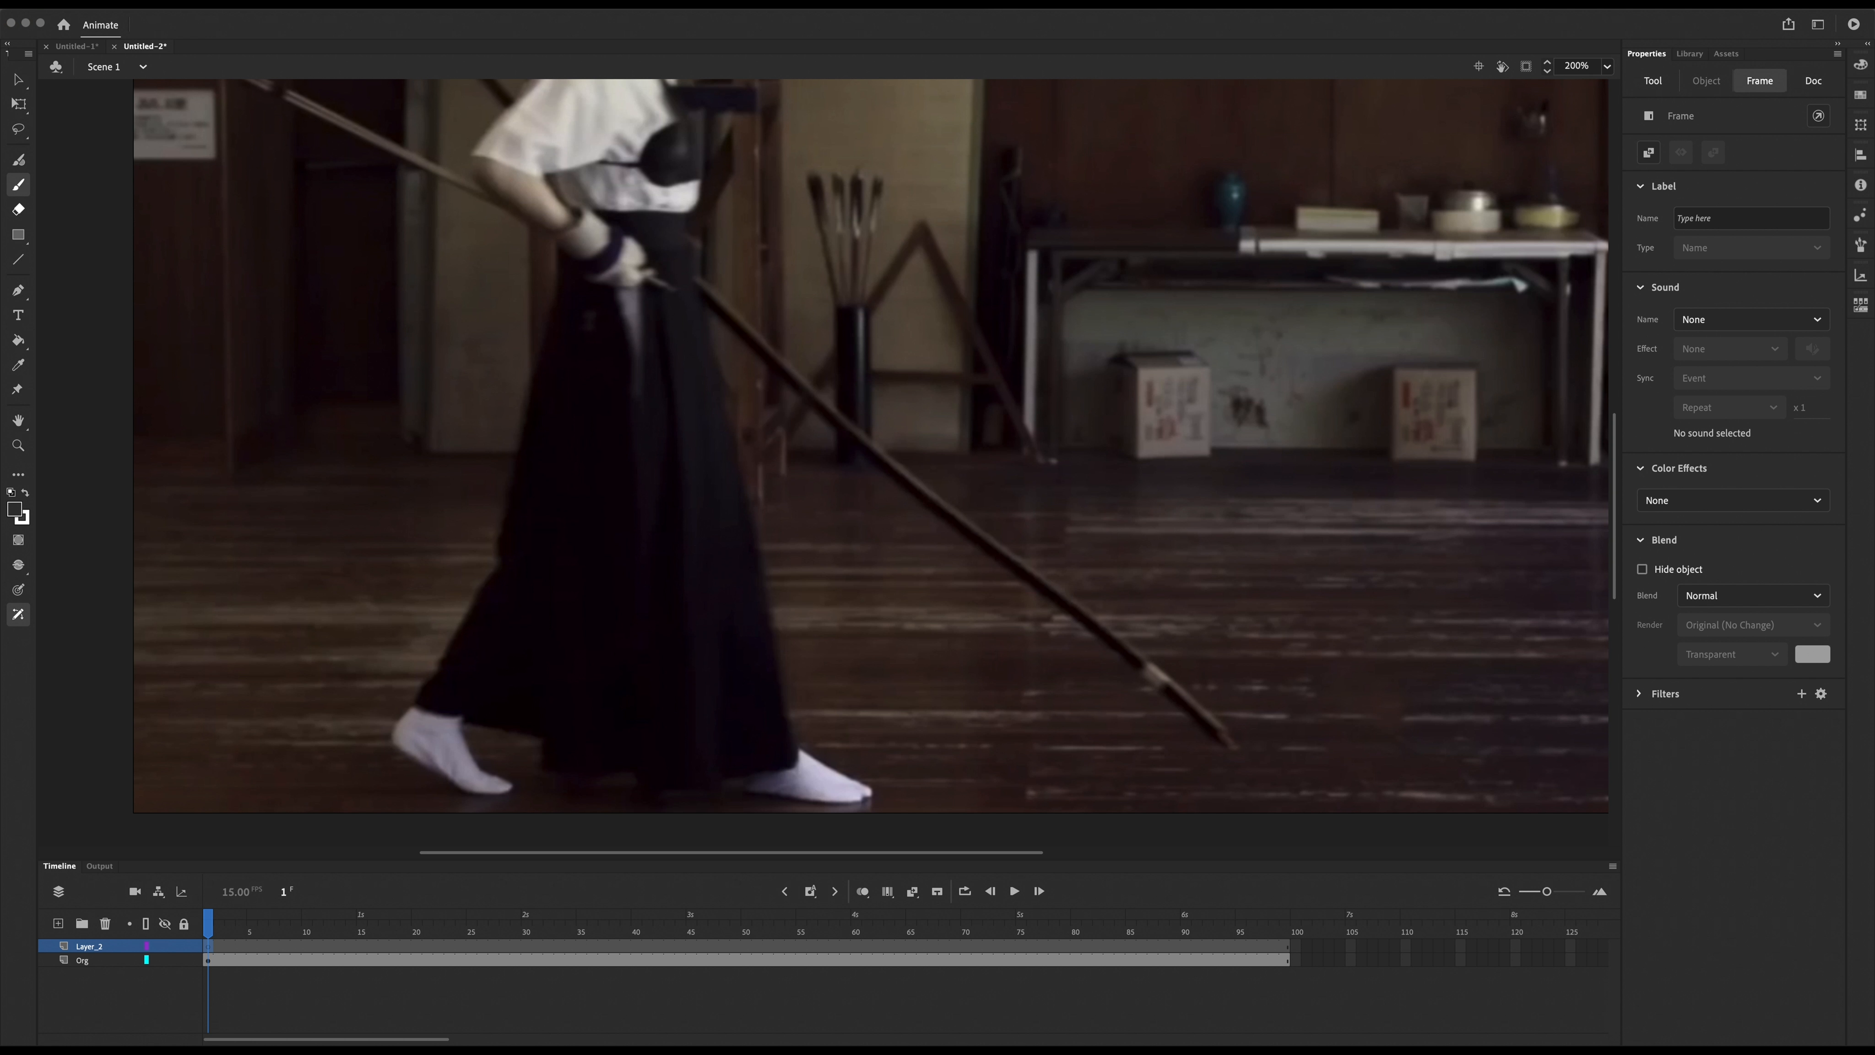
{"action": "left_click", "coordinate": [22, 517]}
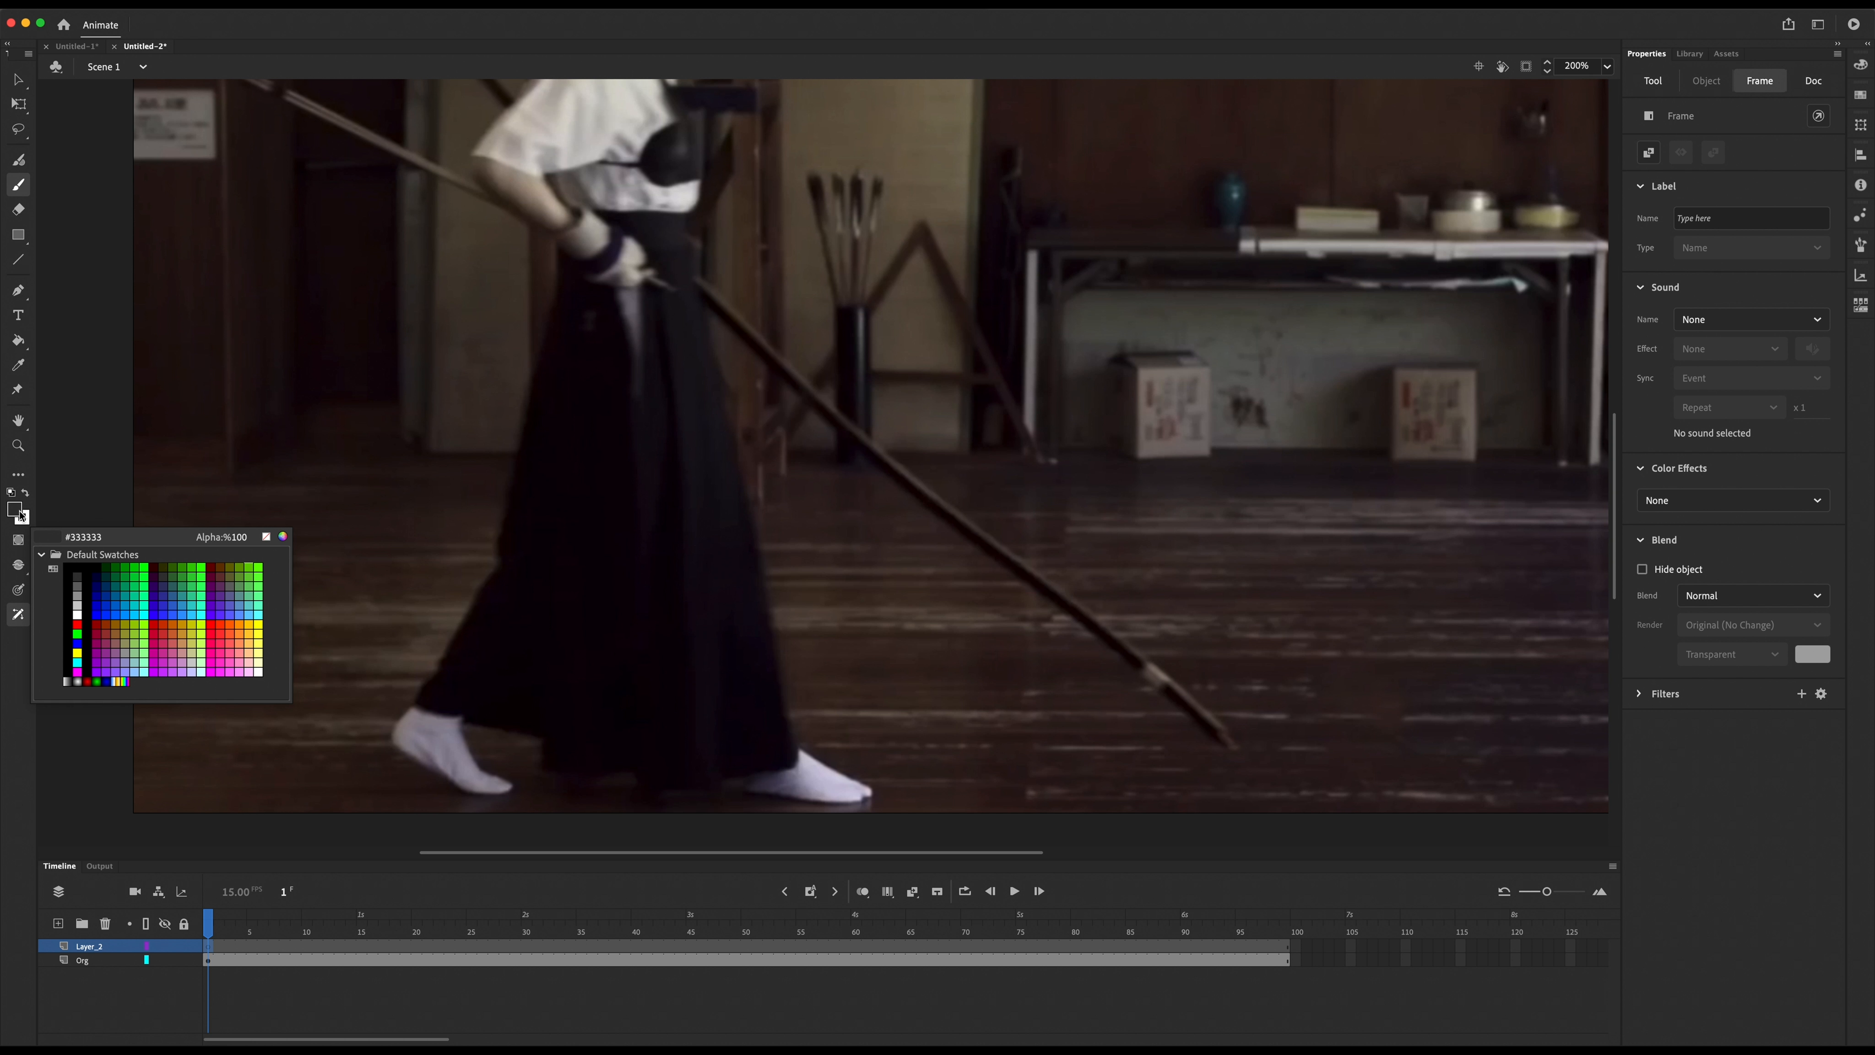
{"action": "left_click", "coordinate": [77, 565]}
{"action": "mouse_move", "coordinate": [565, 257]}
{"action": "left_mouse_down"}
{"action": "mouse_move", "coordinate": [524, 540]}
{"action": "mouse_move", "coordinate": [445, 703]}
{"action": "mouse_move", "coordinate": [775, 765]}
{"action": "mouse_move", "coordinate": [683, 258]}
{"action": "mouse_move", "coordinate": [578, 247]}
{"action": "mouse_move", "coordinate": [602, 225]}
{"action": "mouse_move", "coordinate": [678, 234]}
{"action": "mouse_move", "coordinate": [644, 561]}
{"action": "left_mouse_up"}
{"action": "left_click_drag", "start_coordinate": [667, 248], "coordinate": [696, 689]}
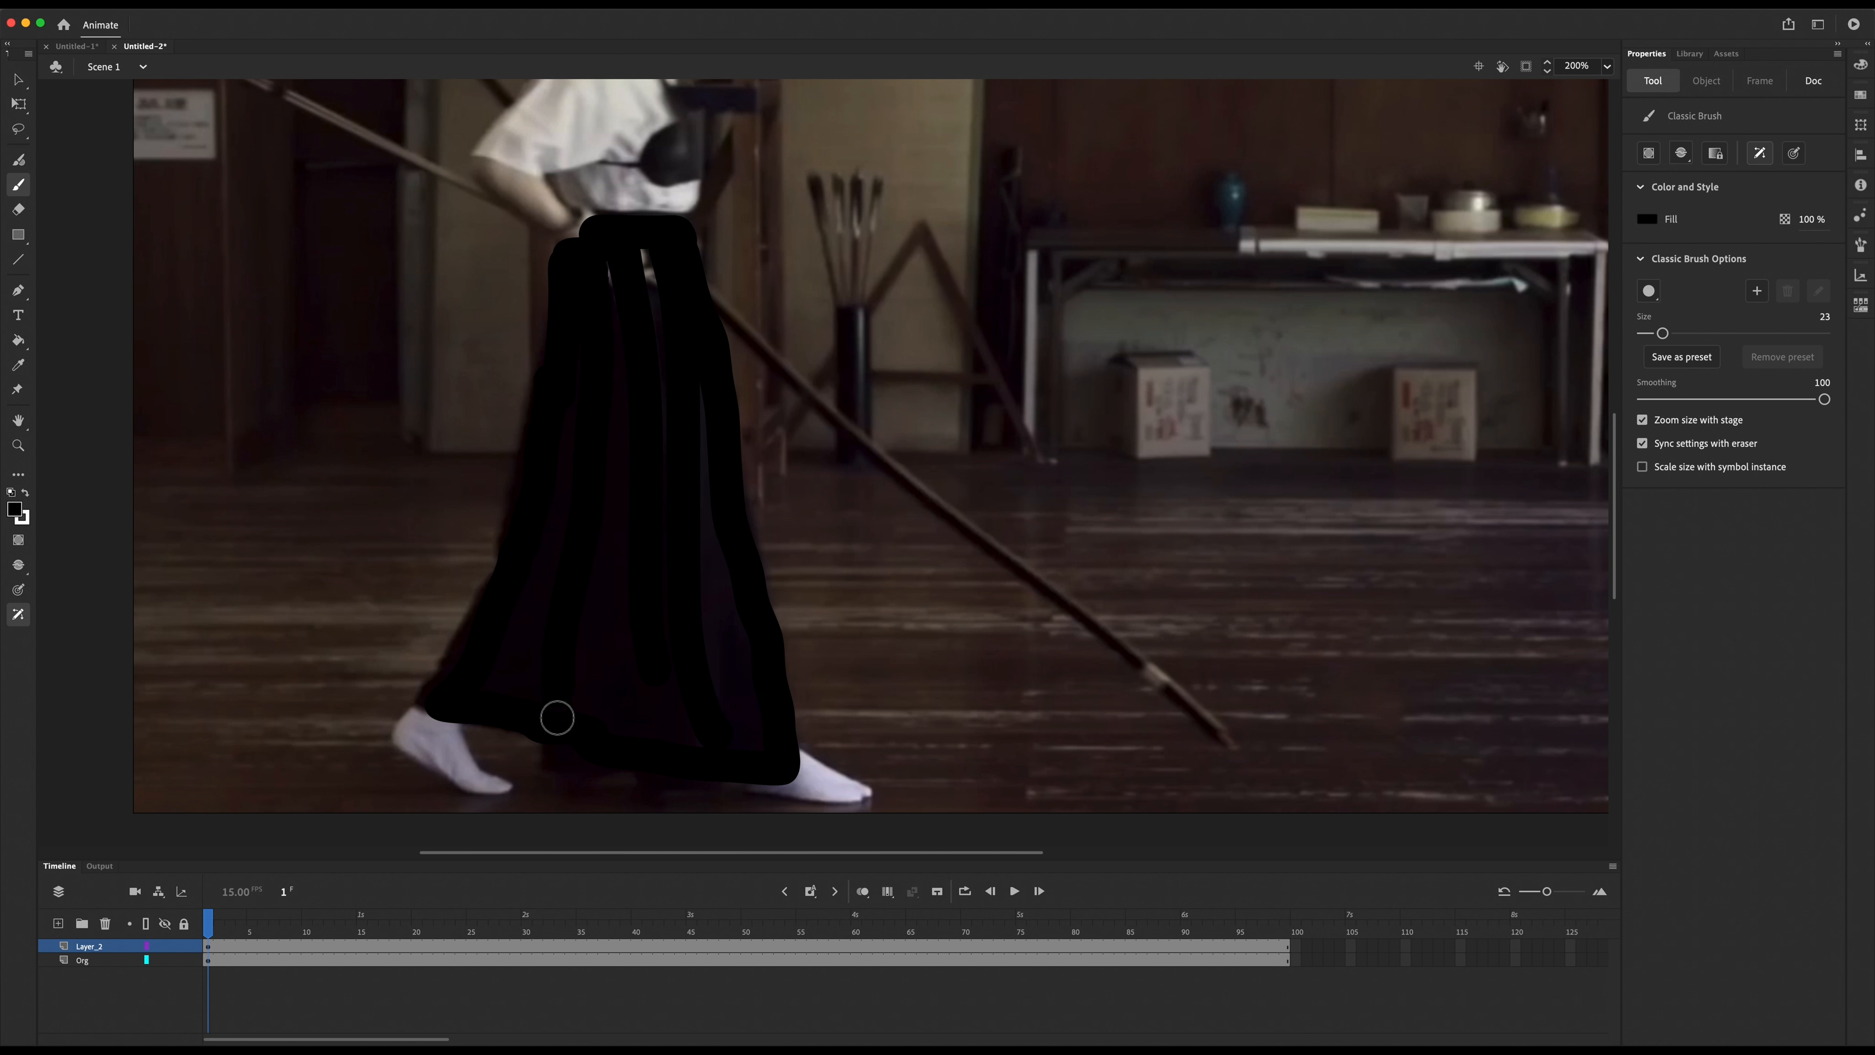
Step: Hide the Org layer and thicken the skirt drawing with more black brush strokes along its folds and waist
{"action": "left_click", "coordinate": [165, 960]}
{"action": "left_click_drag", "start_coordinate": [627, 373], "coordinate": [599, 669]}
{"action": "mouse_move", "coordinate": [660, 561]}
{"action": "left_mouse_down"}
{"action": "mouse_move", "coordinate": [660, 754]}
{"action": "mouse_move", "coordinate": [607, 749]}
{"action": "left_mouse_up"}
{"action": "left_click_drag", "start_coordinate": [603, 255], "coordinate": [590, 237]}
Step: Paint thin black fold lines inside the skirt with brush size 4, and then set the brush size to 10
{"action": "left_click_drag", "start_coordinate": [1663, 333], "coordinate": [1646, 333]}
{"action": "left_click_drag", "start_coordinate": [646, 254], "coordinate": [663, 356]}
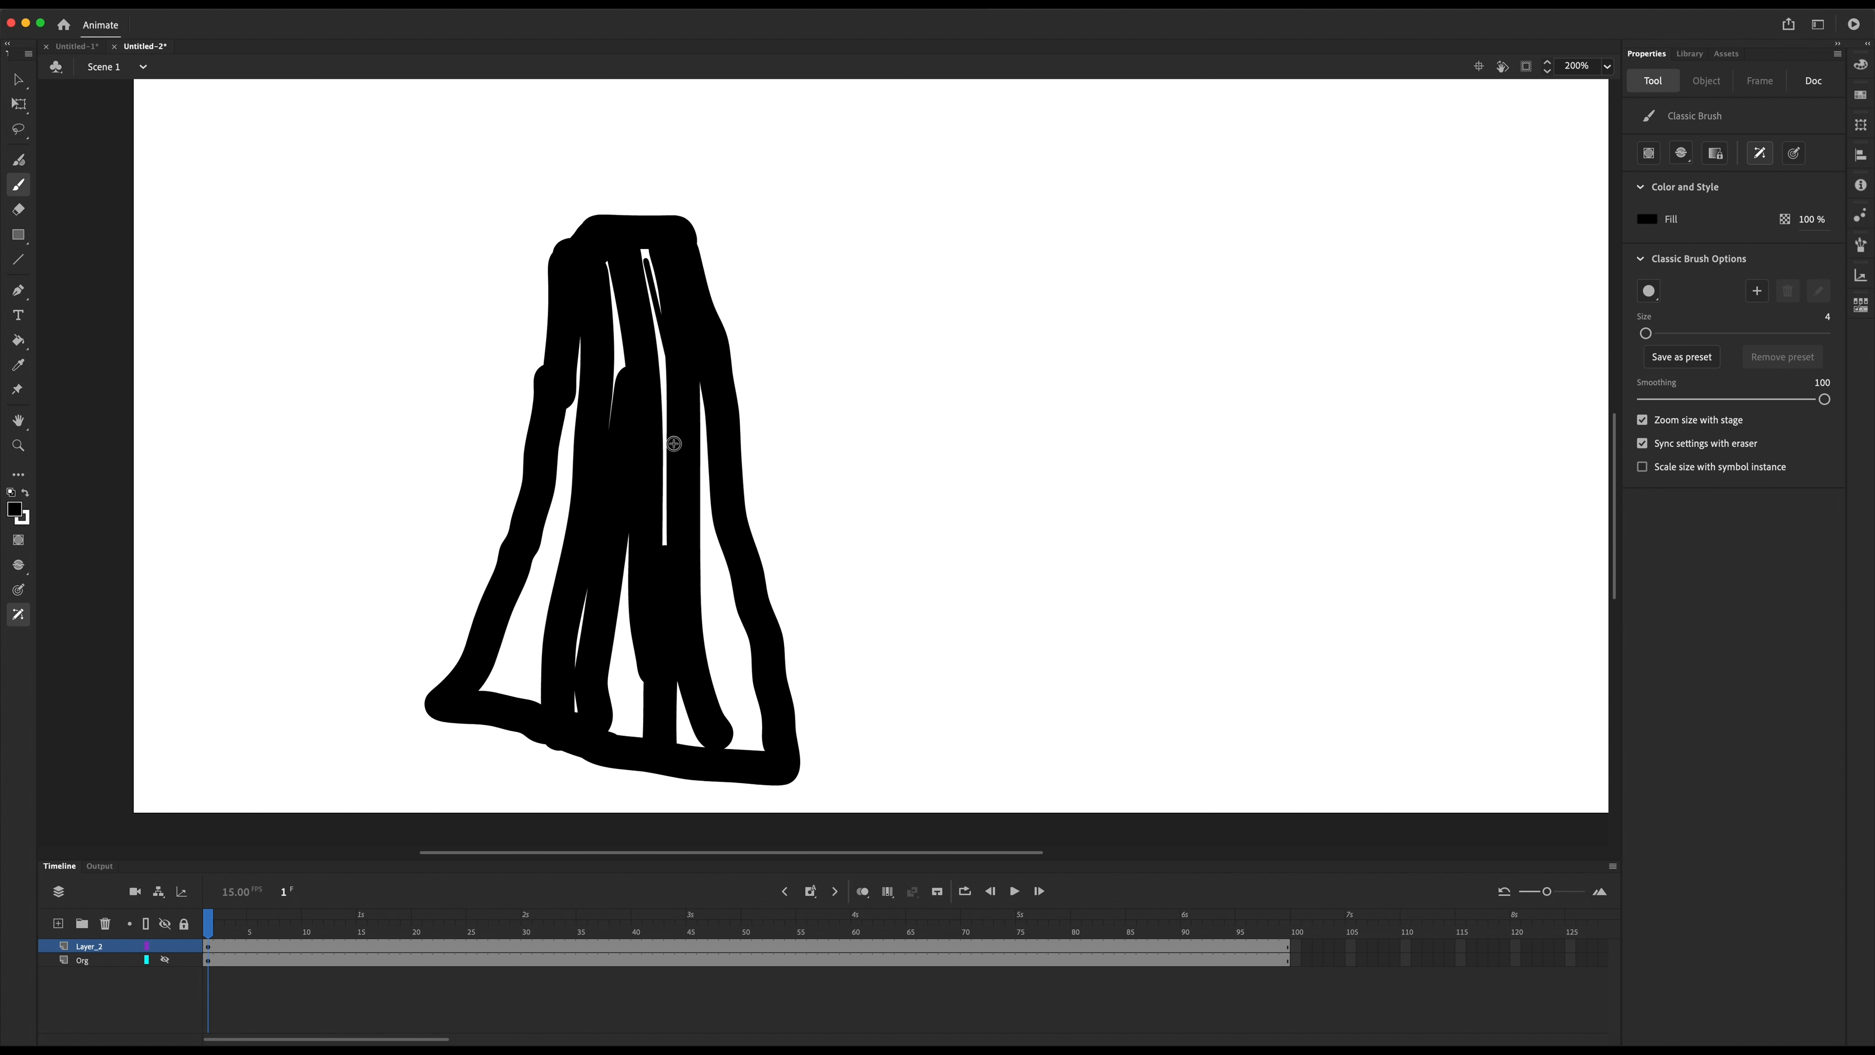
{"action": "left_click_drag", "start_coordinate": [702, 451], "coordinate": [736, 709]}
{"action": "left_click_drag", "start_coordinate": [742, 617], "coordinate": [754, 693]}
{"action": "left_click_drag", "start_coordinate": [1645, 333], "coordinate": [1651, 333]}
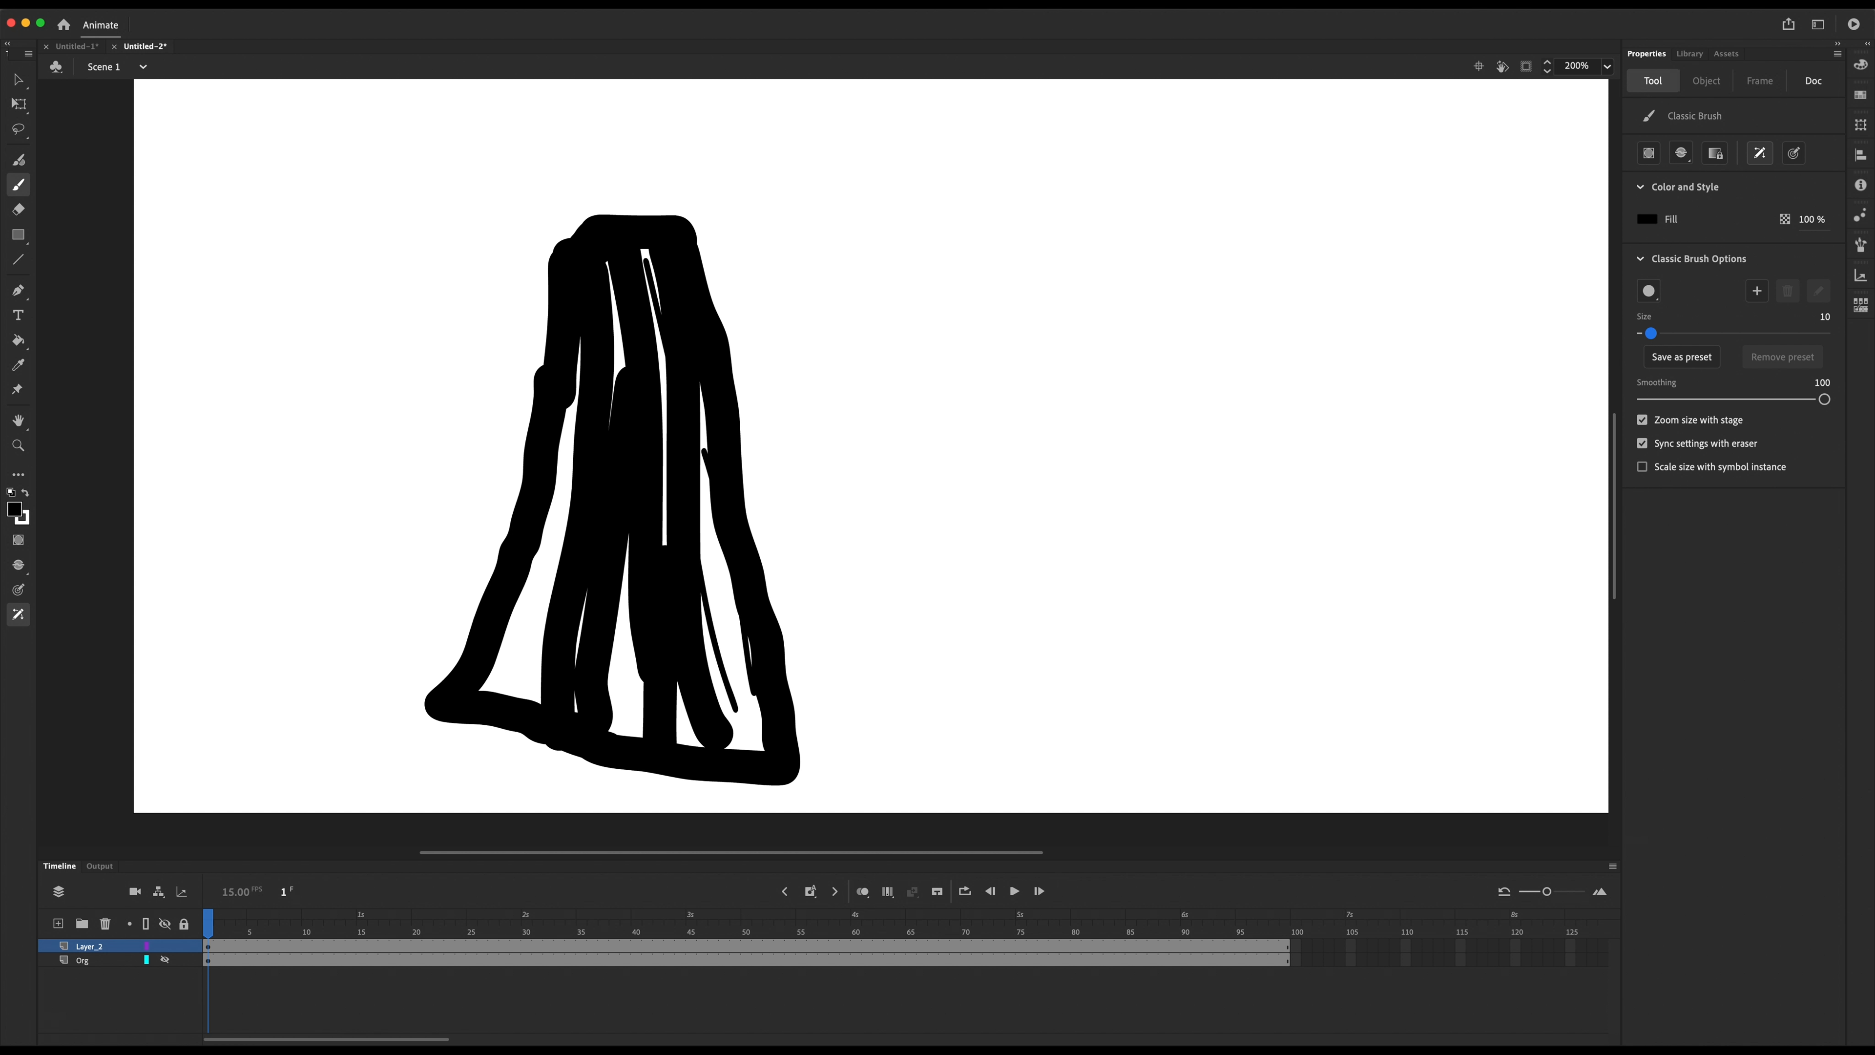
Step: Fill all the remaining white gaps inside the skirt outline with black using the Paint Bucket
{"action": "left_click", "coordinate": [18, 340]}
{"action": "left_click", "coordinate": [525, 624]}
{"action": "left_click", "coordinate": [645, 709]}
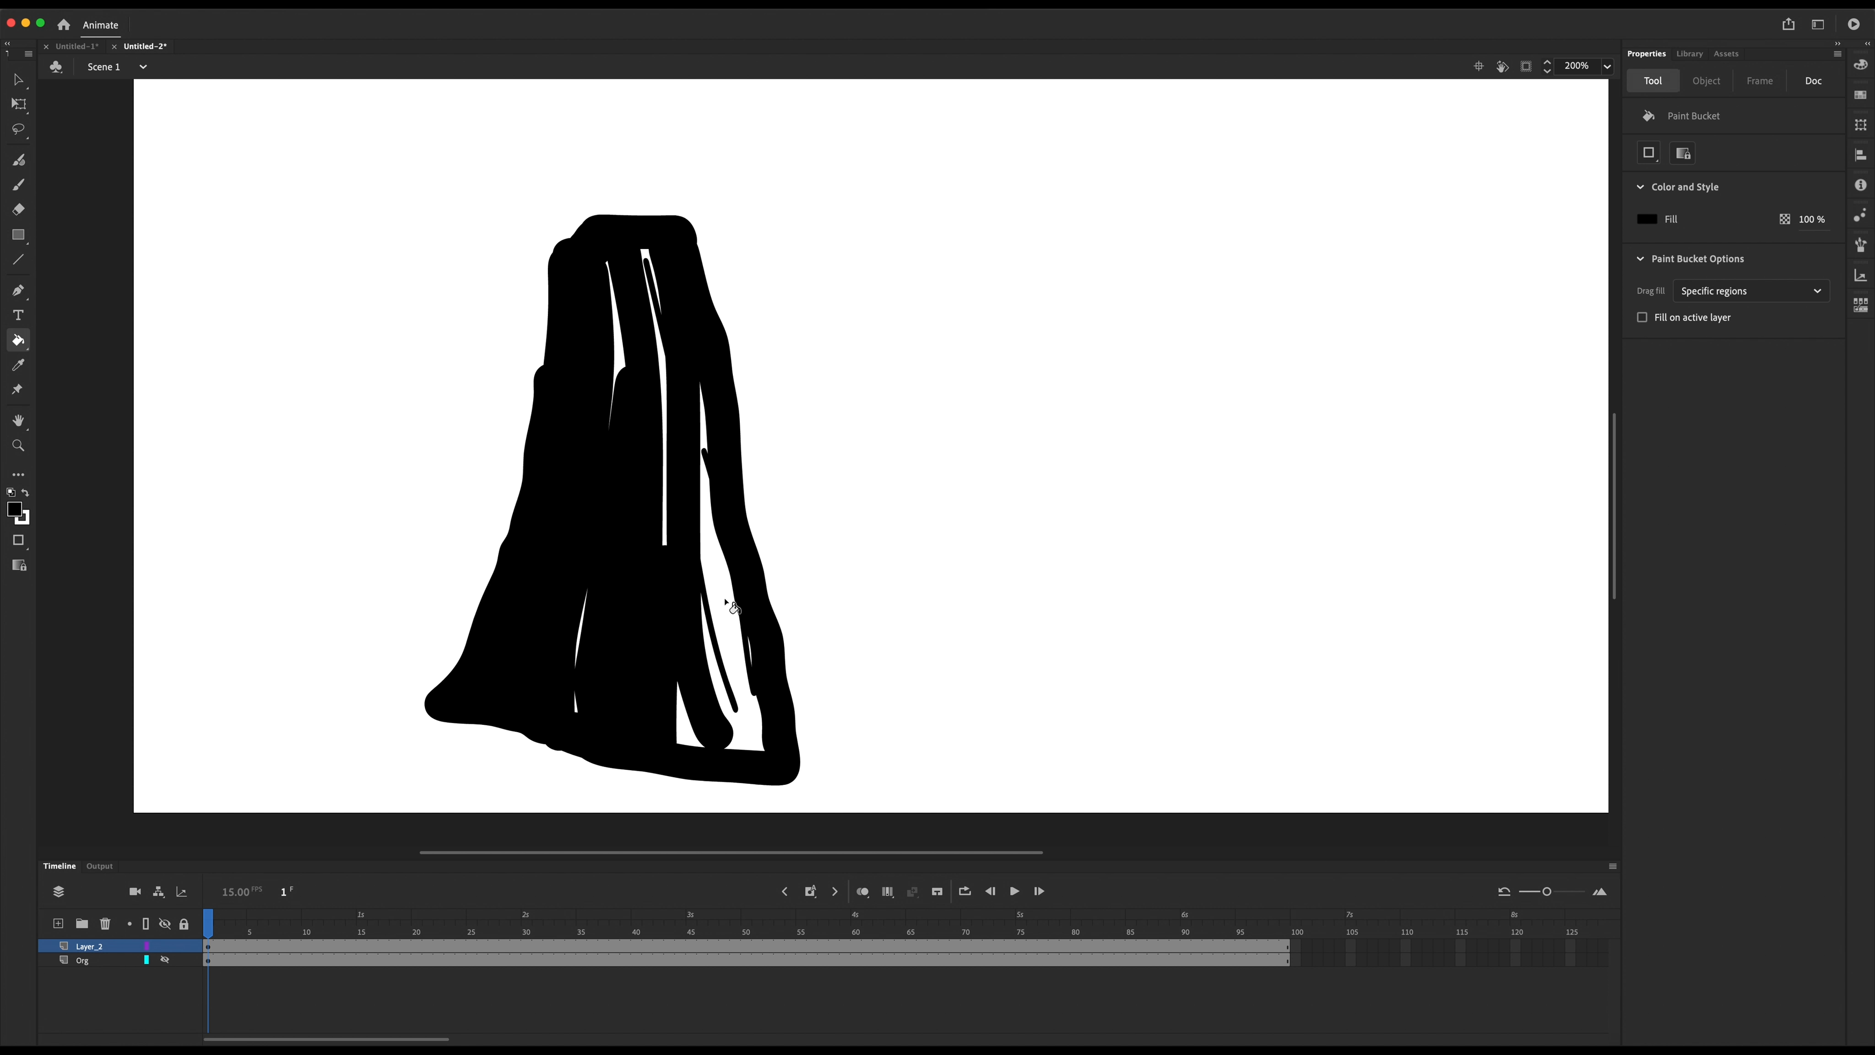
{"action": "left_click", "coordinate": [737, 653]}
{"action": "left_click", "coordinate": [661, 356]}
{"action": "left_click", "coordinate": [619, 354]}
{"action": "left_click", "coordinate": [681, 733]}
{"action": "left_click", "coordinate": [751, 648]}
{"action": "left_click", "coordinate": [580, 641]}
{"action": "left_click", "coordinate": [575, 708]}
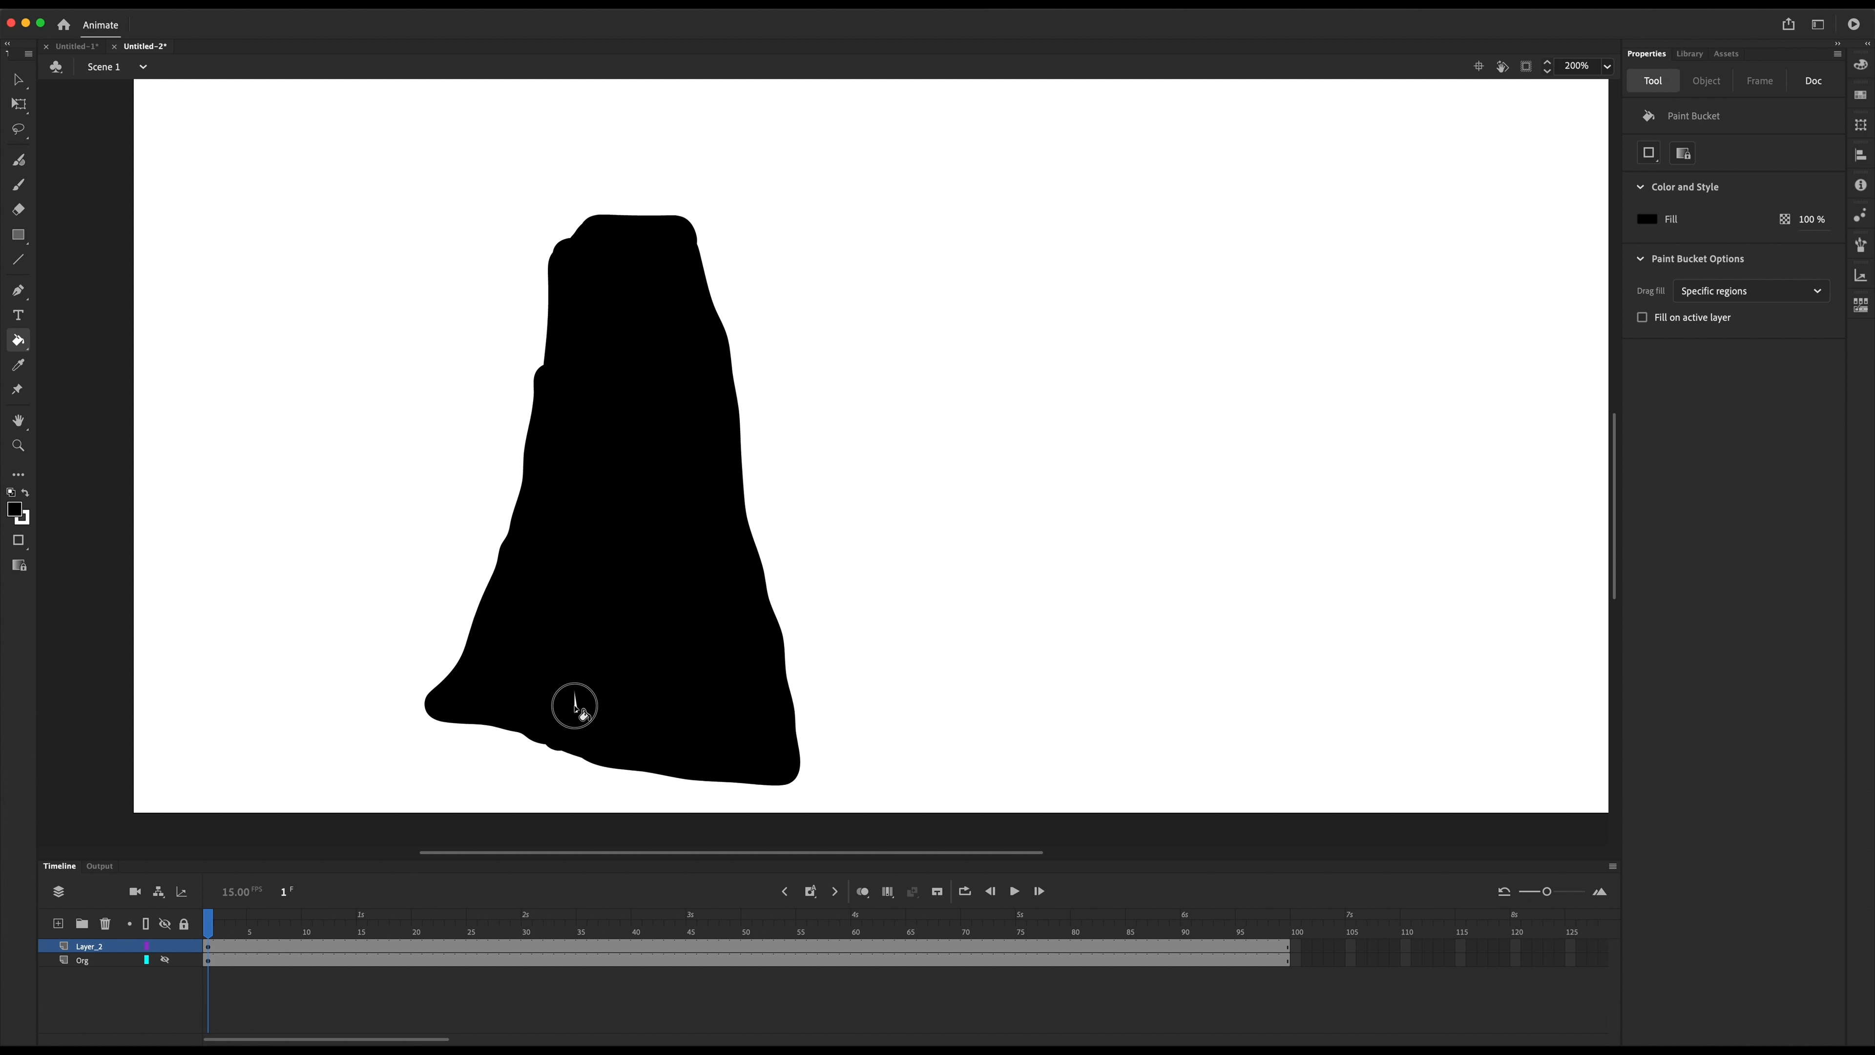
Step: Make the Org layer visible again and set its opacity to 50%
{"action": "left_click", "coordinate": [186, 958]}
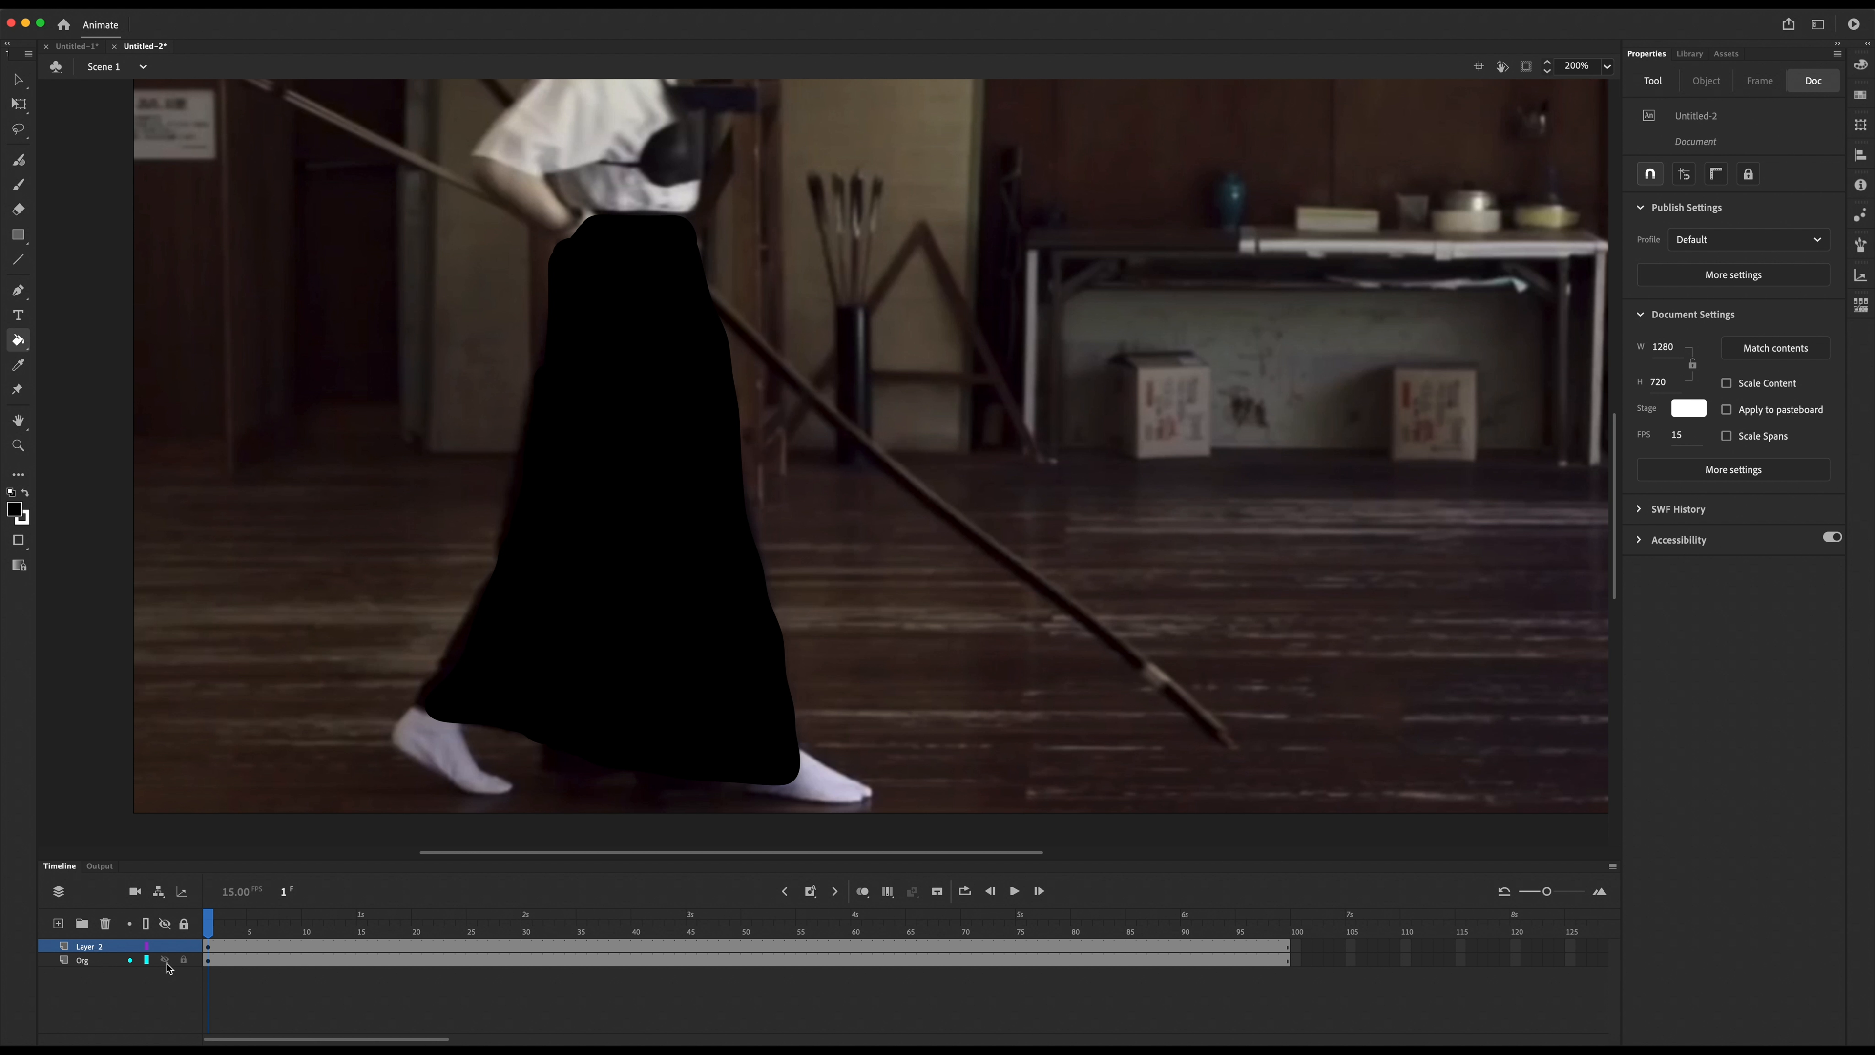
{"action": "left_click", "coordinate": [166, 960]}
{"action": "left_click", "coordinate": [166, 960]}
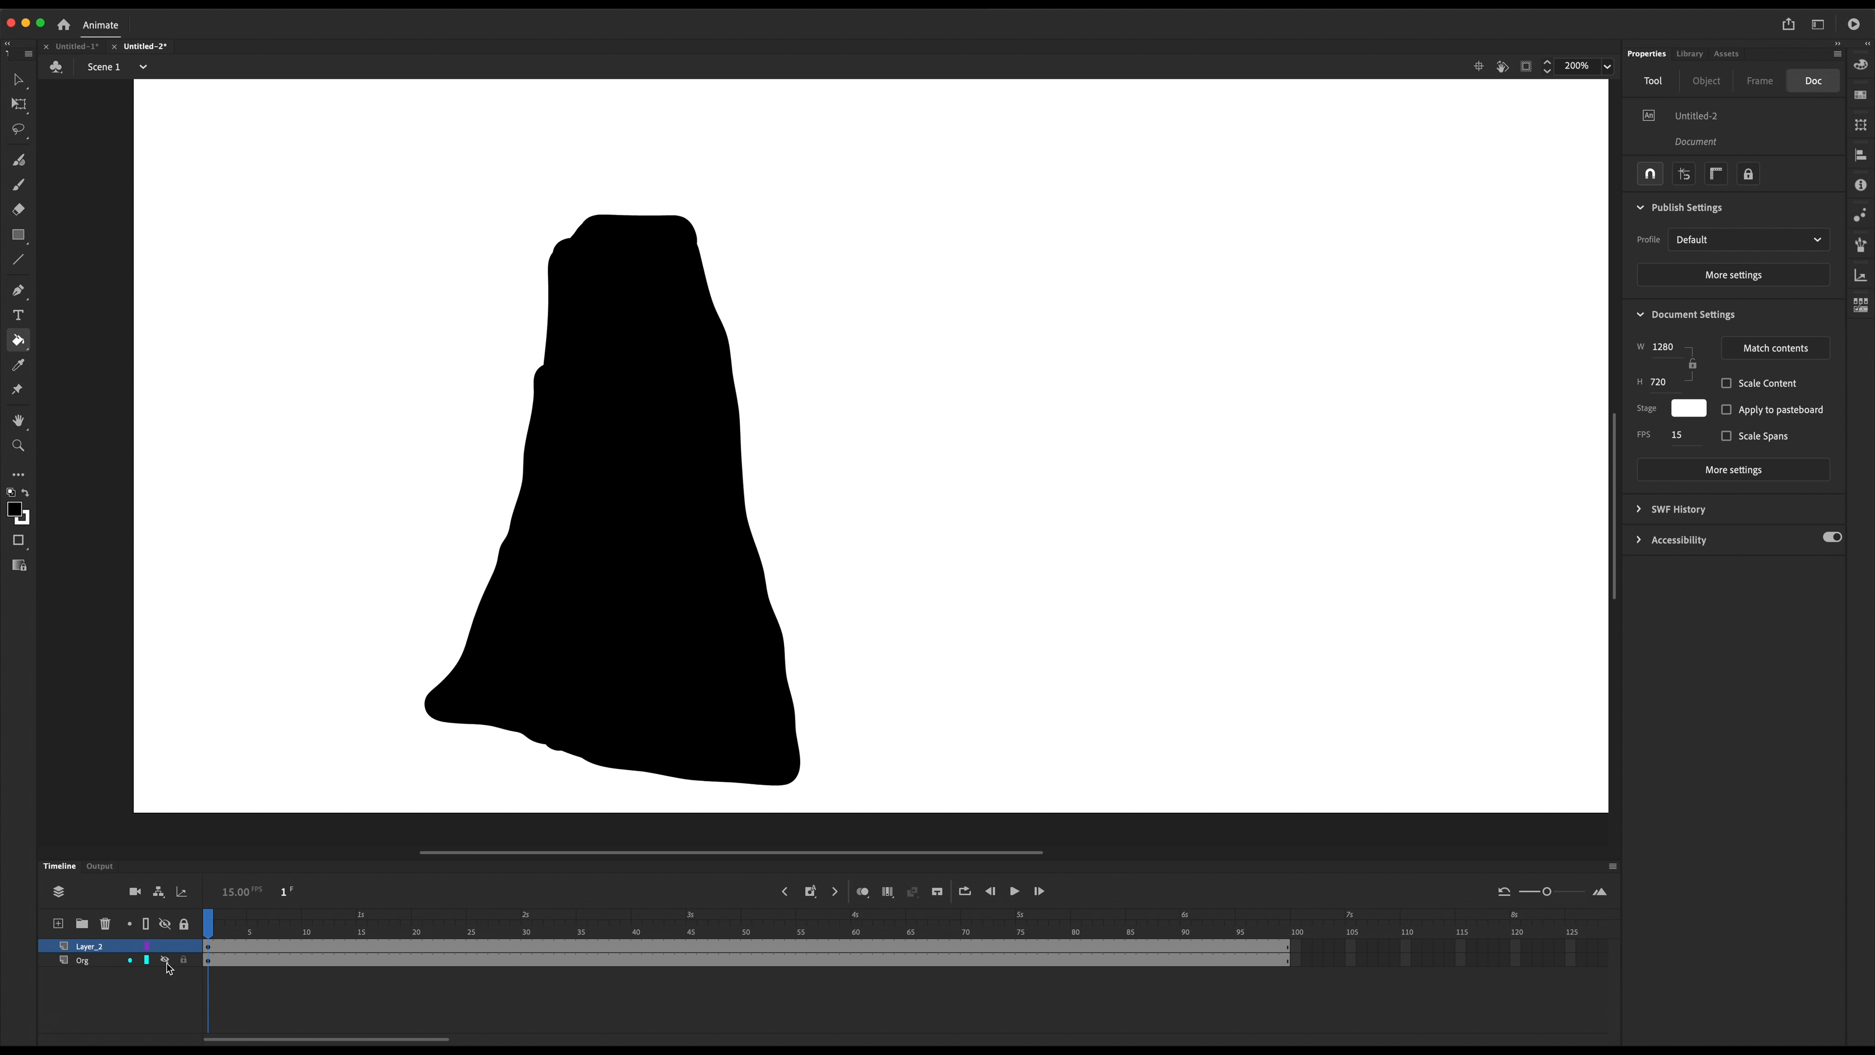
{"action": "left_click", "coordinate": [166, 960]}
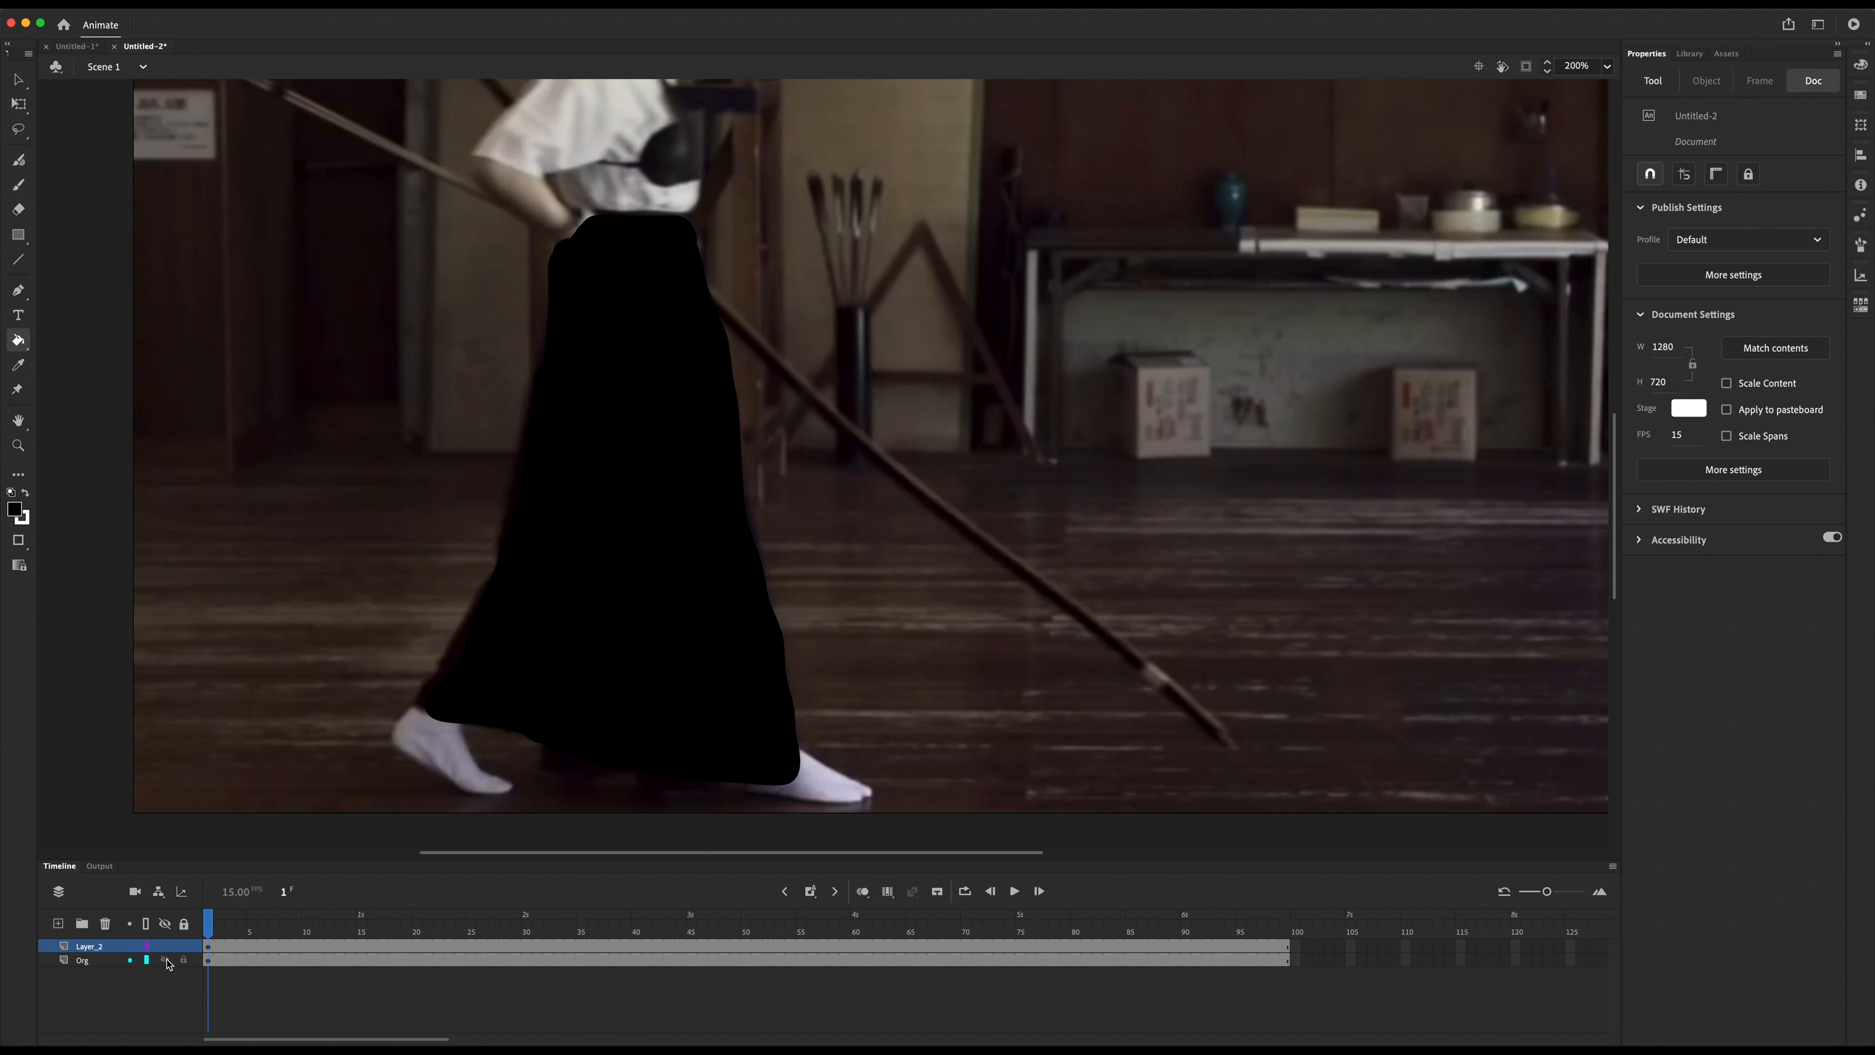
{"action": "double_click", "coordinate": [65, 961]}
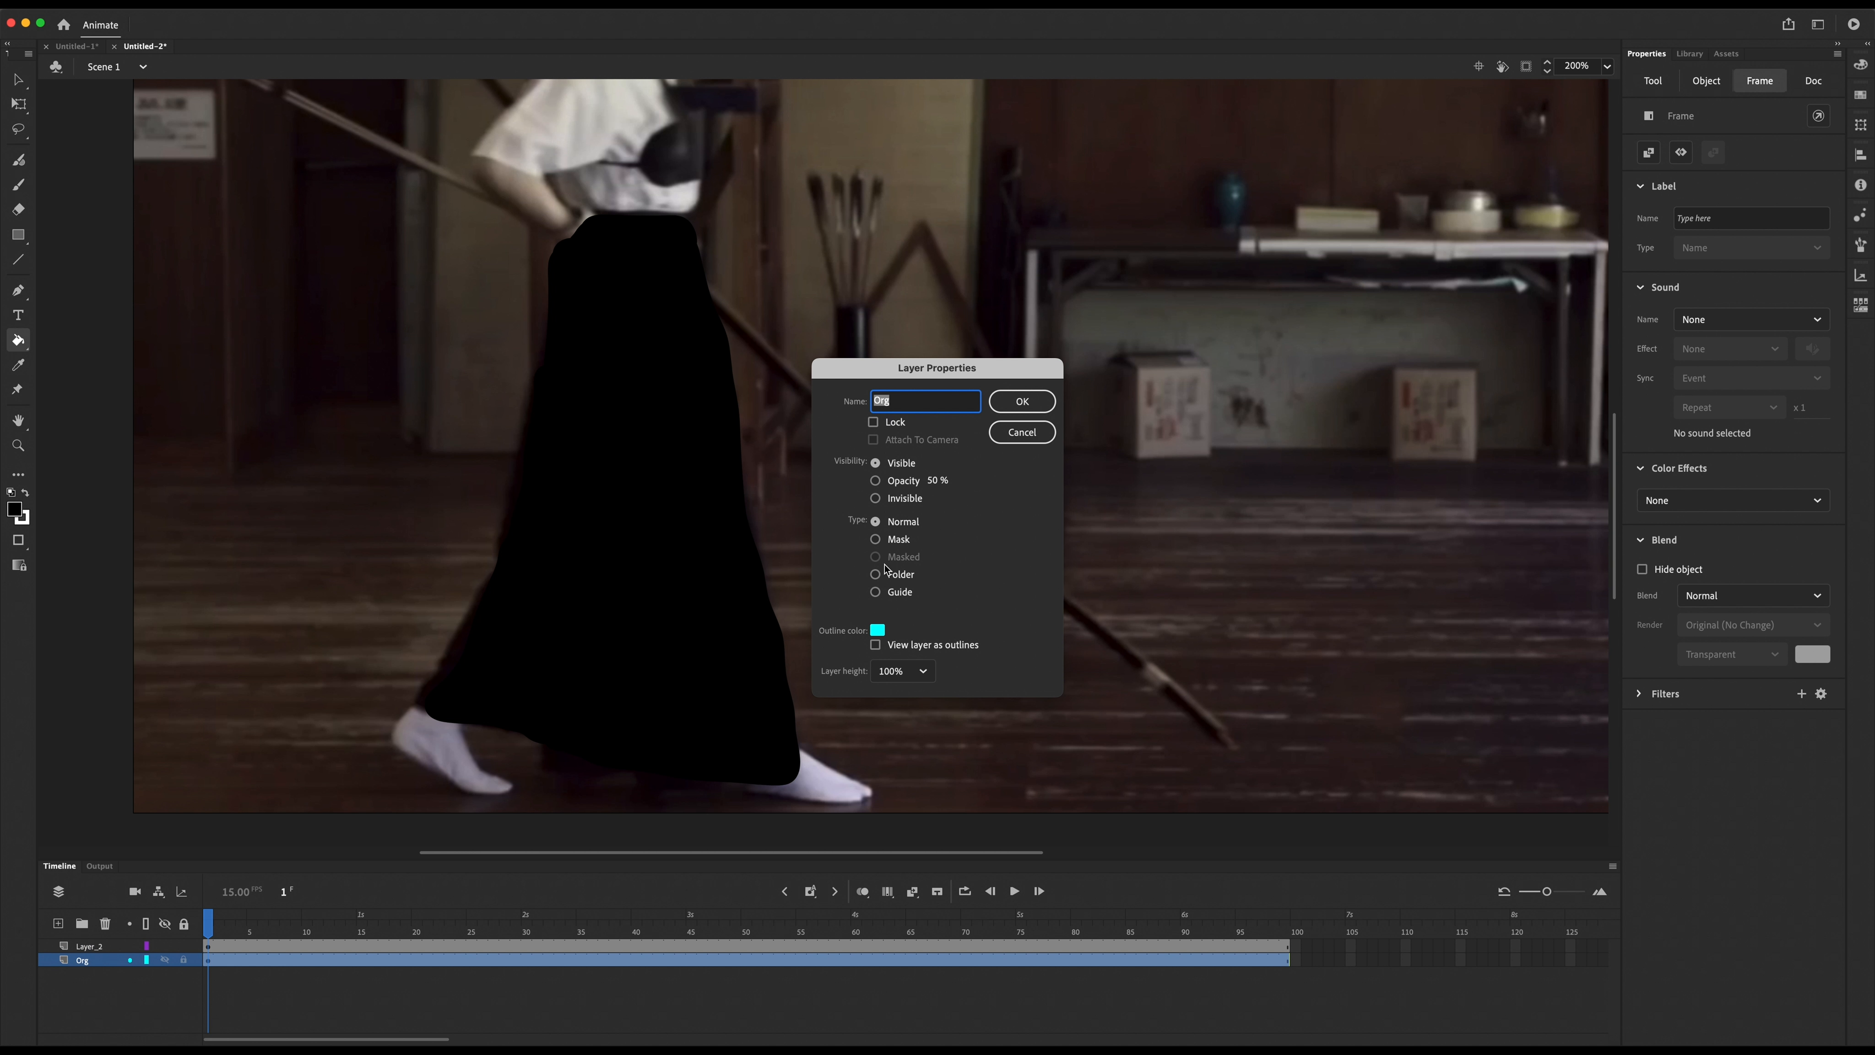
{"action": "left_click", "coordinate": [902, 481]}
{"action": "left_click", "coordinate": [1022, 403]}
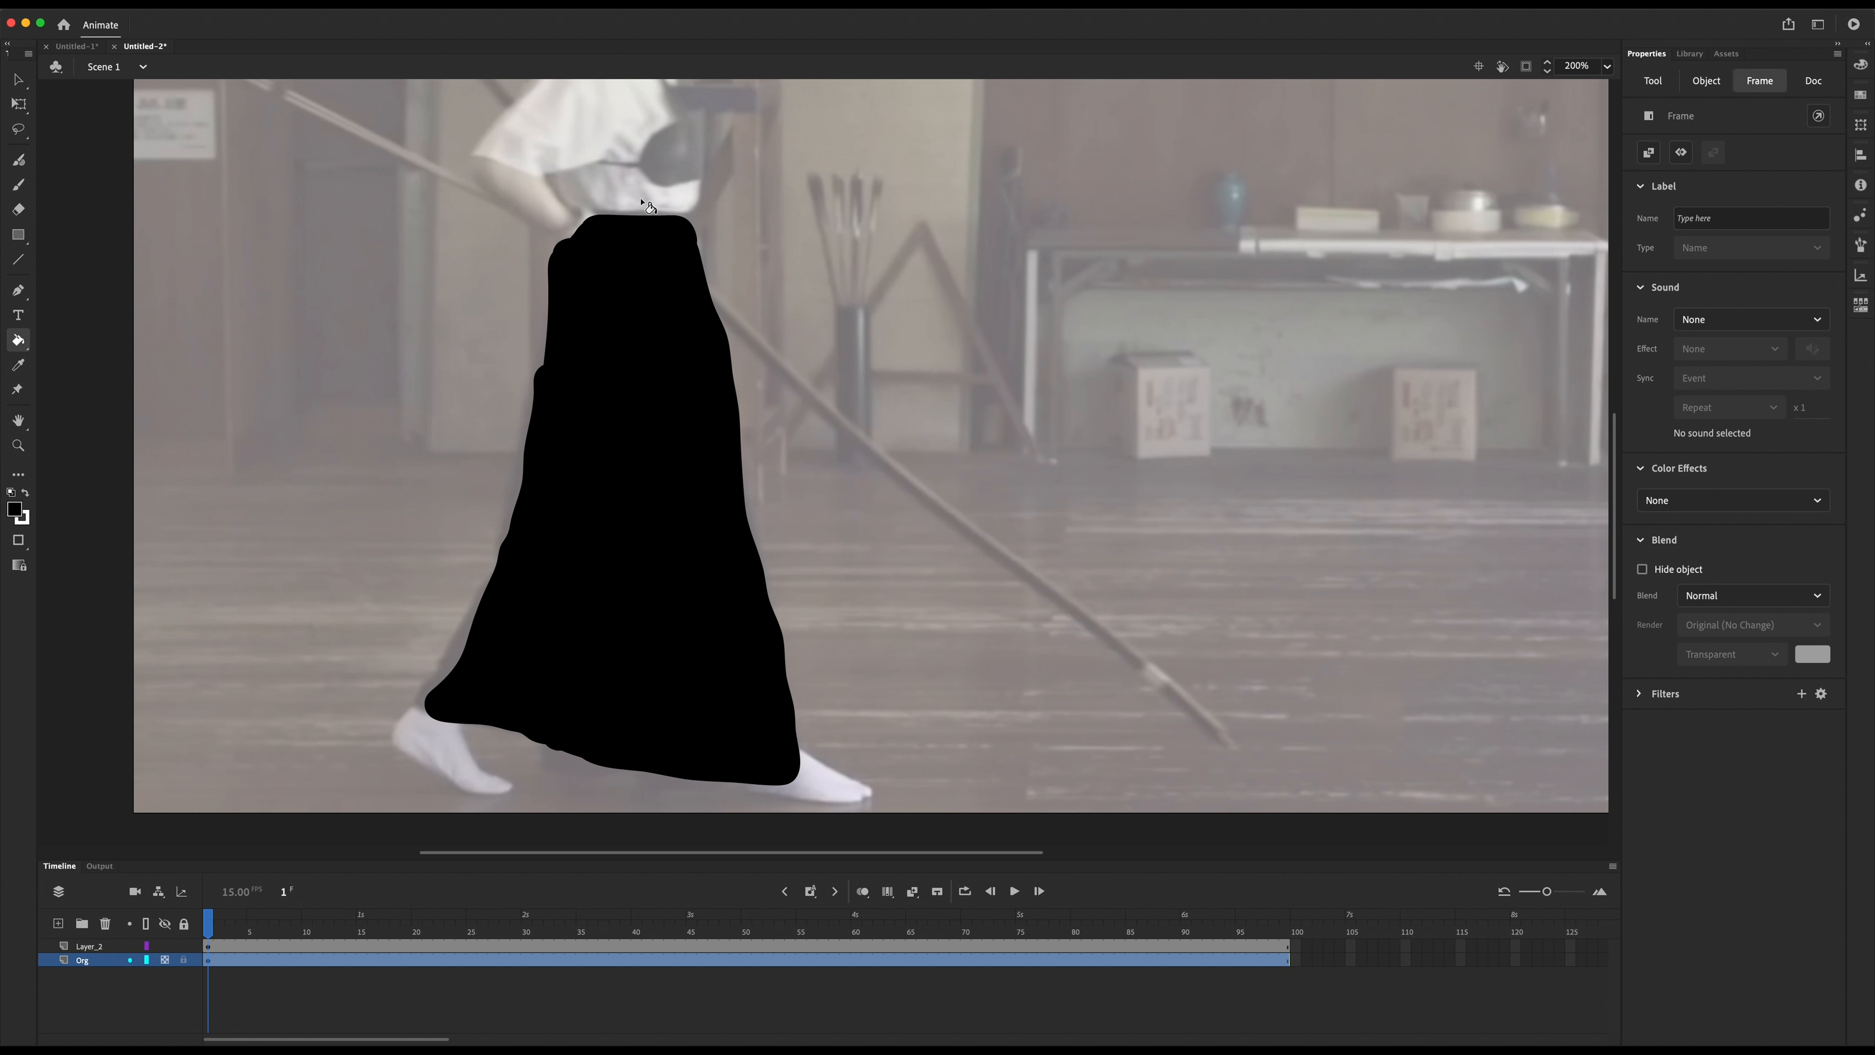
Step: Paint three gray fold lines over the skirt on Layer_2 with the Classic Brush at about size 6
{"action": "left_click", "coordinate": [18, 185]}
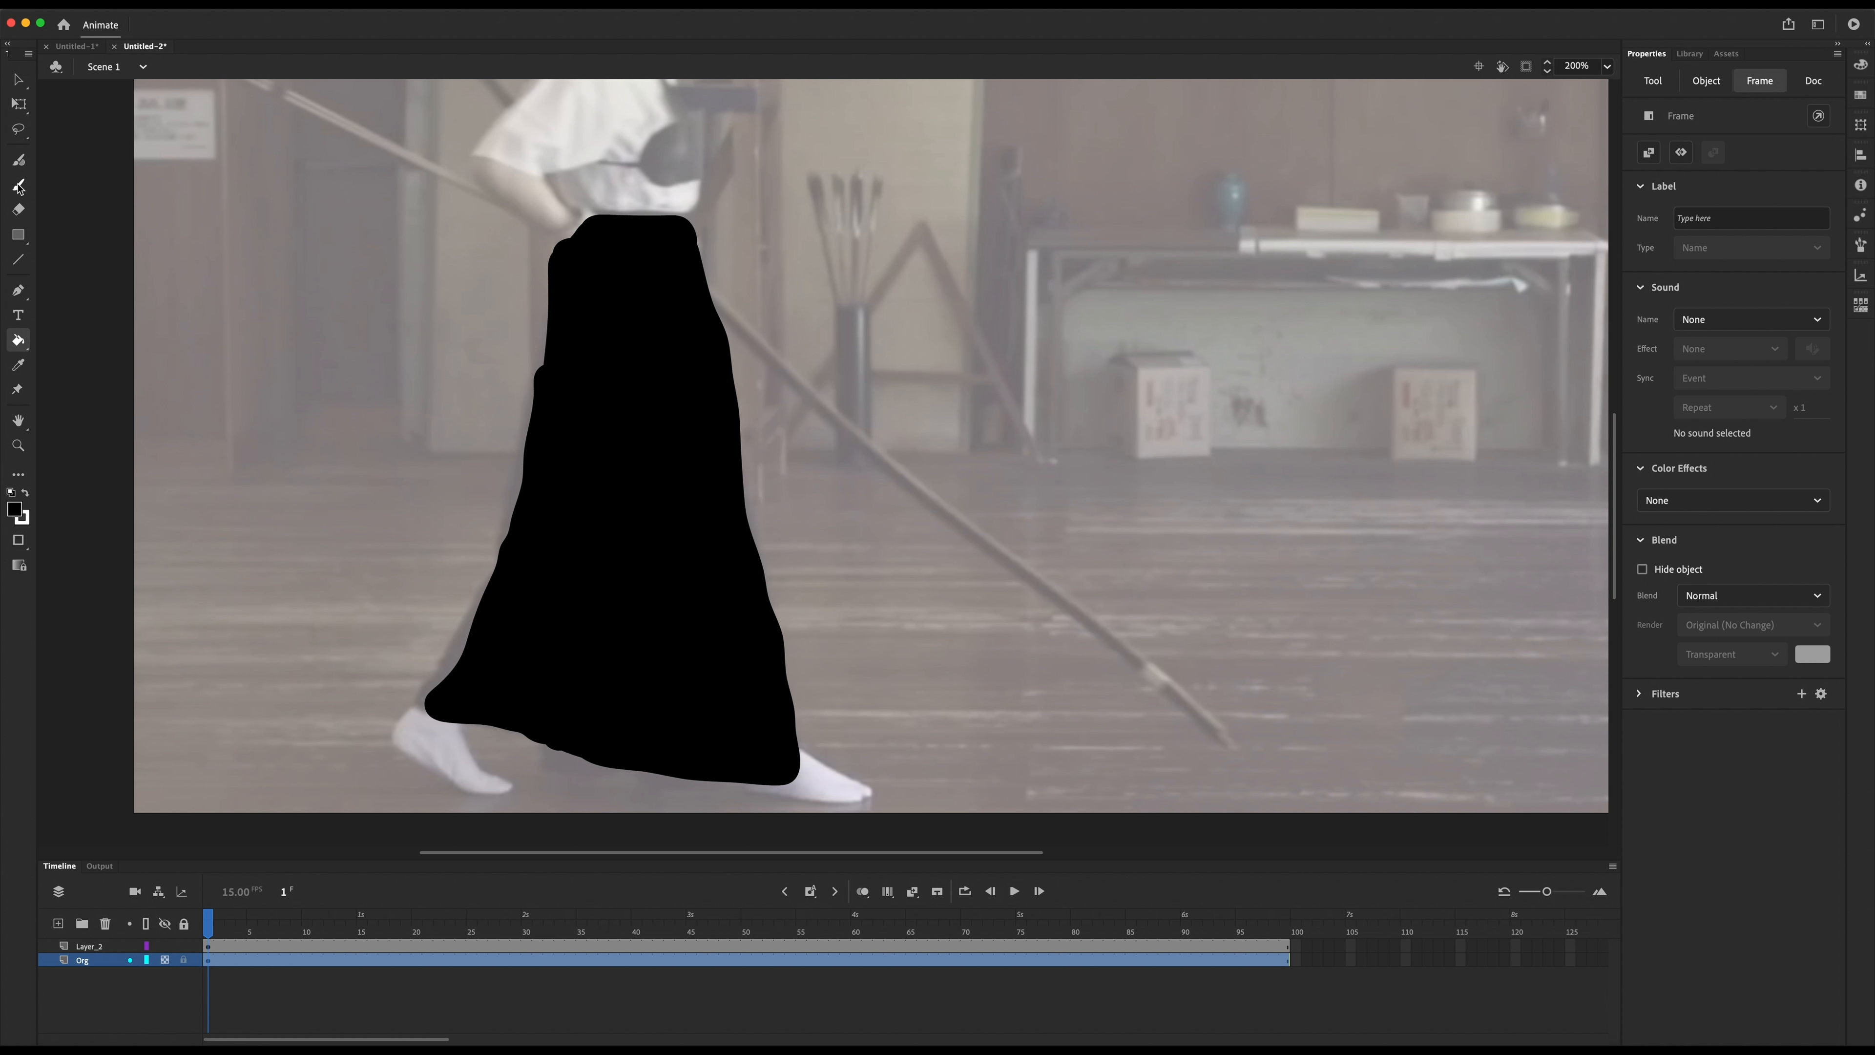
{"action": "left_click", "coordinate": [1658, 80]}
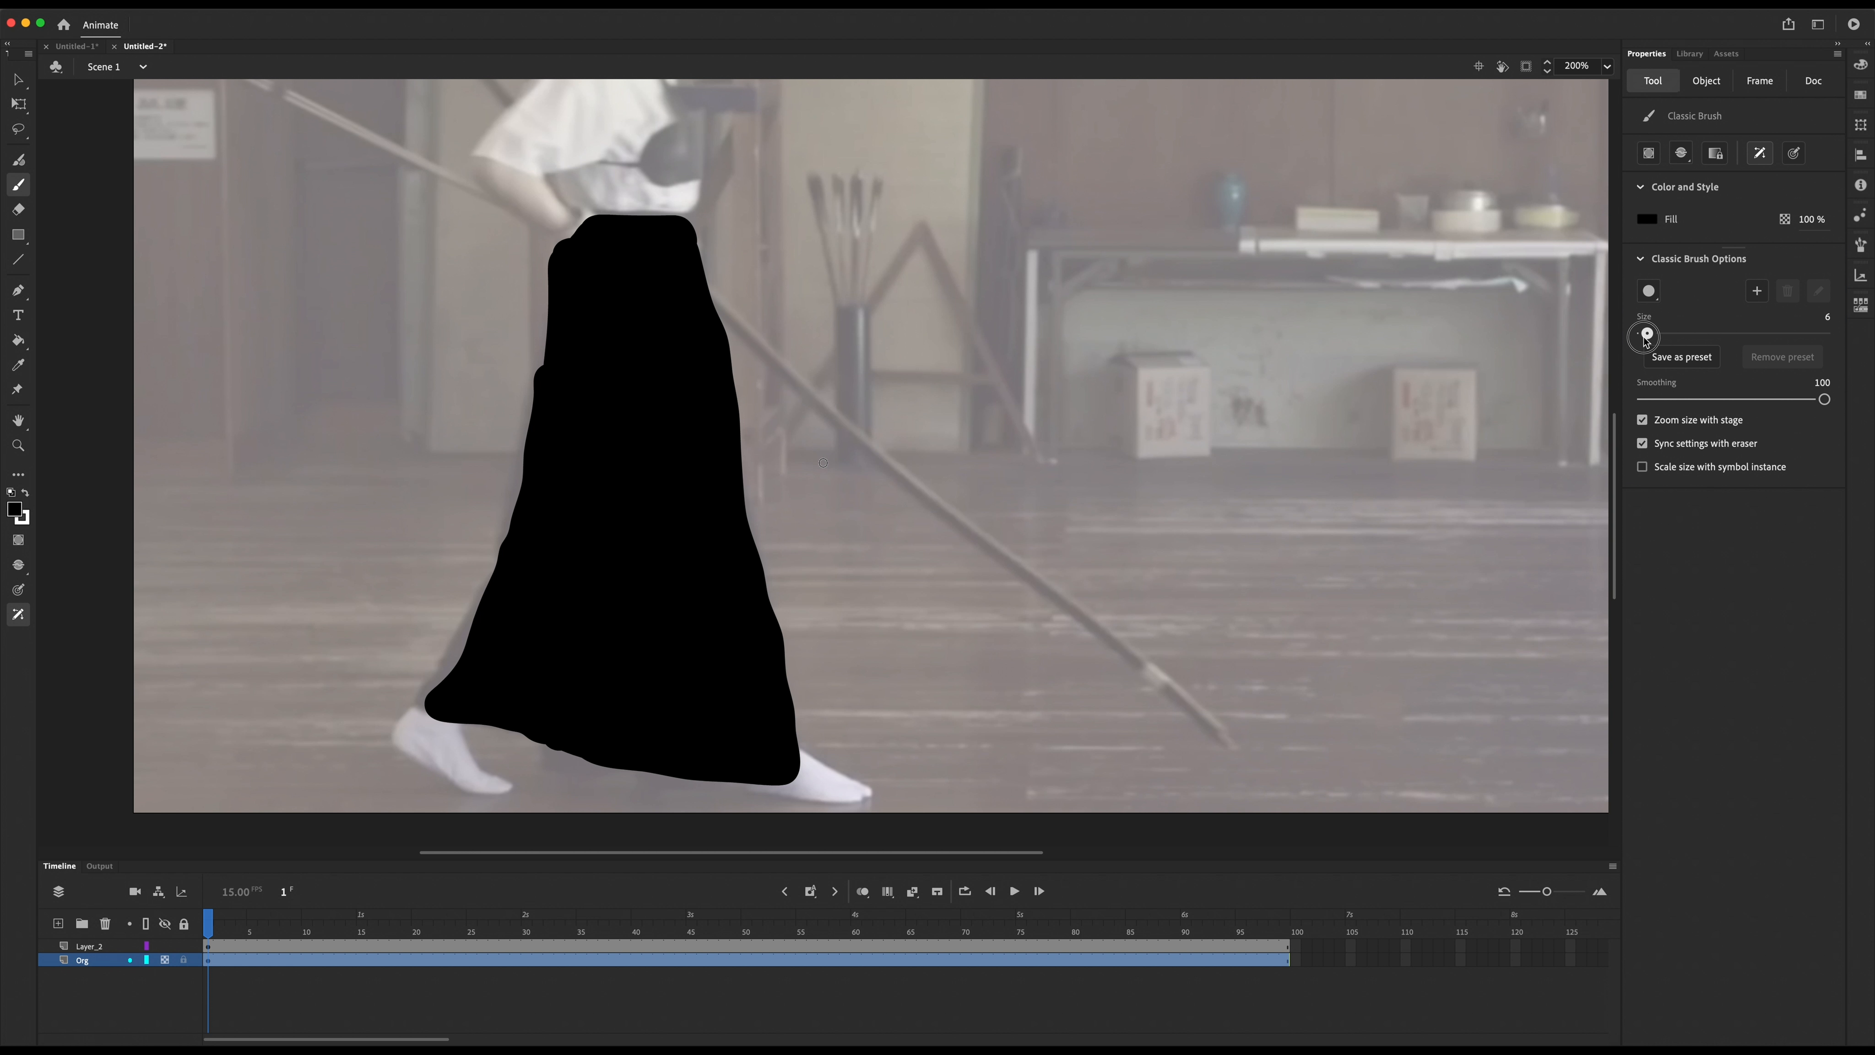
{"action": "left_click", "coordinate": [20, 510]}
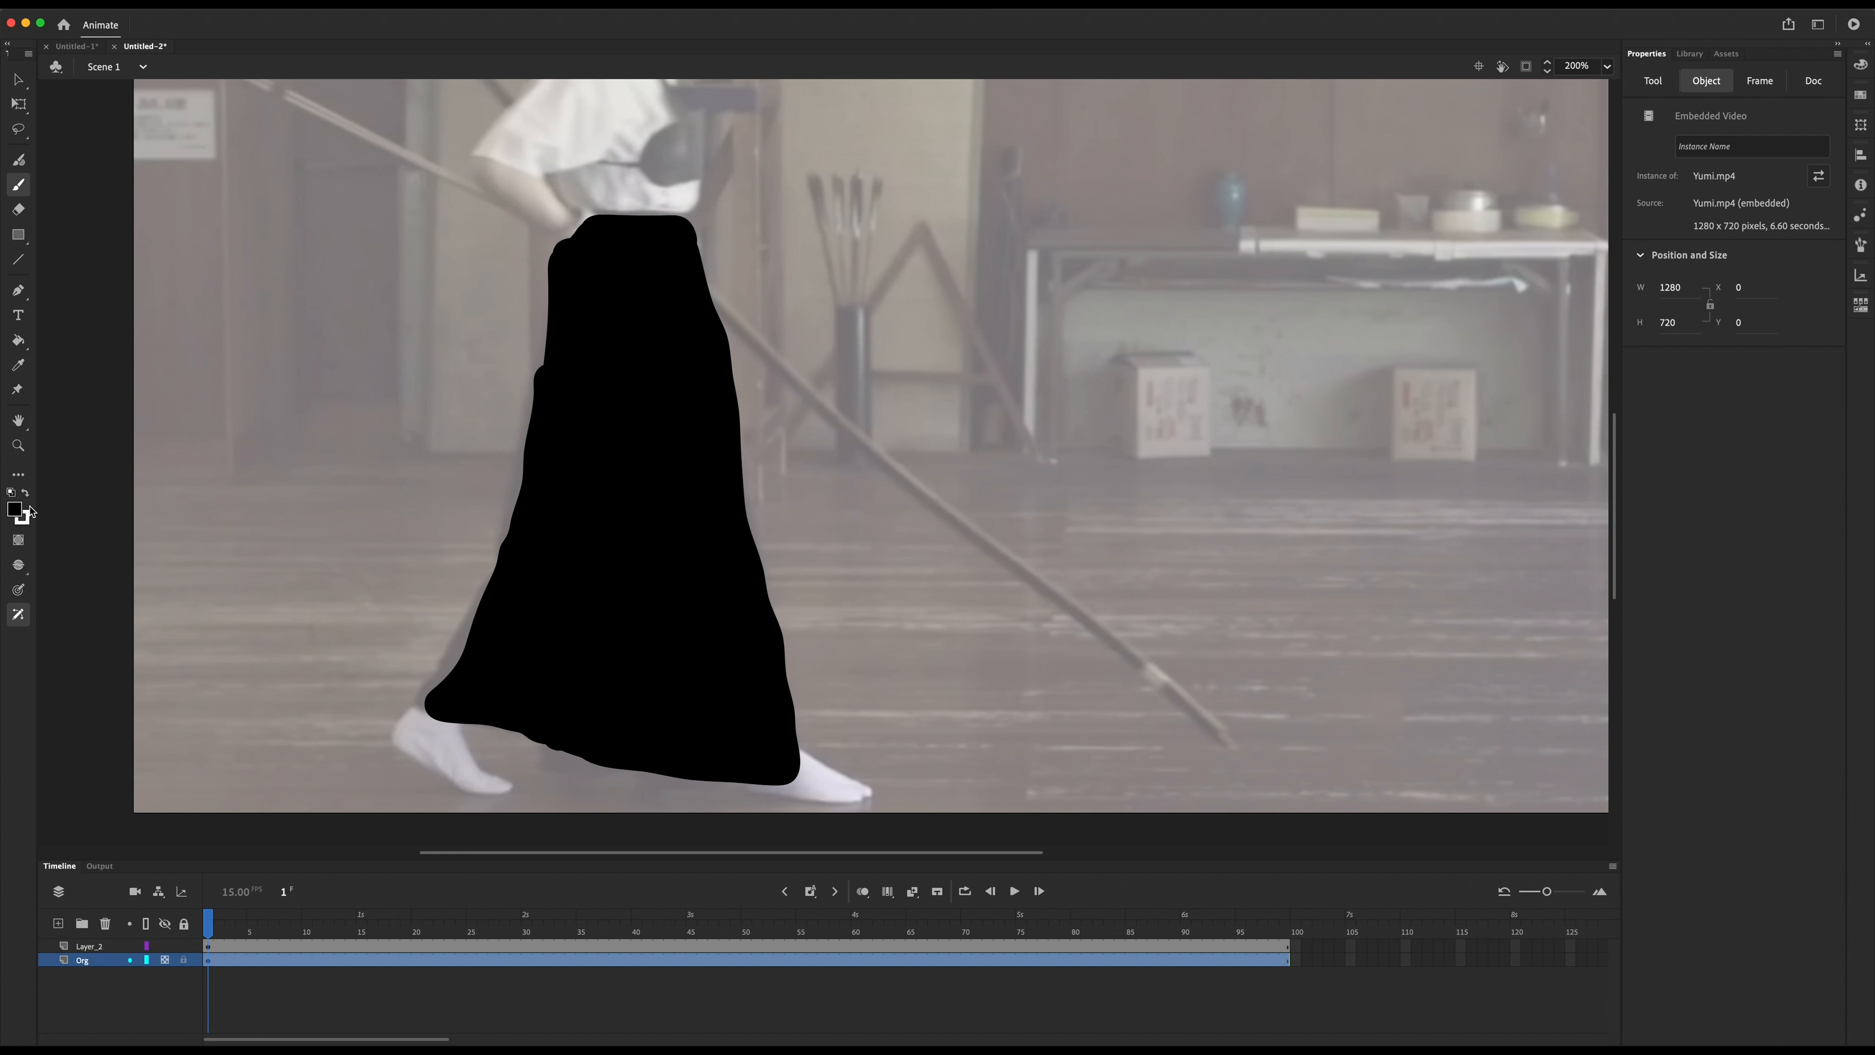
{"action": "left_click", "coordinate": [30, 510]}
{"action": "left_click", "coordinate": [86, 579]}
{"action": "left_click", "coordinate": [89, 946]}
{"action": "left_click_drag", "start_coordinate": [611, 313], "coordinate": [589, 669]}
{"action": "left_click_drag", "start_coordinate": [641, 267], "coordinate": [699, 698]}
{"action": "left_click_drag", "start_coordinate": [752, 651], "coordinate": [764, 752]}
Step: Insert a keyframe at frame 2 of Layer_2 after scrubbing through the footage, and select that frame
{"action": "mouse_move", "coordinate": [208, 924]}
{"action": "left_mouse_down"}
{"action": "mouse_move", "coordinate": [314, 934]}
{"action": "mouse_move", "coordinate": [168, 925]}
{"action": "mouse_move", "coordinate": [565, 946]}
{"action": "left_mouse_up"}
{"action": "left_click", "coordinate": [811, 892]}
{"action": "left_click", "coordinate": [264, 925]}
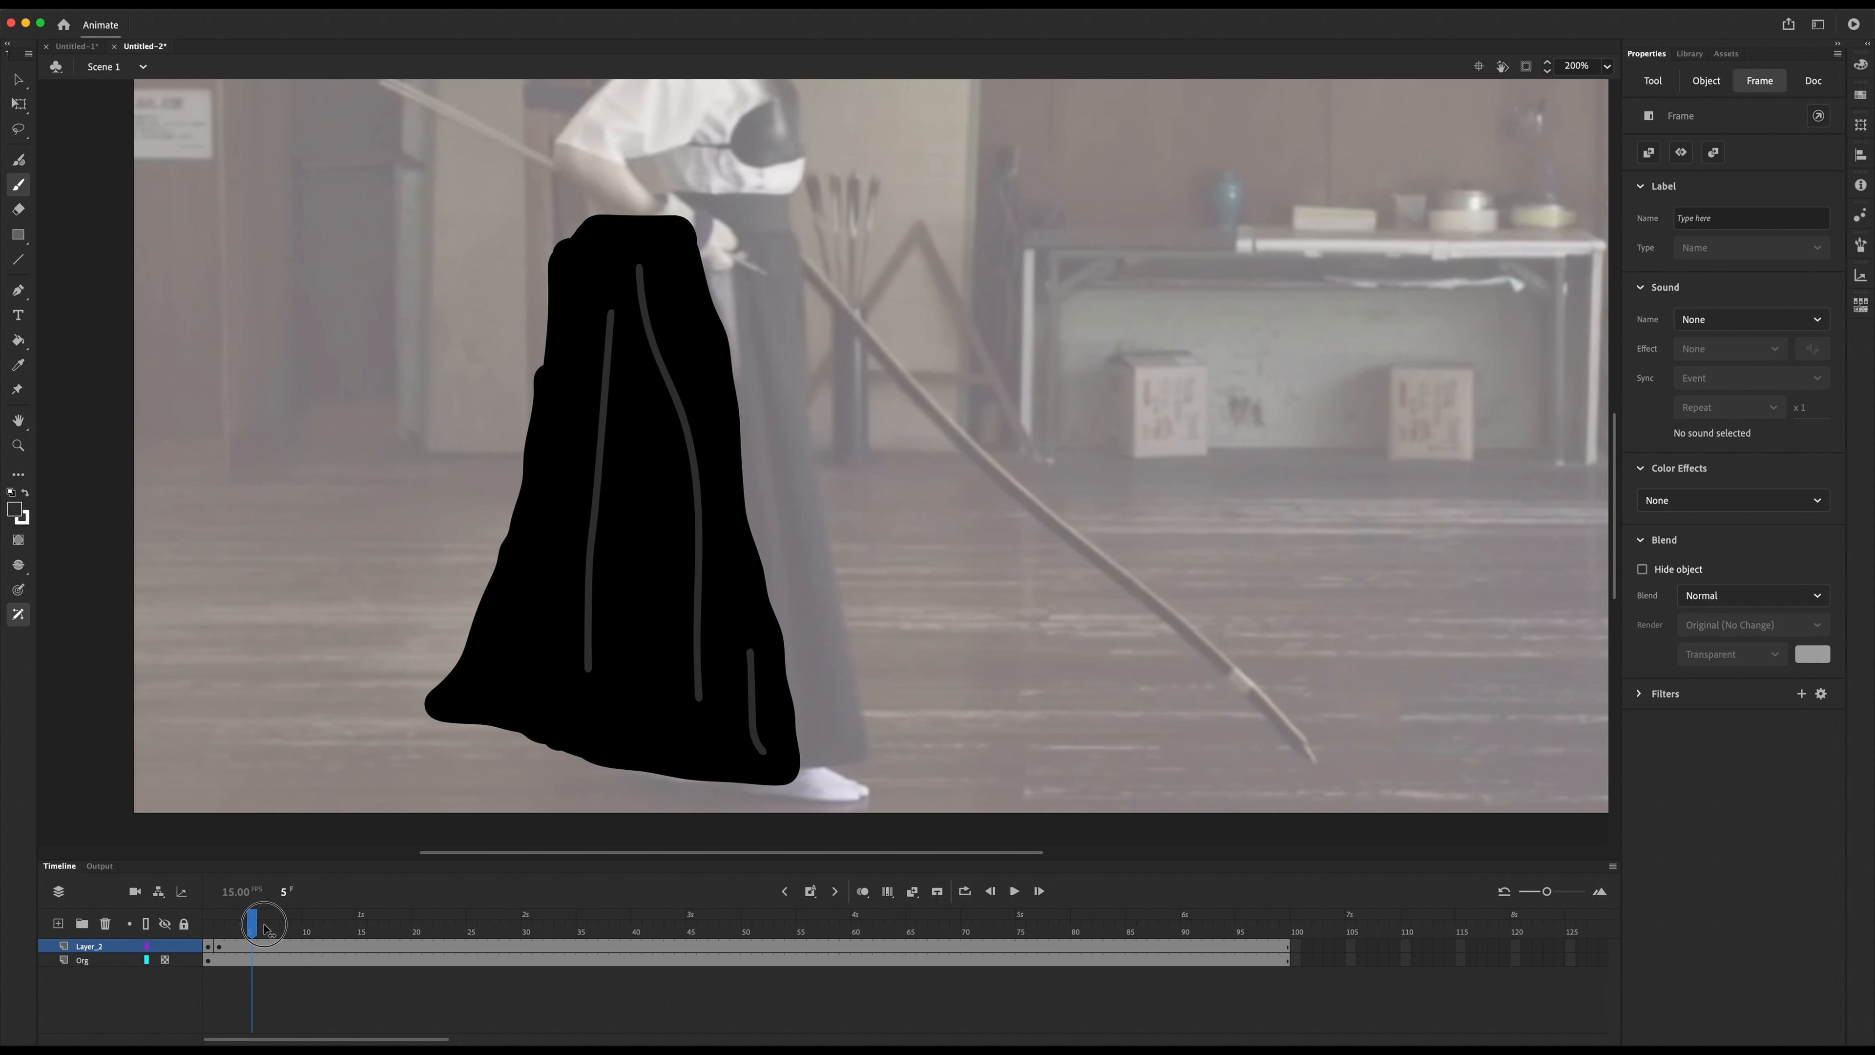
{"action": "left_click", "coordinate": [219, 947]}
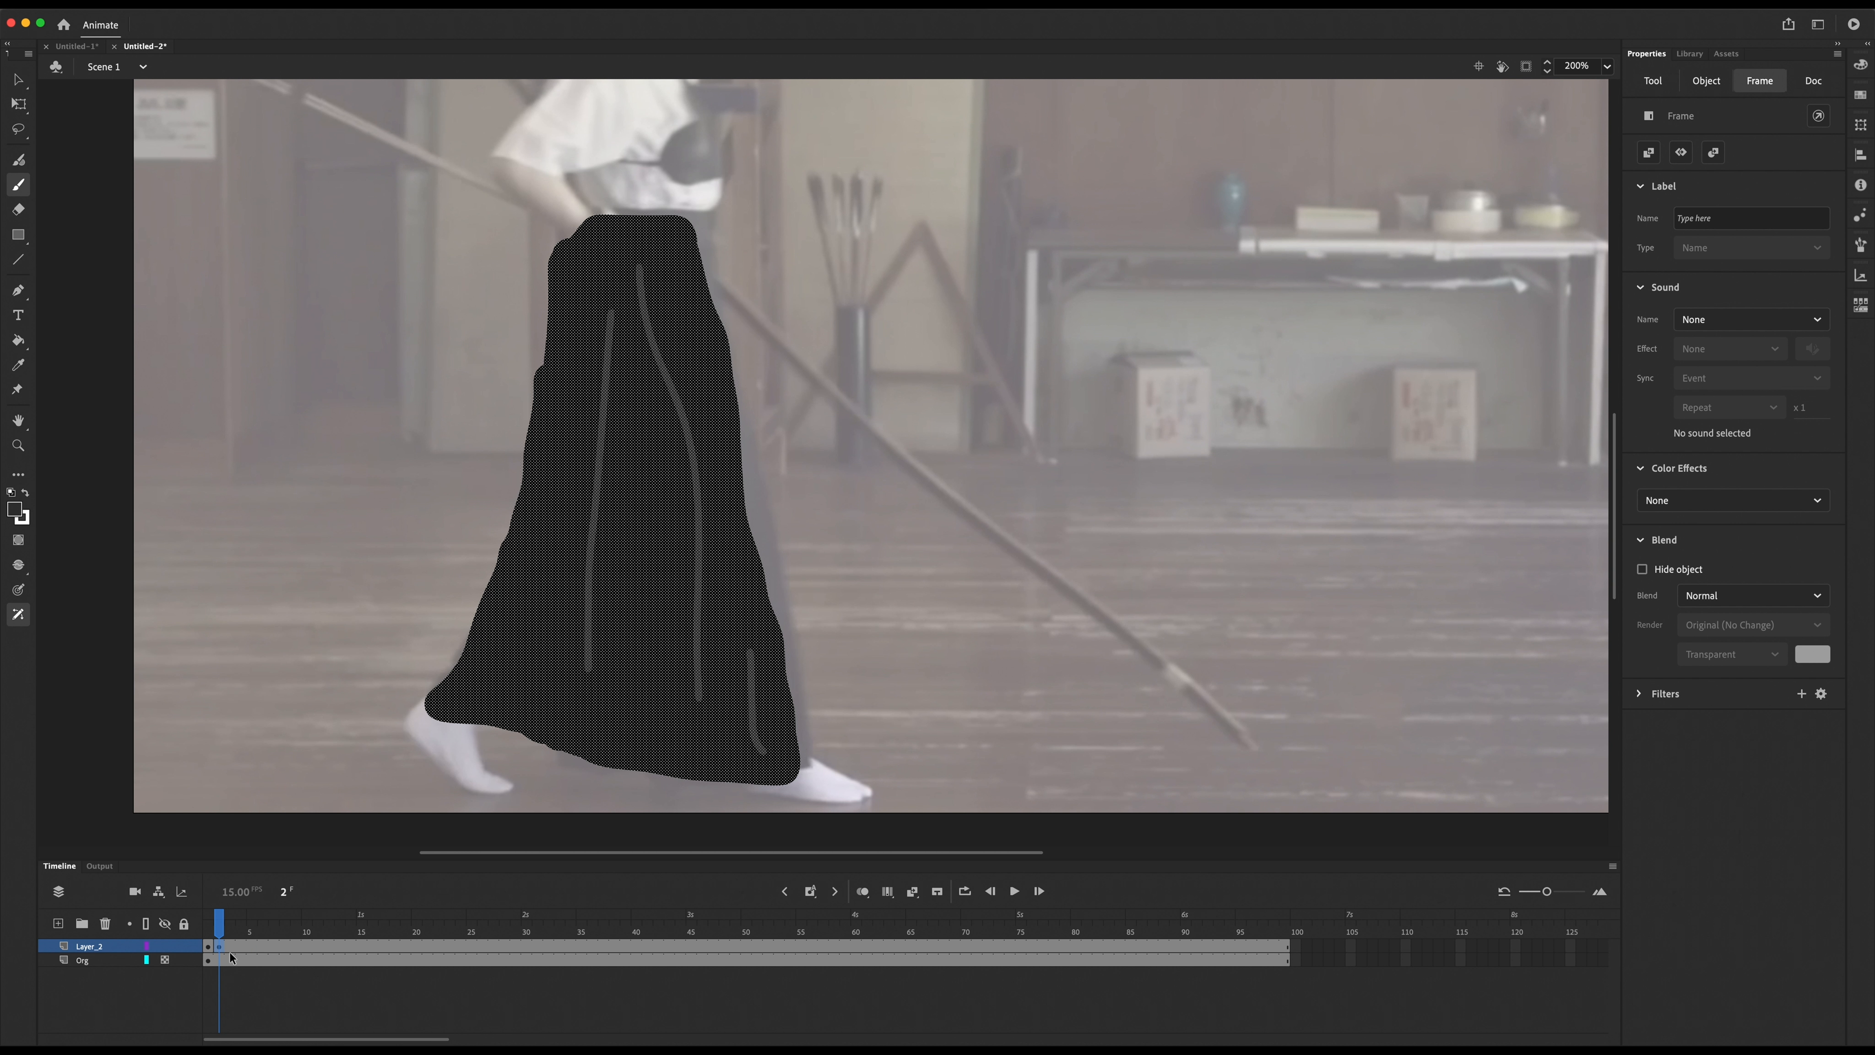
Step: On frame 2, extend the skirt's front edge with a size 16 black brush and erase the excess along its back edge
{"action": "key", "text": "i"}
{"action": "left_click", "coordinate": [710, 491]}
{"action": "key", "text": "b"}
{"action": "left_click_drag", "start_coordinate": [695, 228], "coordinate": [815, 752]}
{"action": "key", "text": "e"}
{"action": "left_click_drag", "start_coordinate": [566, 236], "coordinate": [503, 546]}
{"action": "key", "text": "b"}
{"action": "key", "text": "super+z"}
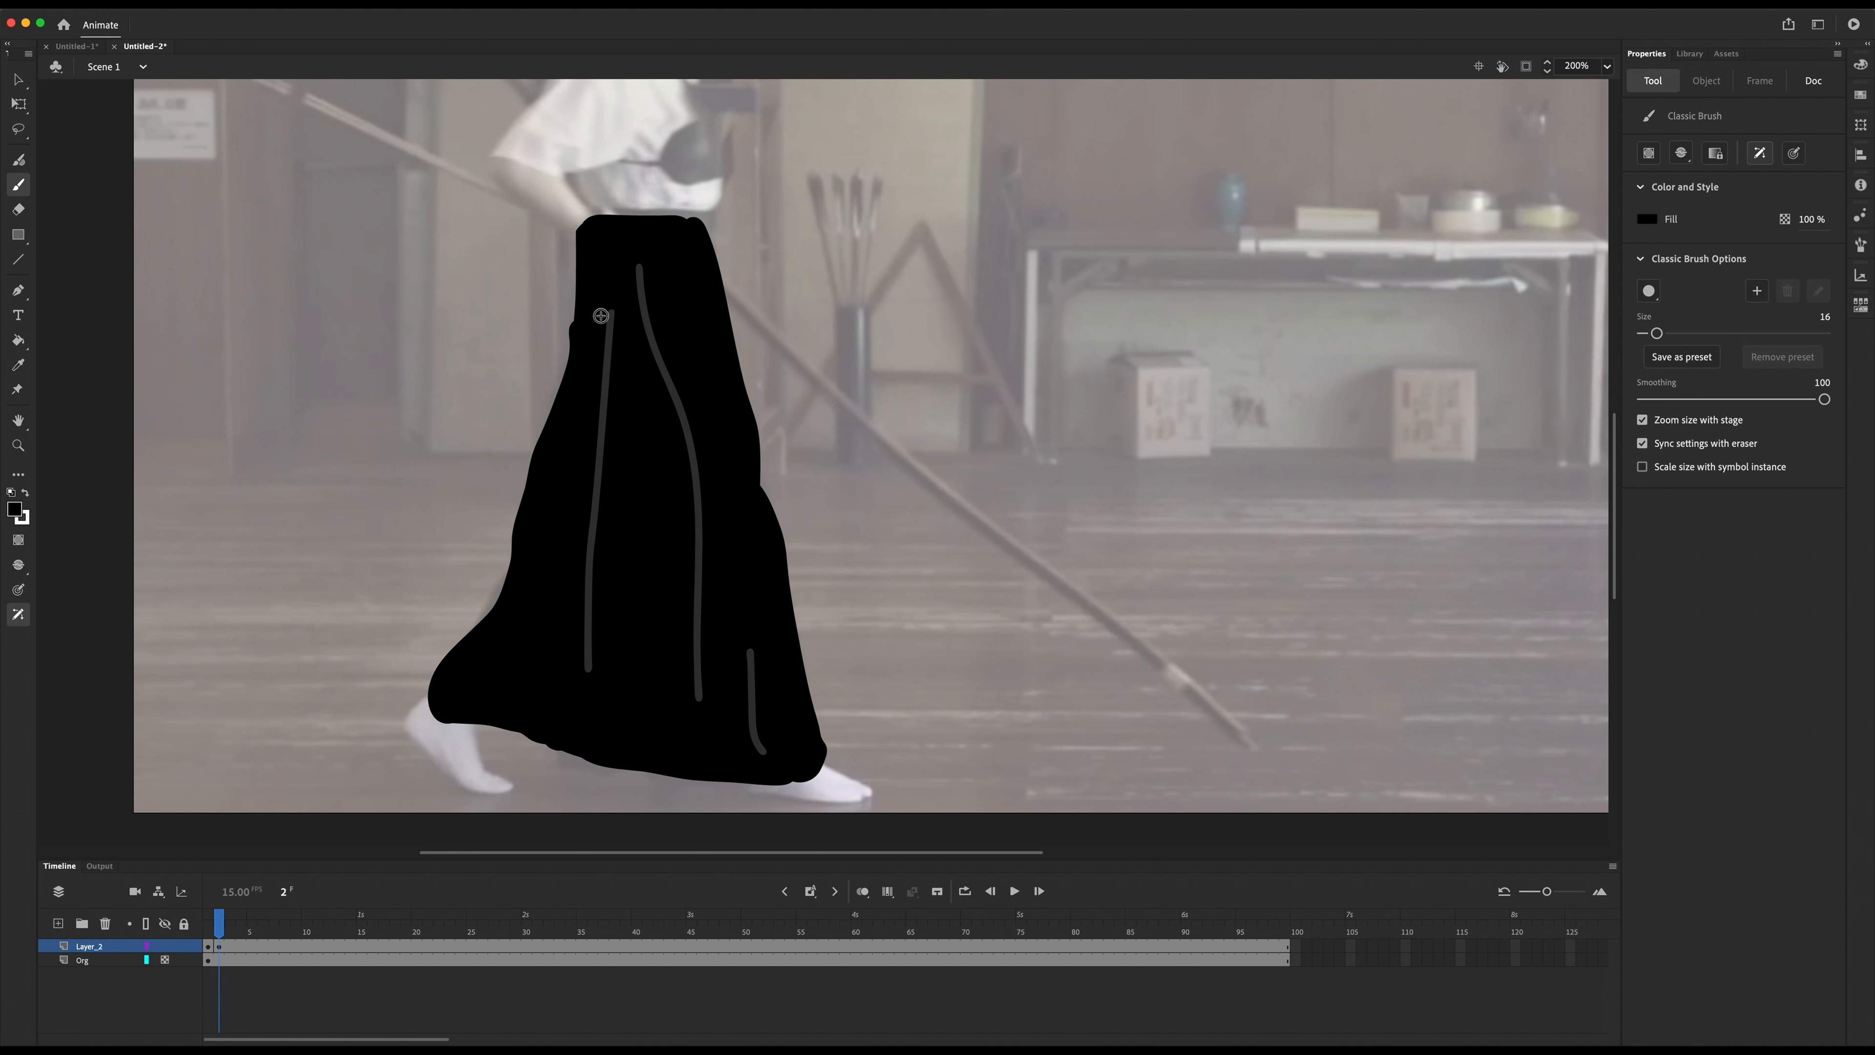
Step: Insert a keyframe at frame 3 of Layer_2 and paint the skirt's front edge forward to match the footage
{"action": "mouse_move", "coordinate": [221, 926]}
{"action": "left_mouse_down"}
{"action": "mouse_move", "coordinate": [198, 927]}
{"action": "mouse_move", "coordinate": [230, 930]}
{"action": "left_mouse_up"}
{"action": "key", "text": "F6"}
{"action": "mouse_move", "coordinate": [698, 226]}
{"action": "left_mouse_down"}
{"action": "mouse_move", "coordinate": [755, 361]}
{"action": "mouse_move", "coordinate": [821, 765]}
{"action": "left_mouse_up"}
{"action": "mouse_move", "coordinate": [734, 289]}
{"action": "left_mouse_down"}
{"action": "mouse_move", "coordinate": [788, 512]}
{"action": "mouse_move", "coordinate": [796, 620]}
{"action": "mouse_move", "coordinate": [766, 691]}
{"action": "left_mouse_up"}
Step: Erase the excess black along the skirt's back edge and rear hem on frame 3
{"action": "key", "text": "e"}
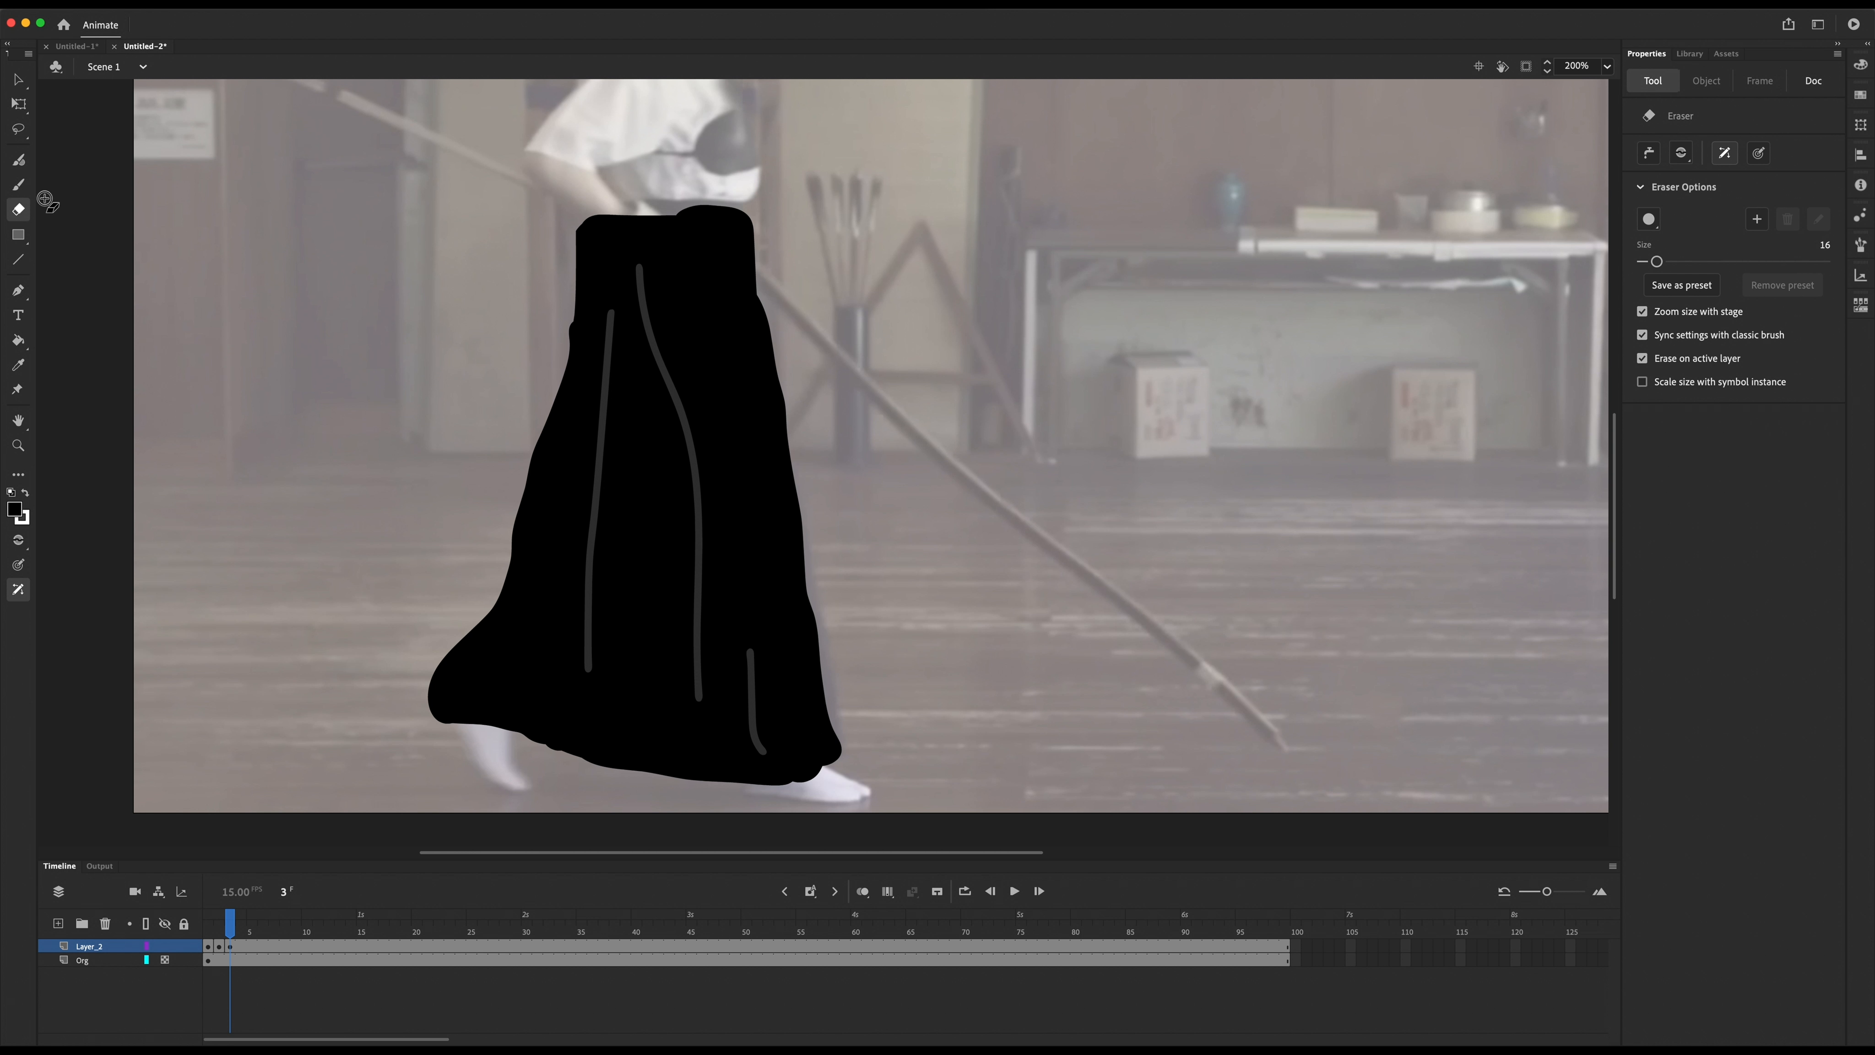
{"action": "left_click_drag", "start_coordinate": [599, 213], "coordinate": [578, 294]}
{"action": "left_click_drag", "start_coordinate": [585, 306], "coordinate": [510, 610]}
{"action": "mouse_move", "coordinate": [504, 619]}
{"action": "left_mouse_down"}
{"action": "mouse_move", "coordinate": [443, 713]}
{"action": "mouse_move", "coordinate": [537, 765]}
{"action": "mouse_move", "coordinate": [464, 689]}
{"action": "mouse_move", "coordinate": [465, 731]}
{"action": "mouse_move", "coordinate": [484, 690]}
{"action": "mouse_move", "coordinate": [610, 792]}
{"action": "left_mouse_up"}
{"action": "mouse_move", "coordinate": [604, 338]}
{"action": "left_mouse_down"}
{"action": "mouse_move", "coordinate": [549, 536]}
{"action": "mouse_move", "coordinate": [449, 683]}
{"action": "left_mouse_up"}
{"action": "left_click_drag", "start_coordinate": [562, 437], "coordinate": [537, 538]}
{"action": "left_click_drag", "start_coordinate": [609, 210], "coordinate": [563, 373]}
{"action": "left_click_drag", "start_coordinate": [524, 576], "coordinate": [496, 650]}
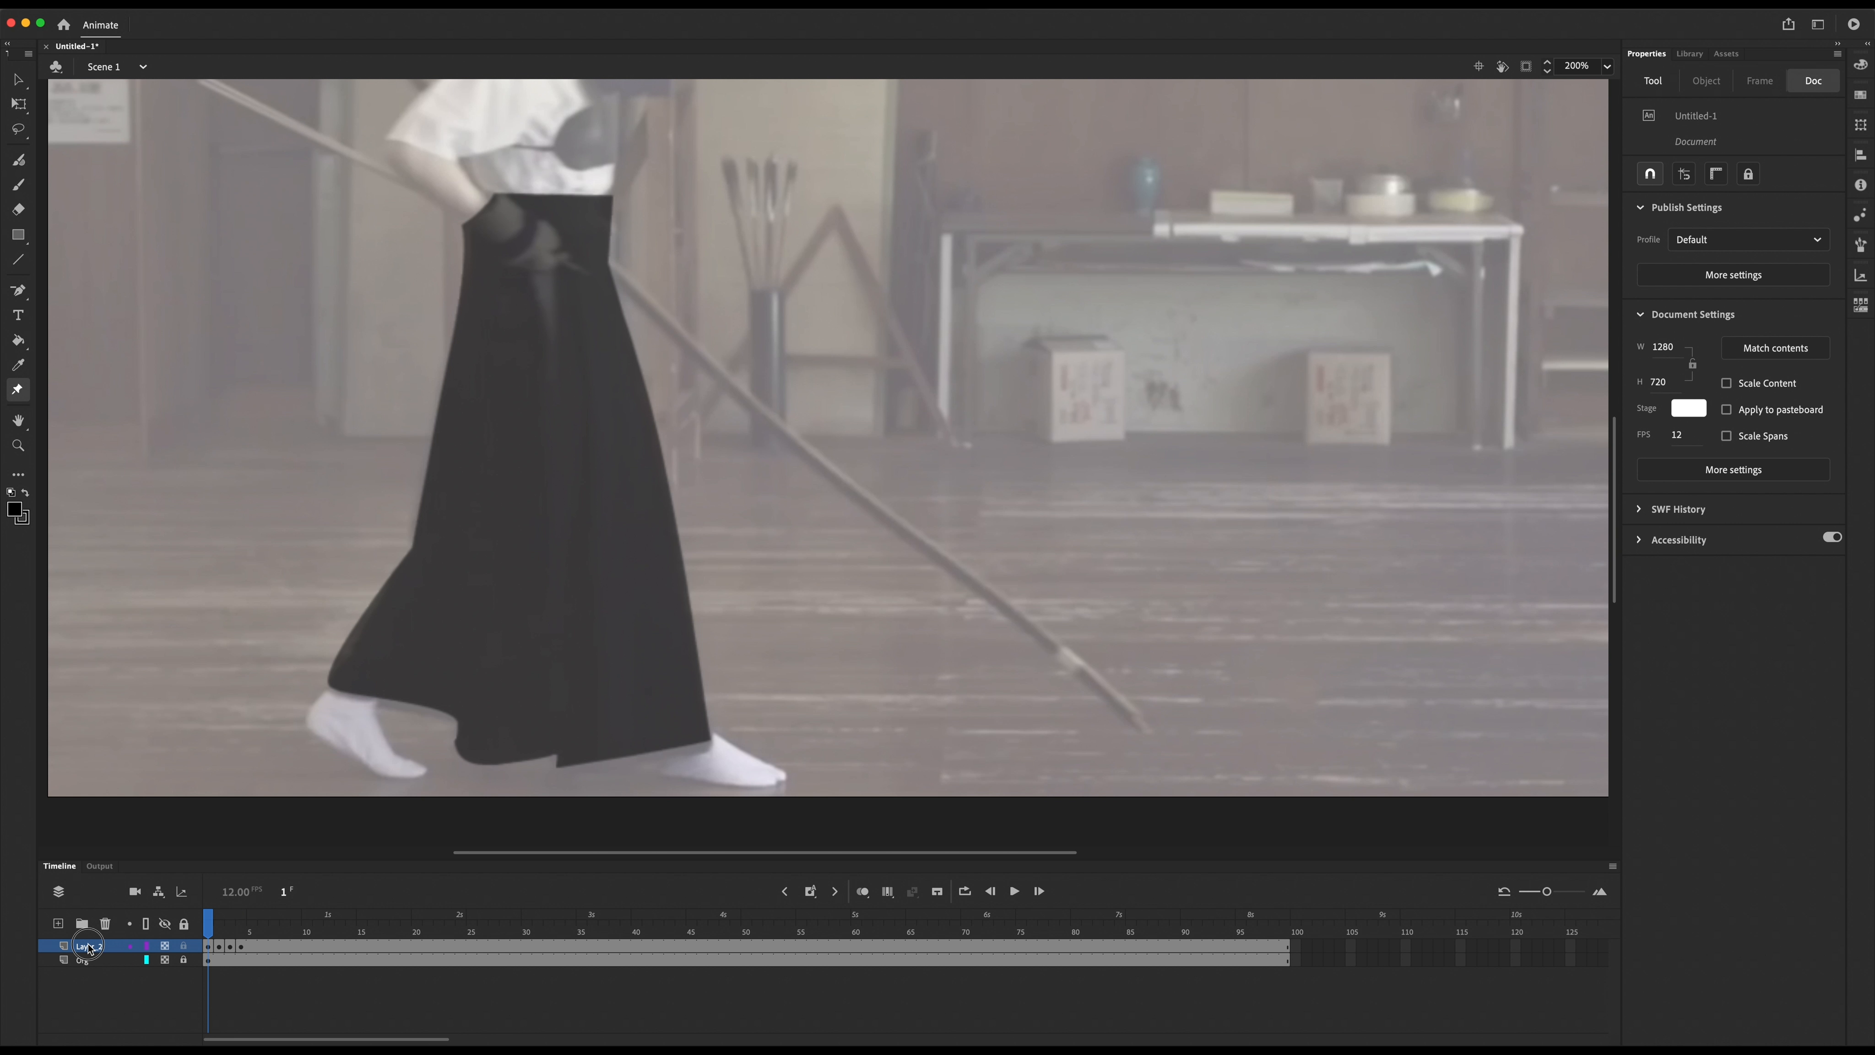
Step: Add a layer named socks above Layer_2 and select its first frame
{"action": "left_click", "coordinate": [71, 939]}
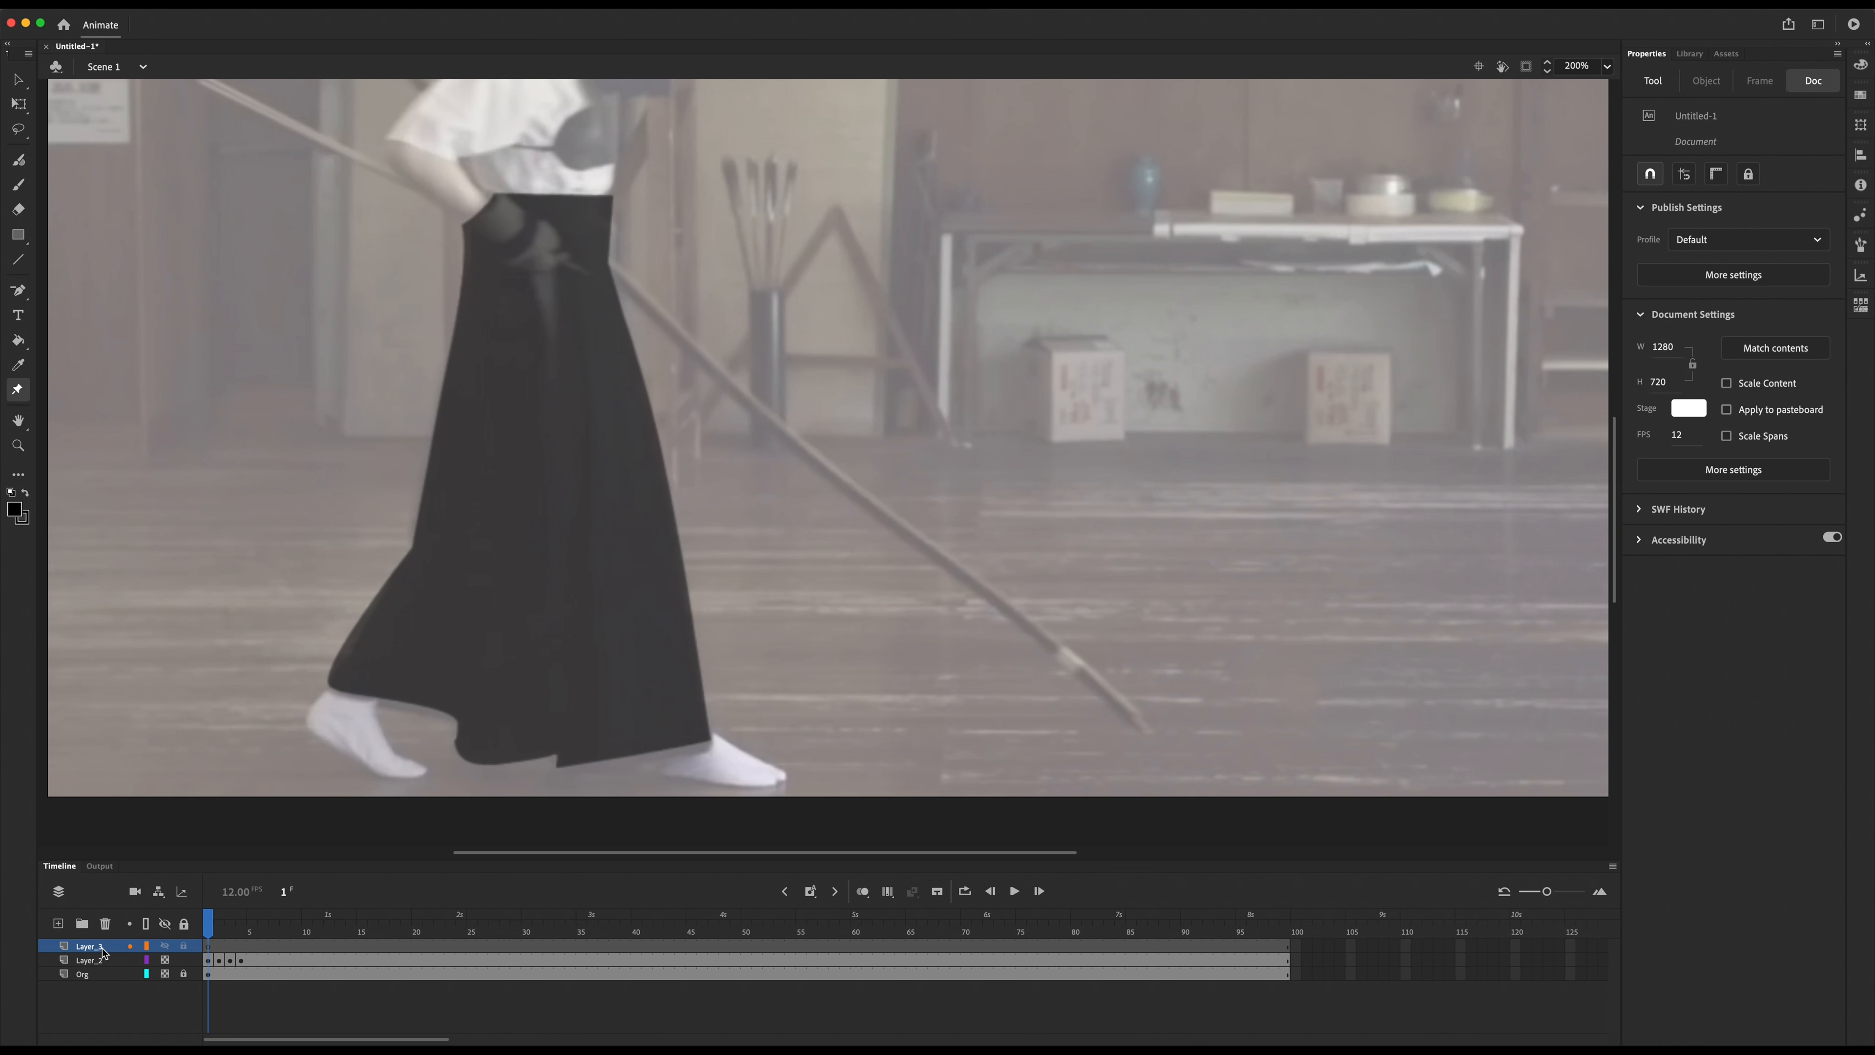
{"action": "double_click", "coordinate": [102, 948]}
{"action": "type", "text": "socks"}
{"action": "key", "text": "Return"}
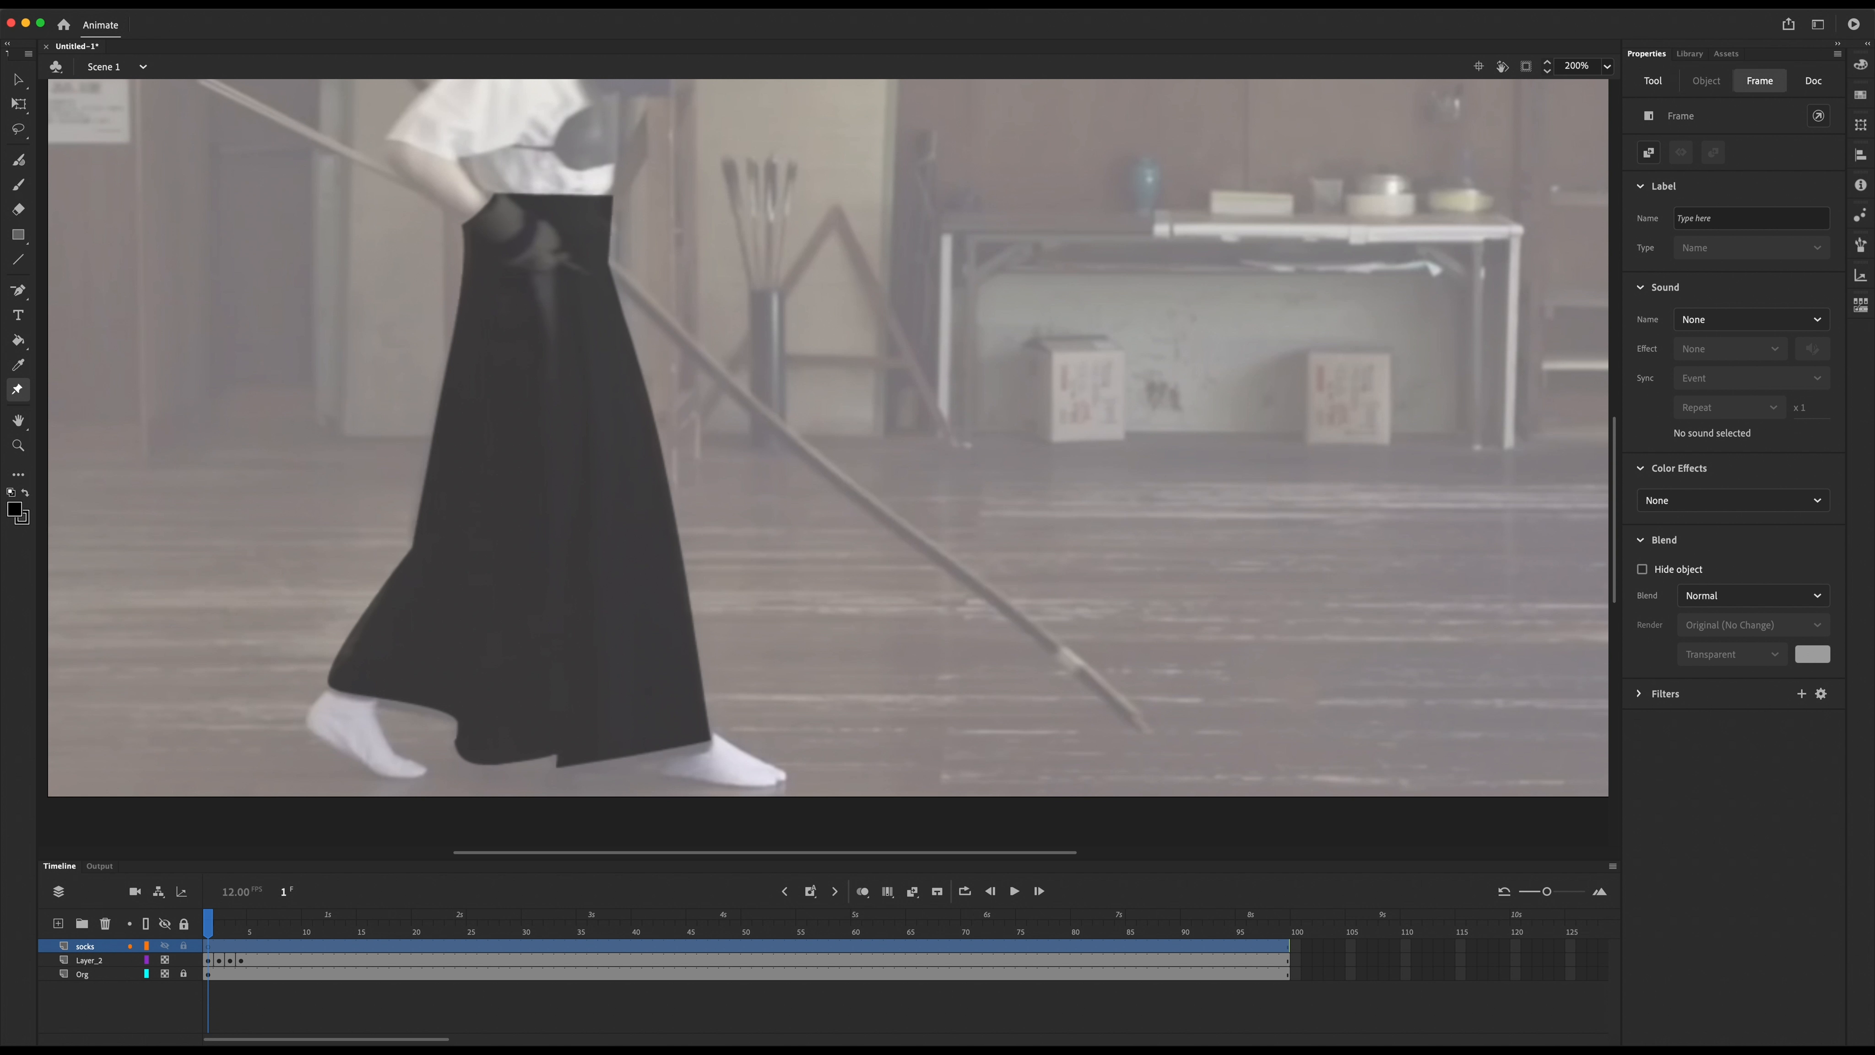
{"action": "left_click", "coordinate": [266, 1002]}
{"action": "left_click", "coordinate": [210, 946]}
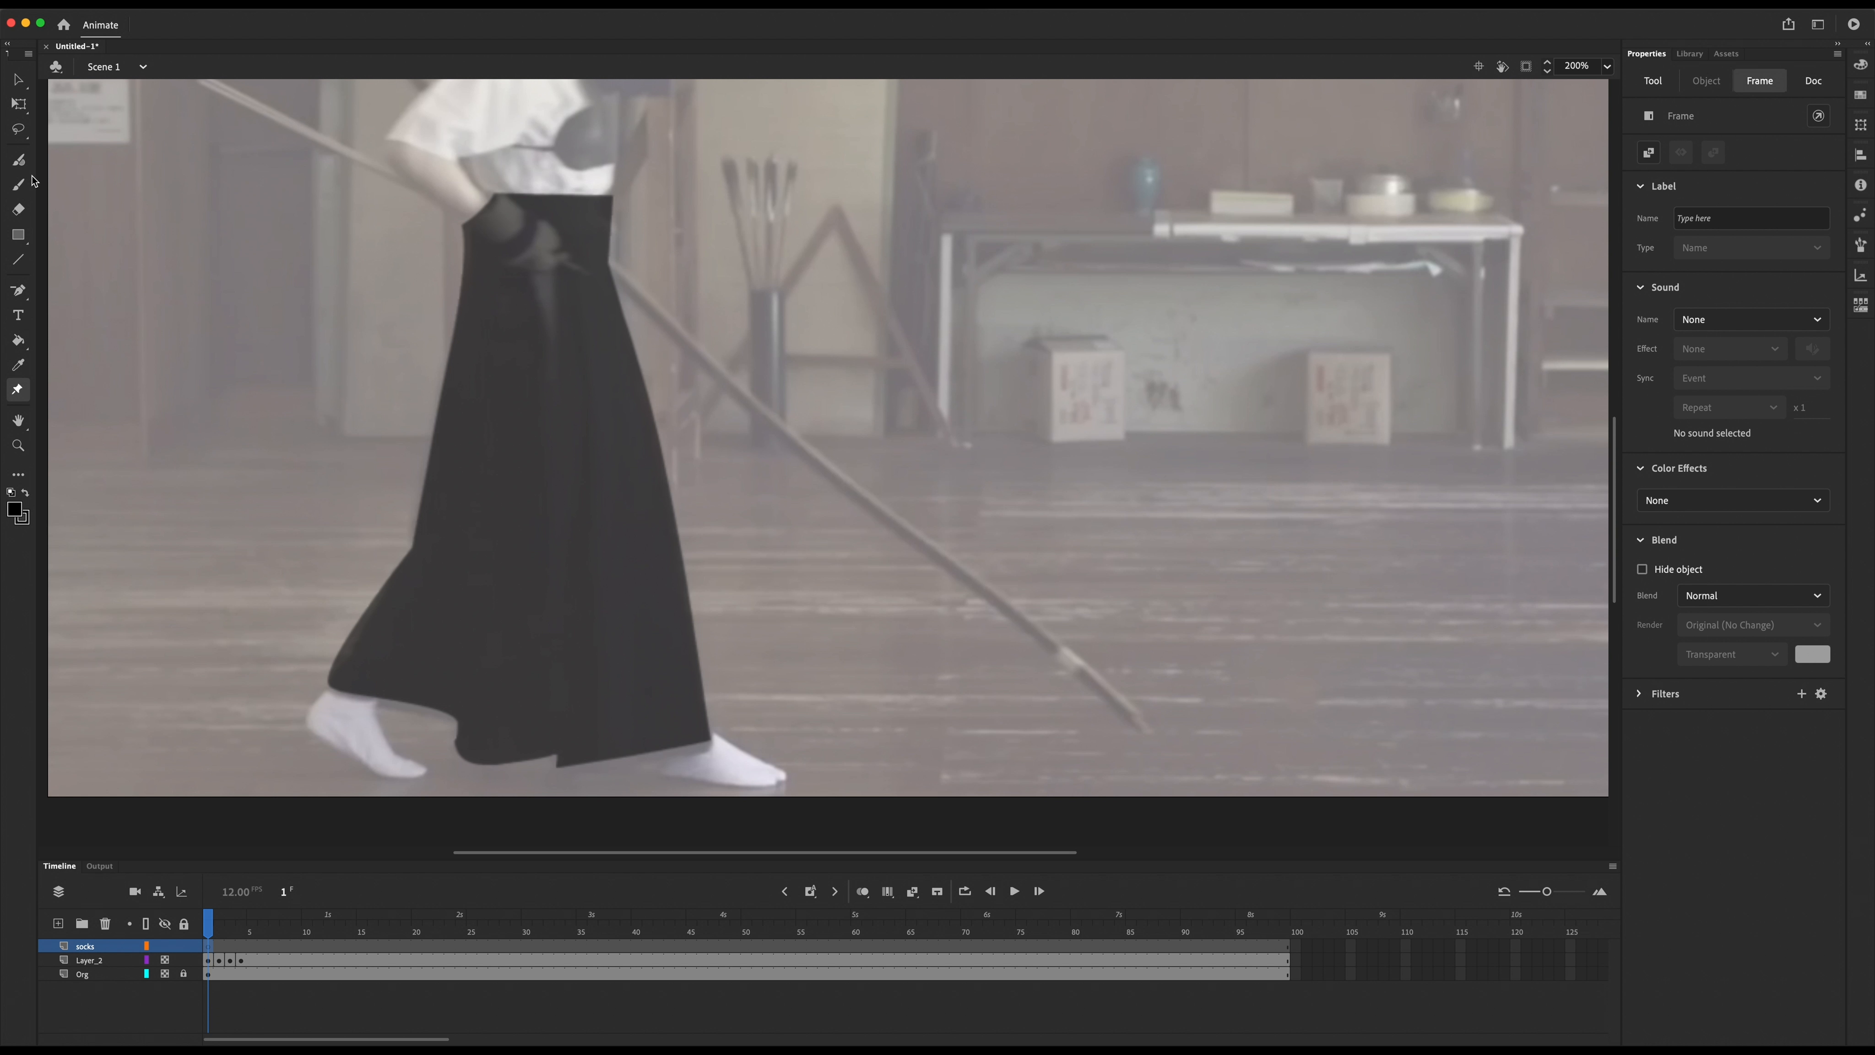
Step: Paint both feet on frame 1 of the socks layer with a gray Classic Brush at size 15
{"action": "left_click", "coordinate": [19, 185]}
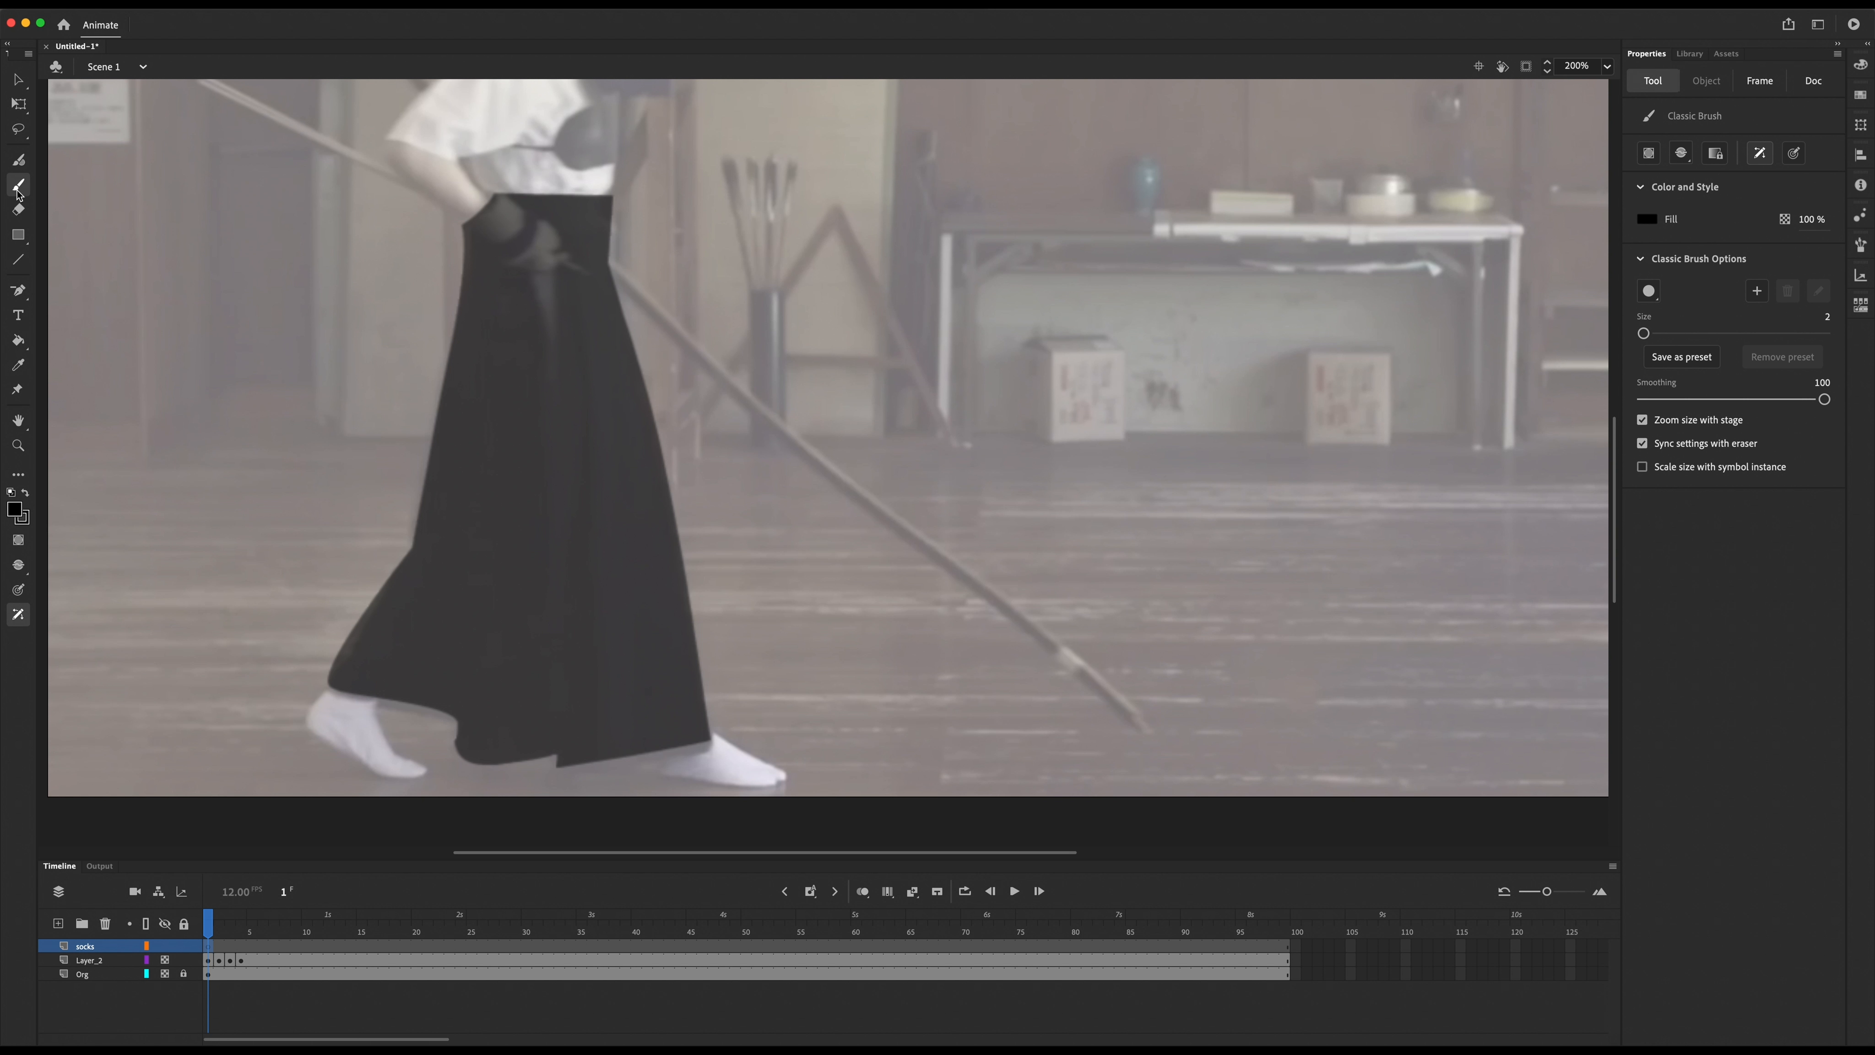
{"action": "left_click", "coordinate": [24, 515]}
{"action": "left_click", "coordinate": [16, 510]}
{"action": "left_click", "coordinate": [46, 591]}
{"action": "left_click_drag", "start_coordinate": [1644, 334], "coordinate": [1656, 334]}
{"action": "left_click_drag", "start_coordinate": [557, 616], "coordinate": [580, 580]}
{"action": "key", "text": "ctrl+z"}
{"action": "mouse_move", "coordinate": [340, 695]}
{"action": "left_mouse_down"}
{"action": "mouse_move", "coordinate": [390, 751]}
{"action": "mouse_move", "coordinate": [372, 763]}
{"action": "mouse_move", "coordinate": [314, 726]}
{"action": "mouse_move", "coordinate": [334, 711]}
{"action": "mouse_move", "coordinate": [353, 739]}
{"action": "left_mouse_up"}
{"action": "mouse_move", "coordinate": [713, 739]}
{"action": "left_mouse_down"}
{"action": "mouse_move", "coordinate": [771, 769]}
{"action": "mouse_move", "coordinate": [648, 759]}
{"action": "mouse_move", "coordinate": [716, 749]}
{"action": "left_mouse_up"}
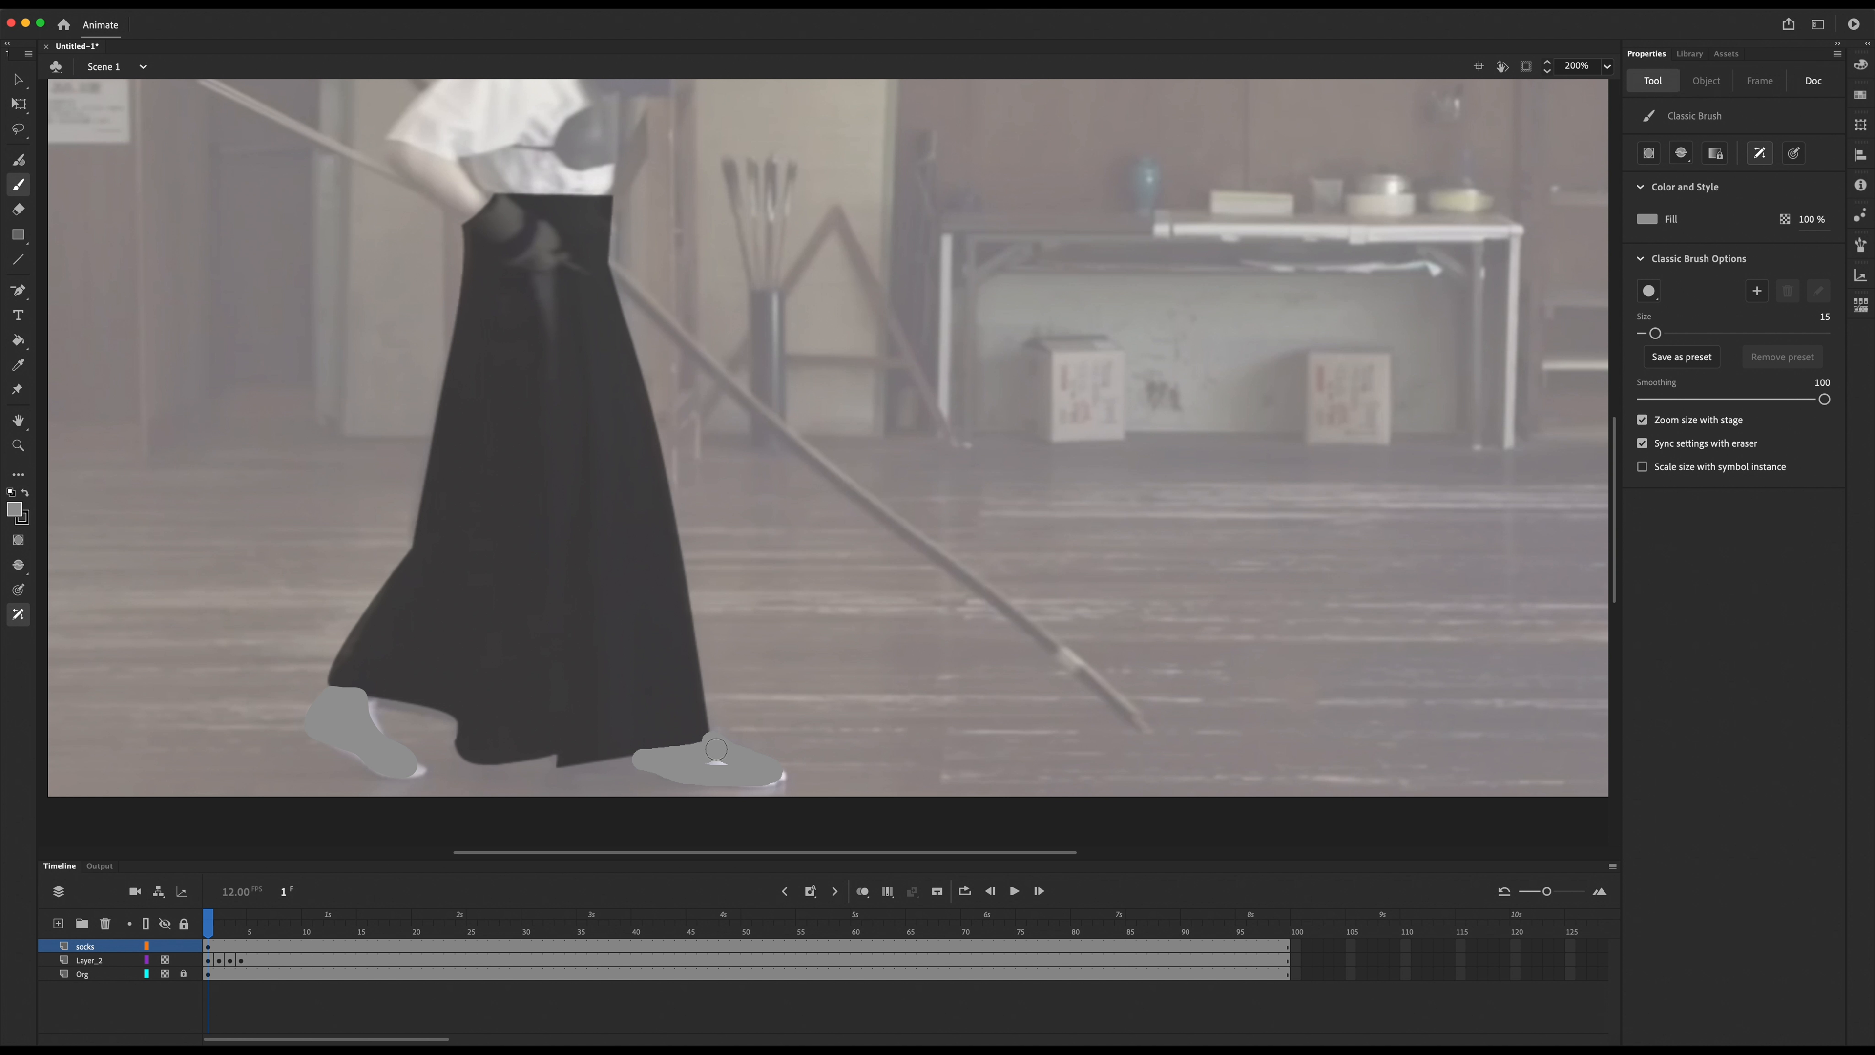
Step: Recolor both sock shapes on frame 1 with a light gray fill
{"action": "left_click", "coordinate": [218, 923]}
{"action": "left_click", "coordinate": [207, 946]}
{"action": "left_click", "coordinate": [14, 510]}
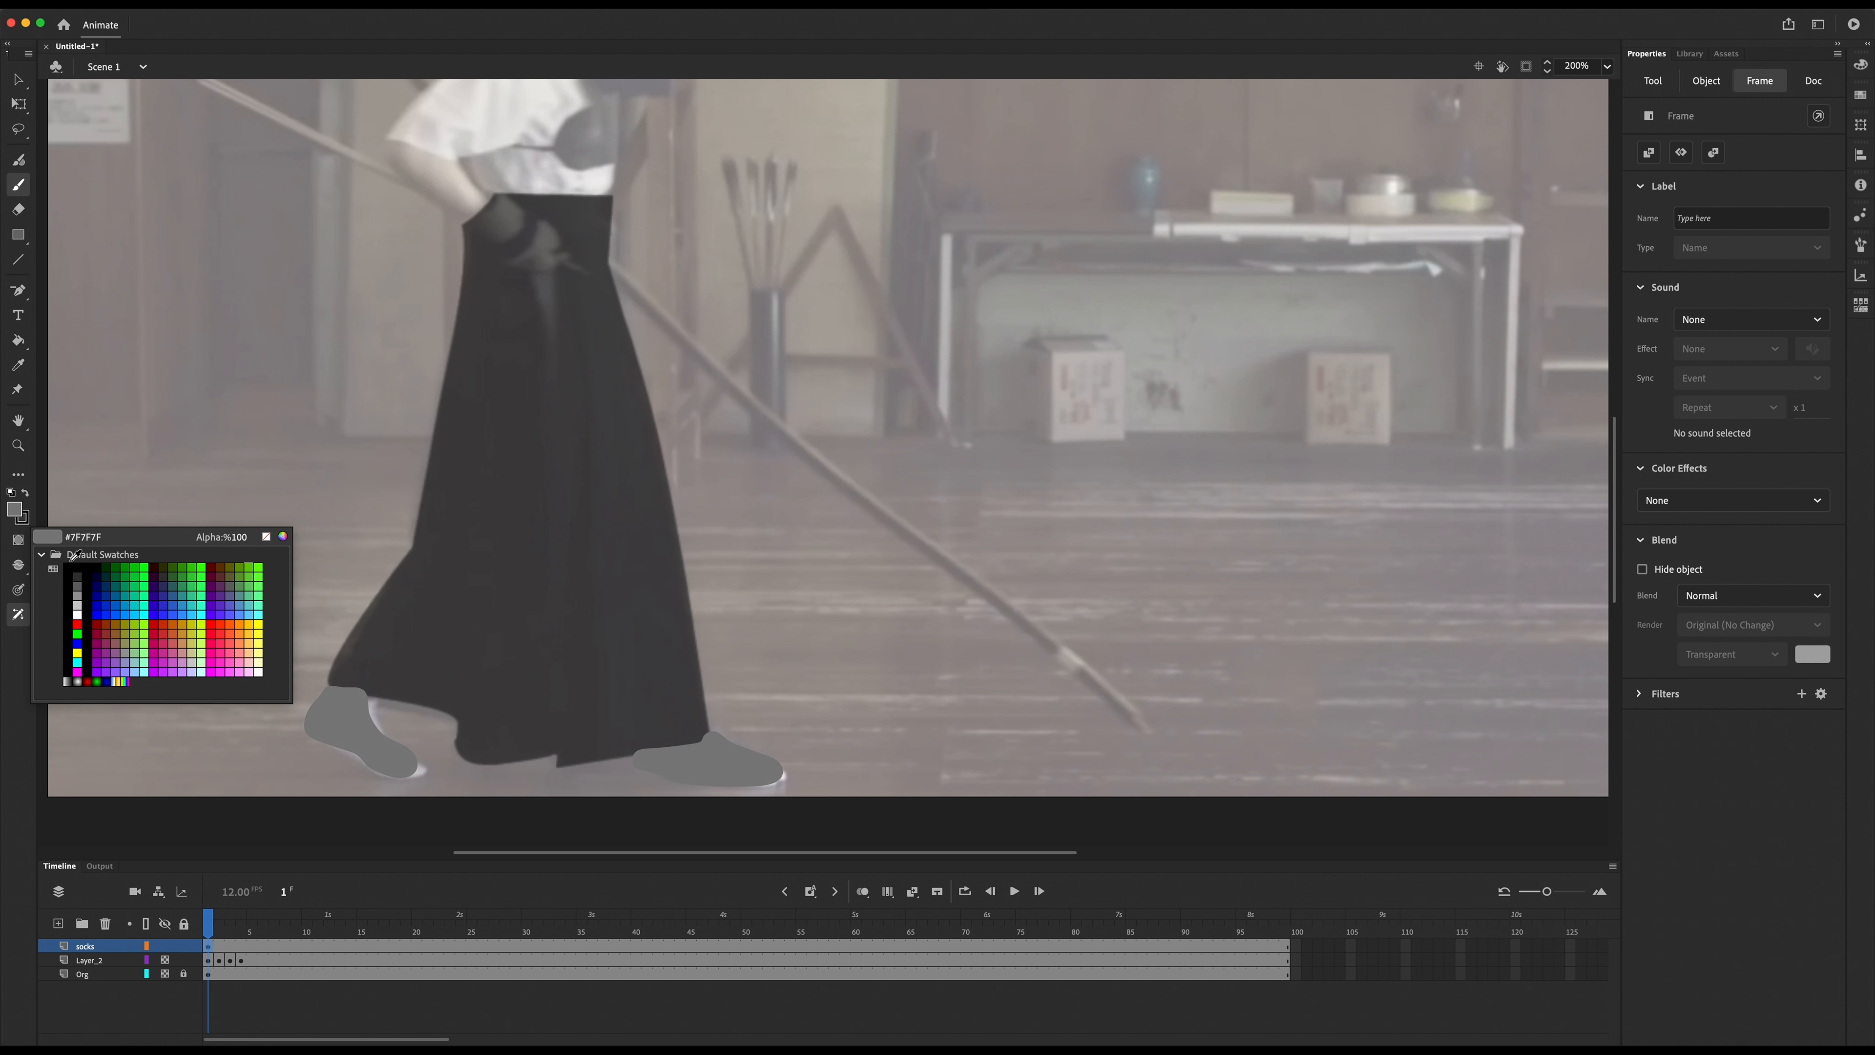
{"action": "left_click", "coordinate": [75, 608]}
{"action": "left_click", "coordinate": [19, 79]}
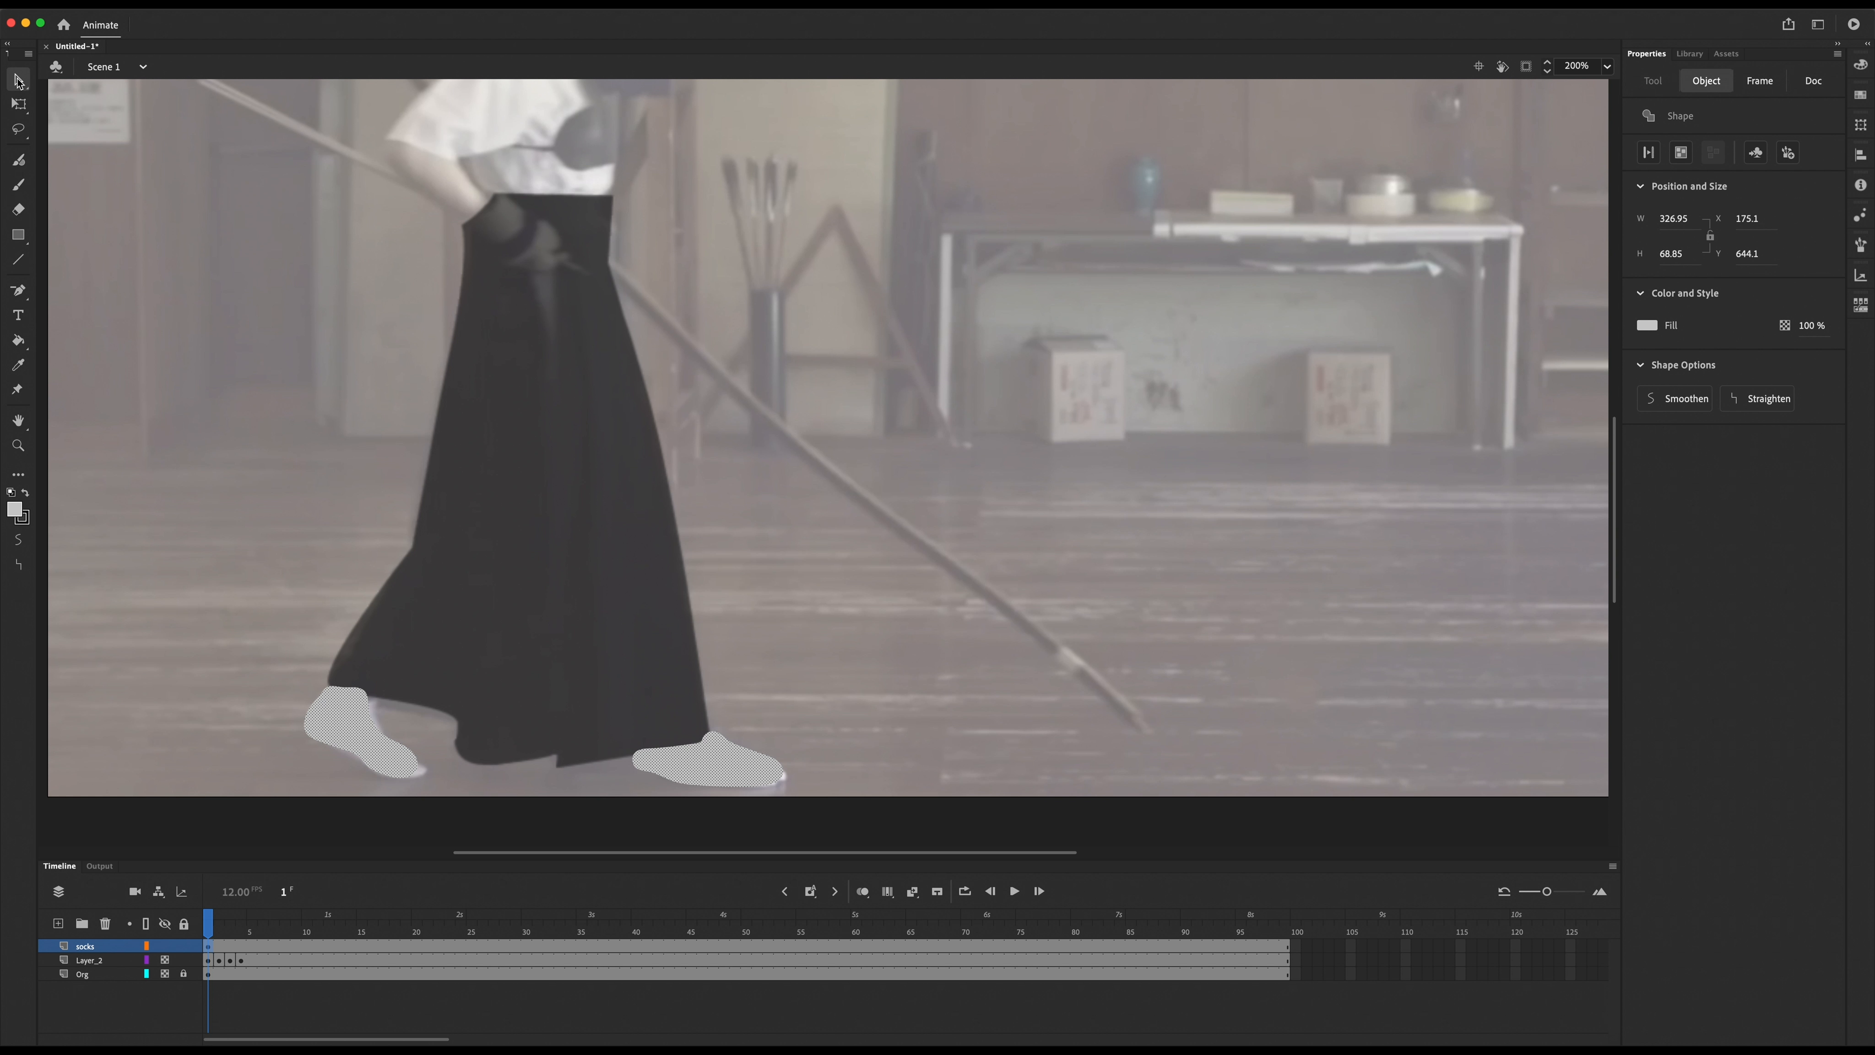
Step: Insert a keyframe at frame 2 of the socks layer, move and rotate the back sock, and shift the front sock to match the footage
{"action": "left_click", "coordinate": [219, 948]}
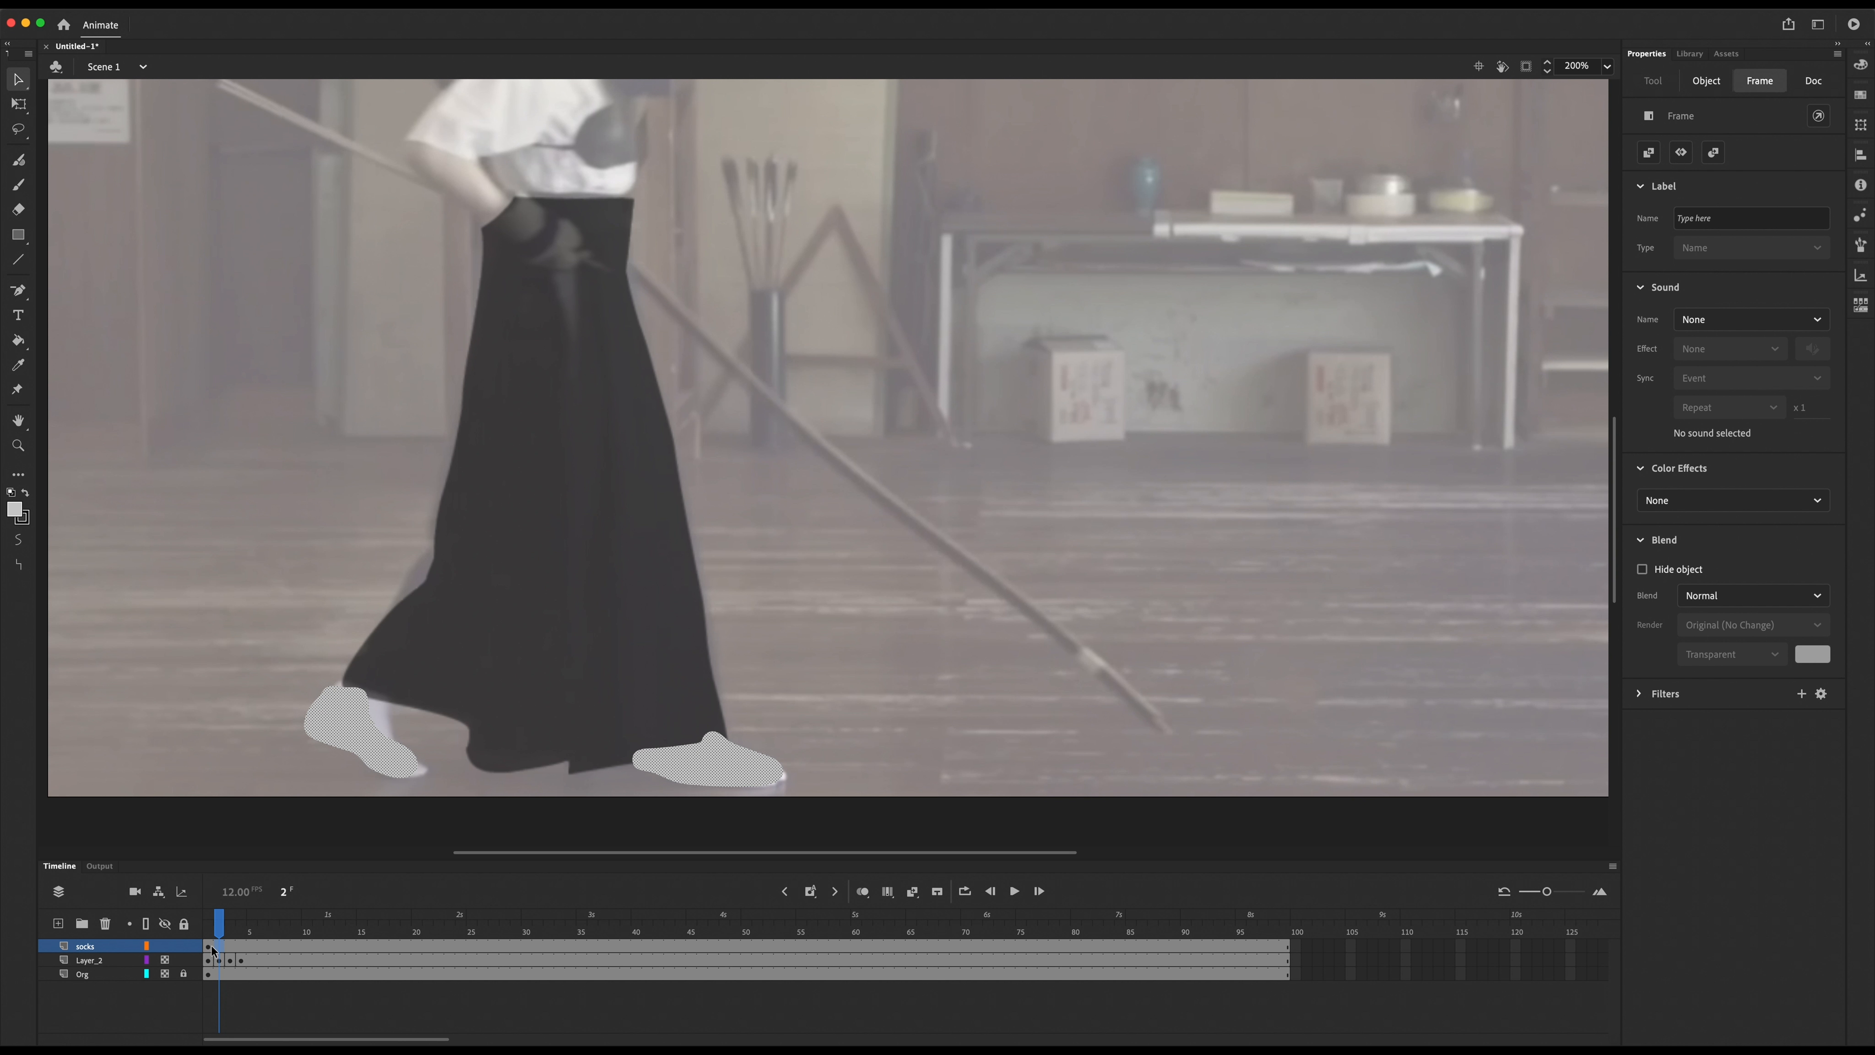
{"action": "left_click", "coordinate": [810, 891]}
{"action": "left_click", "coordinate": [337, 826]}
{"action": "left_click_drag", "start_coordinate": [351, 728], "coordinate": [365, 727]}
{"action": "left_click", "coordinate": [18, 103]}
{"action": "left_click_drag", "start_coordinate": [437, 681], "coordinate": [450, 702]}
{"action": "left_click", "coordinate": [713, 760]}
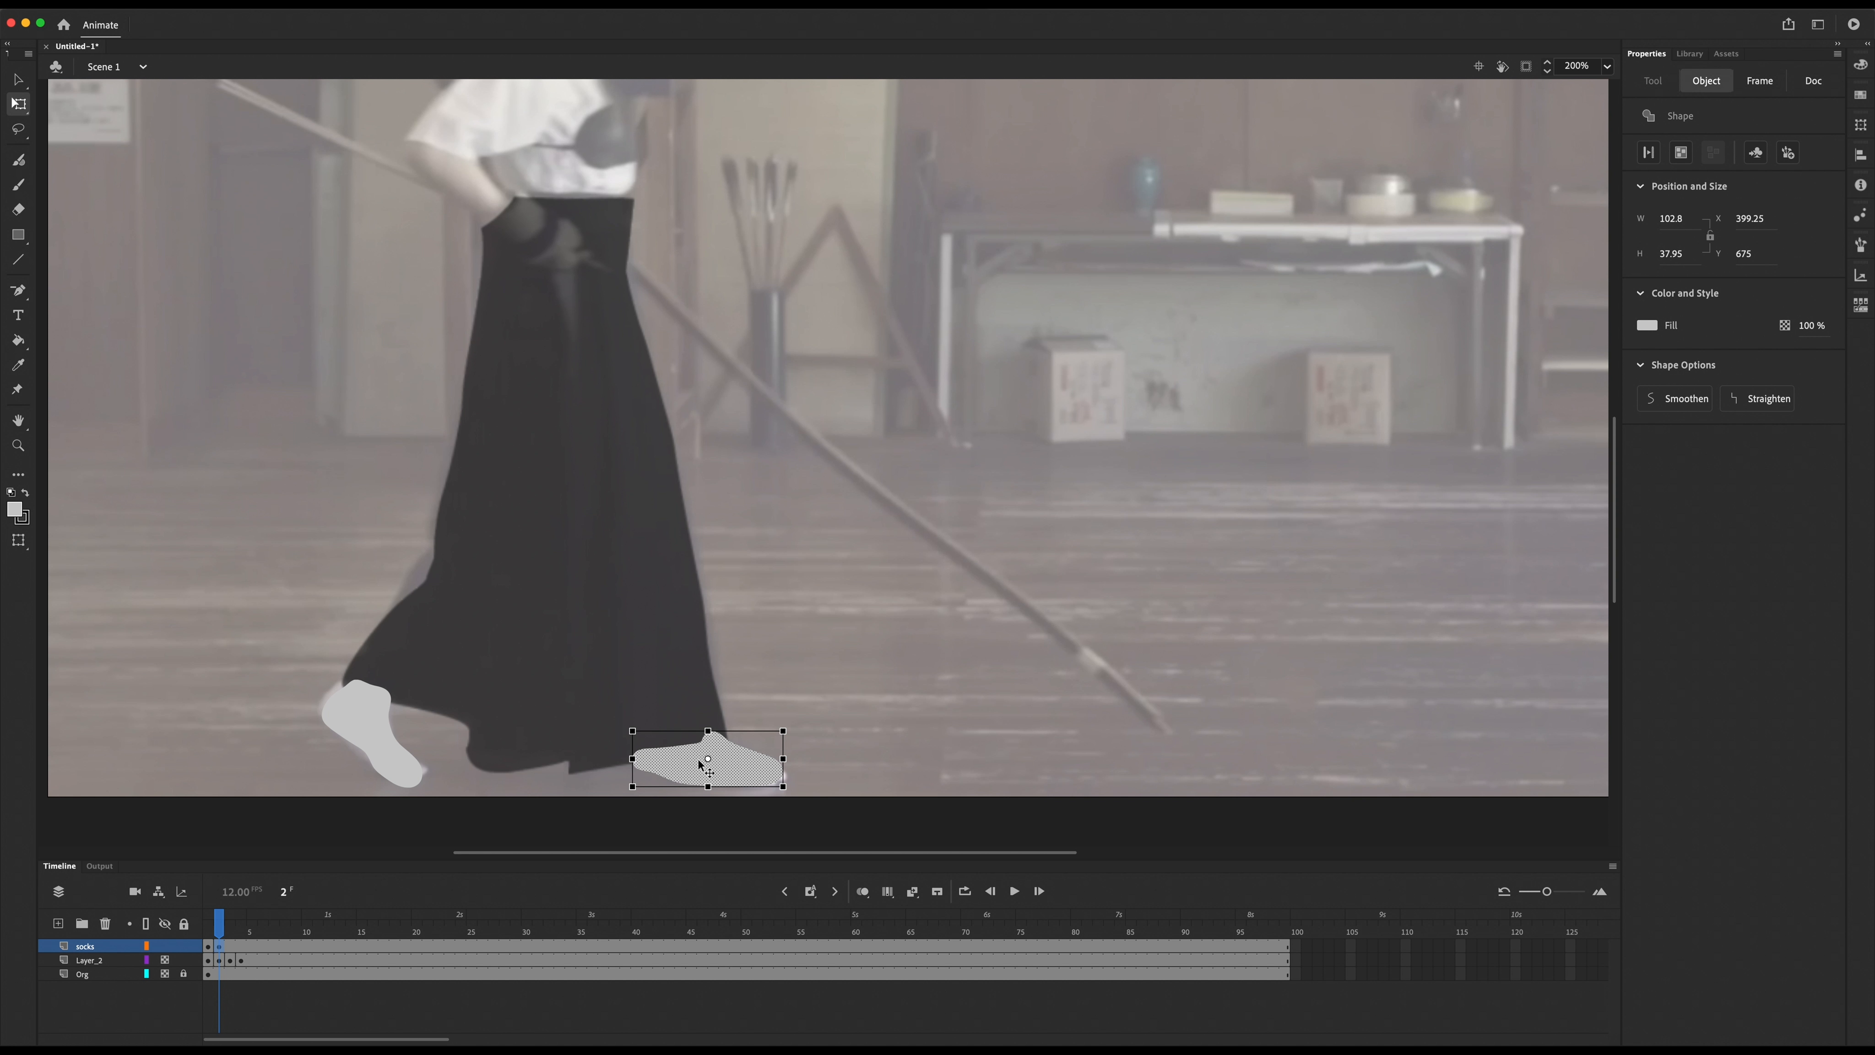
{"action": "left_click", "coordinate": [768, 820]}
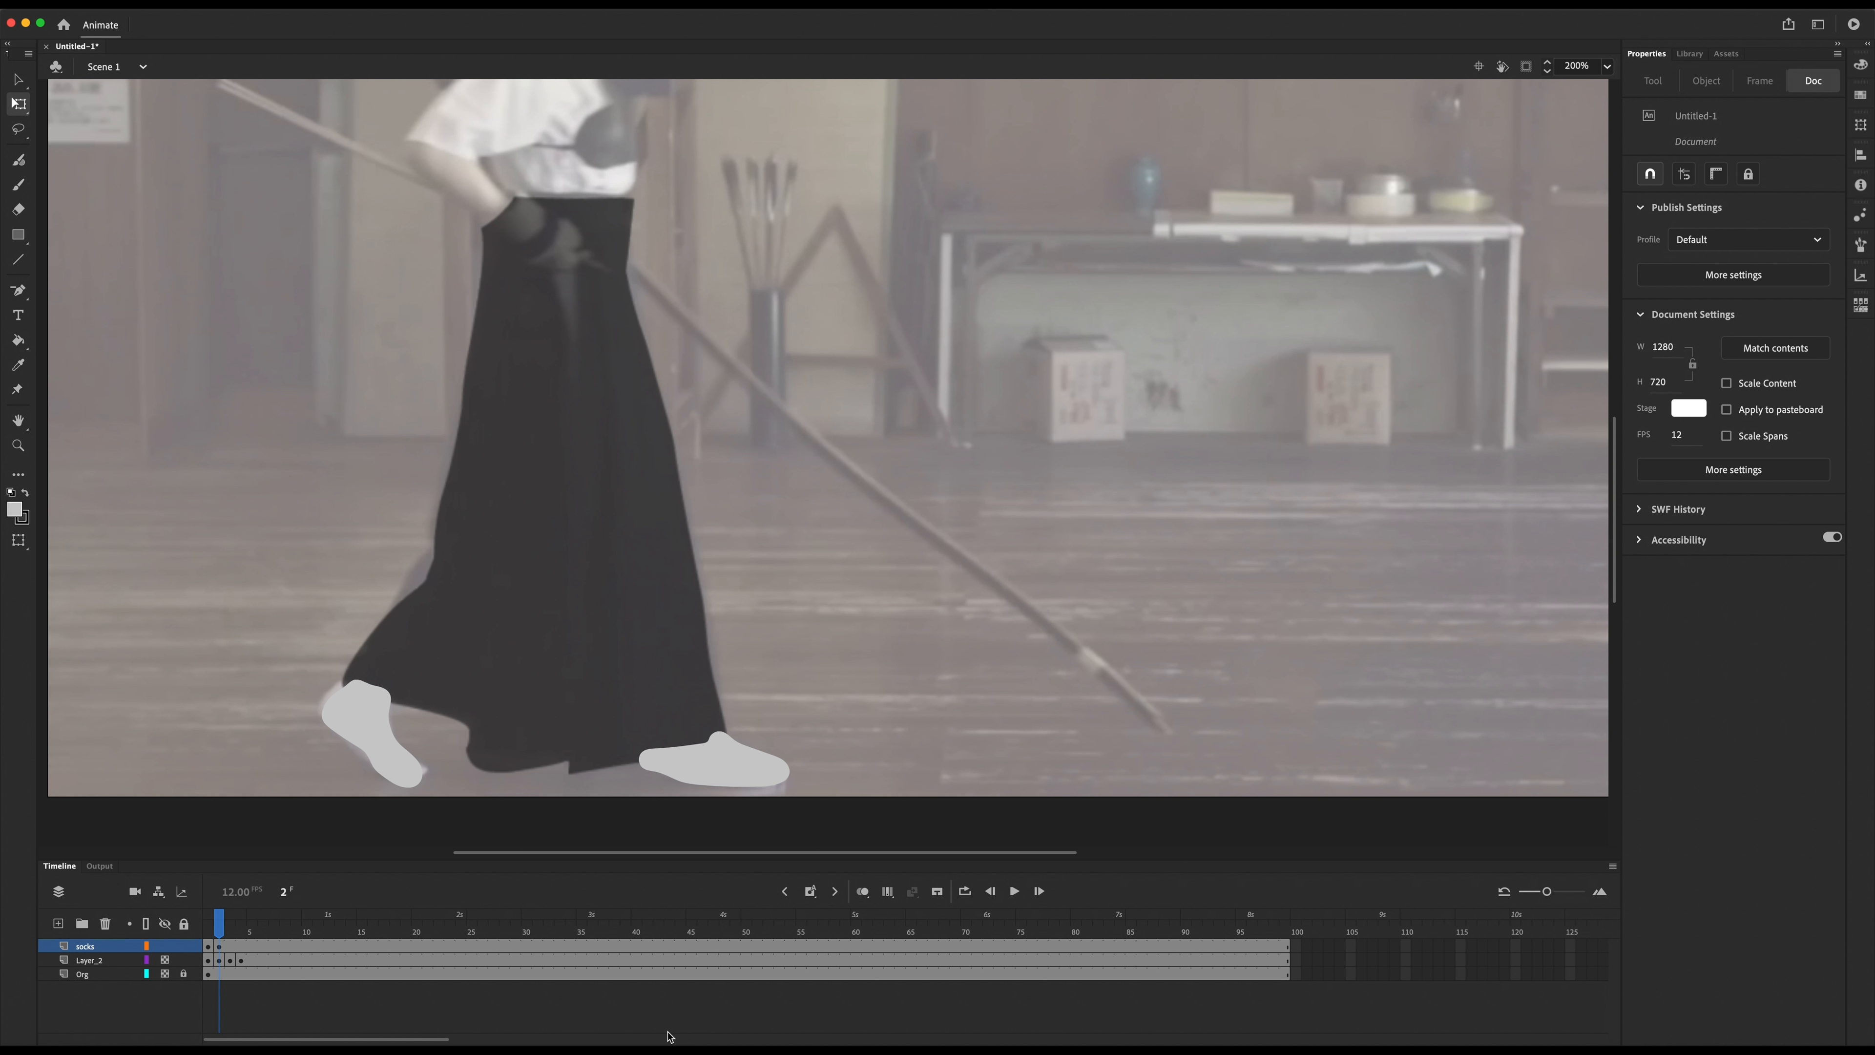
Step: Insert keyframes at frames 3 and 4 of the socks layer, moving the back sock onto the foot on frame 3
{"action": "left_click_drag", "start_coordinate": [221, 916], "coordinate": [231, 920]}
{"action": "left_click", "coordinate": [231, 946]}
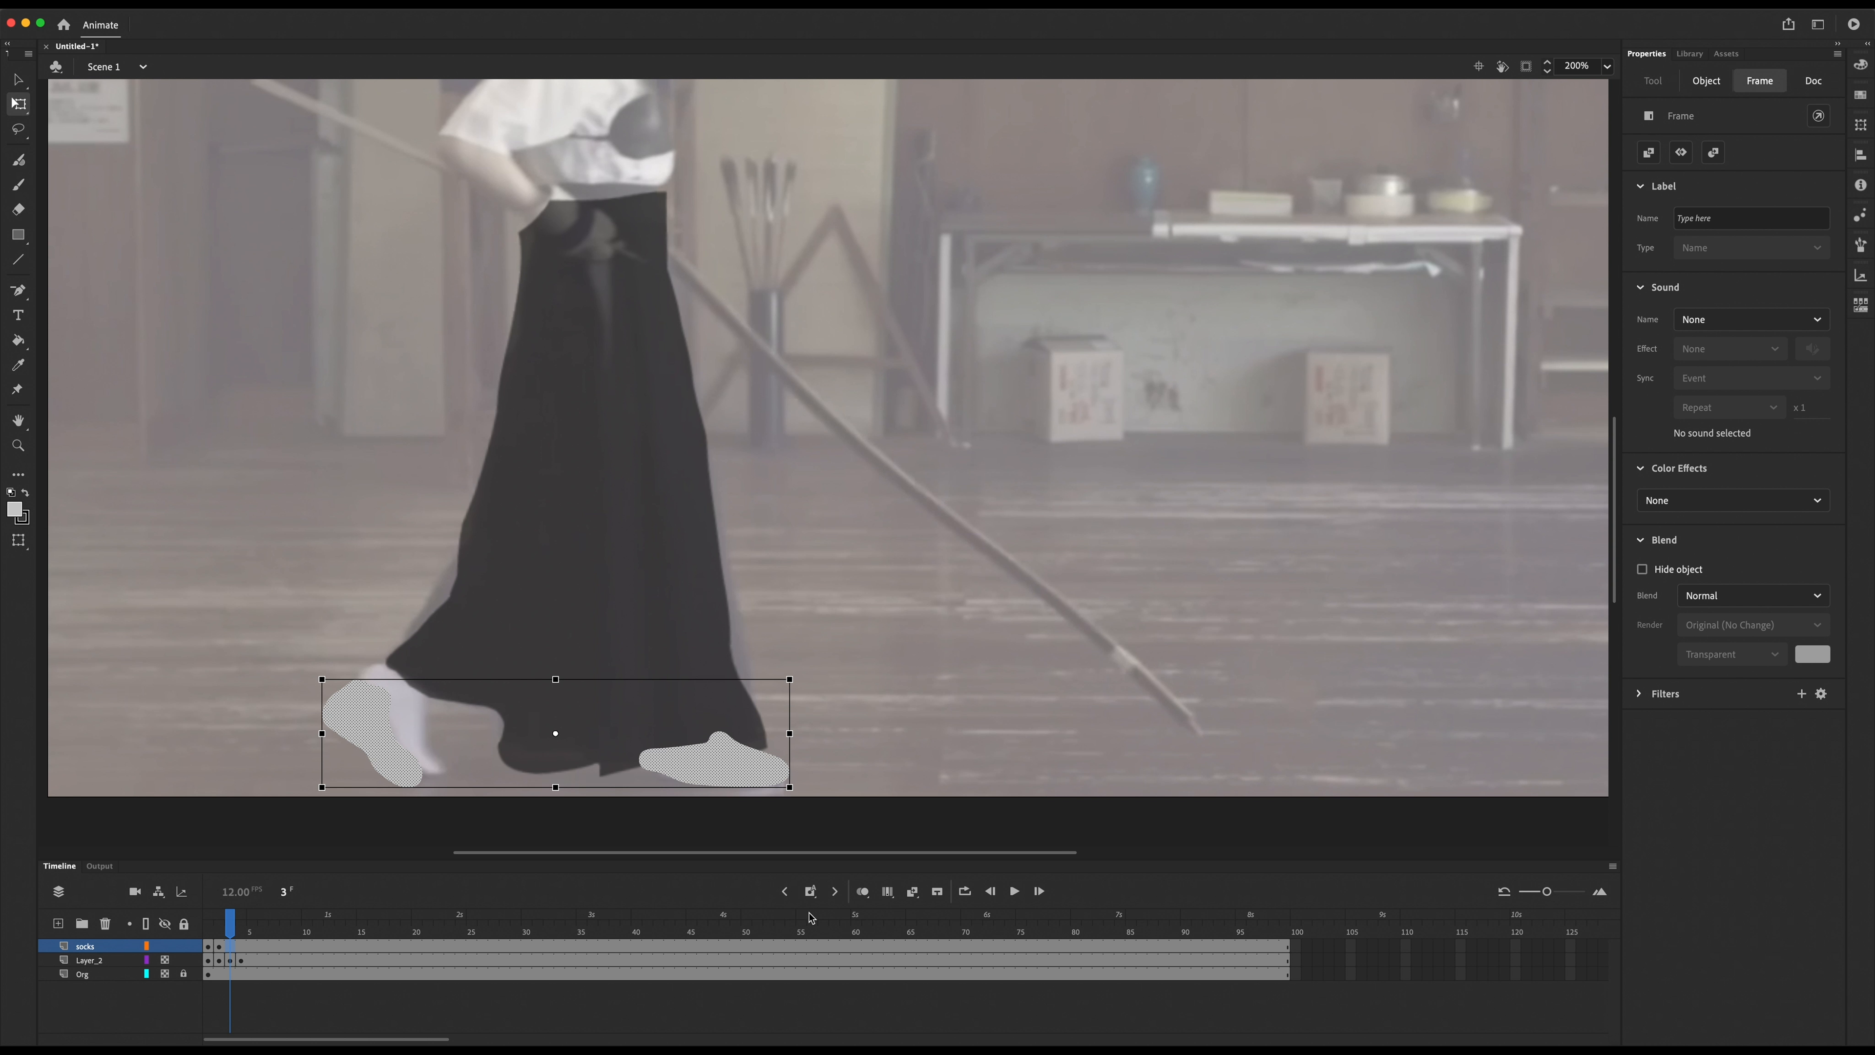
{"action": "left_click", "coordinate": [811, 892]}
{"action": "left_click", "coordinate": [427, 739]}
{"action": "left_click_drag", "start_coordinate": [363, 724], "coordinate": [387, 704]}
{"action": "left_click", "coordinate": [241, 947]}
{"action": "left_click", "coordinate": [811, 892]}
{"action": "left_click", "coordinate": [18, 210]}
Step: Turn off Layer_2's transparency and review the skirt and socks animation across the frames with the Org layer hidden and shown
{"action": "left_click", "coordinate": [165, 960]}
{"action": "left_click", "coordinate": [164, 974]}
{"action": "mouse_move", "coordinate": [209, 921]}
{"action": "left_mouse_down"}
{"action": "mouse_move", "coordinate": [232, 922]}
{"action": "mouse_move", "coordinate": [193, 925]}
{"action": "mouse_move", "coordinate": [258, 930]}
{"action": "mouse_move", "coordinate": [137, 927]}
{"action": "mouse_move", "coordinate": [276, 939]}
{"action": "mouse_move", "coordinate": [162, 933]}
{"action": "left_mouse_up"}
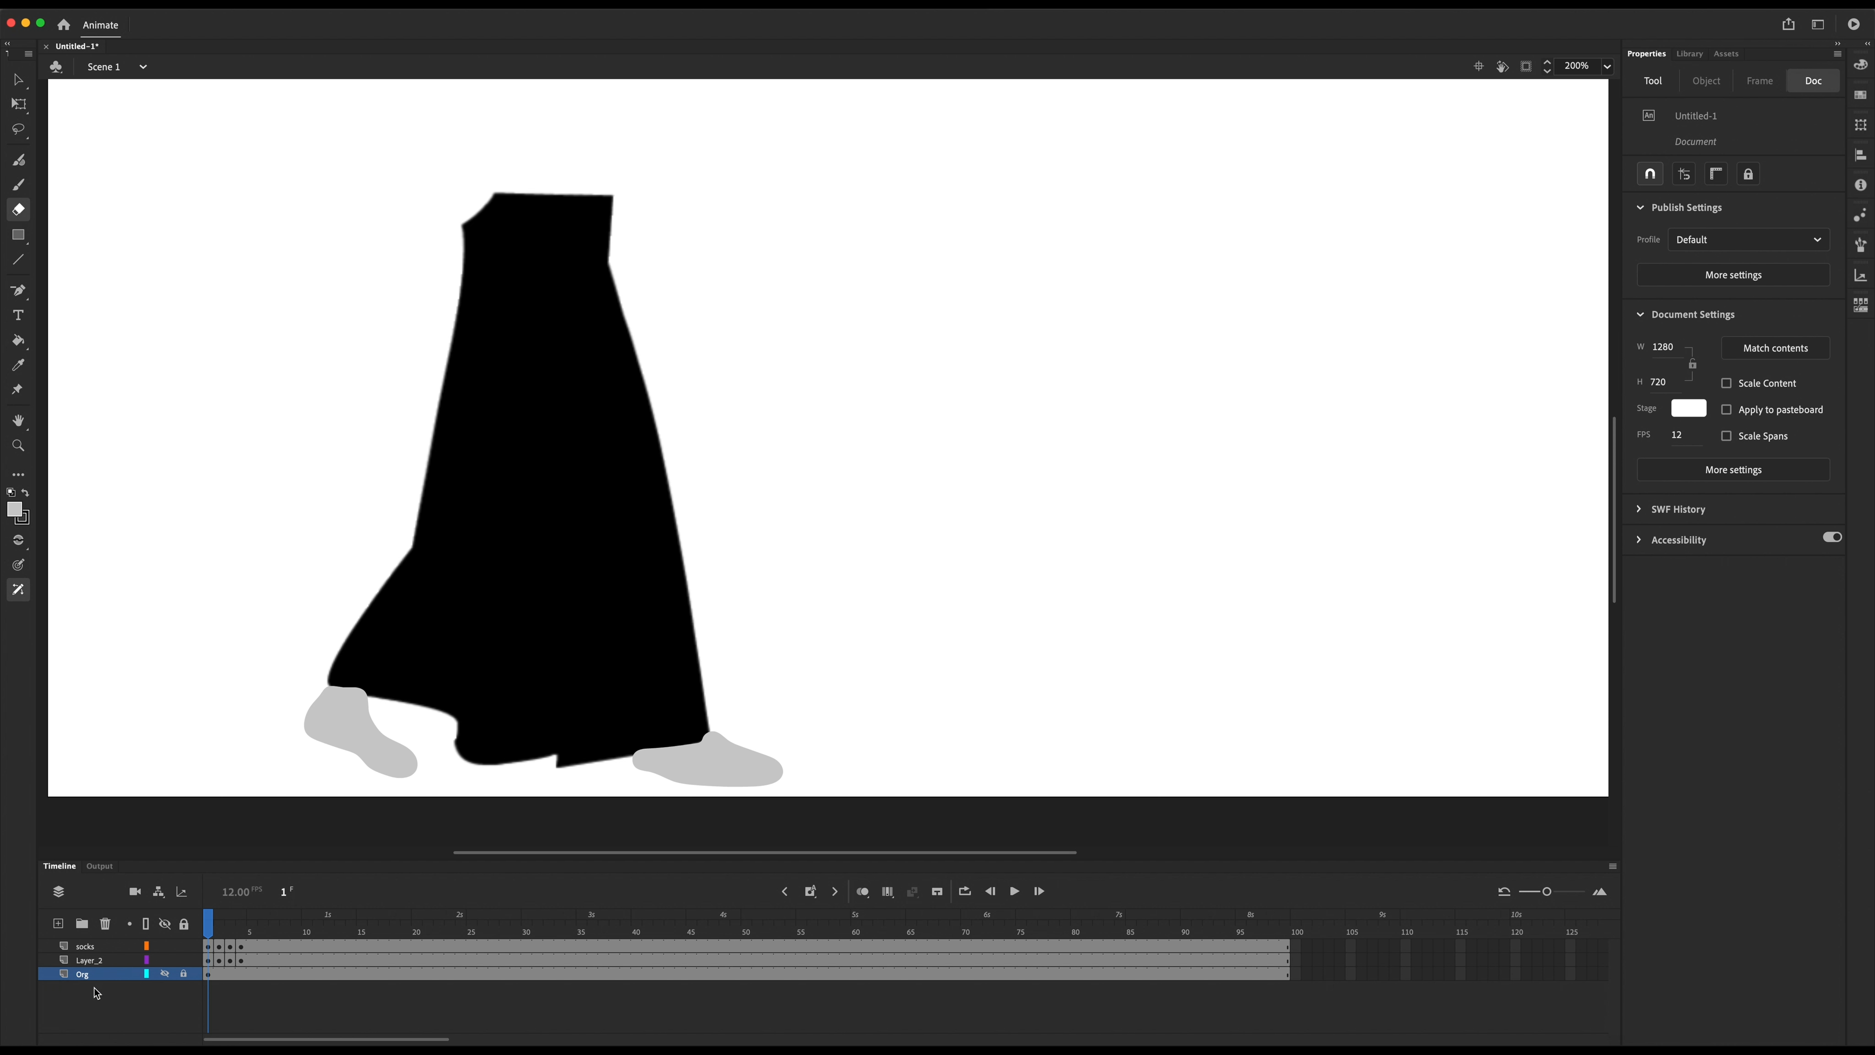
{"action": "left_click", "coordinate": [84, 948]}
{"action": "left_click", "coordinate": [89, 975]}
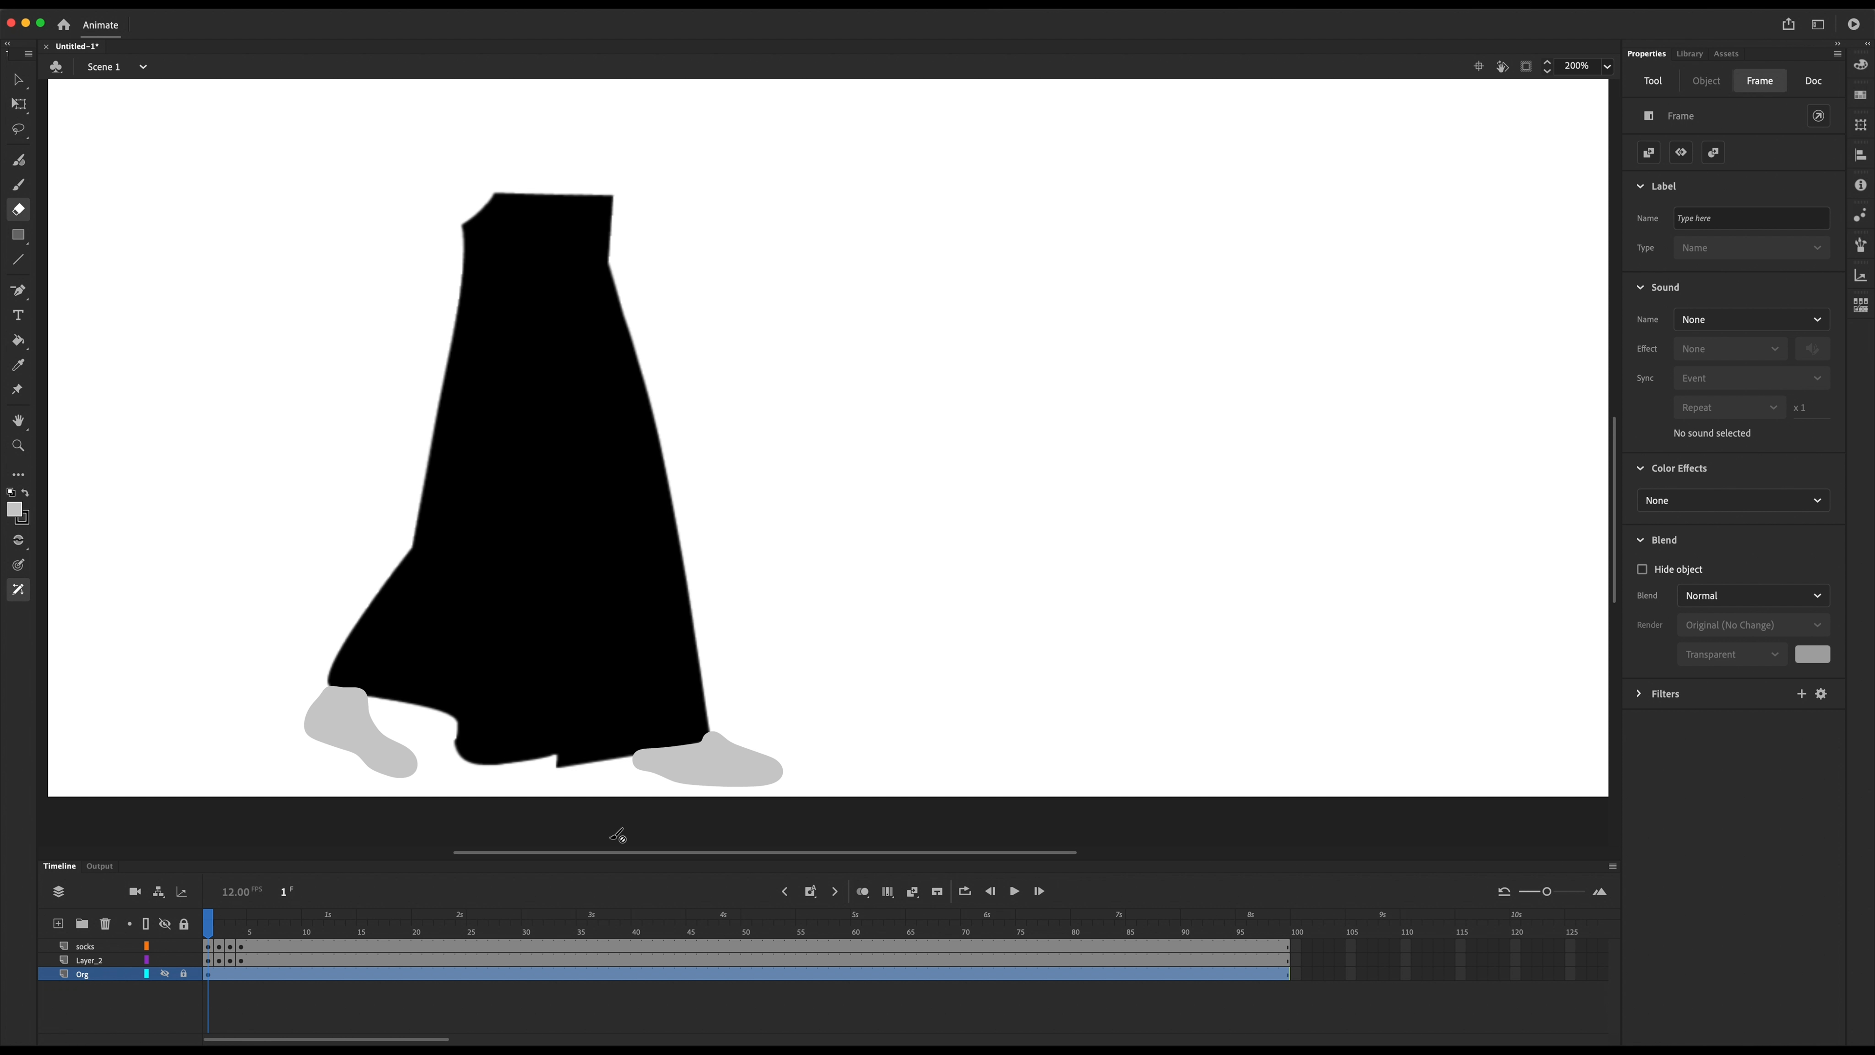
{"action": "left_click", "coordinate": [167, 975]}
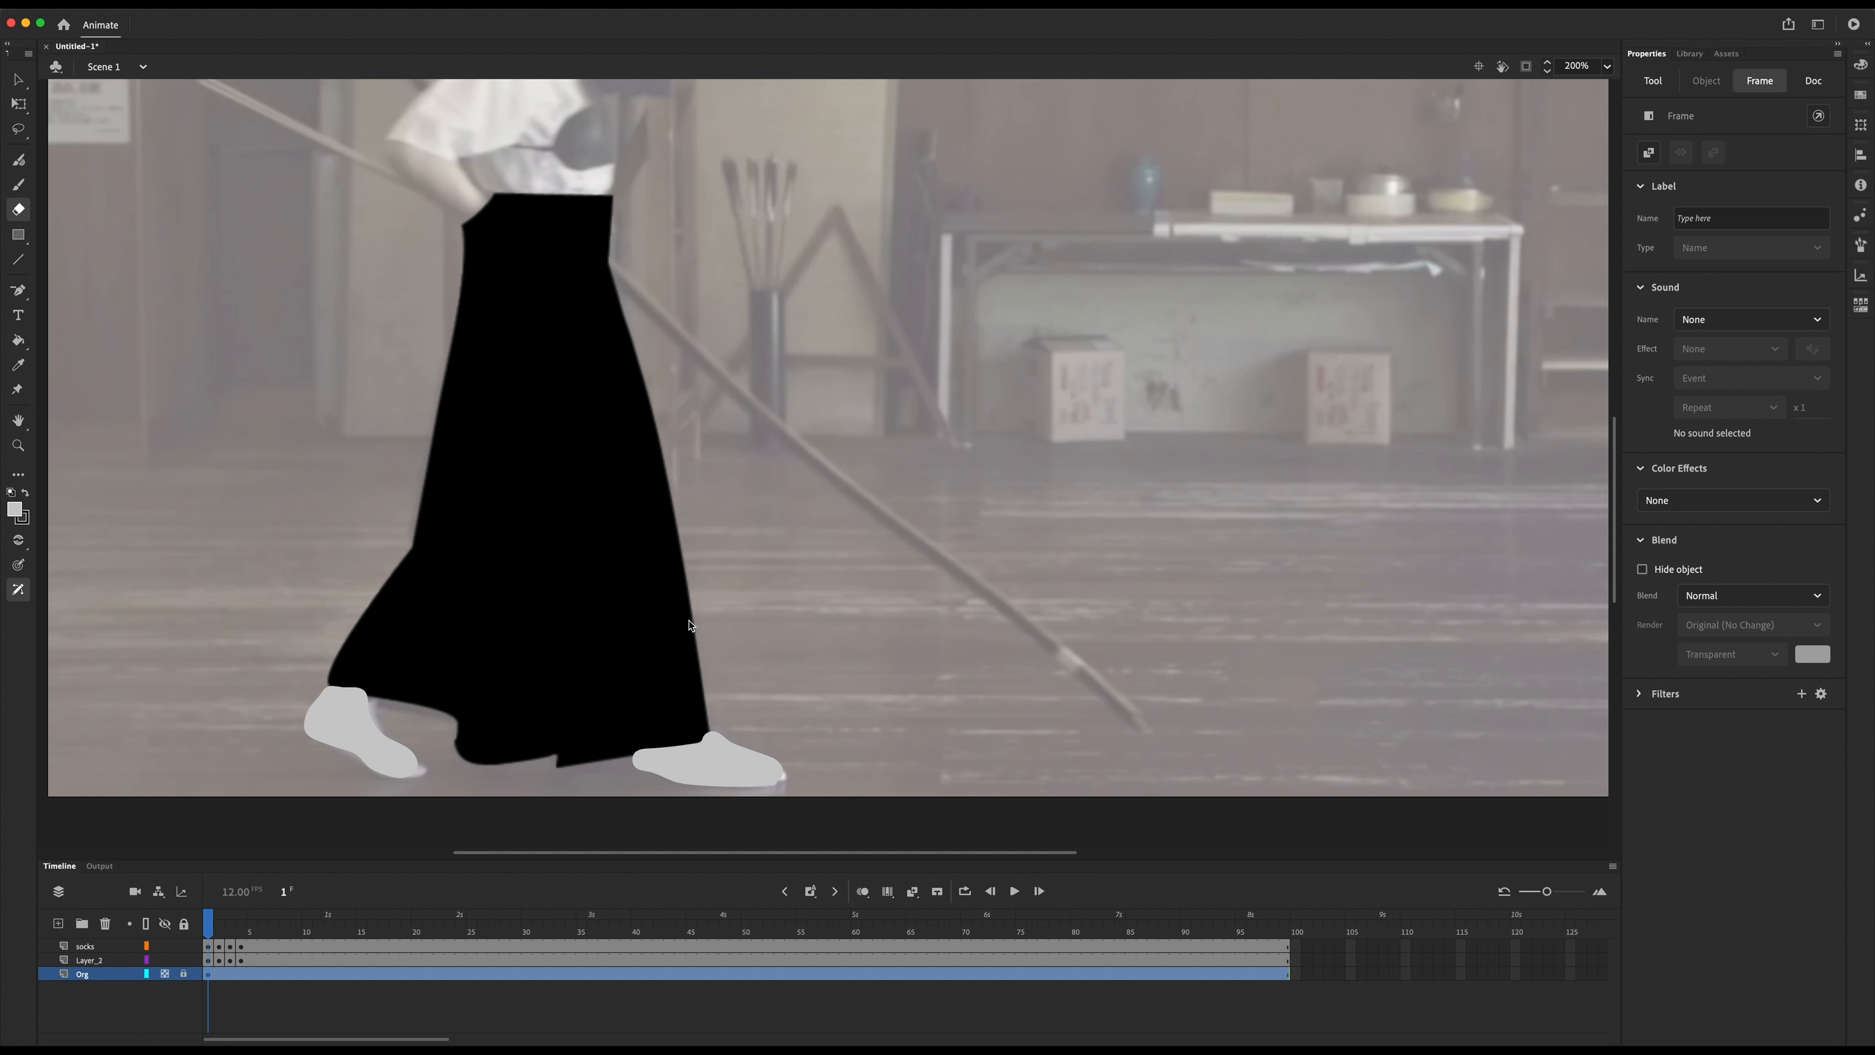
{"action": "key", "text": "super+1"}
{"action": "mouse_move", "coordinate": [208, 925]}
{"action": "left_mouse_down"}
{"action": "mouse_move", "coordinate": [288, 938]}
{"action": "mouse_move", "coordinate": [155, 918]}
{"action": "left_mouse_up"}
{"action": "left_click", "coordinate": [231, 1008]}
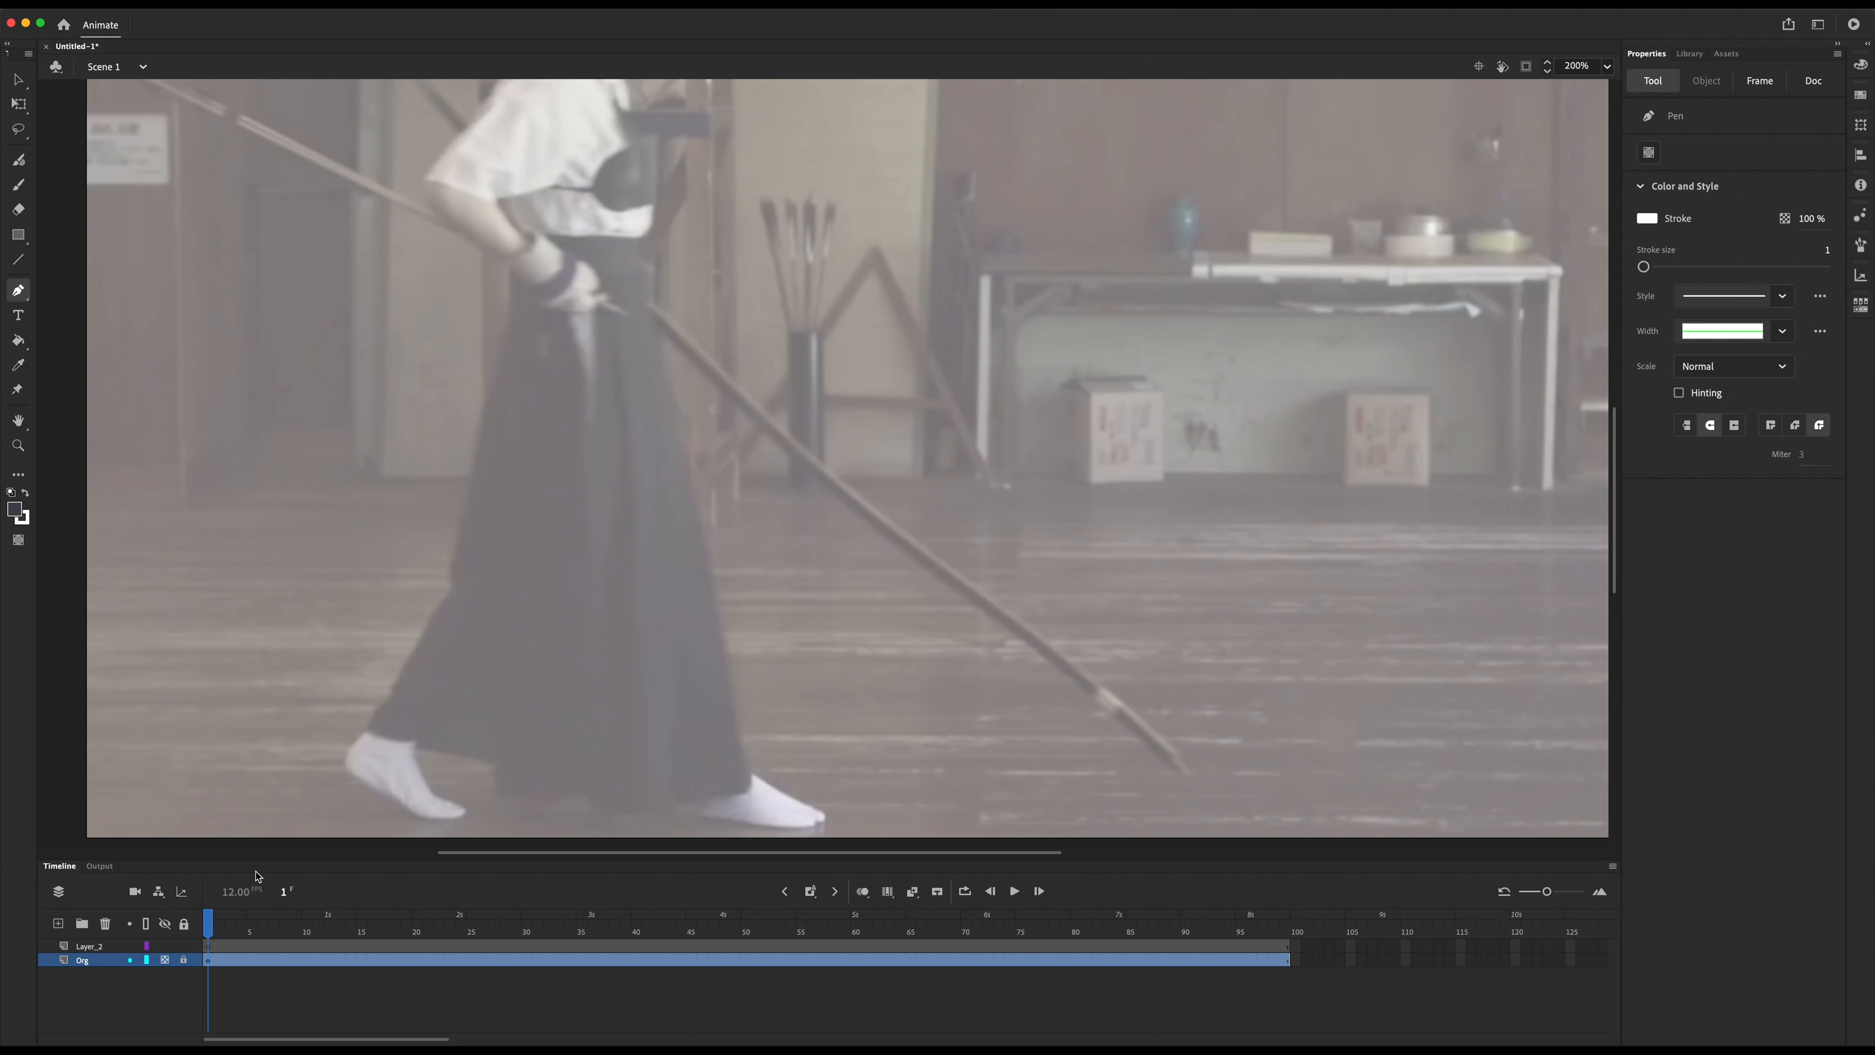
Step: On frame 1 of Layer_2, trace a closed outline around the whole skirt with the Pen tool and a white stroke
{"action": "left_click", "coordinate": [96, 946]}
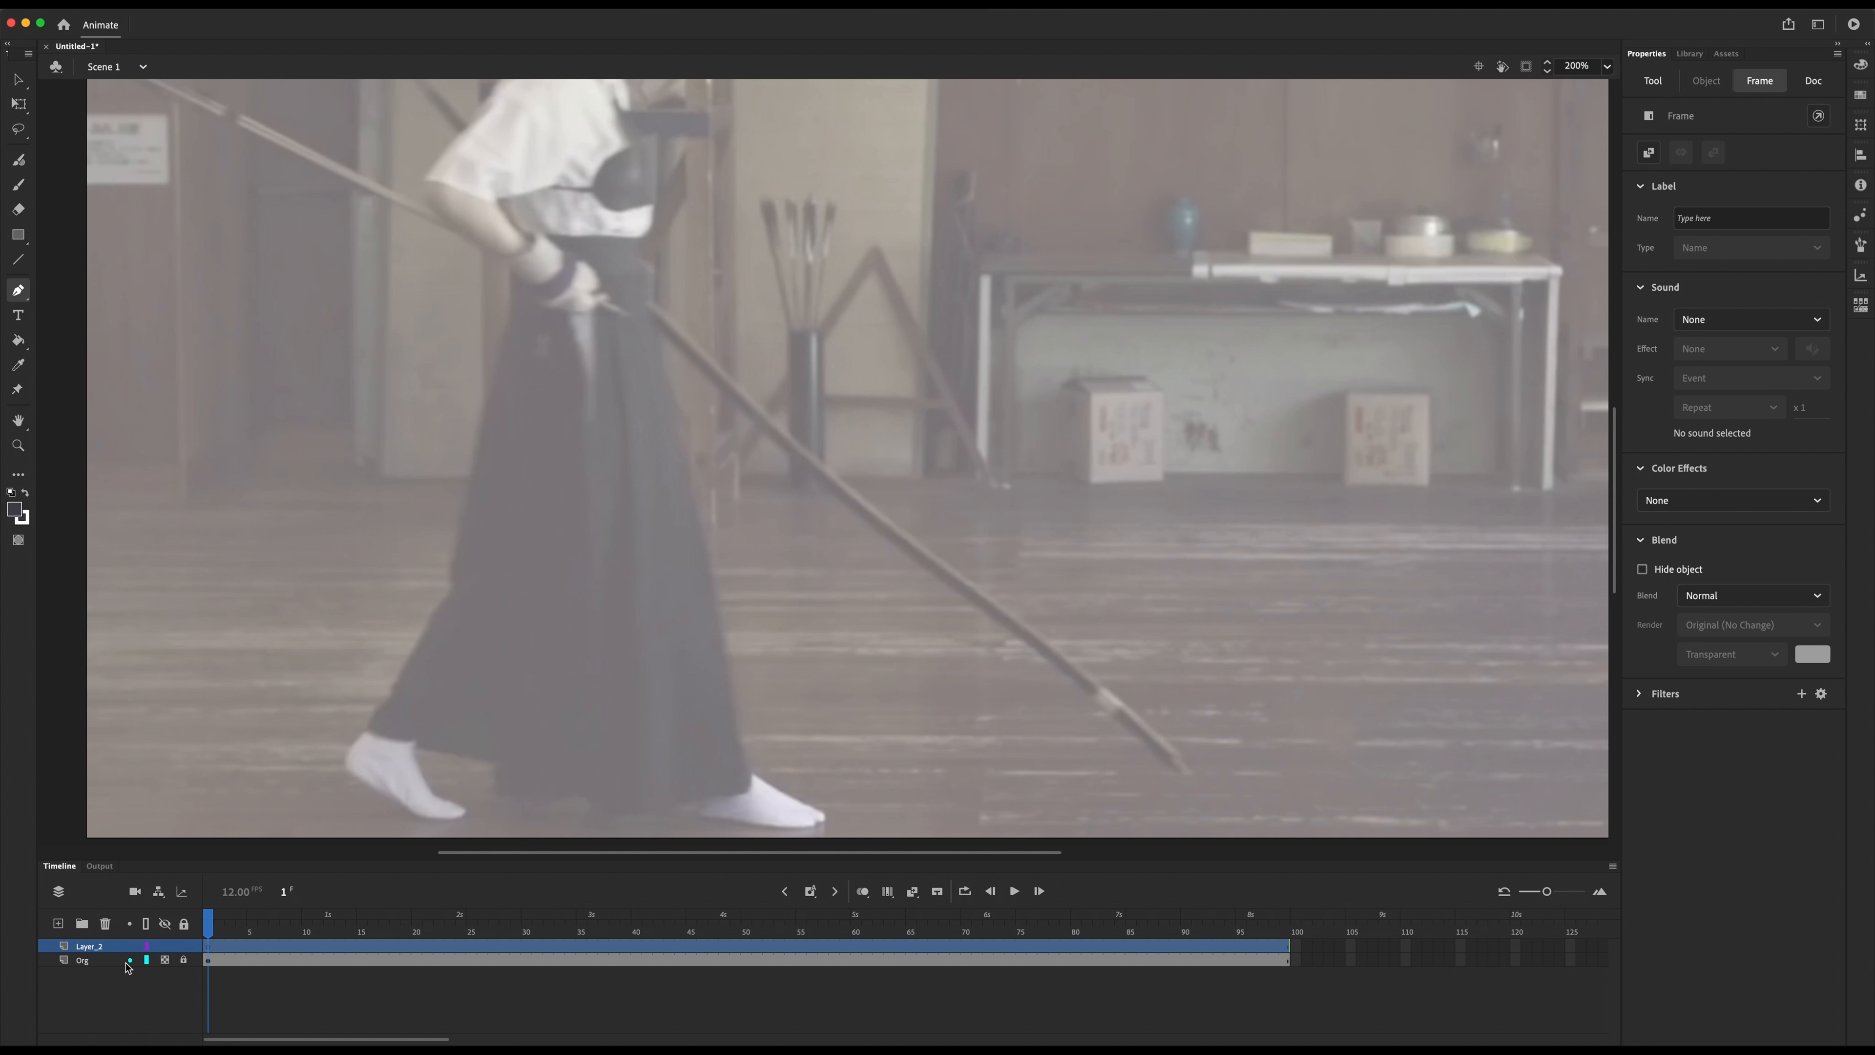
{"action": "left_click", "coordinate": [84, 962]}
{"action": "left_click", "coordinate": [84, 947]}
{"action": "left_click", "coordinate": [208, 947]}
{"action": "left_click", "coordinate": [505, 265]}
{"action": "left_click", "coordinate": [492, 382]}
{"action": "left_click", "coordinate": [451, 589]}
{"action": "left_click", "coordinate": [368, 728]}
{"action": "left_click", "coordinate": [498, 767]}
{"action": "left_click", "coordinate": [499, 795]}
{"action": "left_click", "coordinate": [595, 798]}
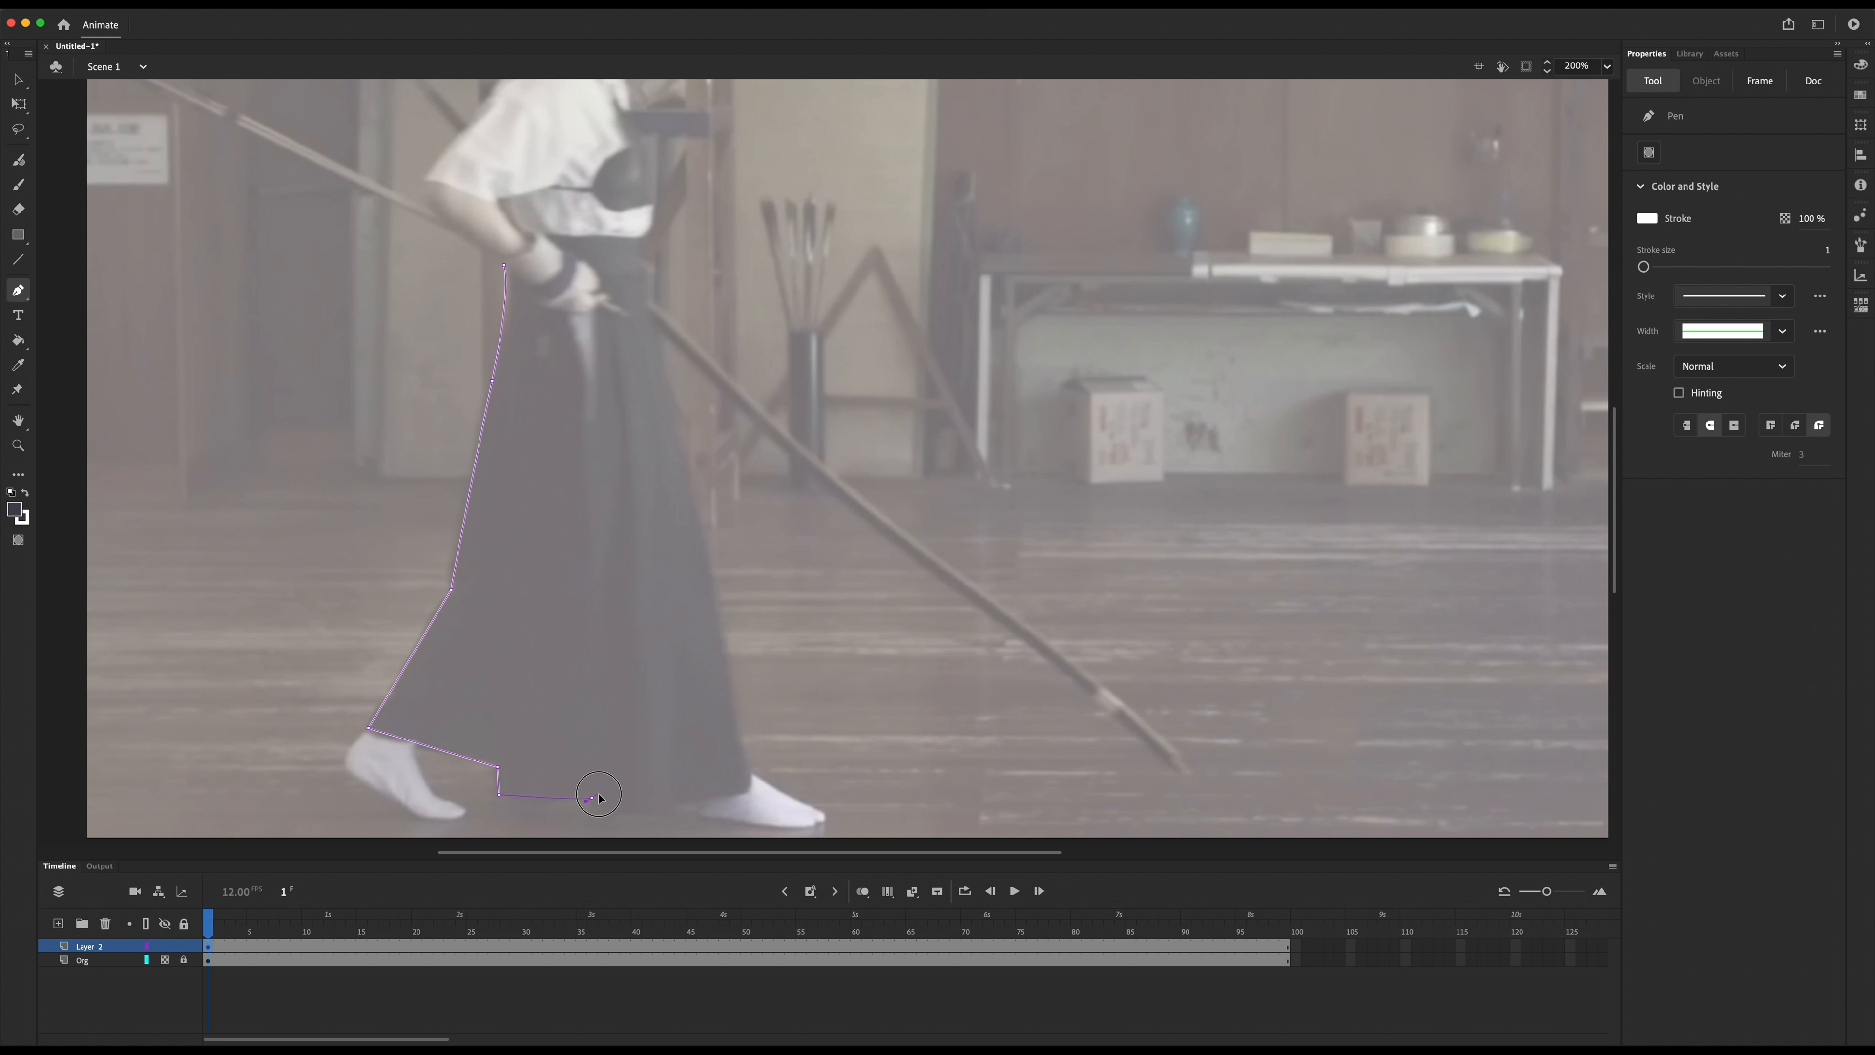
{"action": "left_click", "coordinate": [752, 783]}
{"action": "left_click", "coordinate": [665, 358]}
{"action": "left_click", "coordinate": [650, 305]}
{"action": "left_click", "coordinate": [655, 238]}
{"action": "left_click", "coordinate": [537, 233]}
{"action": "left_click_drag", "start_coordinate": [505, 264], "coordinate": [482, 276]}
Step: Bend the front edge and a lower hem segment of the skirt outline into curves matching the footage on frame 1
{"action": "key", "text": "v"}
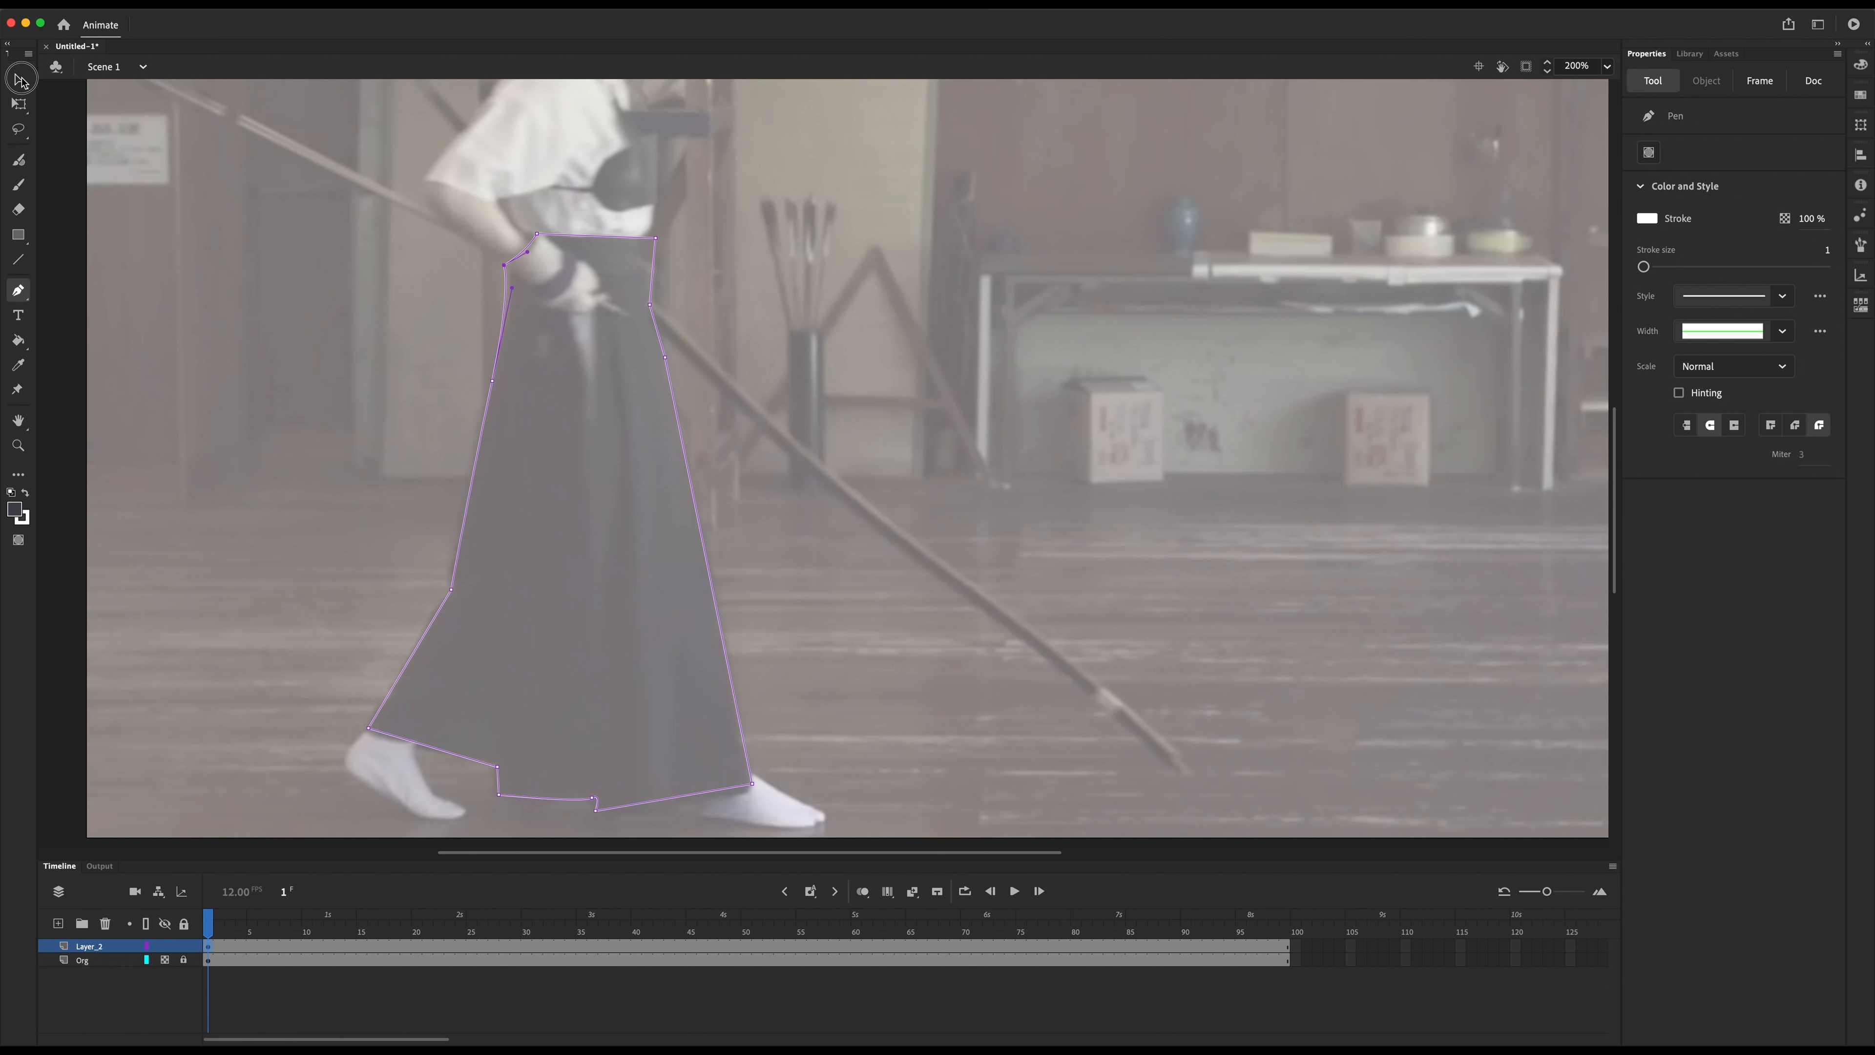
{"action": "left_click", "coordinate": [489, 764]}
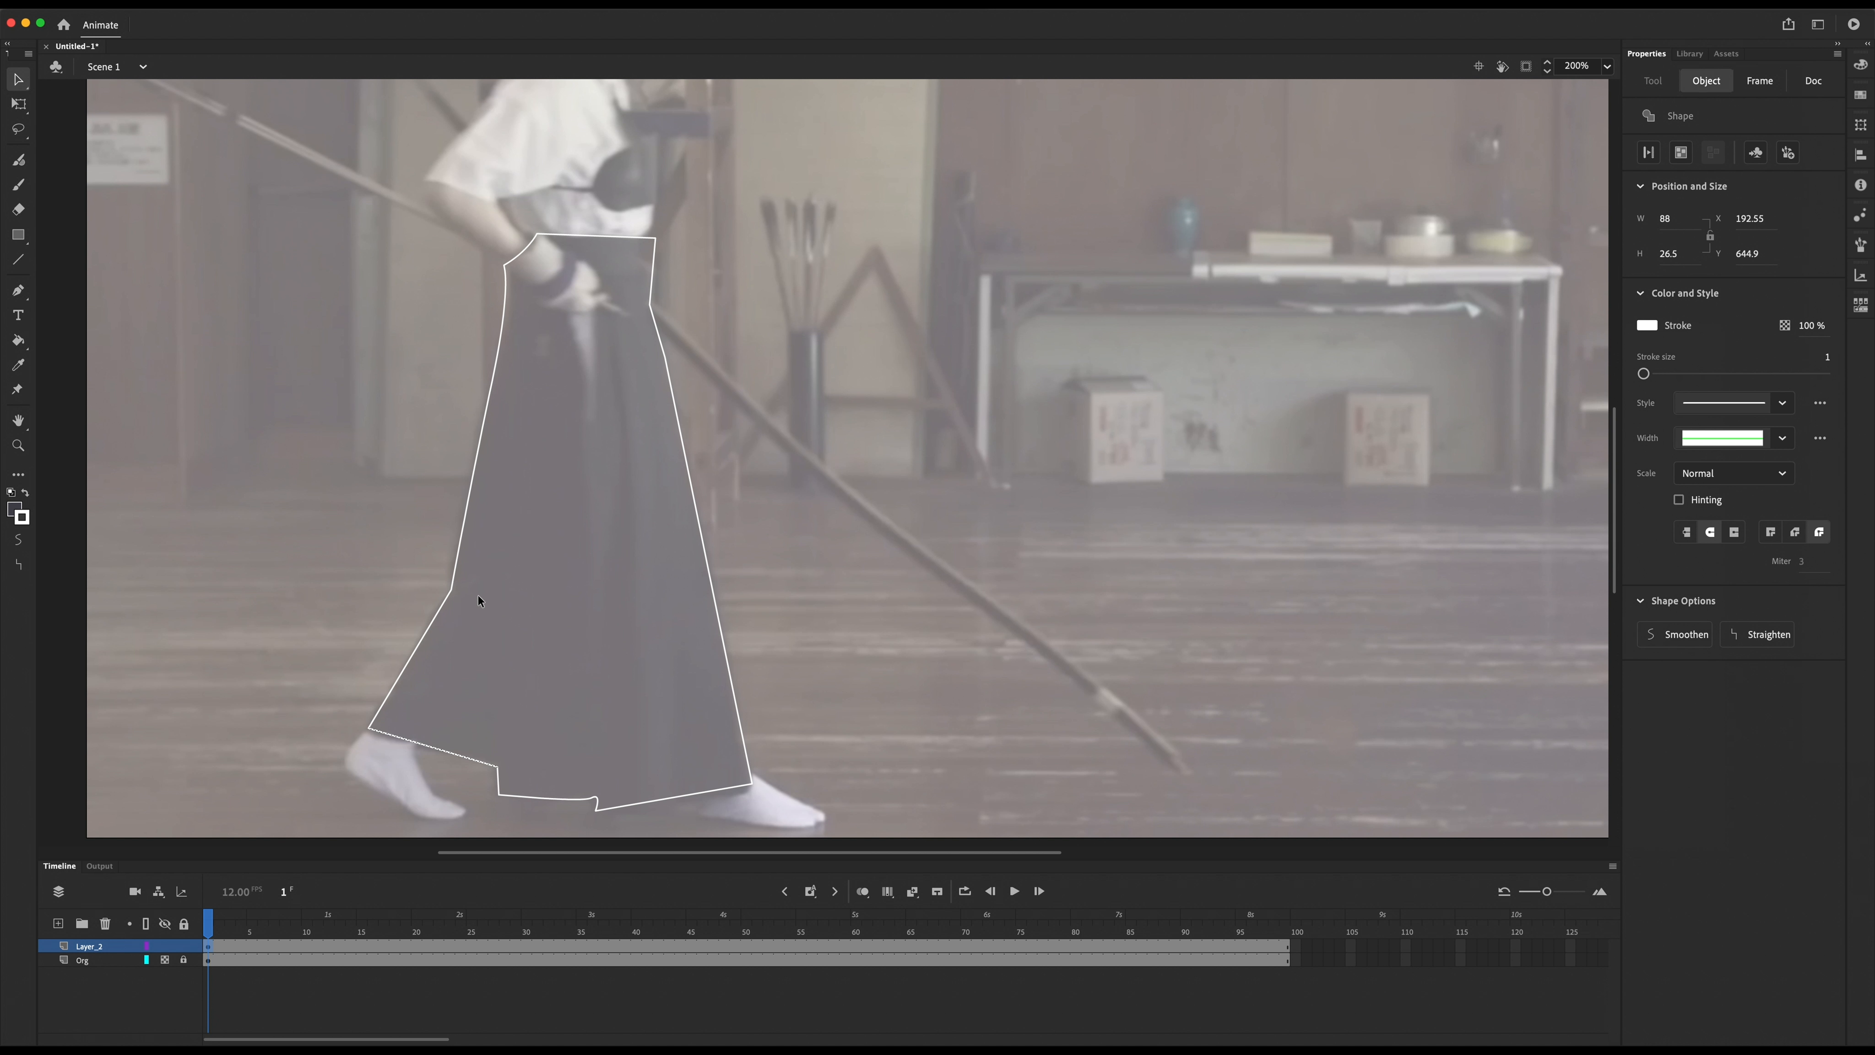
{"action": "scroll", "coordinate": [478, 596], "scroll_direction": "down", "scroll_amount": 5}
{"action": "scroll", "coordinate": [478, 595], "scroll_direction": "left", "scroll_amount": 2}
{"action": "scroll", "coordinate": [477, 306], "scroll_direction": "up", "scroll_amount": 2}
{"action": "right_click", "coordinate": [542, 427]}
{"action": "left_click", "coordinate": [687, 668]}
{"action": "left_click", "coordinate": [682, 666]}
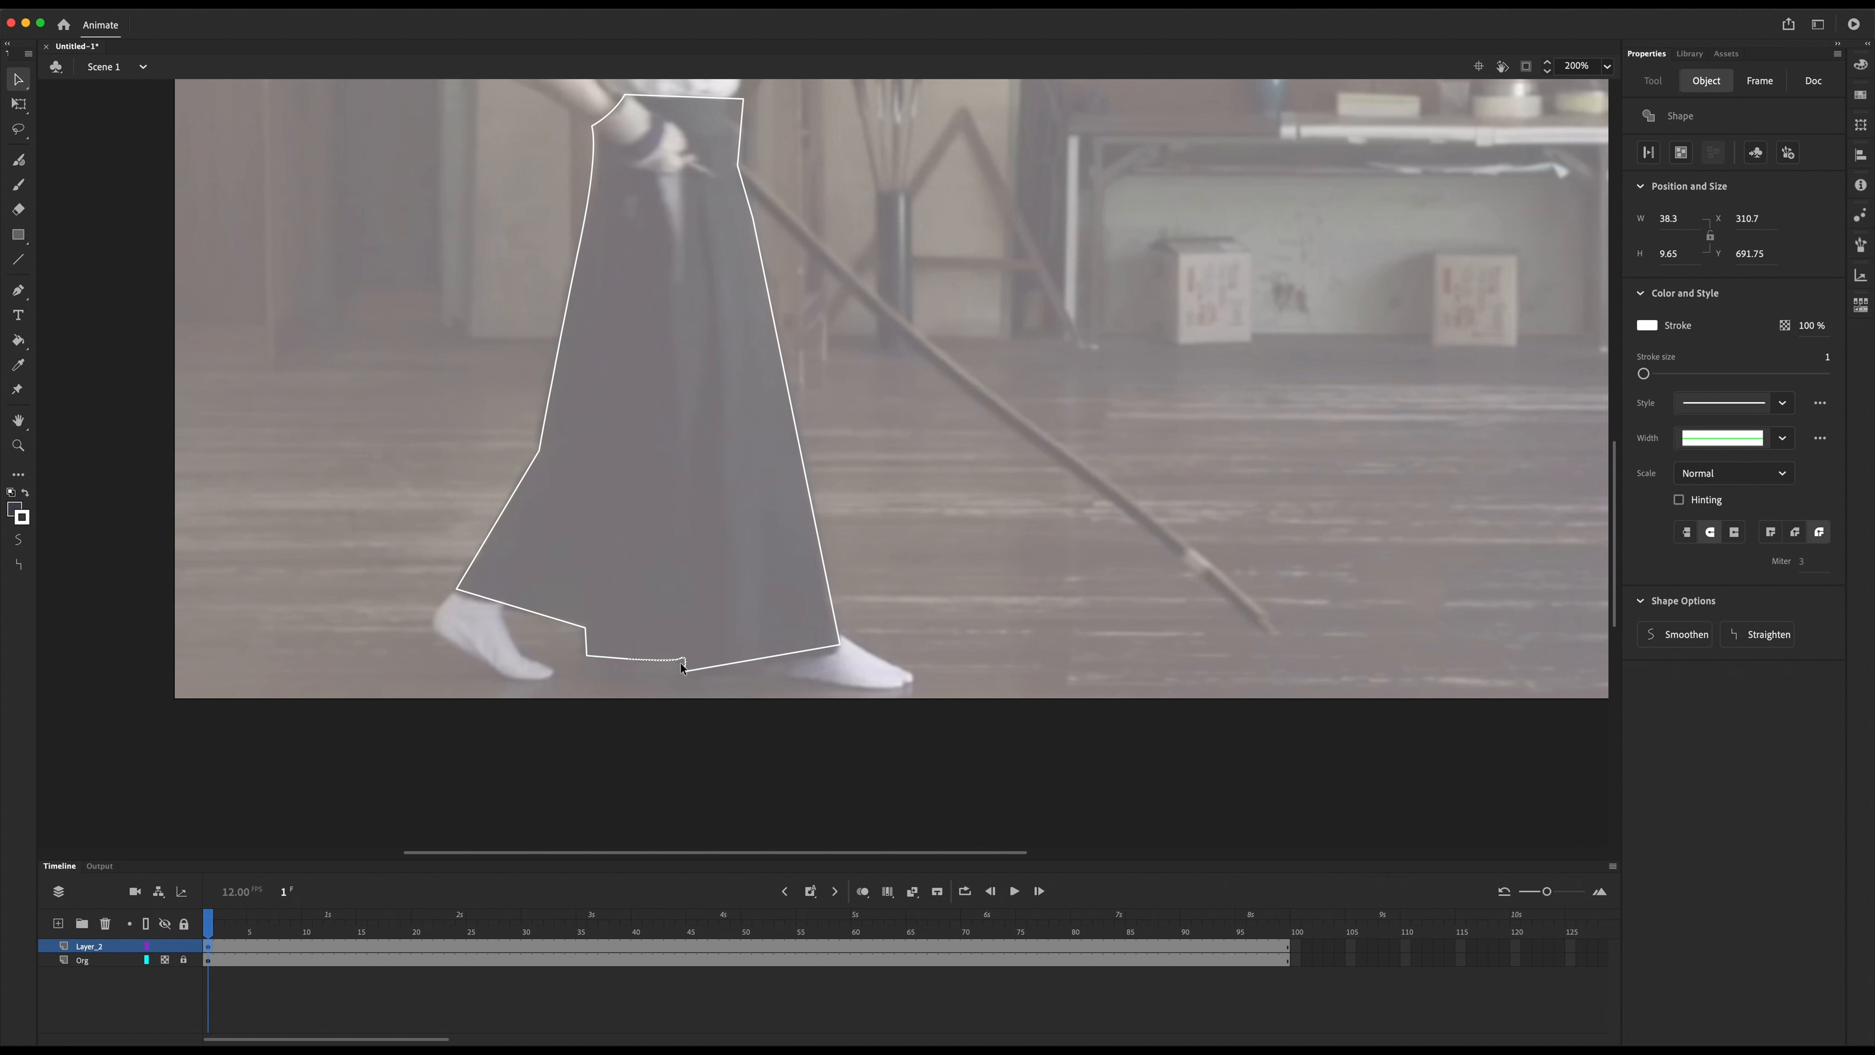
{"action": "left_click", "coordinate": [798, 404]}
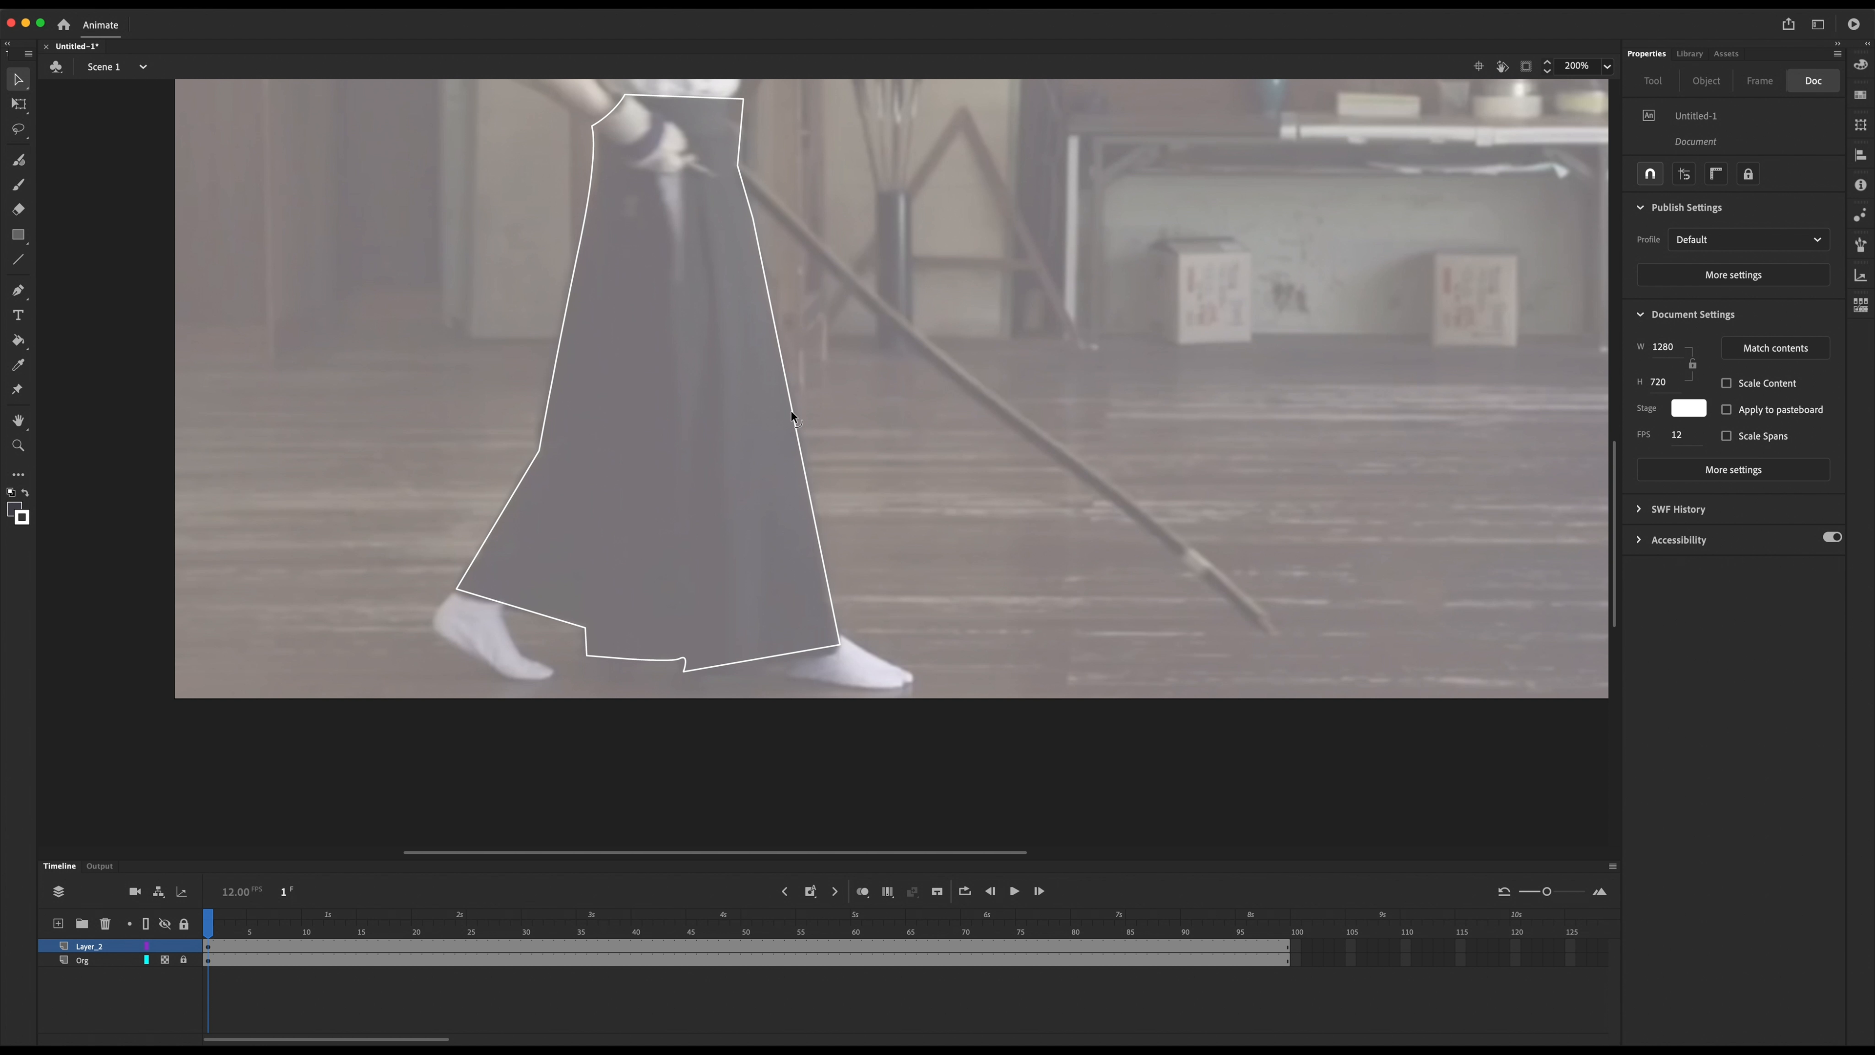
{"action": "mouse_move", "coordinate": [794, 412]}
{"action": "left_mouse_down"}
{"action": "mouse_move", "coordinate": [766, 428]}
{"action": "mouse_move", "coordinate": [811, 427]}
{"action": "left_mouse_up"}
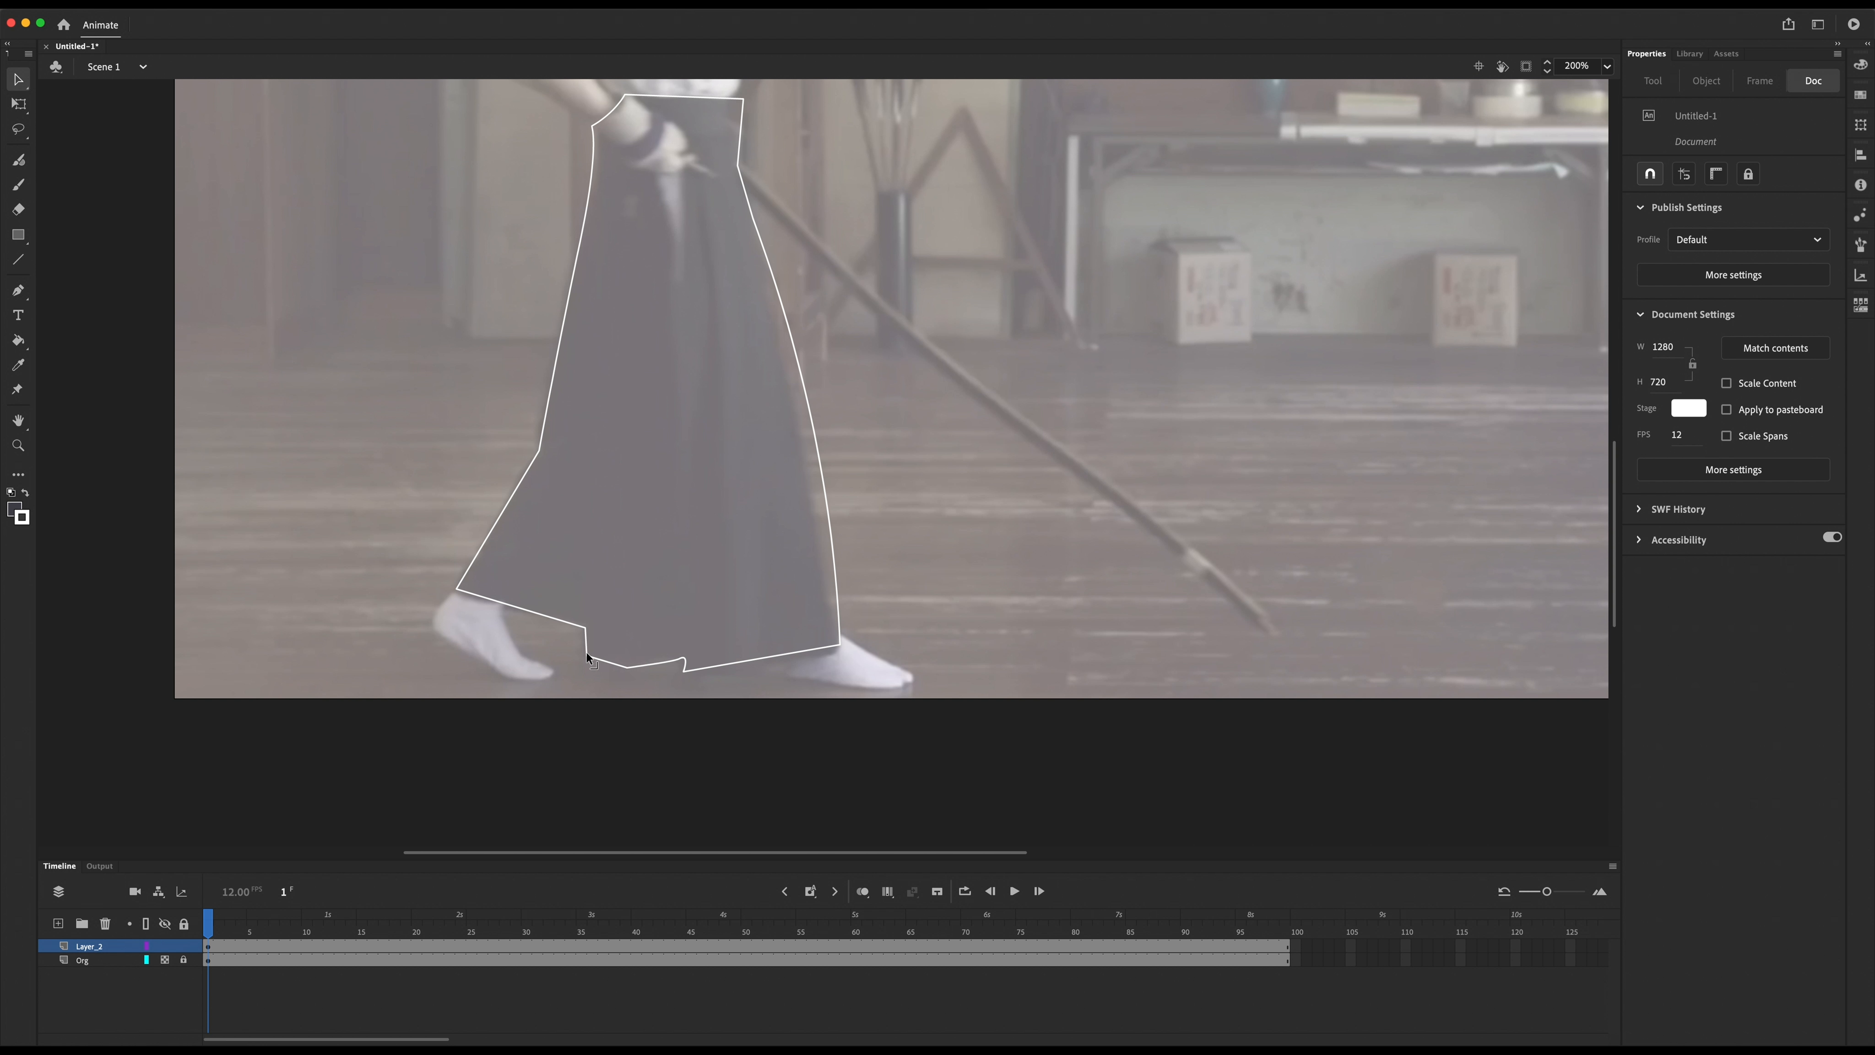
Step: Convert the skirt outline's hem, back and front corner anchors into smooth curves and refine the front edge along the cloth
{"action": "key", "text": "super+equal"}
{"action": "scroll", "coordinate": [603, 609], "scroll_direction": "down", "scroll_amount": 5}
{"action": "key", "text": "shift+c"}
{"action": "left_click_drag", "start_coordinate": [449, 630], "coordinate": [446, 525]}
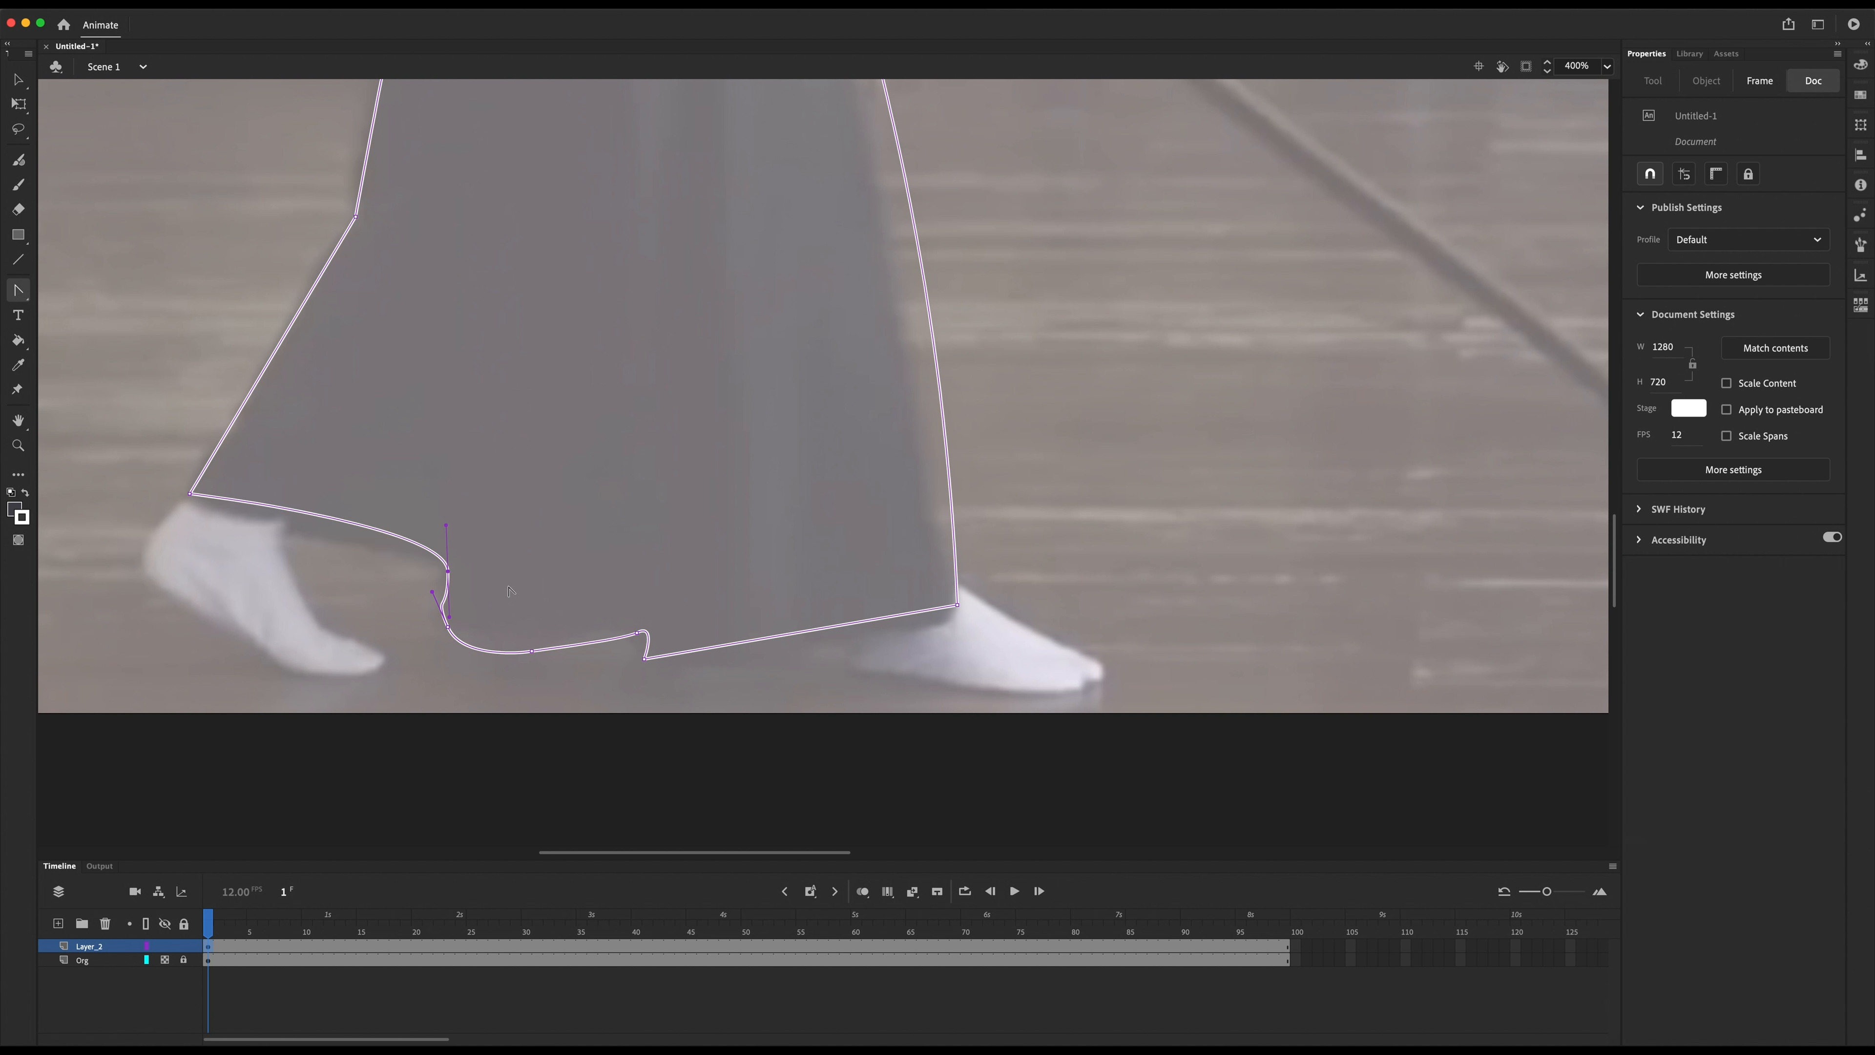
{"action": "left_click_drag", "start_coordinate": [191, 496], "coordinate": [159, 466]}
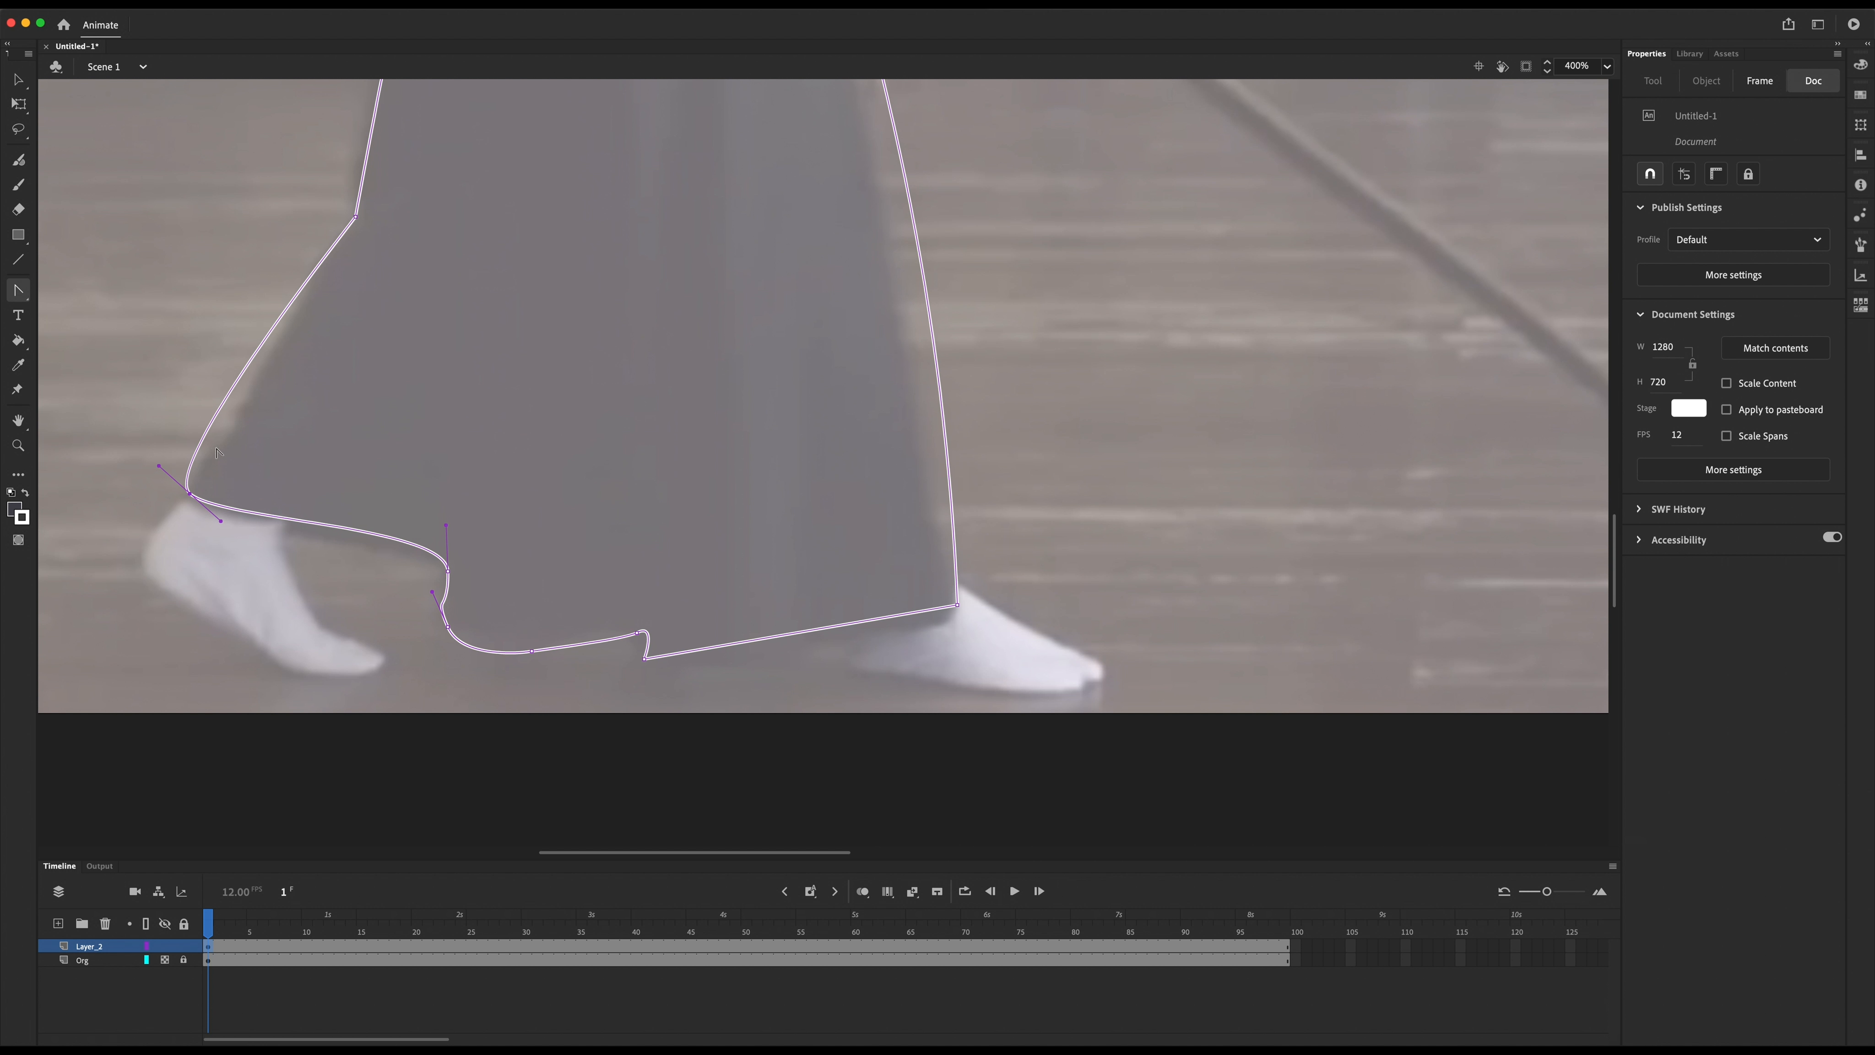
{"action": "mouse_move", "coordinate": [958, 606]}
{"action": "left_mouse_down"}
{"action": "mouse_move", "coordinate": [969, 633]}
{"action": "mouse_move", "coordinate": [962, 612]}
{"action": "left_mouse_up"}
{"action": "key", "text": "super+minus"}
{"action": "left_click_drag", "start_coordinate": [831, 407], "coordinate": [685, 413]}
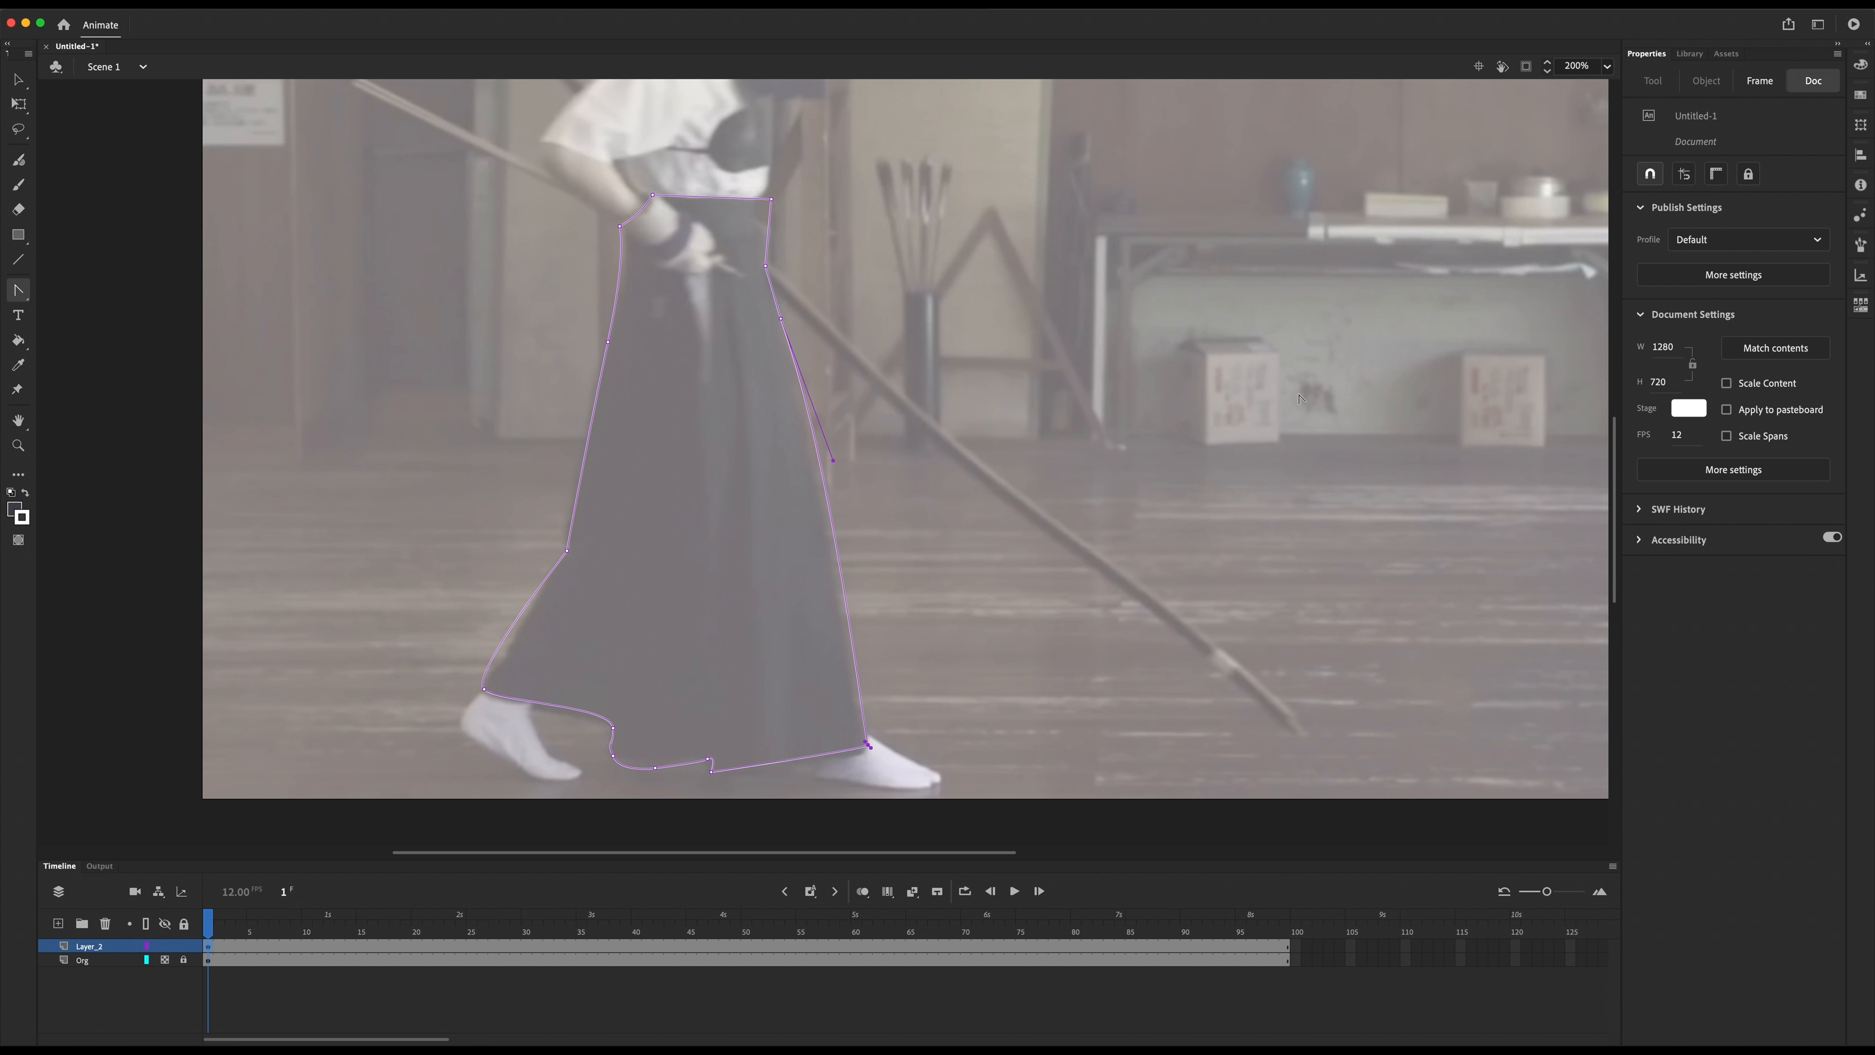
Step: Select the whole skirt outline and change its stroke colour to black
{"action": "left_click", "coordinate": [18, 79]}
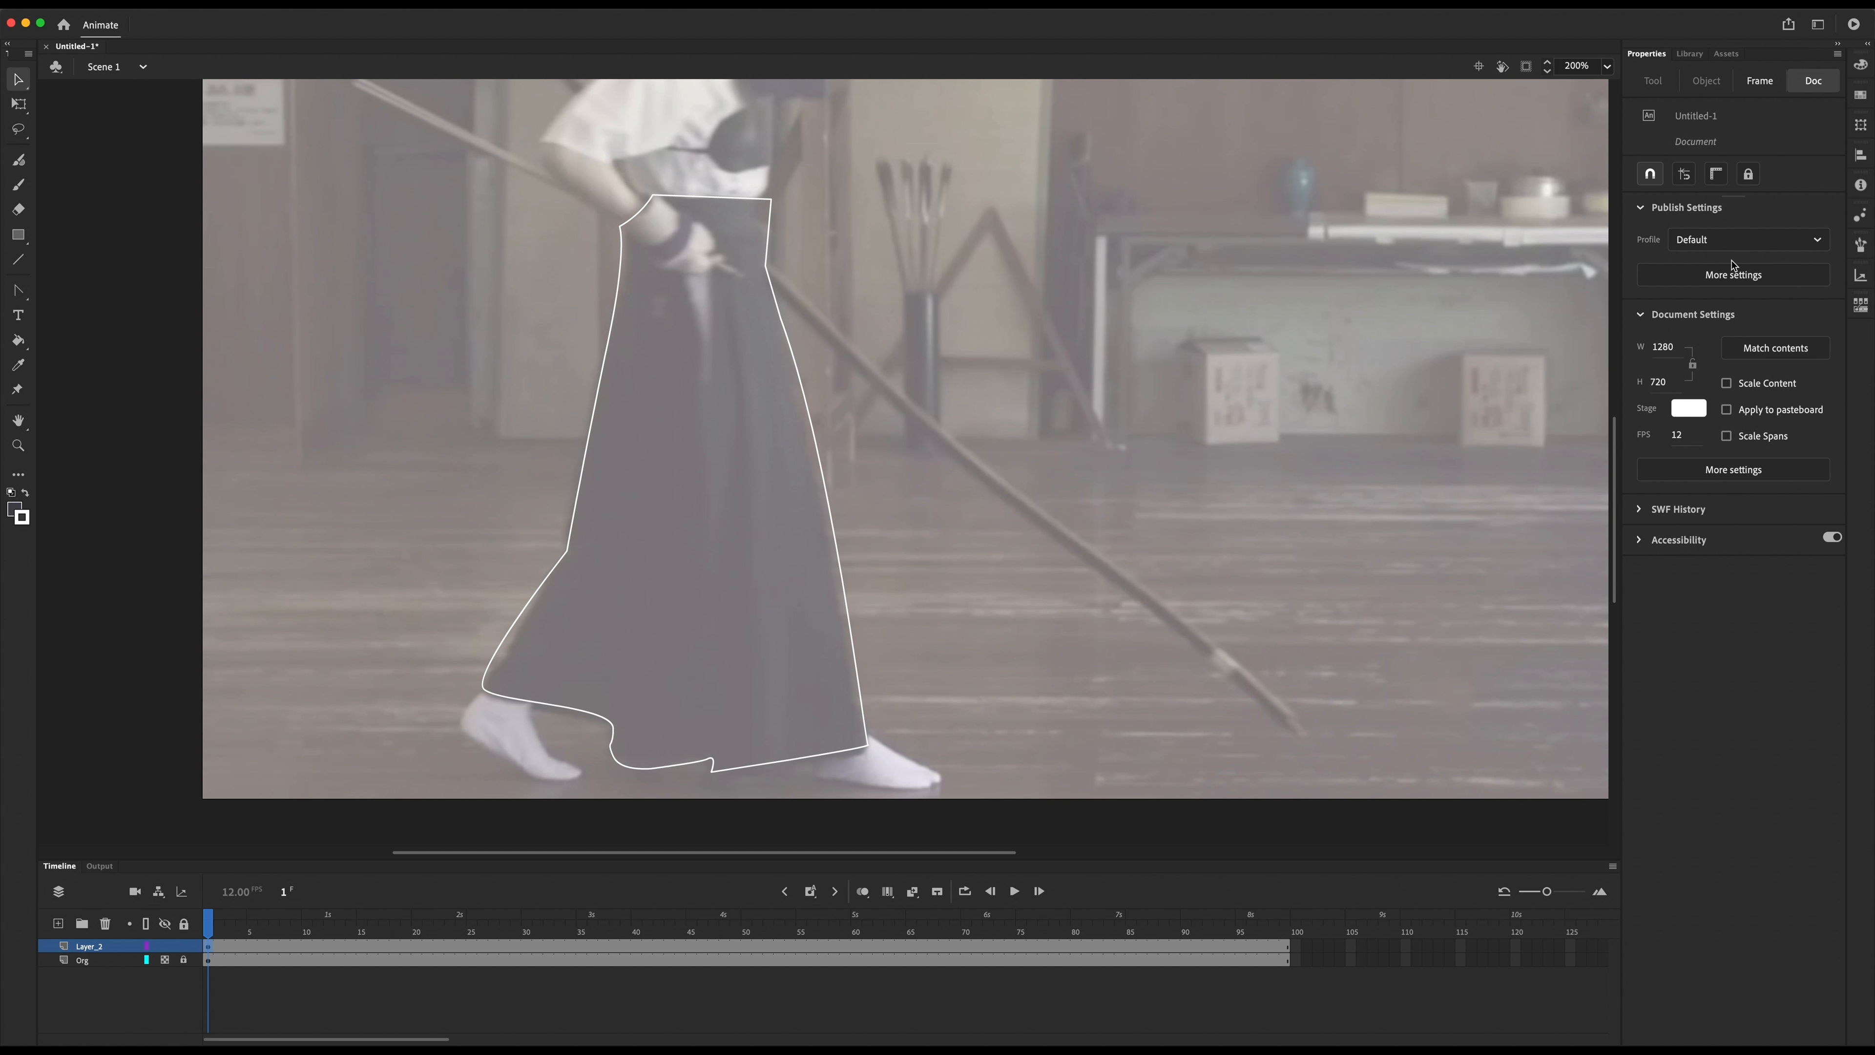
{"action": "left_click", "coordinate": [25, 517]}
{"action": "left_click", "coordinate": [69, 567]}
{"action": "double_click", "coordinate": [840, 565]}
{"action": "left_click", "coordinate": [1647, 326]}
Step: Fill the inside of the skirt outline with black using the Paint Bucket and deselect it
{"action": "left_click", "coordinate": [18, 340]}
{"action": "left_click", "coordinate": [694, 503]}
{"action": "left_click", "coordinate": [15, 509]}
{"action": "left_click", "coordinate": [662, 533]}
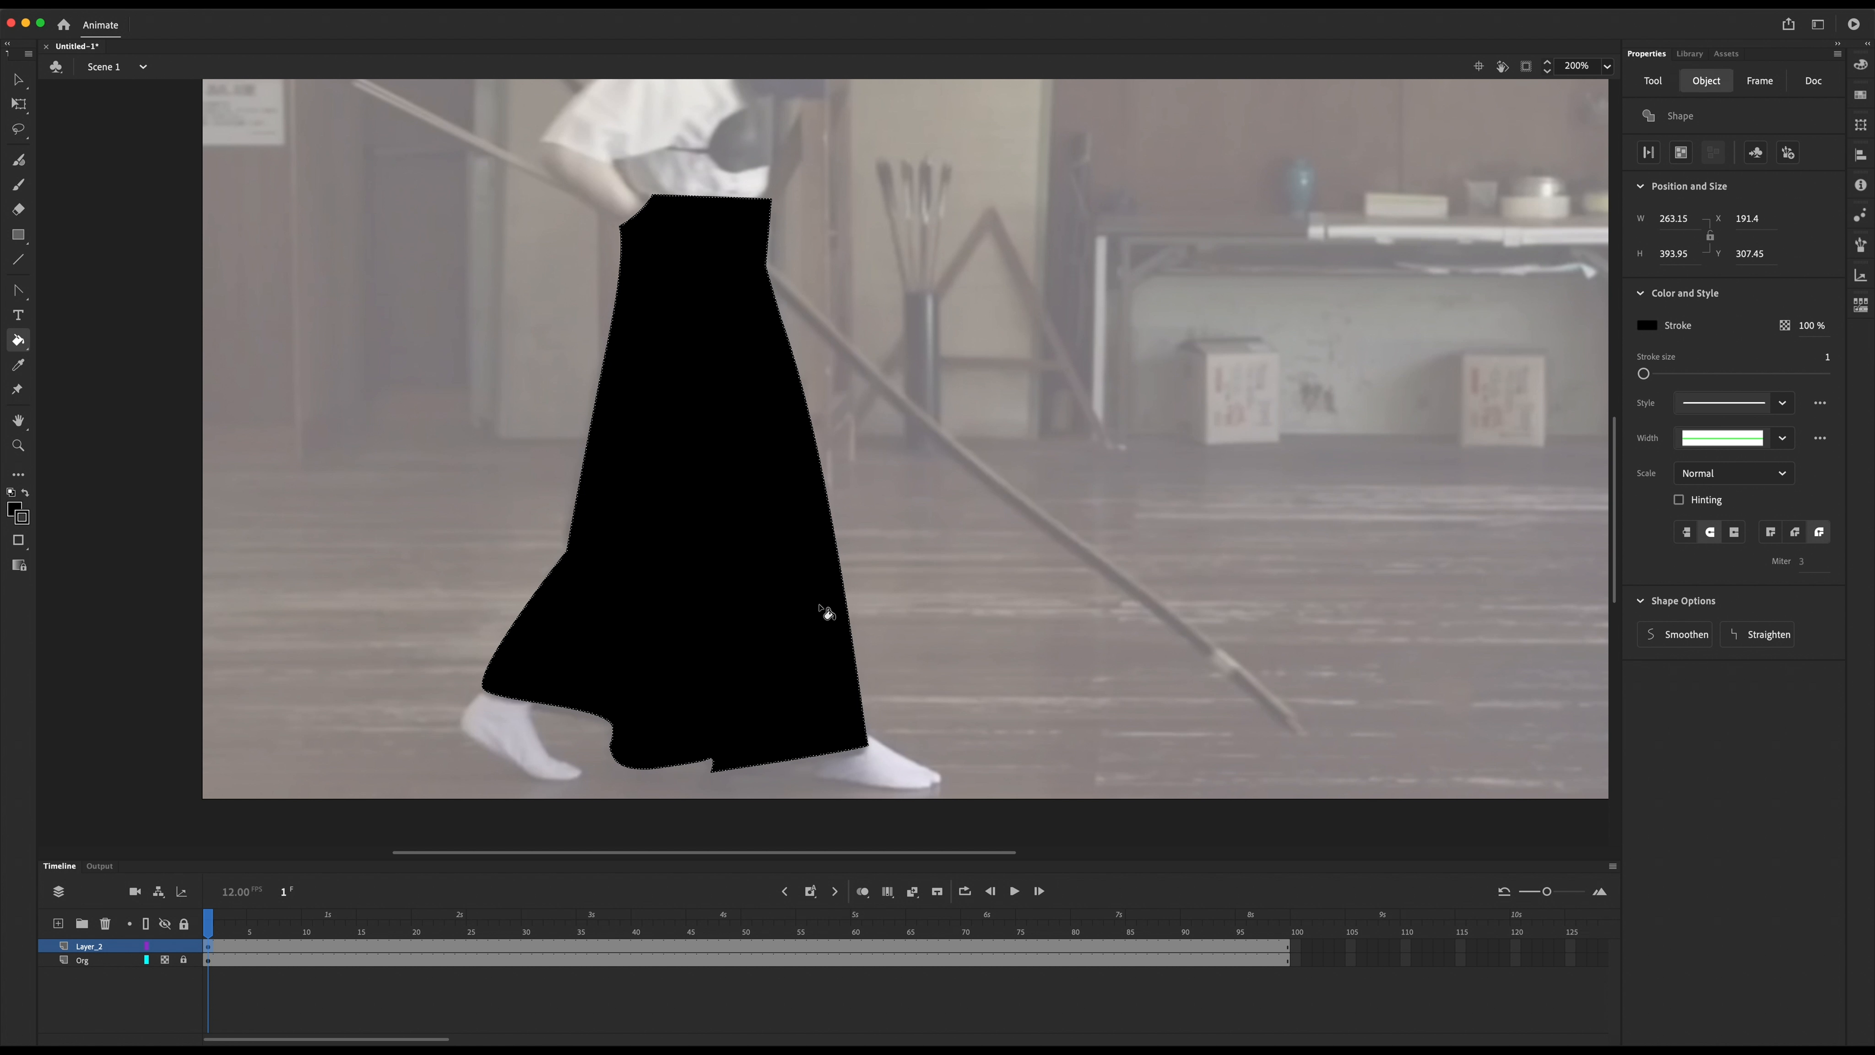
{"action": "left_click", "coordinate": [19, 79]}
{"action": "left_click", "coordinate": [692, 1003]}
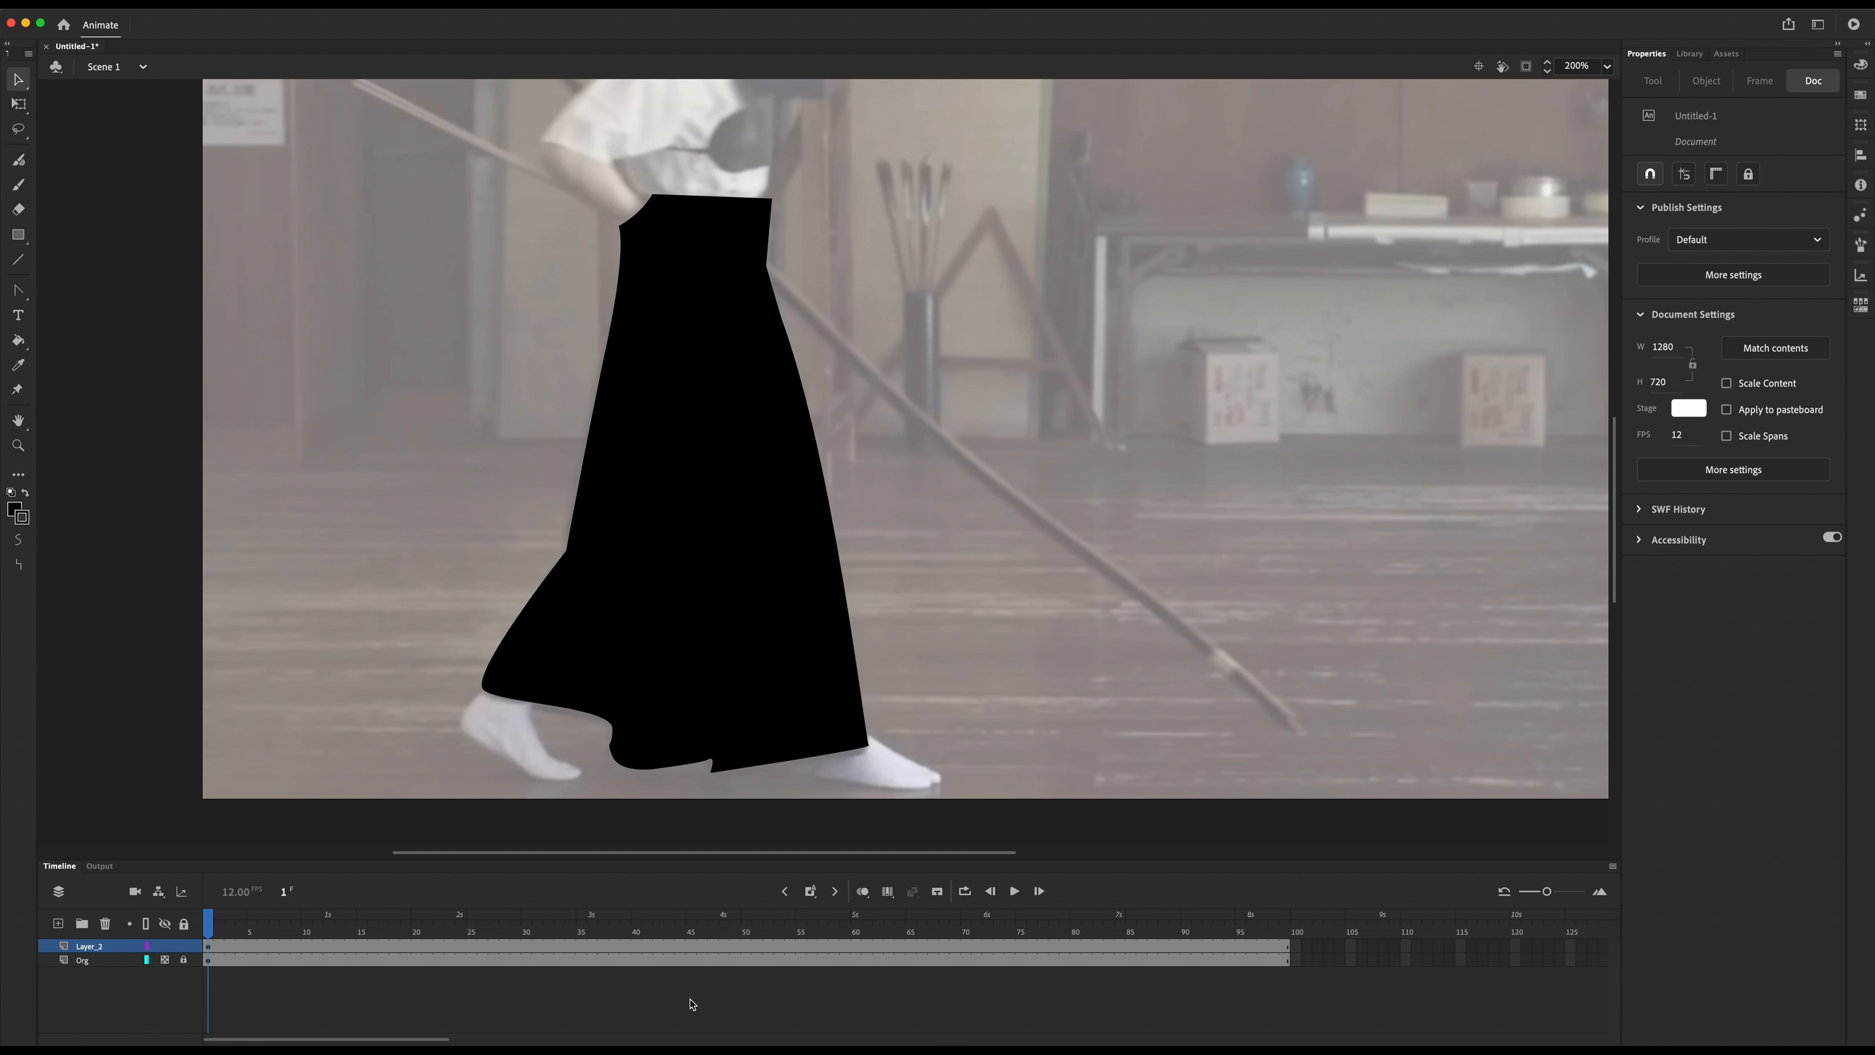
Step: Insert a keyframe at frame 2 of Layer_2 and display the skirt shape's anchor points
{"action": "left_click_drag", "start_coordinate": [208, 928], "coordinate": [180, 968]}
{"action": "left_click", "coordinate": [218, 949]}
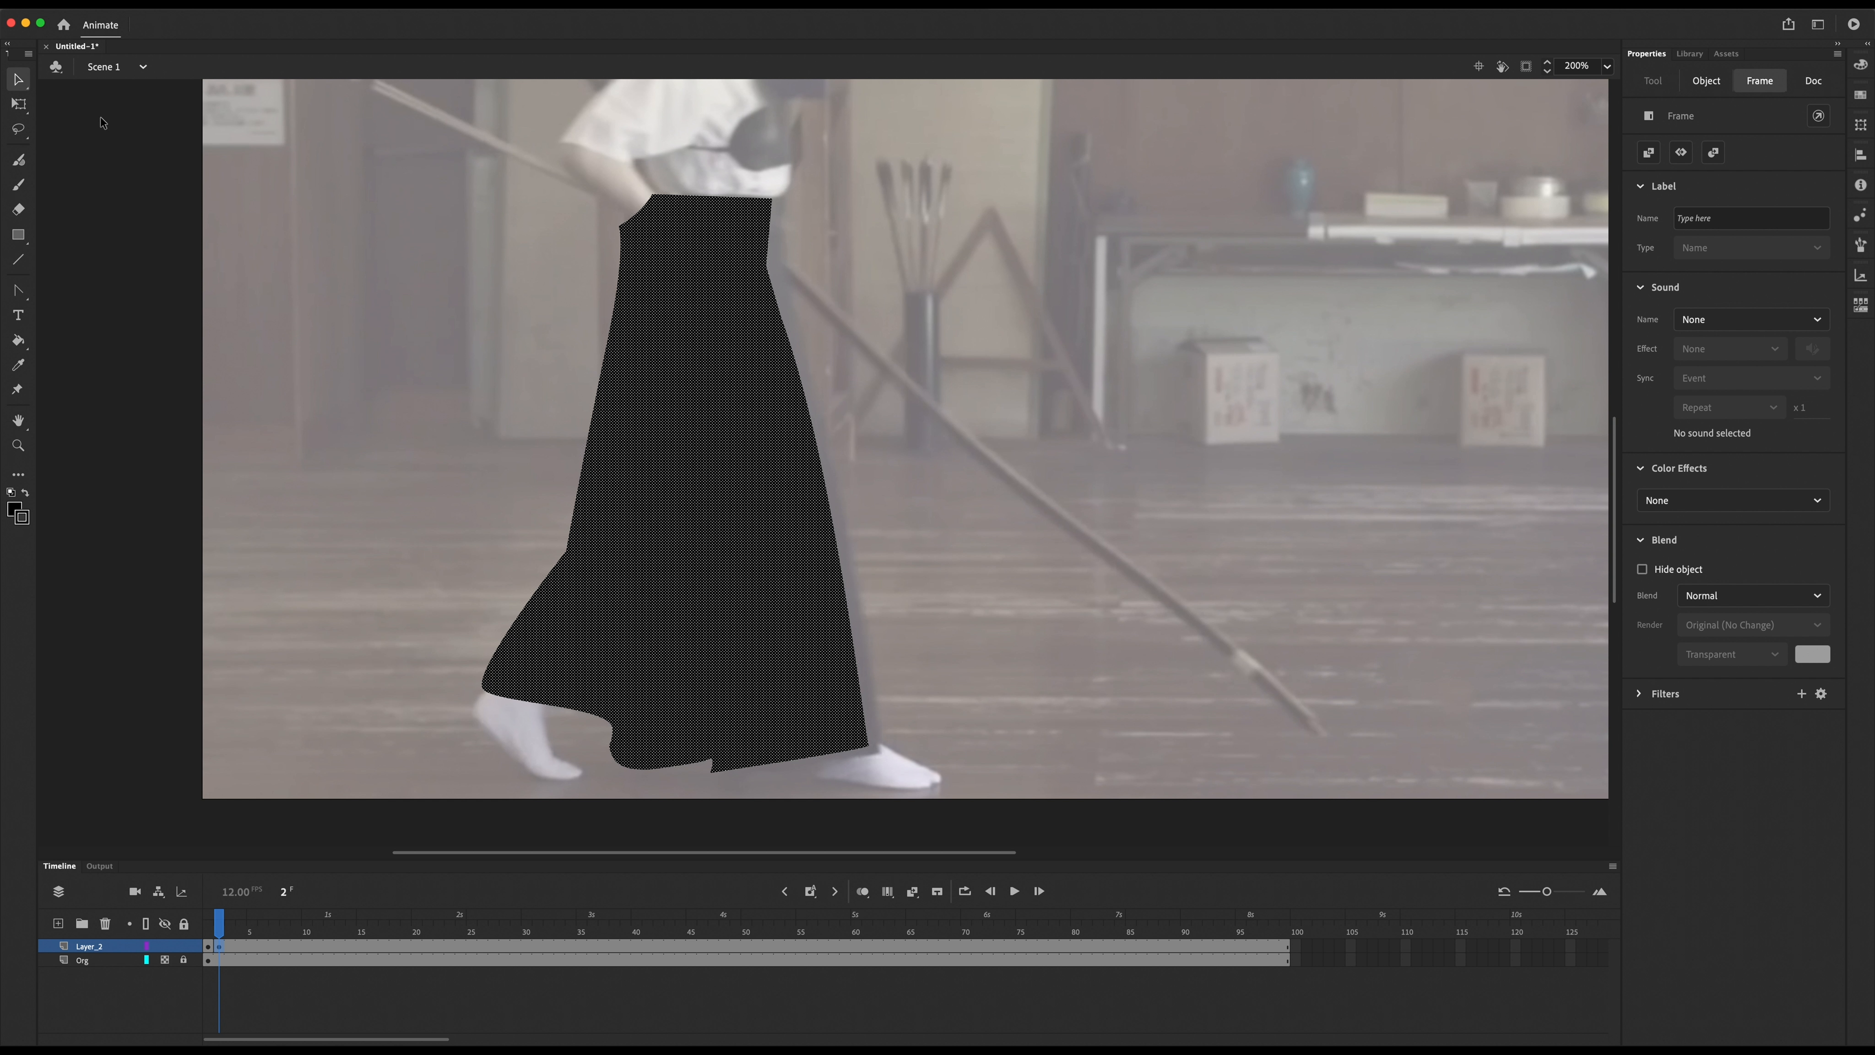
{"action": "left_click", "coordinate": [672, 462]}
{"action": "right_click", "coordinate": [706, 477]}
{"action": "left_click", "coordinate": [682, 467]}
{"action": "left_click", "coordinate": [17, 287]}
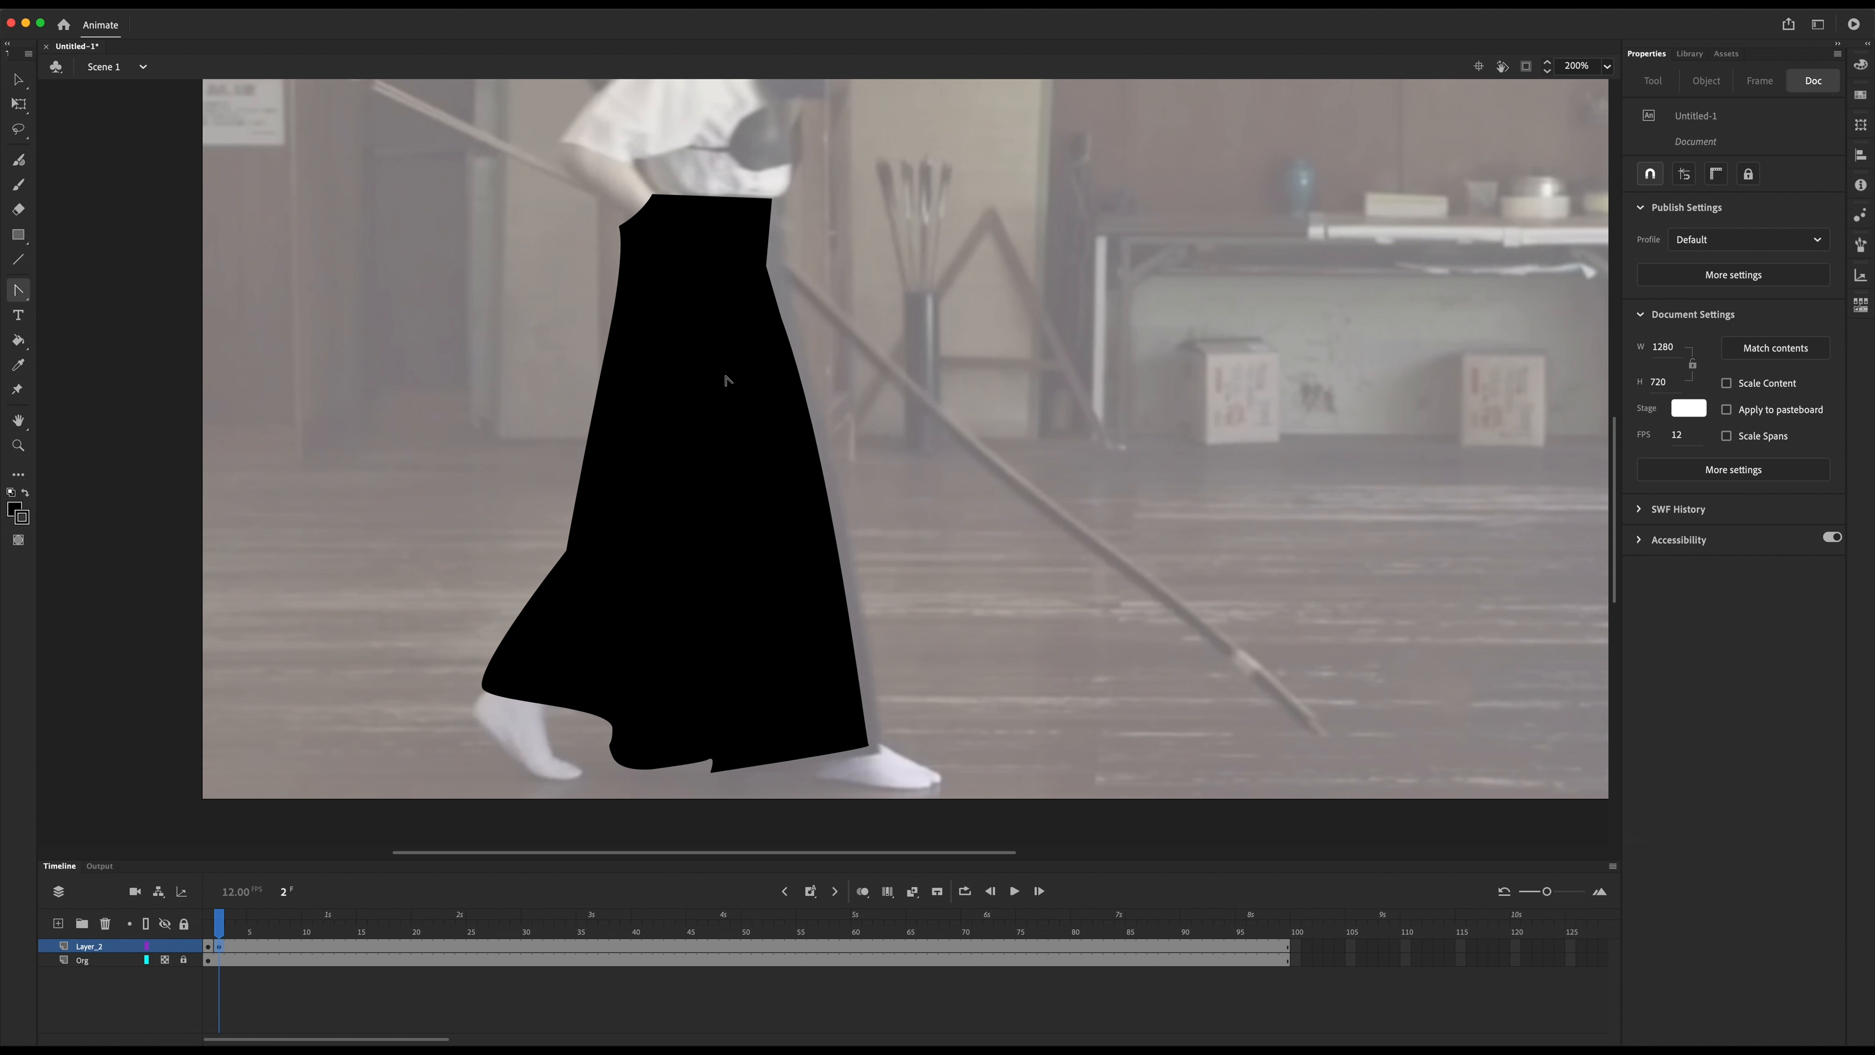
{"action": "left_click", "coordinate": [842, 600]}
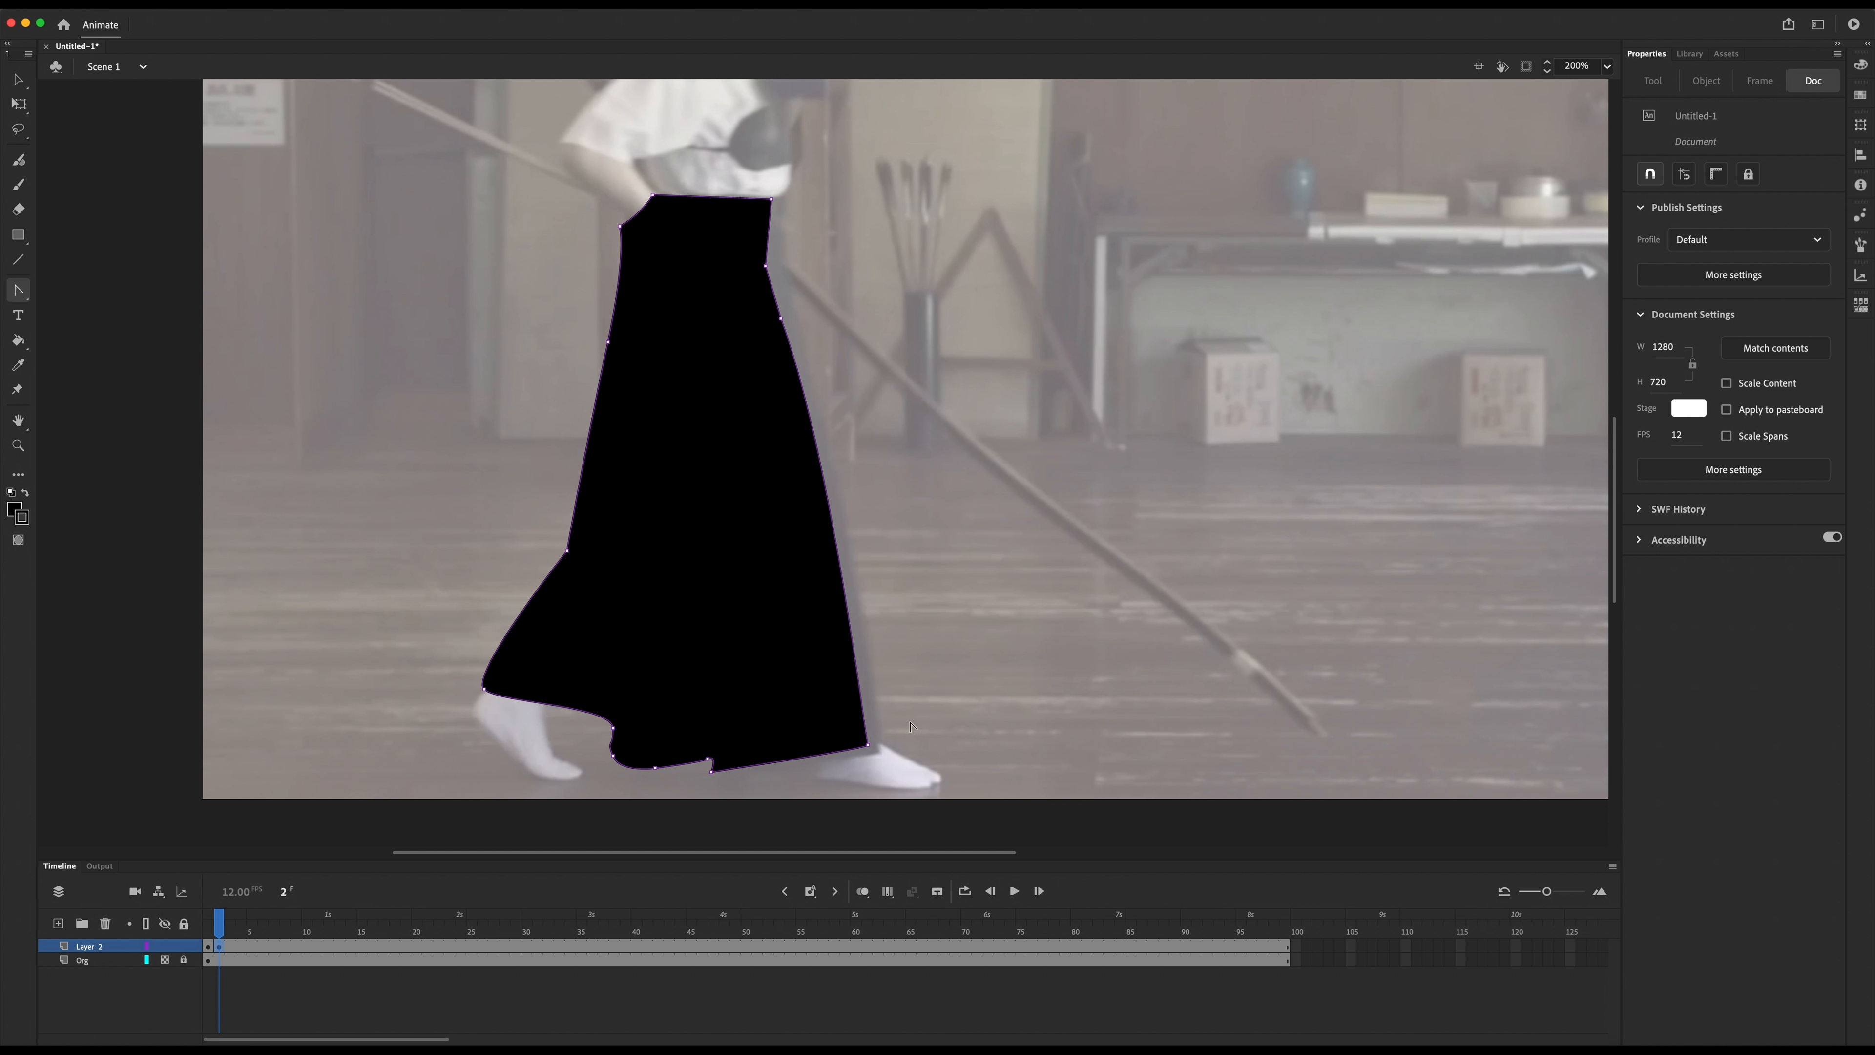
Step: Convert the skirt's lower front corner on frame 2 into a smooth curve
{"action": "left_click", "coordinate": [17, 79]}
{"action": "left_click", "coordinate": [823, 626]}
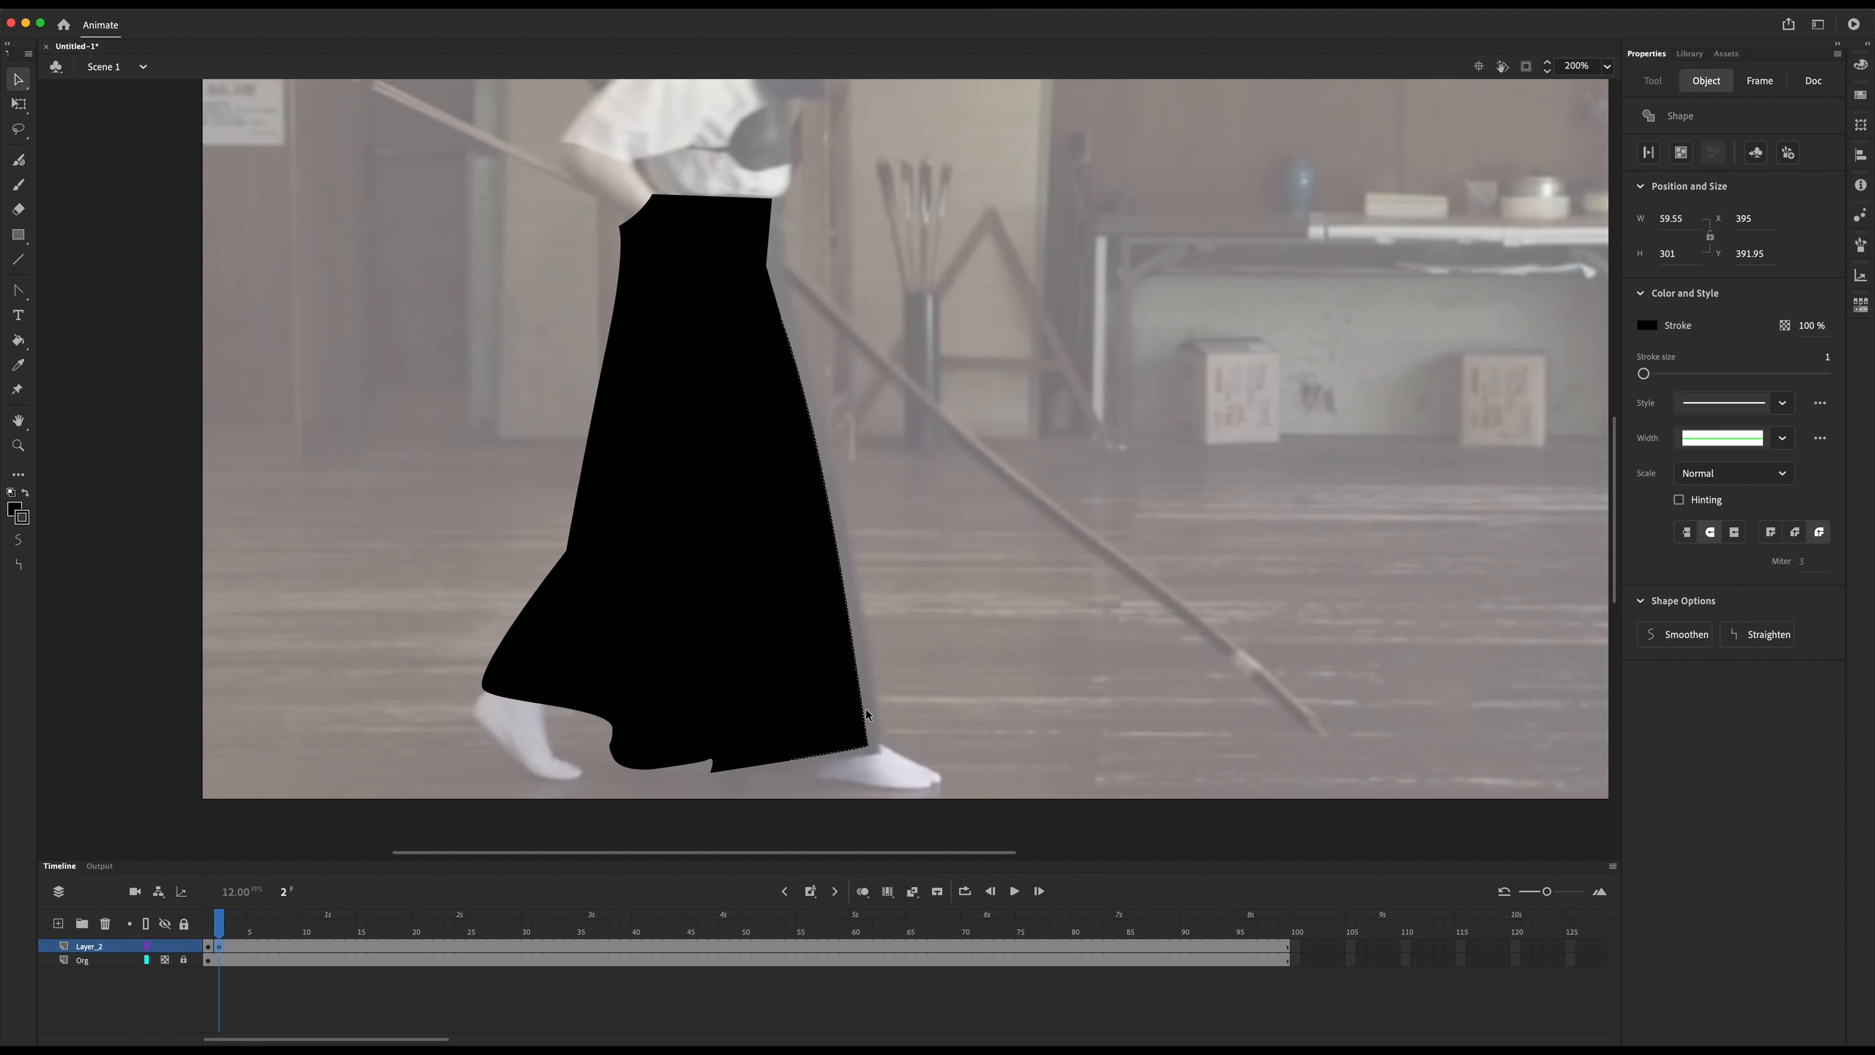
{"action": "left_click", "coordinate": [833, 479]}
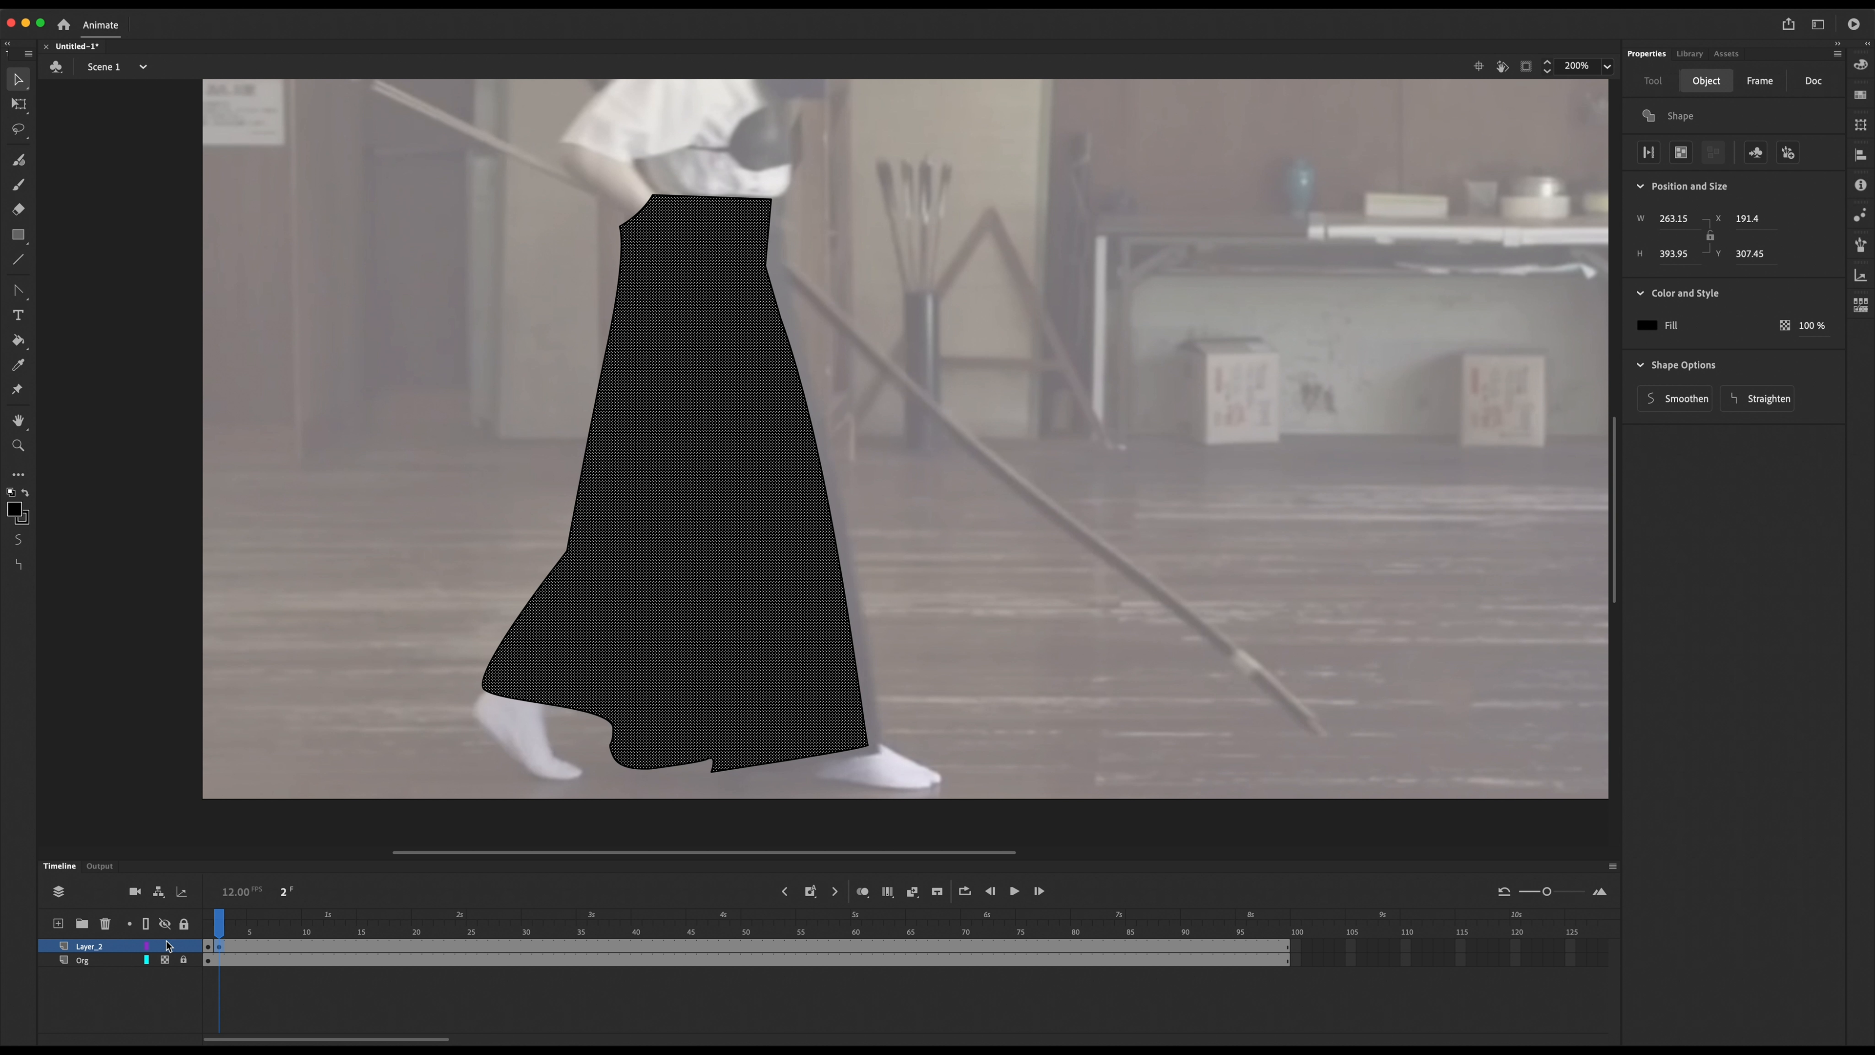
{"action": "left_click", "coordinate": [222, 946]}
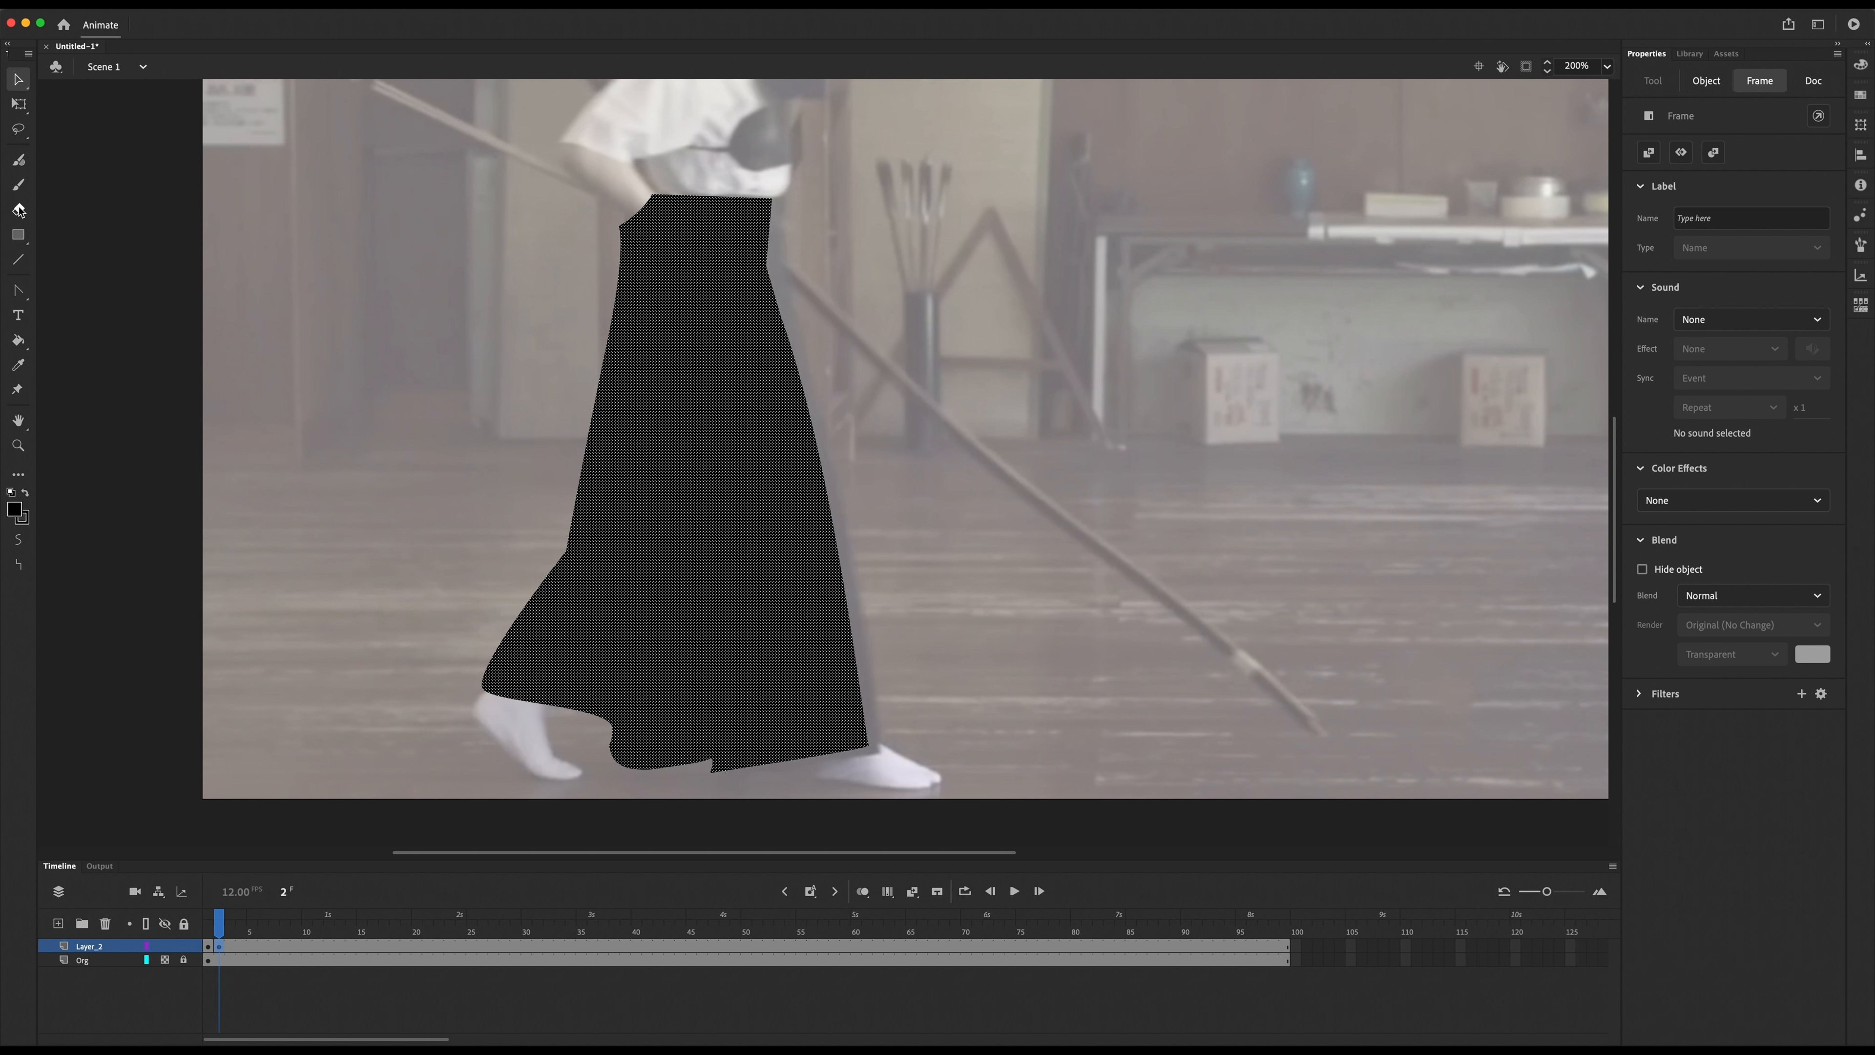
{"action": "left_click", "coordinate": [20, 291]}
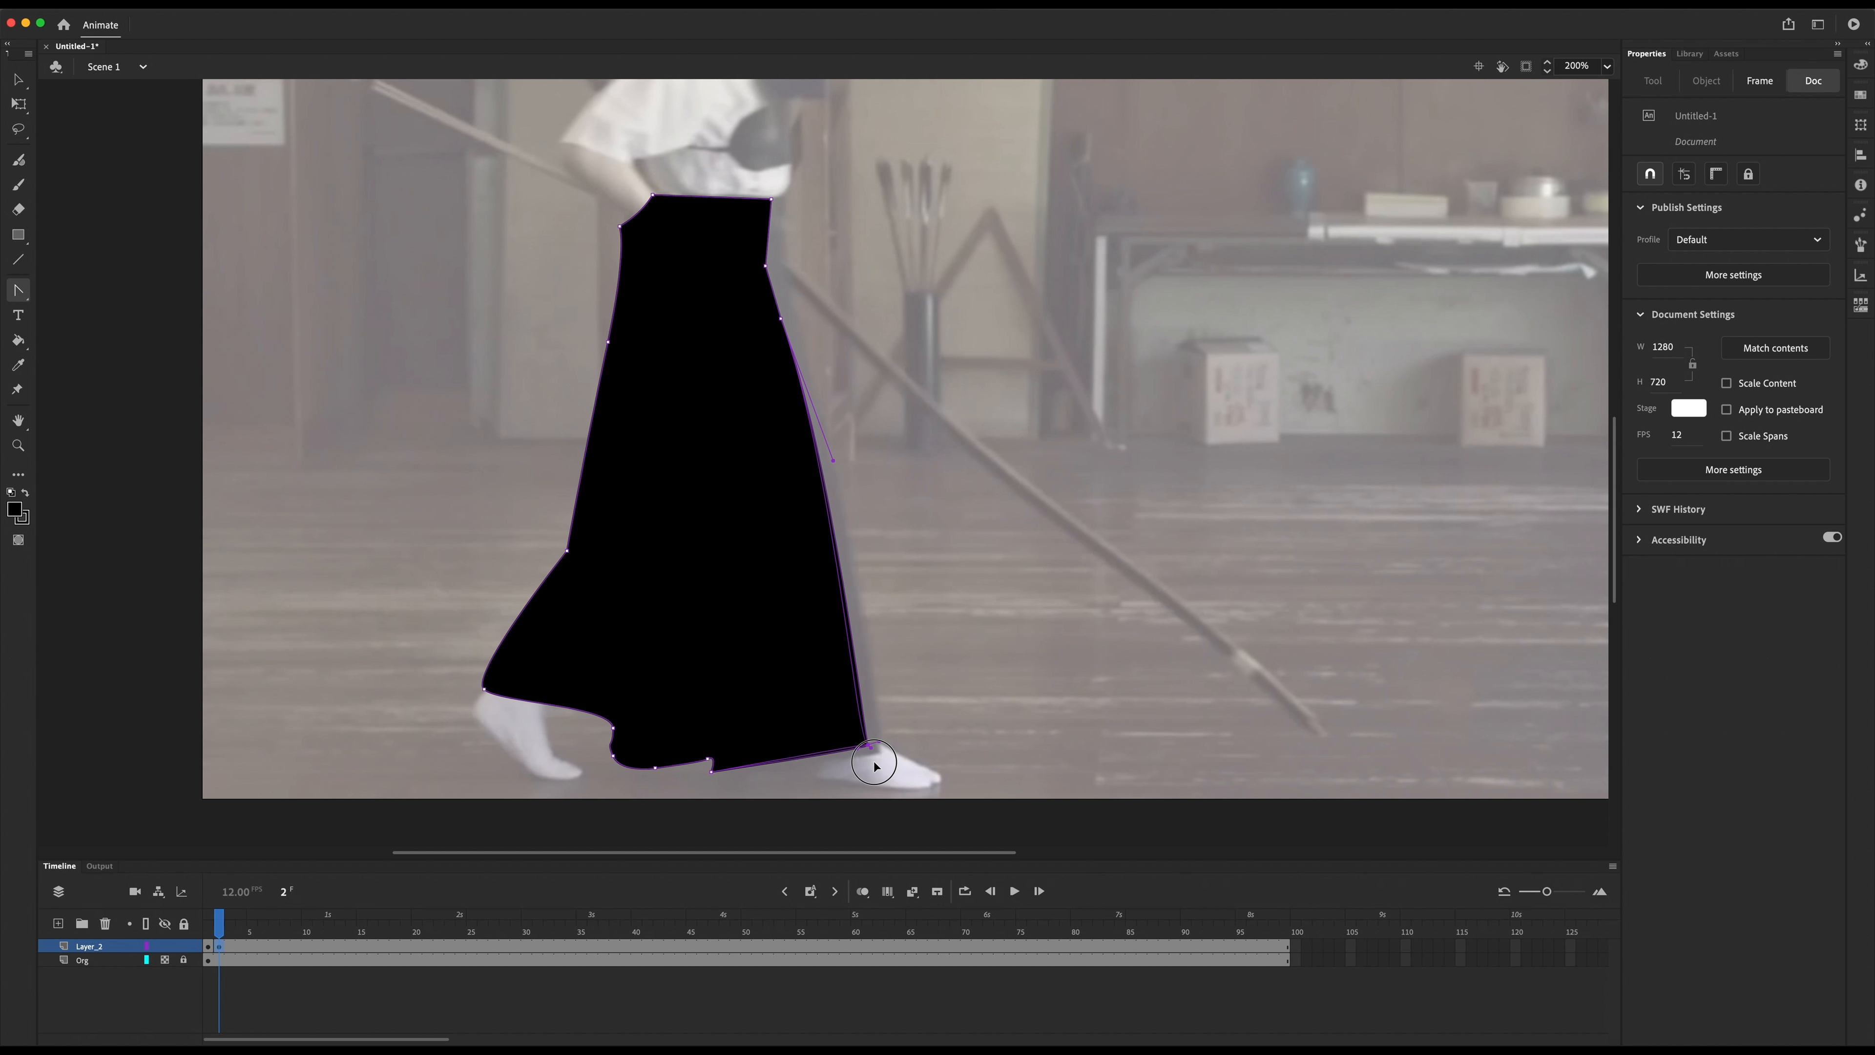
{"action": "left_click", "coordinate": [22, 86]}
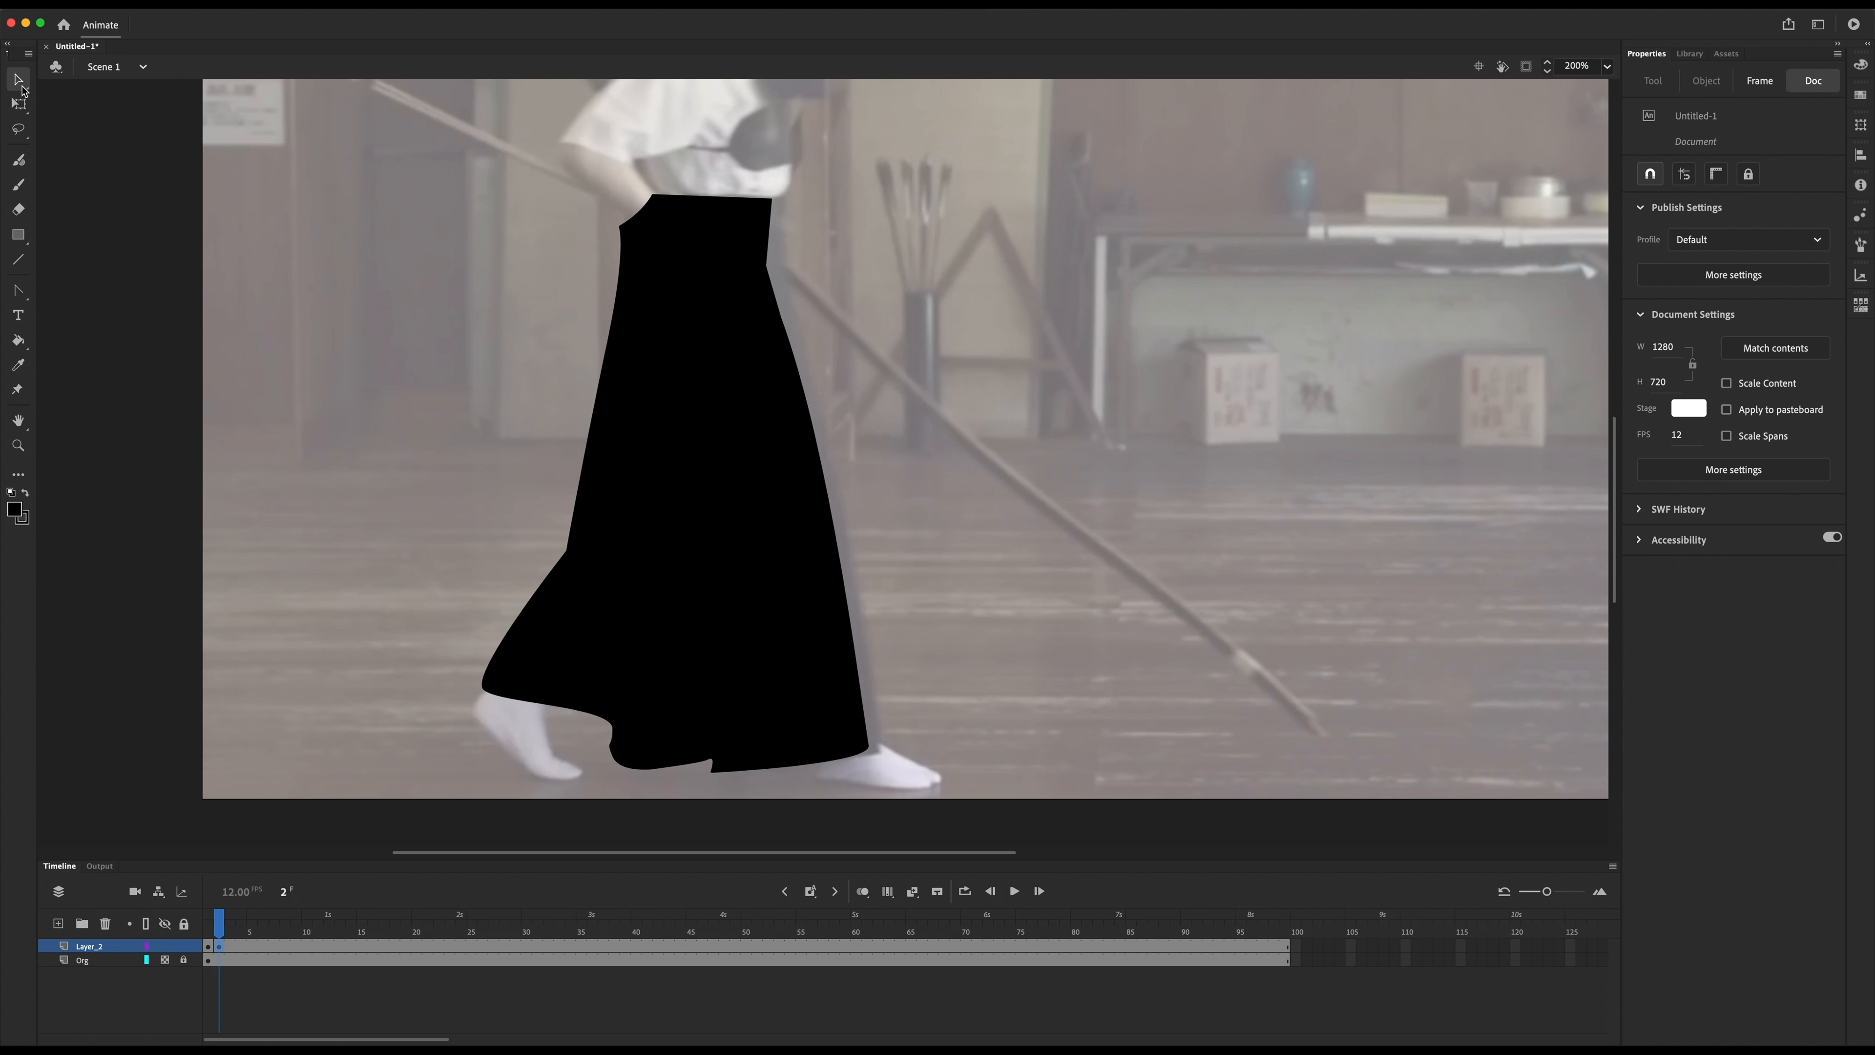
Step: Bend the skirt's front edge outward at the waist and thigh and extend the lower front corner to the footage on frame 2
{"action": "left_click", "coordinate": [220, 946]}
{"action": "left_click", "coordinate": [929, 592]}
{"action": "left_click", "coordinate": [799, 614]}
{"action": "left_click", "coordinate": [854, 628]}
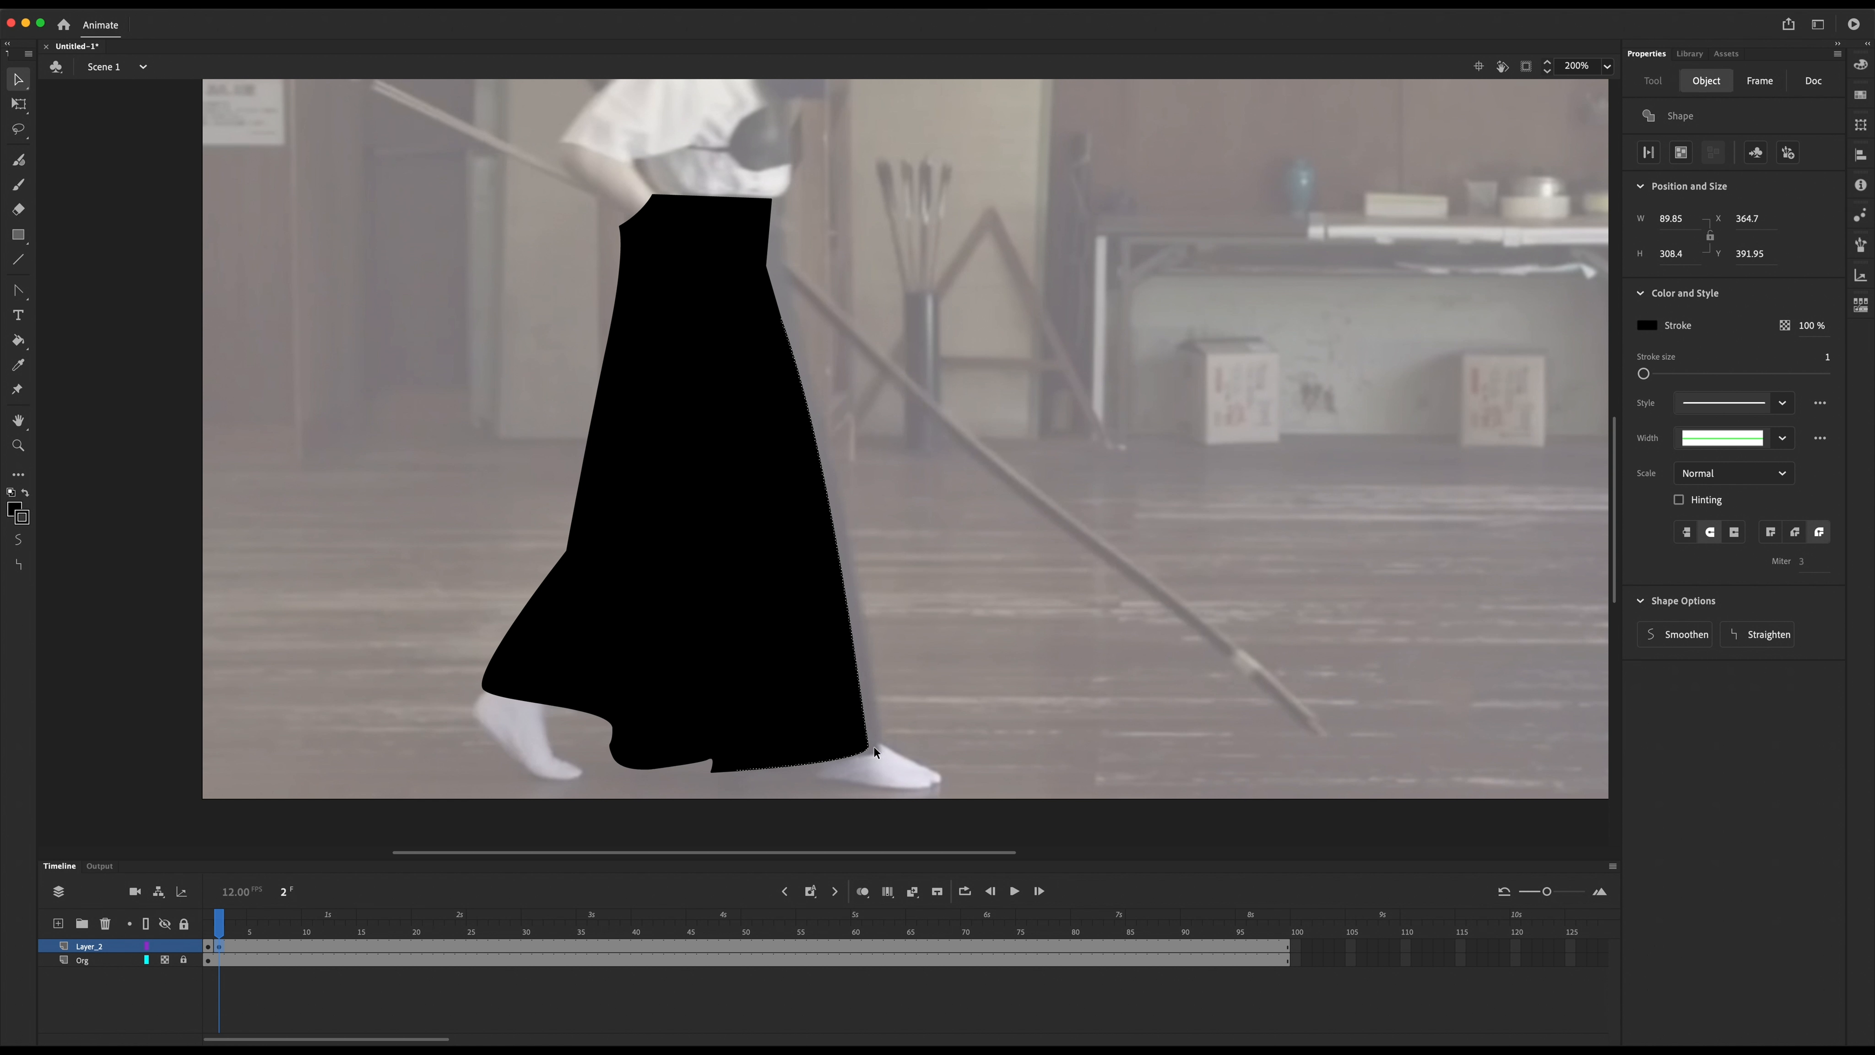
{"action": "left_click_drag", "start_coordinate": [772, 219], "coordinate": [779, 223]}
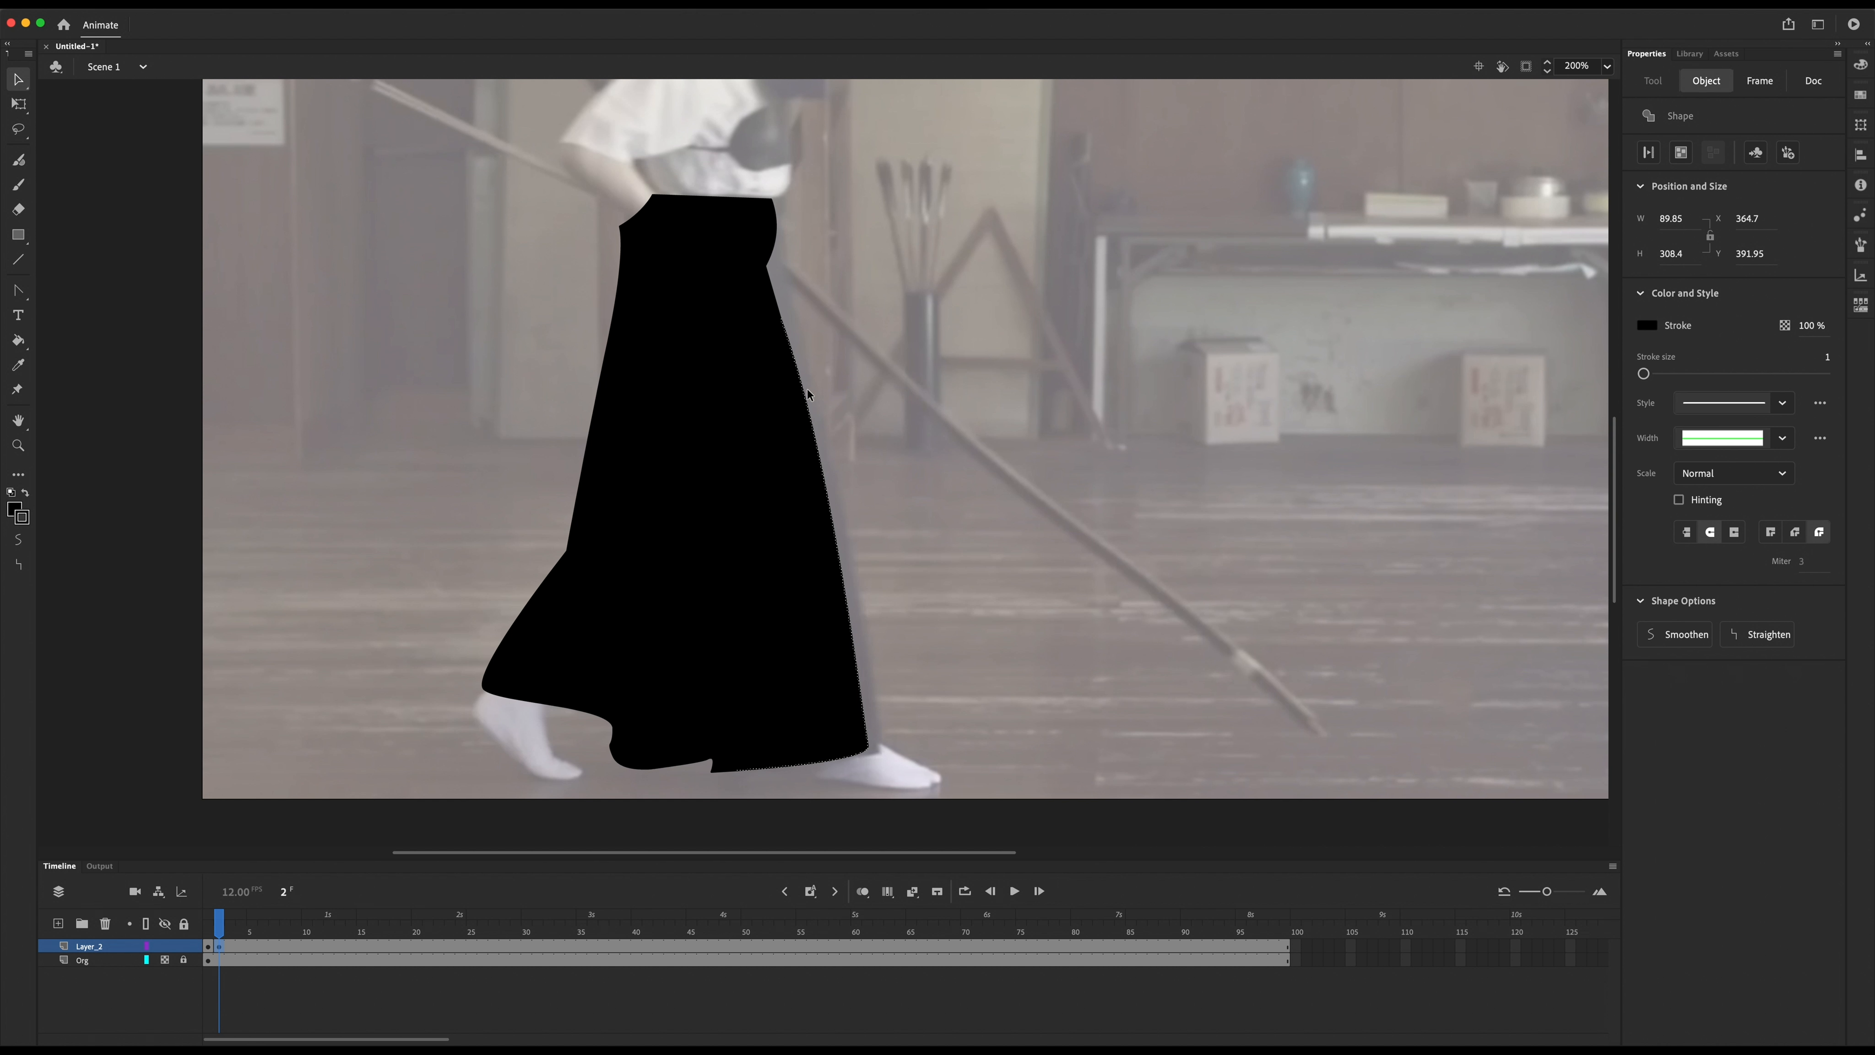
{"action": "left_click", "coordinate": [799, 342]}
{"action": "left_click_drag", "start_coordinate": [799, 342], "coordinate": [795, 301]}
{"action": "left_click_drag", "start_coordinate": [843, 518], "coordinate": [854, 516]}
{"action": "left_click_drag", "start_coordinate": [869, 746], "coordinate": [885, 752]}
Step: Bend the skirt's back edge inward on frame 2 and round the back corner beside the hand
{"action": "mouse_move", "coordinate": [595, 419]}
{"action": "left_mouse_down"}
{"action": "mouse_move", "coordinate": [637, 419]}
{"action": "mouse_move", "coordinate": [620, 420]}
{"action": "left_mouse_up"}
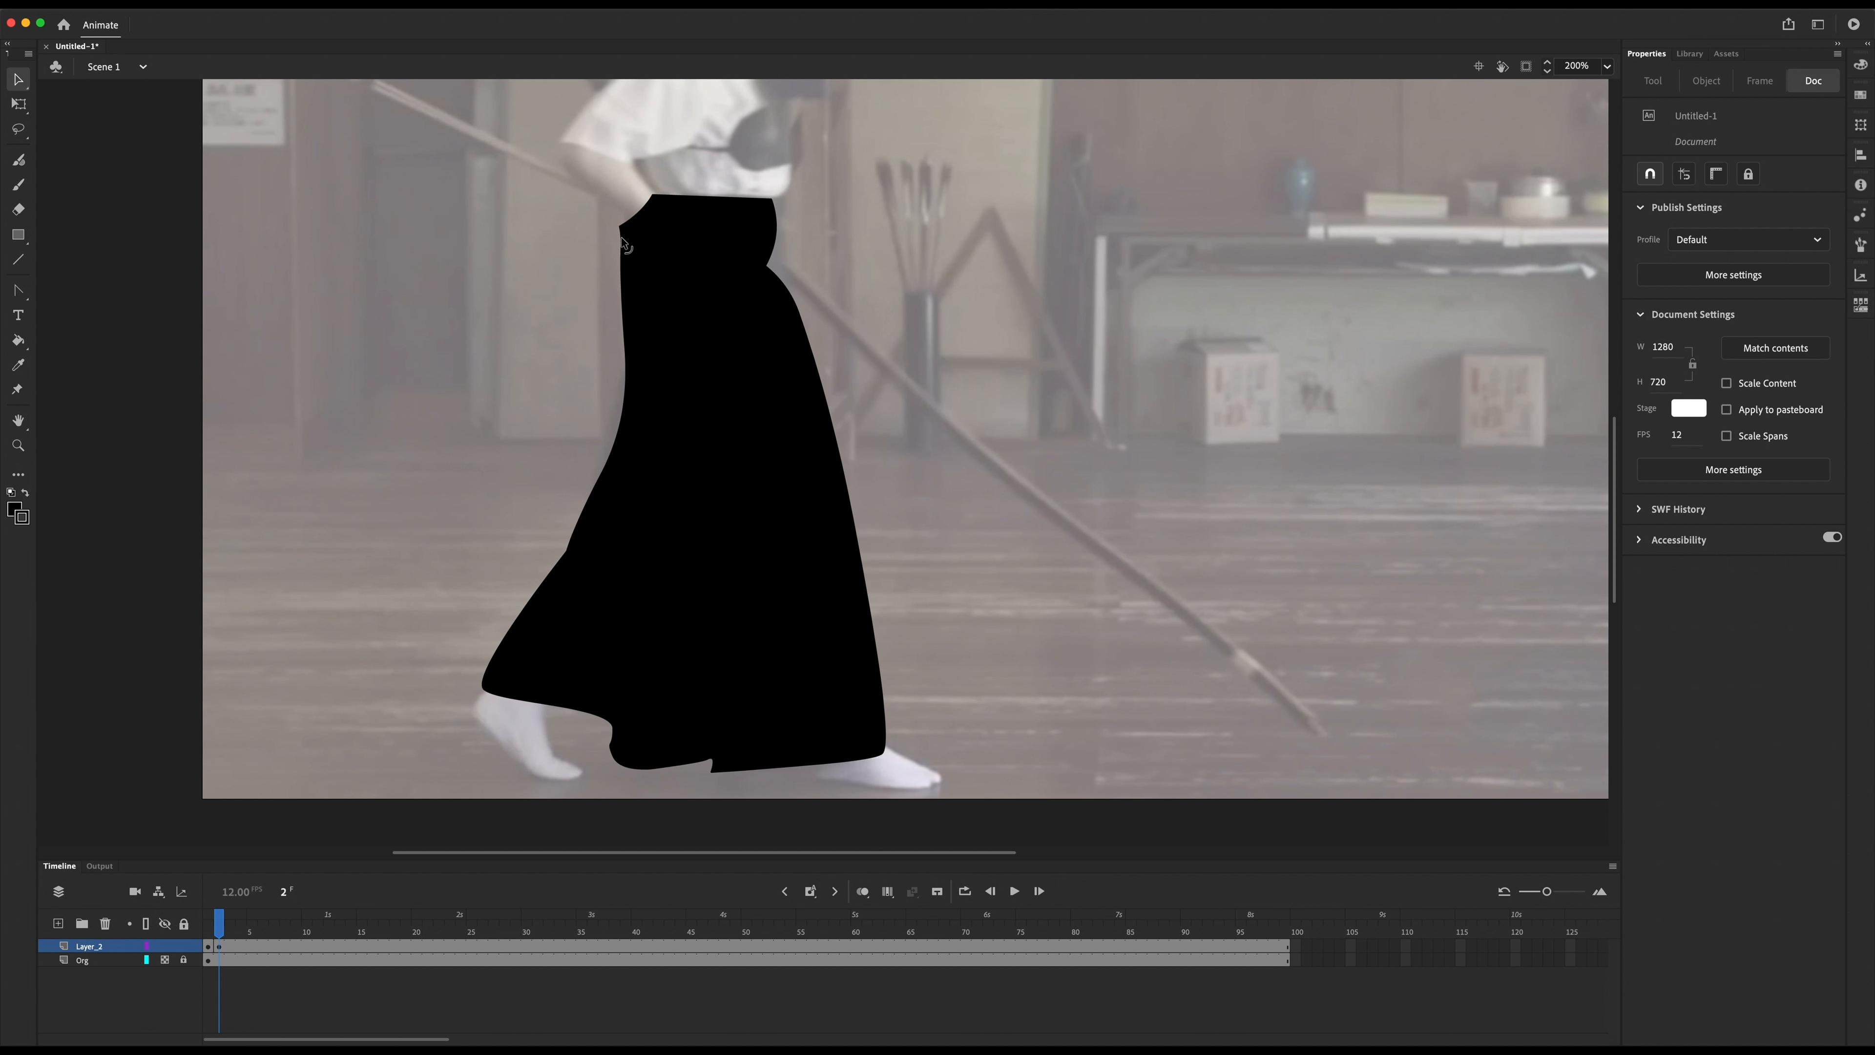
{"action": "left_click_drag", "start_coordinate": [644, 237], "coordinate": [622, 248]}
{"action": "key", "text": "super+equal"}
{"action": "left_click", "coordinate": [18, 290]}
{"action": "left_click_drag", "start_coordinate": [520, 433], "coordinate": [524, 490]}
{"action": "left_click", "coordinate": [18, 79]}
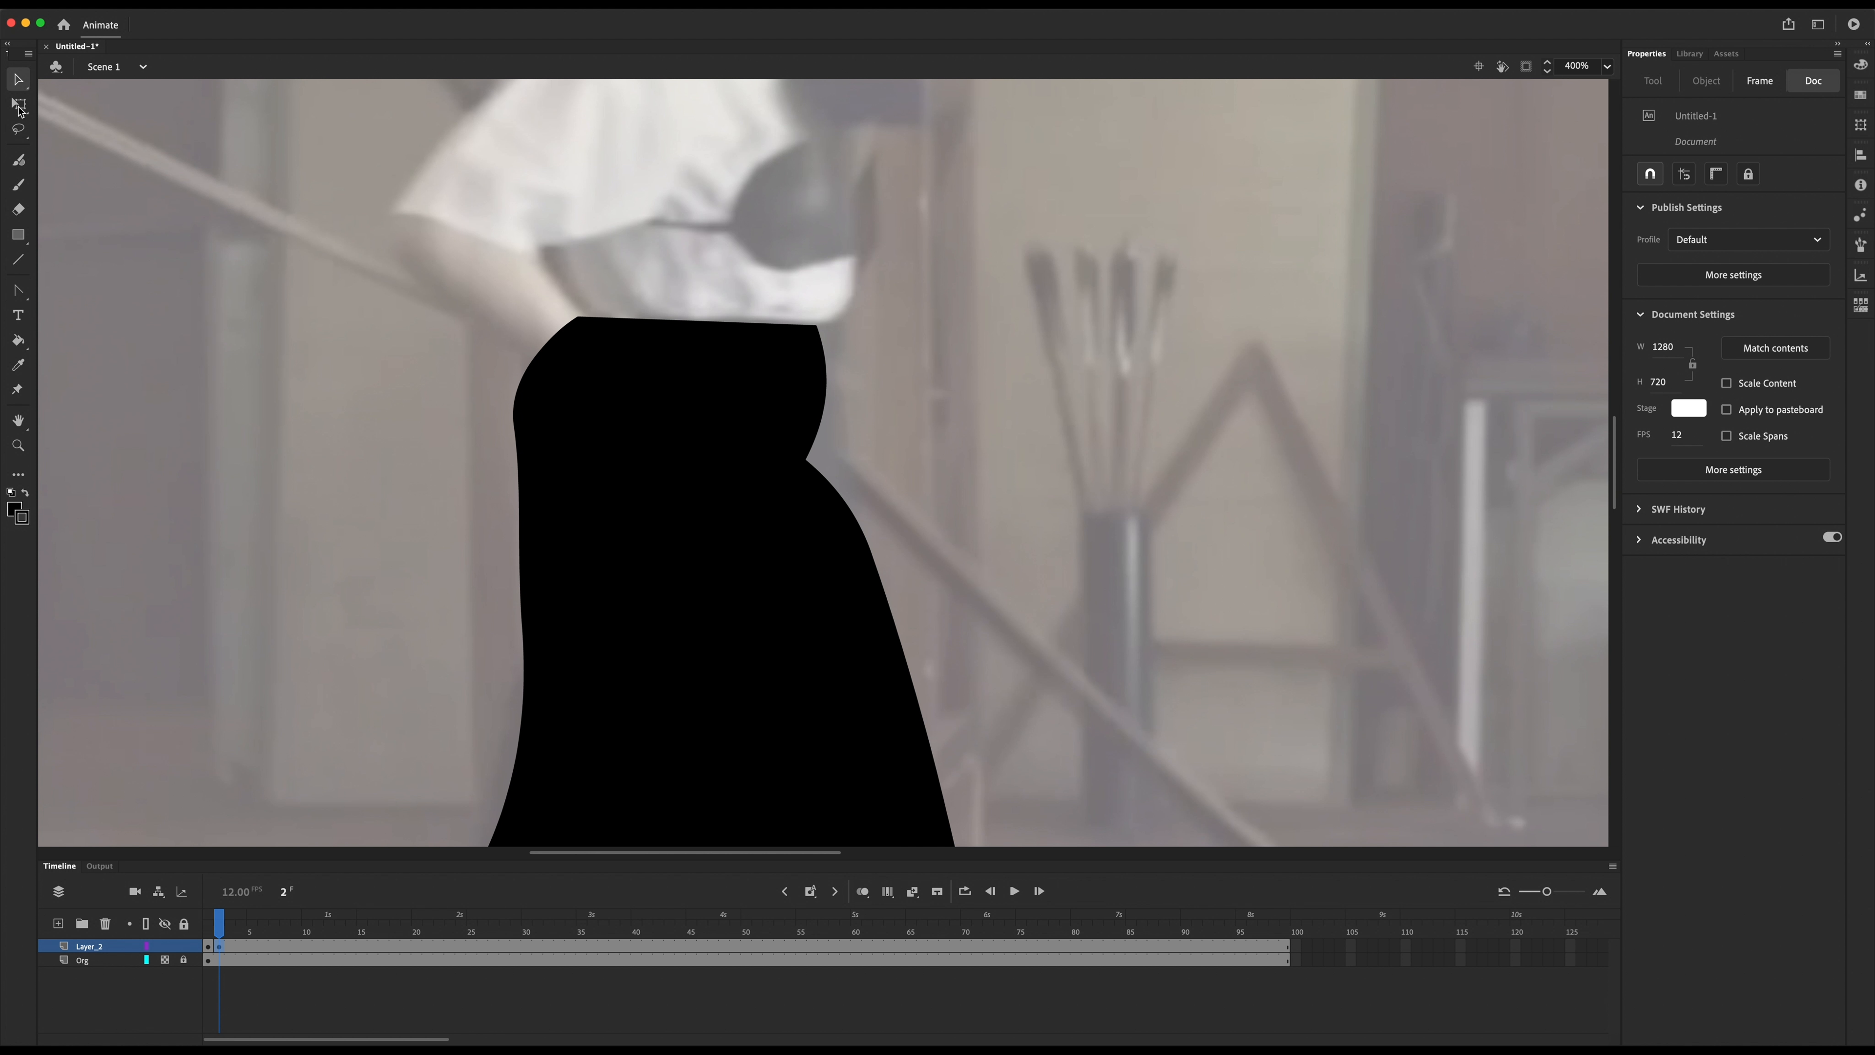
{"action": "mouse_move", "coordinate": [523, 419]}
{"action": "left_mouse_down"}
{"action": "mouse_move", "coordinate": [575, 421]}
{"action": "mouse_move", "coordinate": [544, 408]}
{"action": "left_mouse_up"}
Step: Make Layer_2 transparent and adjust the skirt's lower back edge against the footage on frame 2
{"action": "left_click", "coordinate": [165, 947], "text": "shift"}
{"action": "scroll", "coordinate": [665, 518], "scroll_direction": "down", "scroll_amount": 10}
{"action": "mouse_move", "coordinate": [362, 543]}
{"action": "left_mouse_down"}
{"action": "mouse_move", "coordinate": [385, 548]}
{"action": "mouse_move", "coordinate": [358, 555]}
{"action": "left_mouse_up"}
{"action": "left_click_drag", "start_coordinate": [396, 484], "coordinate": [448, 452]}
{"action": "scroll", "coordinate": [711, 614], "scroll_direction": "up", "scroll_amount": 10}
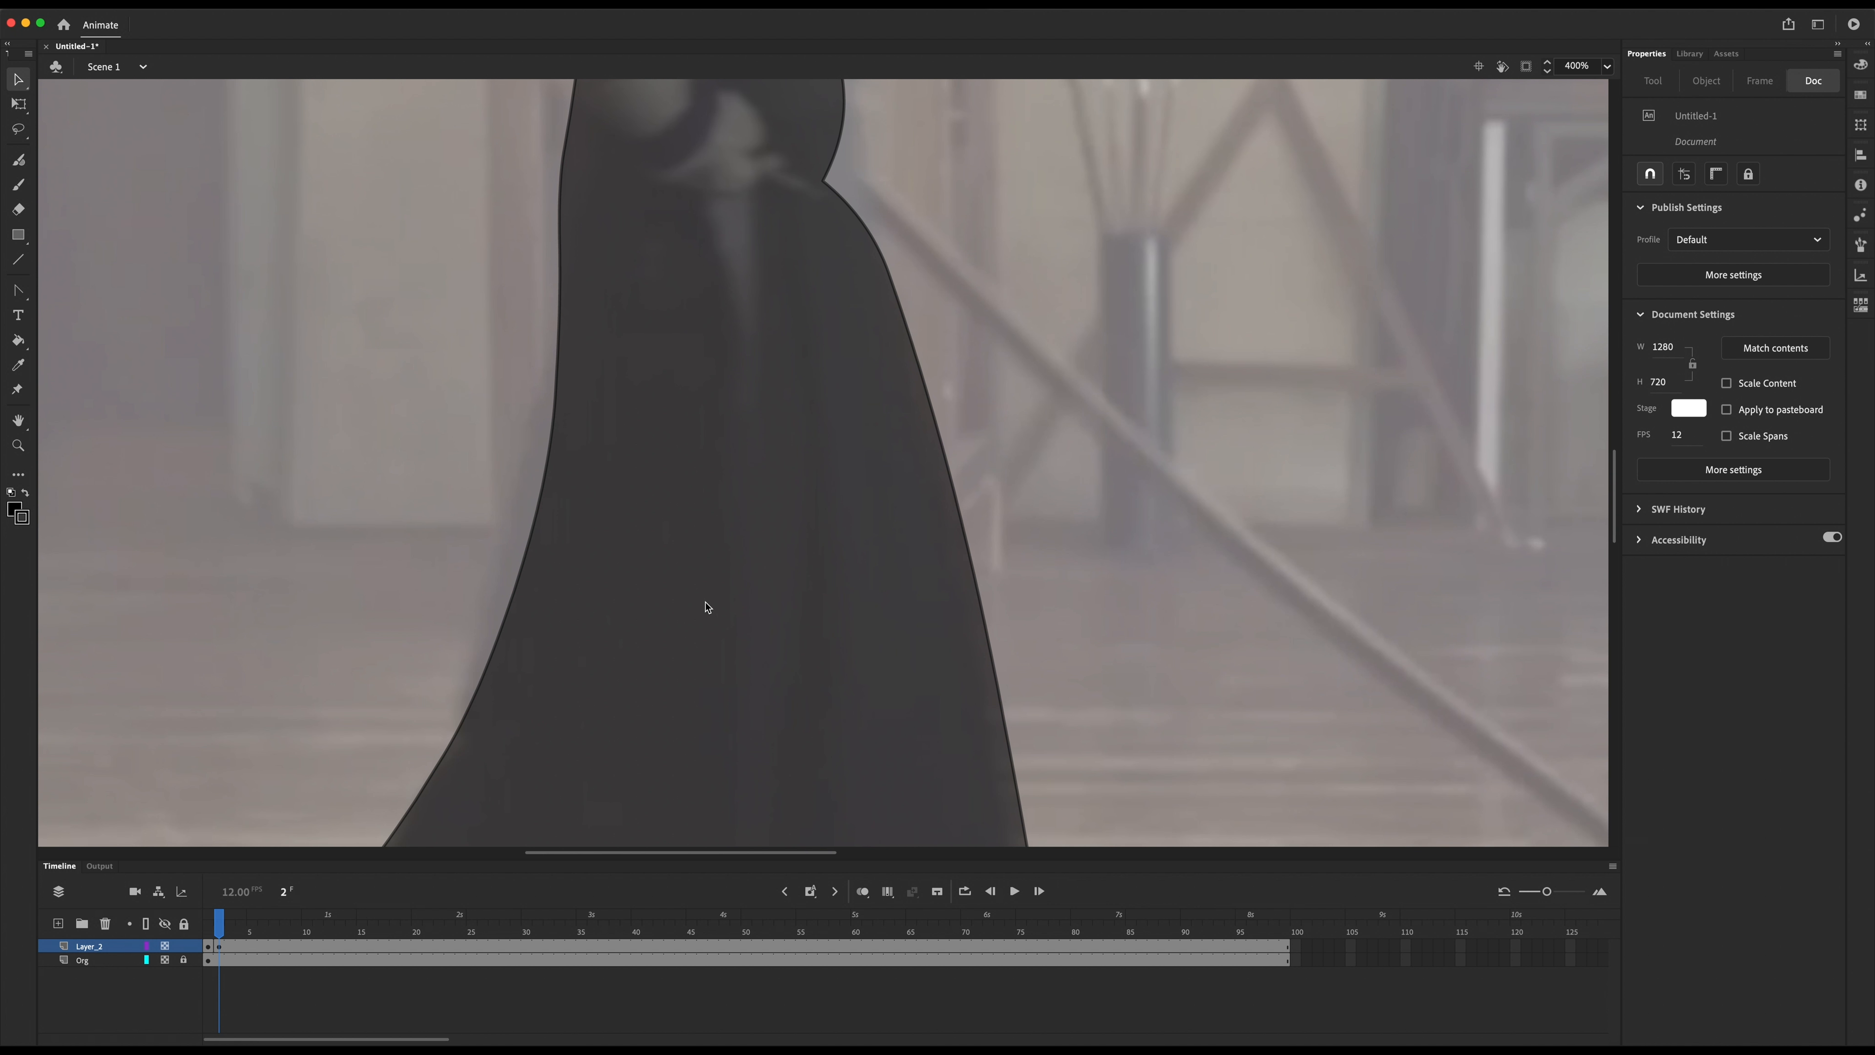
{"action": "scroll", "coordinate": [703, 607], "scroll_direction": "down", "scroll_amount": 2}
Step: Insert a keyframe at frame 3 of Layer_2 and reshape the skirt's front waist edge to match the footage
{"action": "left_click", "coordinate": [231, 949]}
{"action": "key", "text": "F6"}
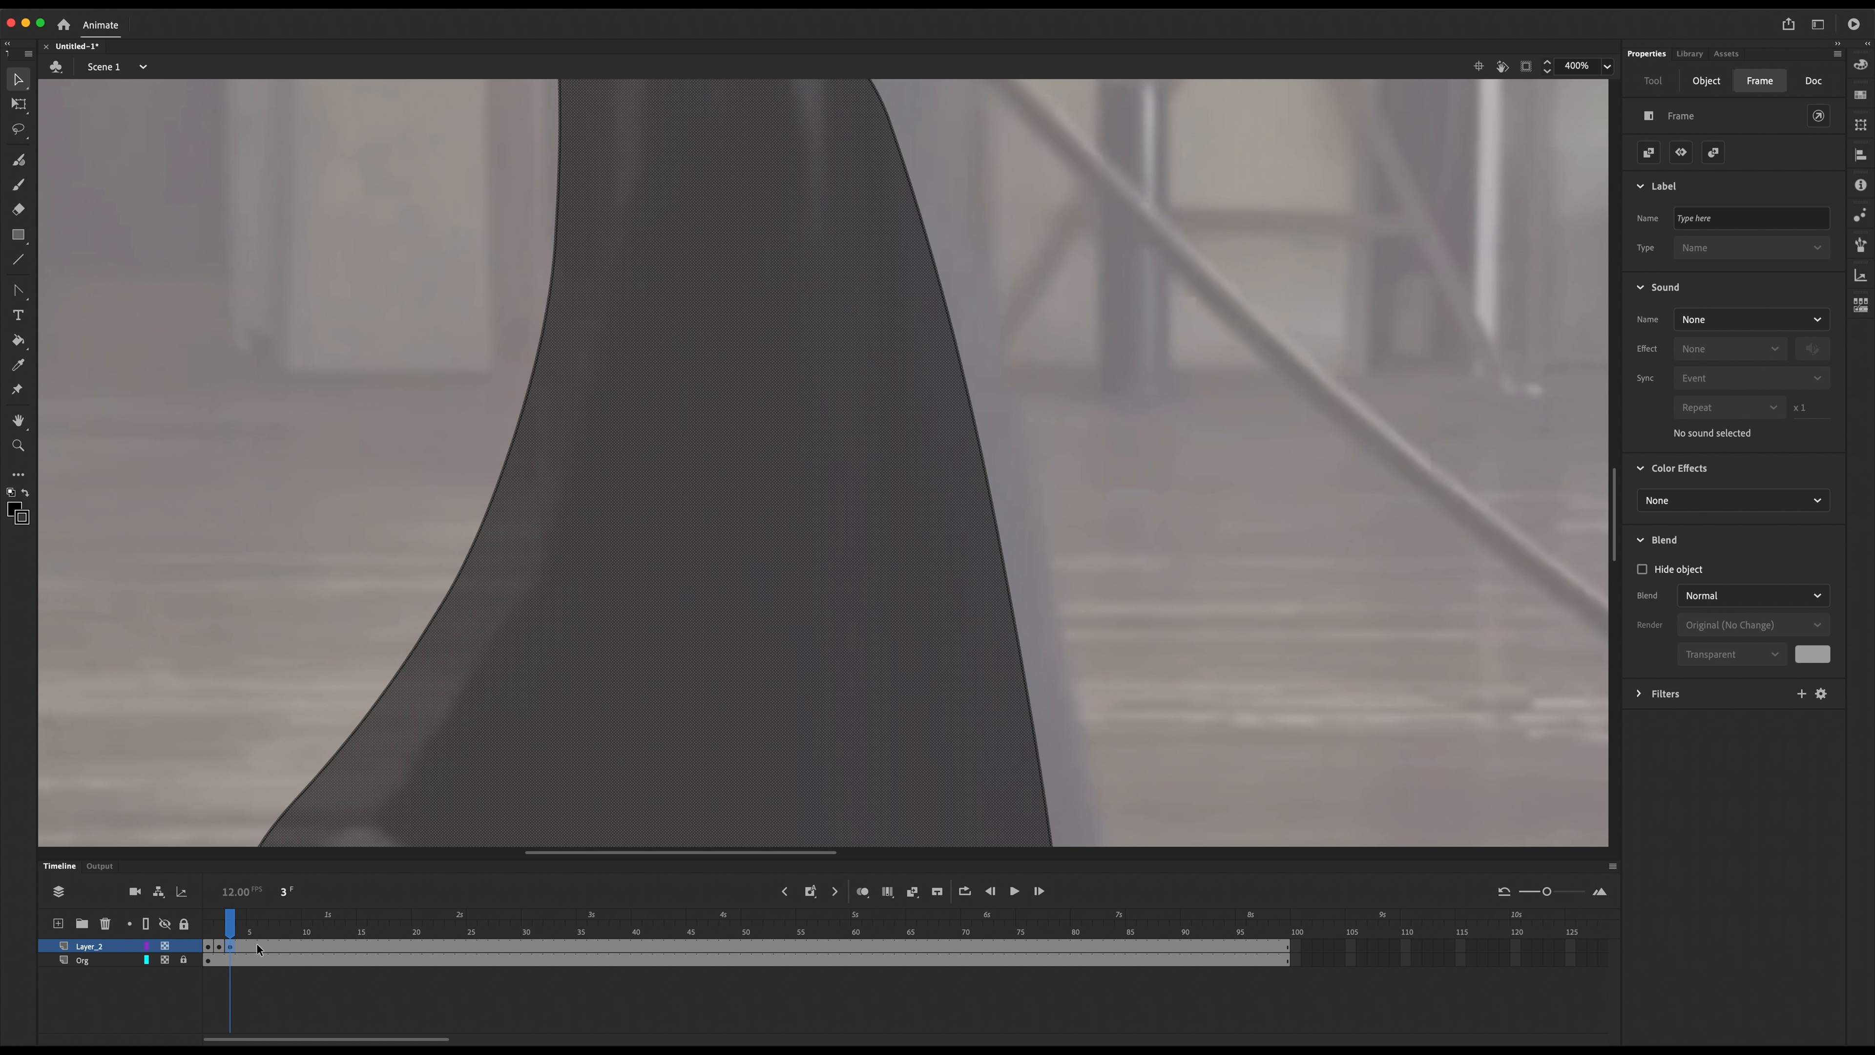
{"action": "key", "text": "period"}
{"action": "key", "text": "period"}
{"action": "scroll", "coordinate": [1078, 605], "scroll_direction": "up", "scroll_amount": 3}
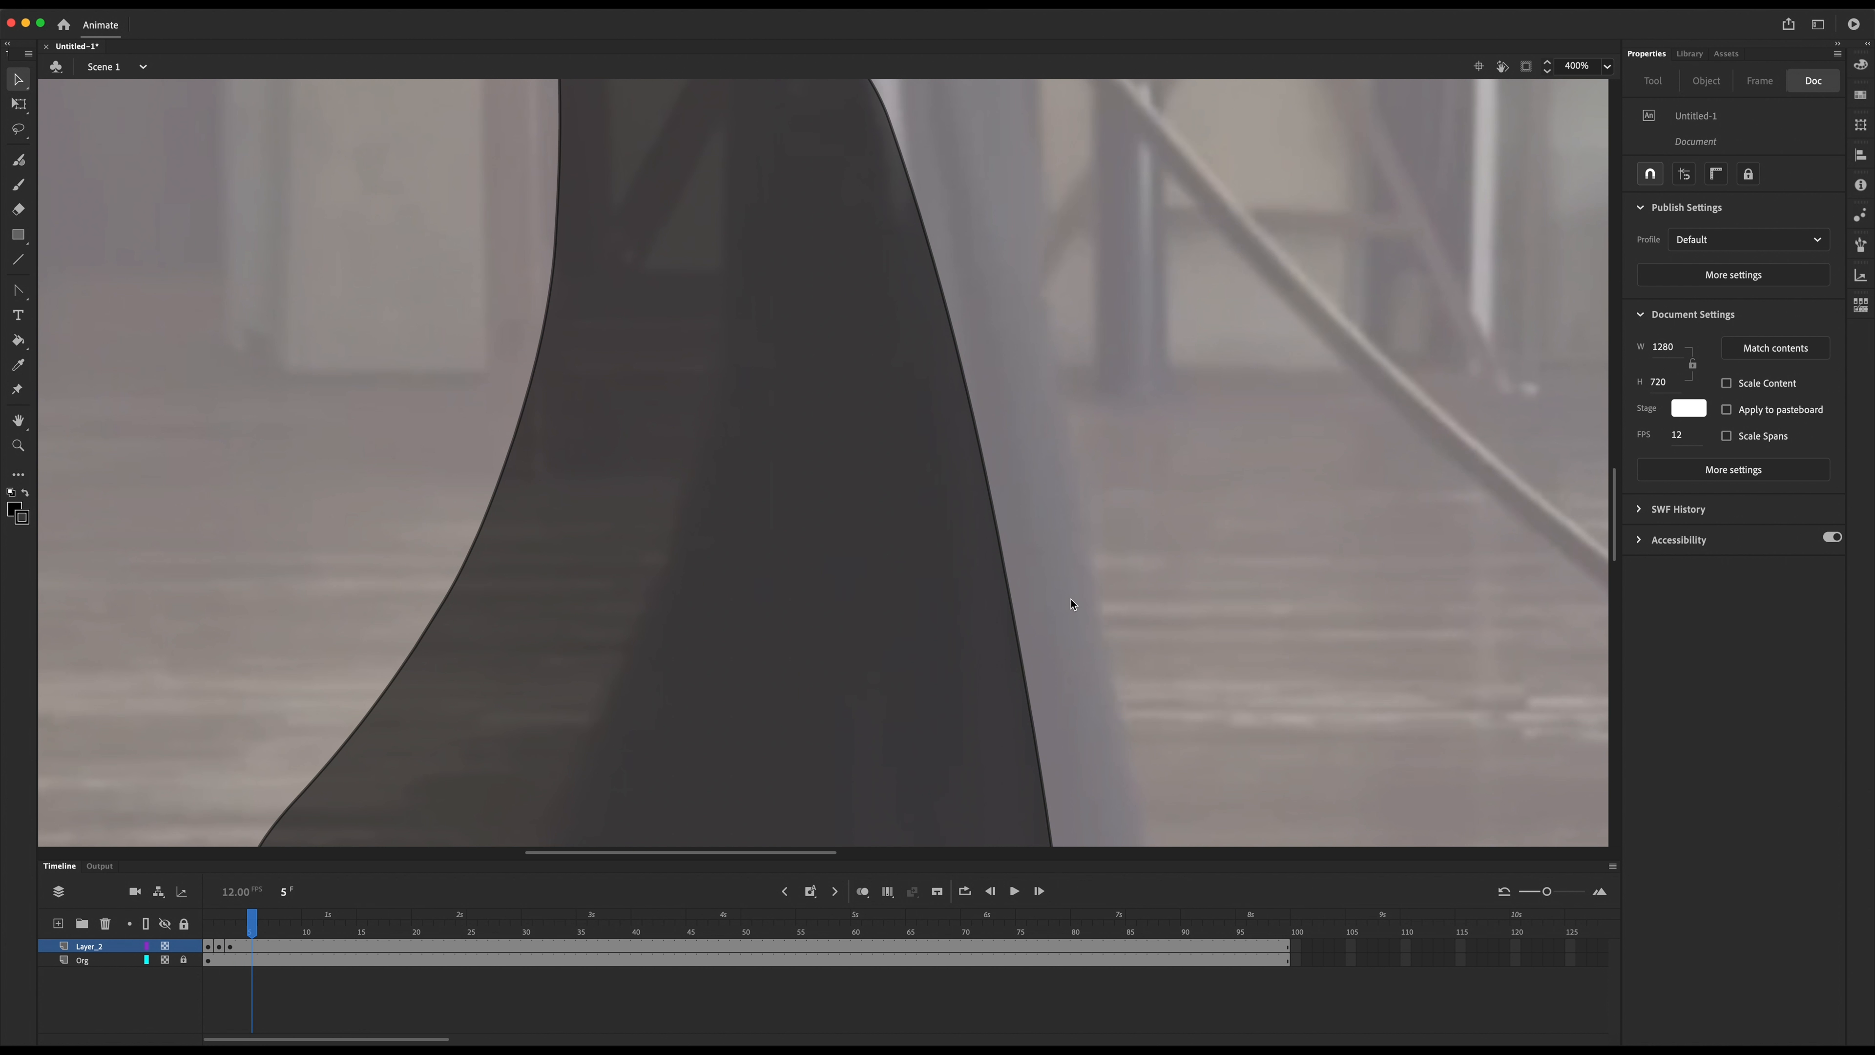
{"action": "left_click_drag", "start_coordinate": [858, 214], "coordinate": [877, 207]}
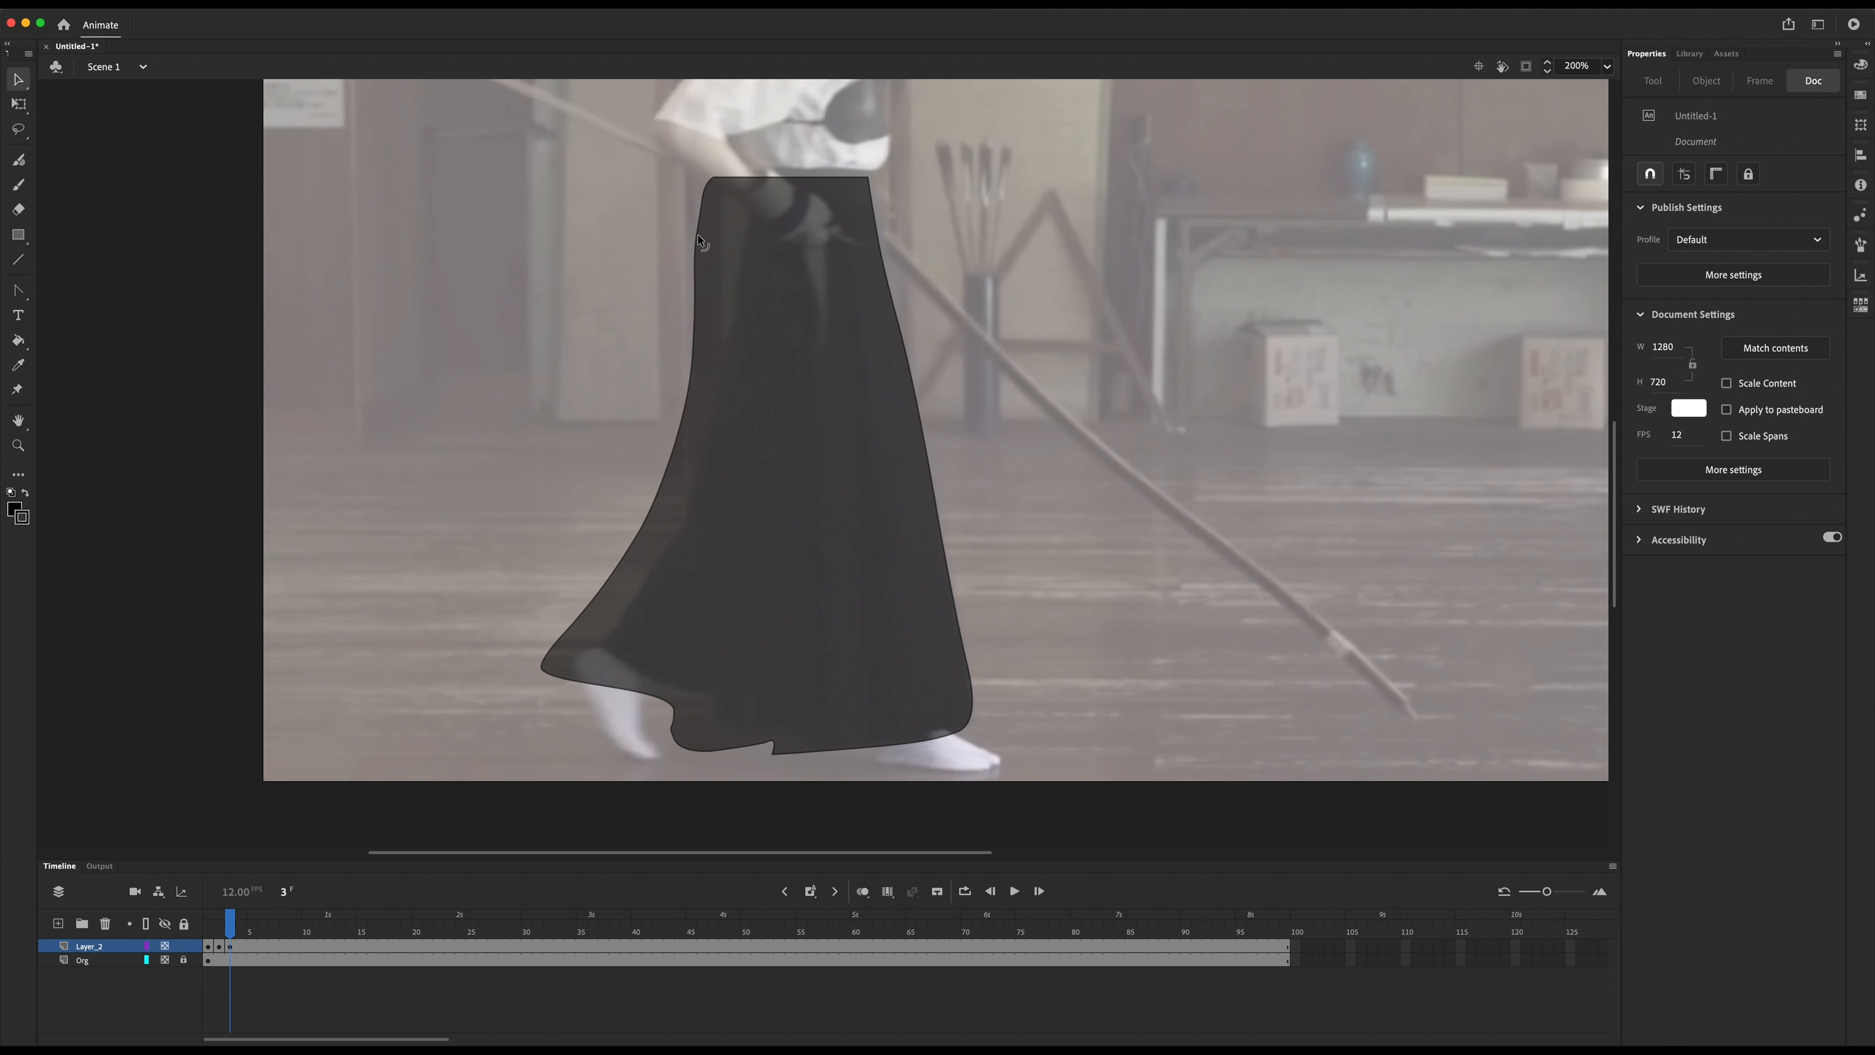
Step: Bend the skirt's back edge inward from the waist down to the knee on frame 3
{"action": "left_click_drag", "start_coordinate": [698, 236], "coordinate": [740, 185]}
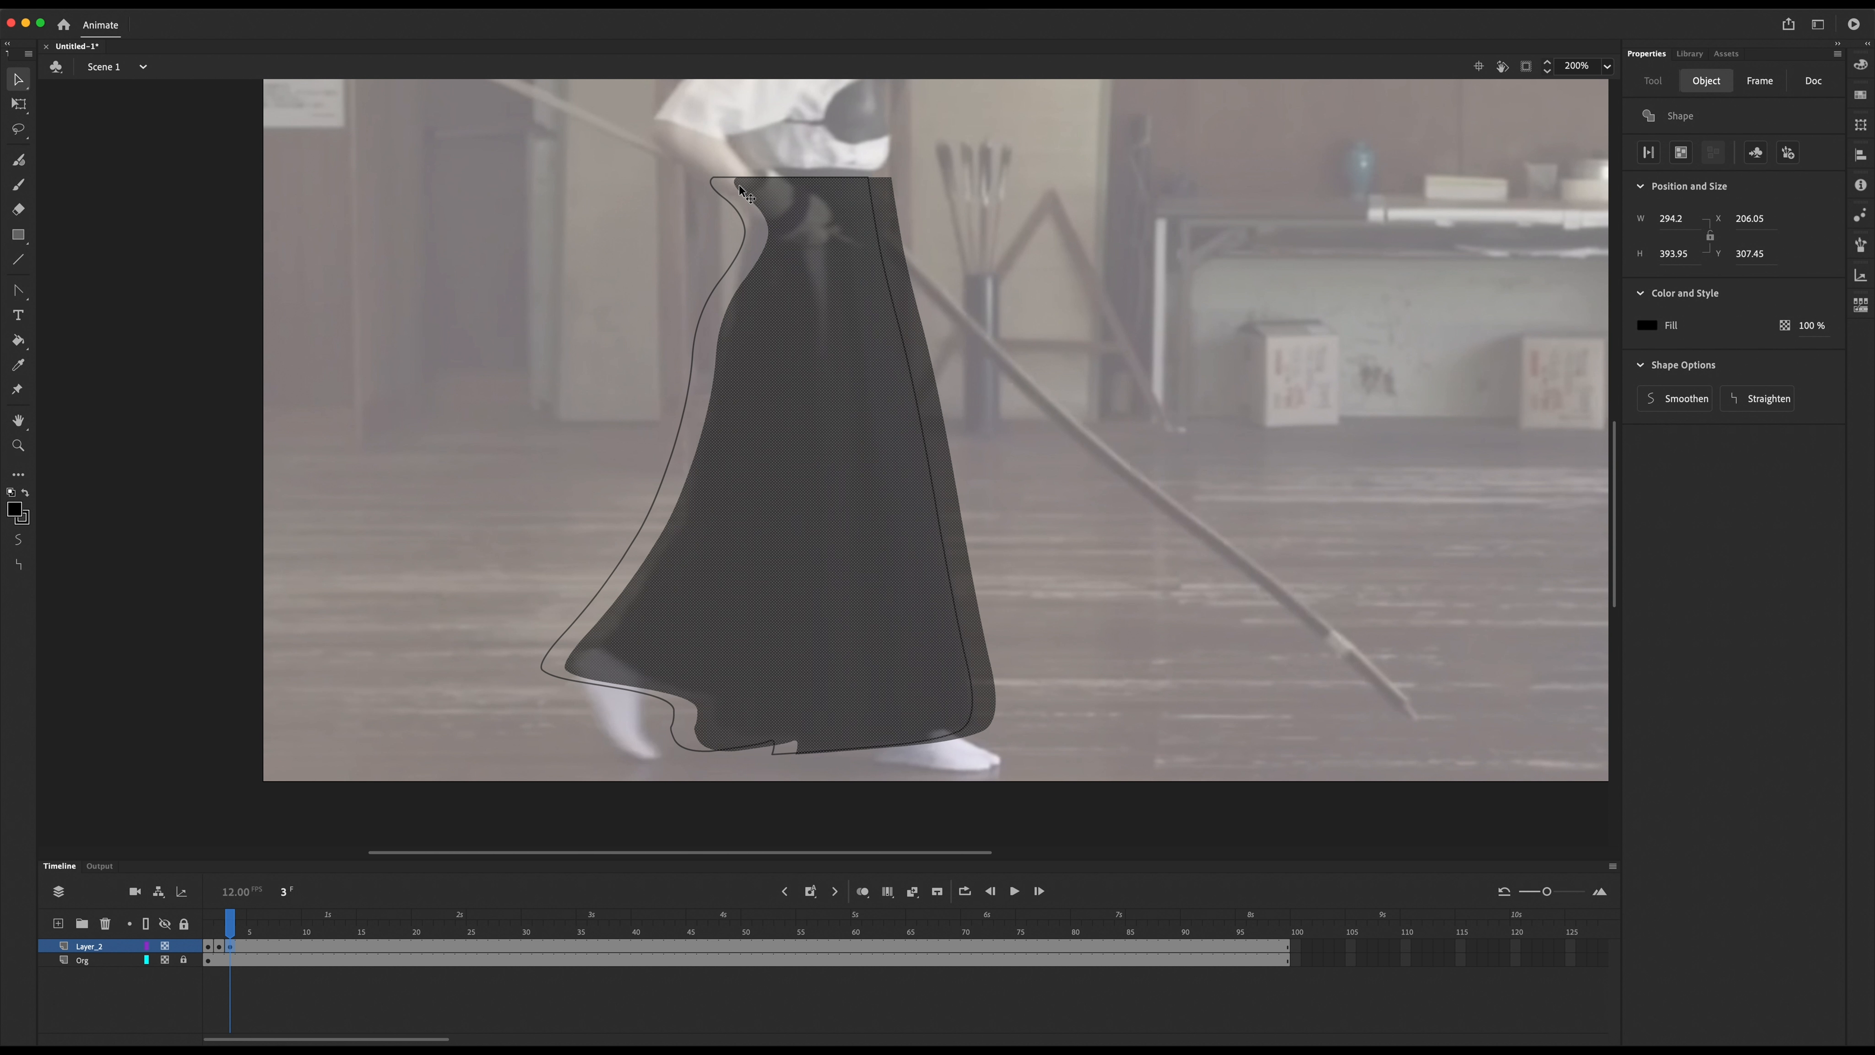
{"action": "key", "text": "super+z"}
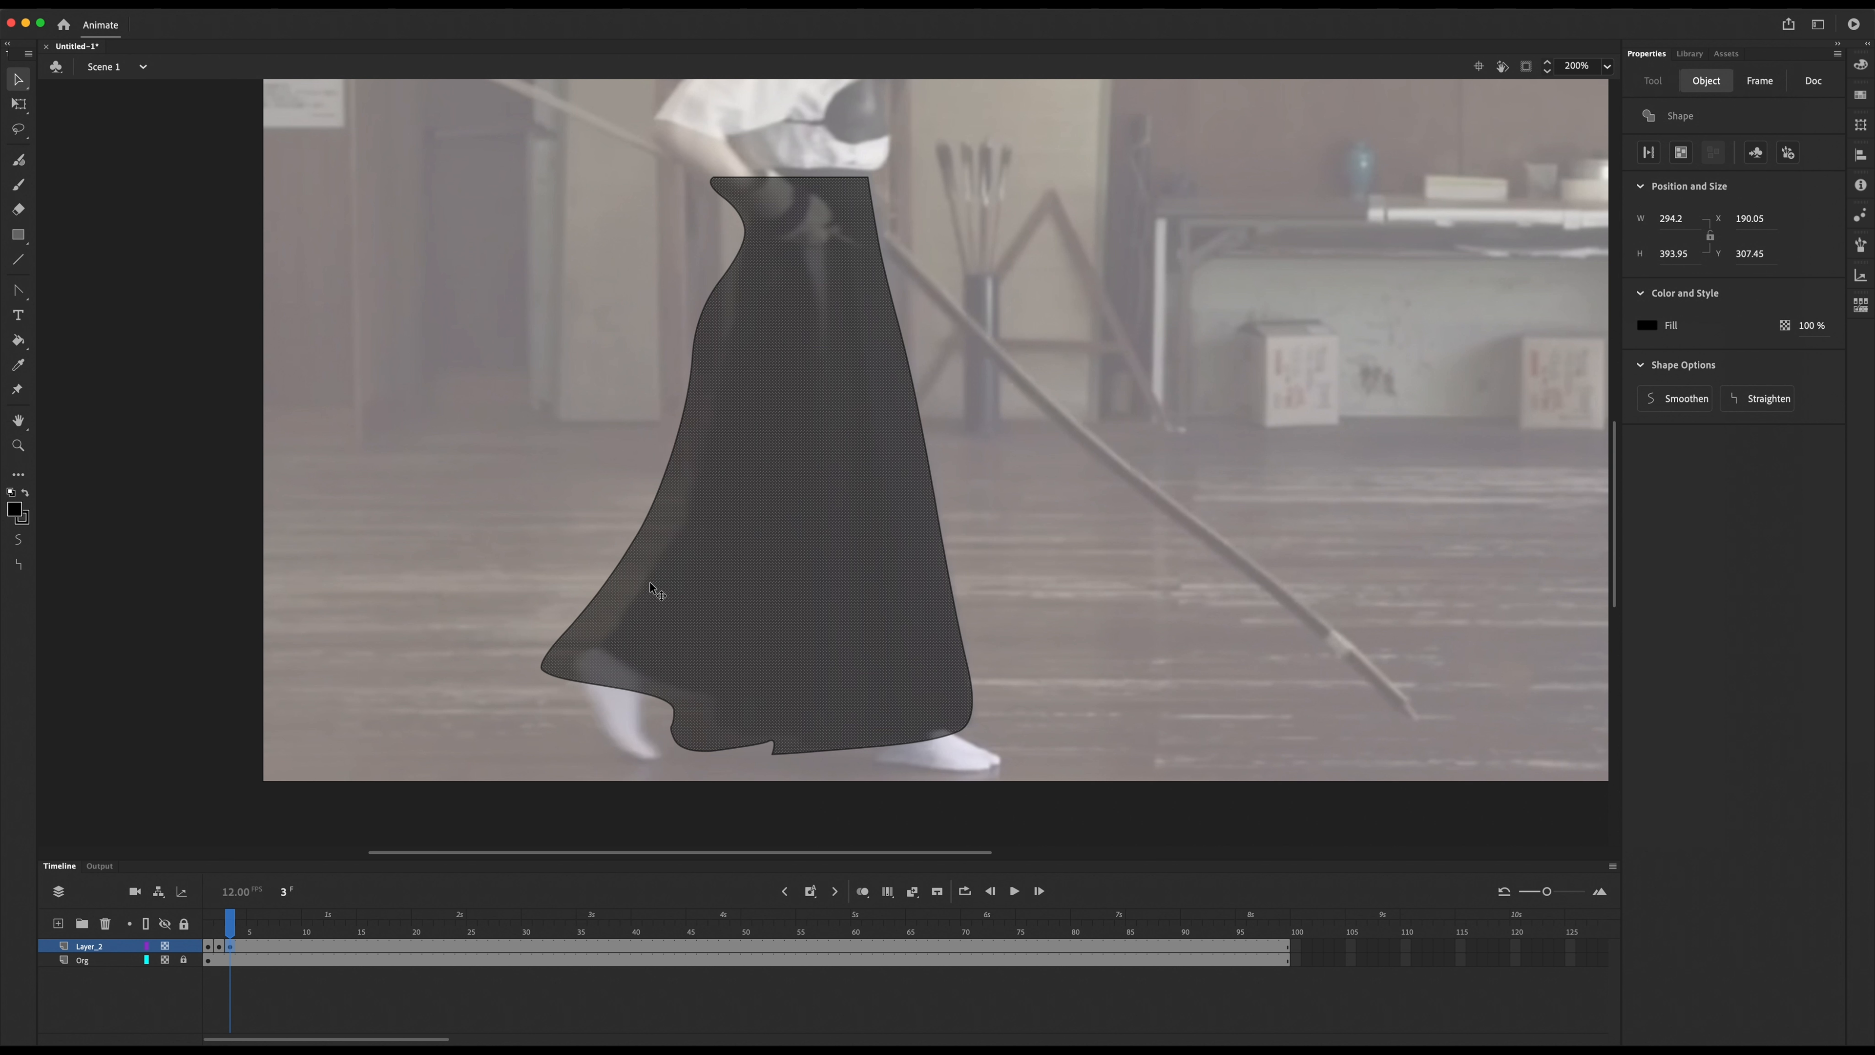
{"action": "left_click", "coordinate": [233, 946]}
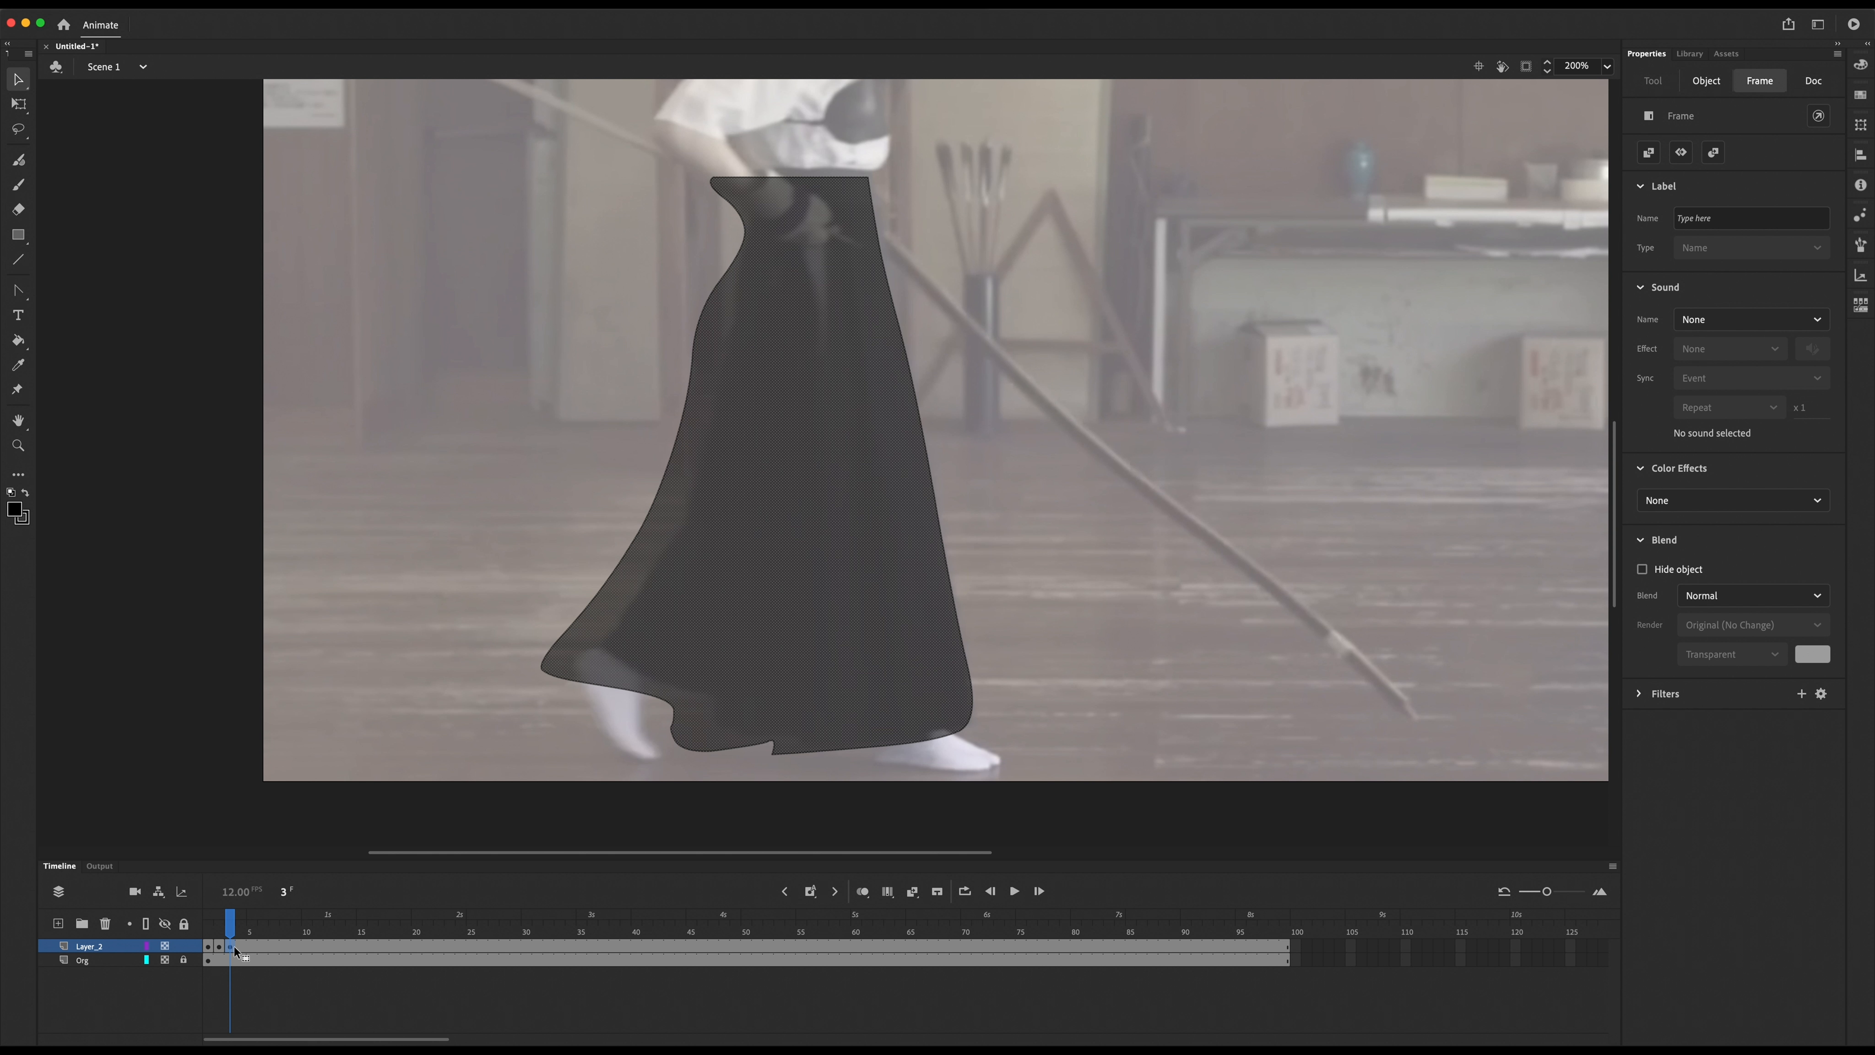
{"action": "left_click", "coordinate": [901, 771]}
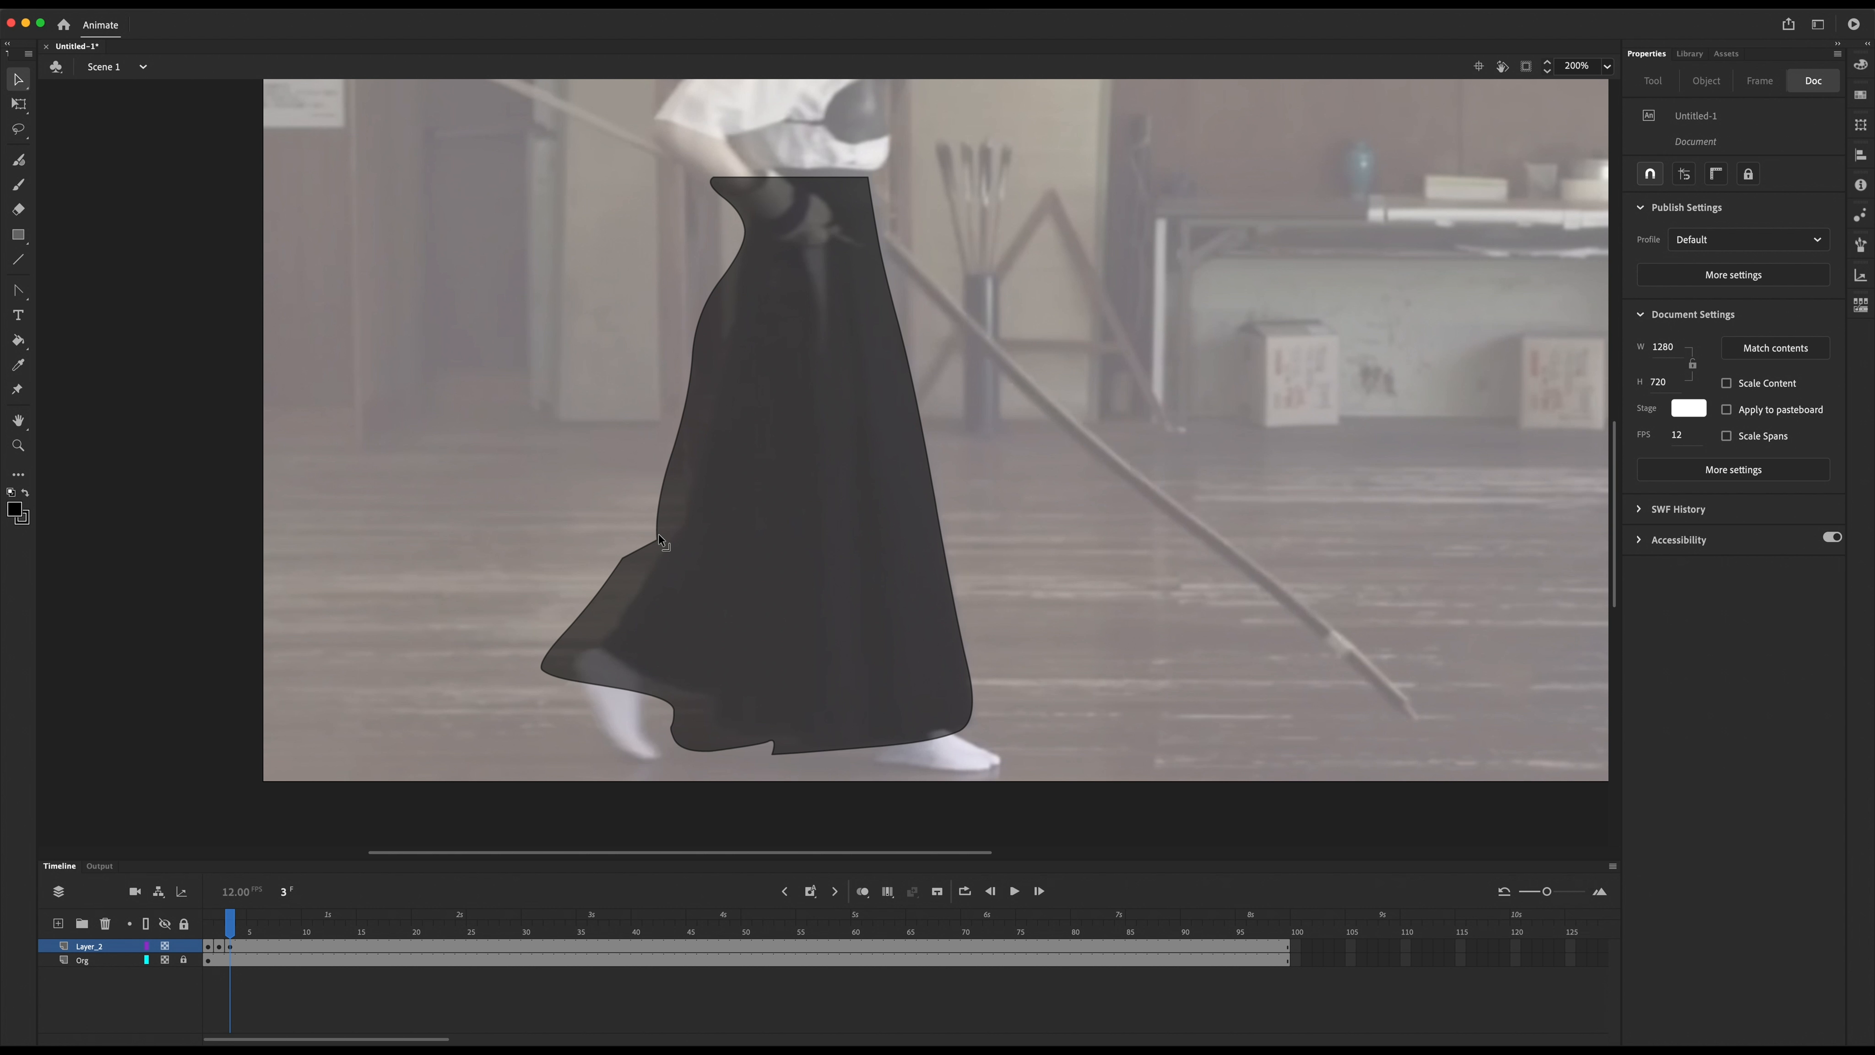
{"action": "left_click_drag", "start_coordinate": [671, 480], "coordinate": [689, 483]}
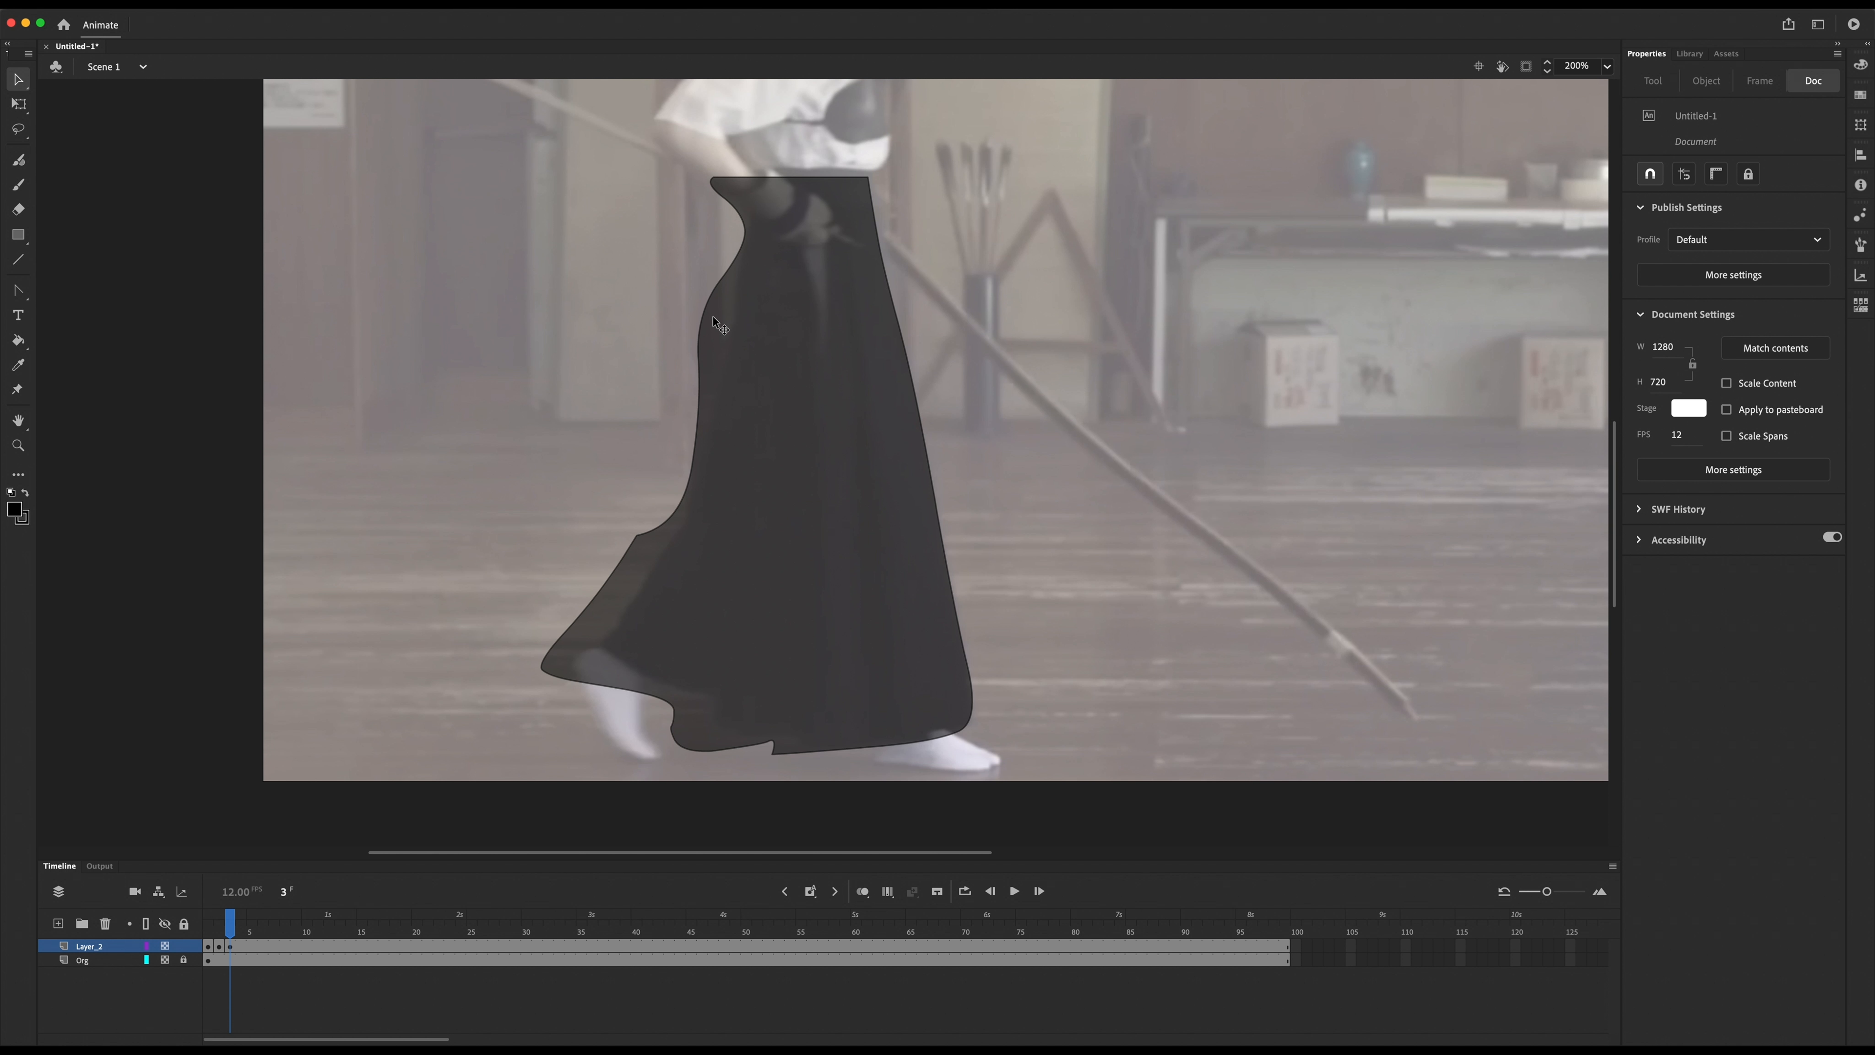
{"action": "left_click_drag", "start_coordinate": [702, 322], "coordinate": [727, 325]}
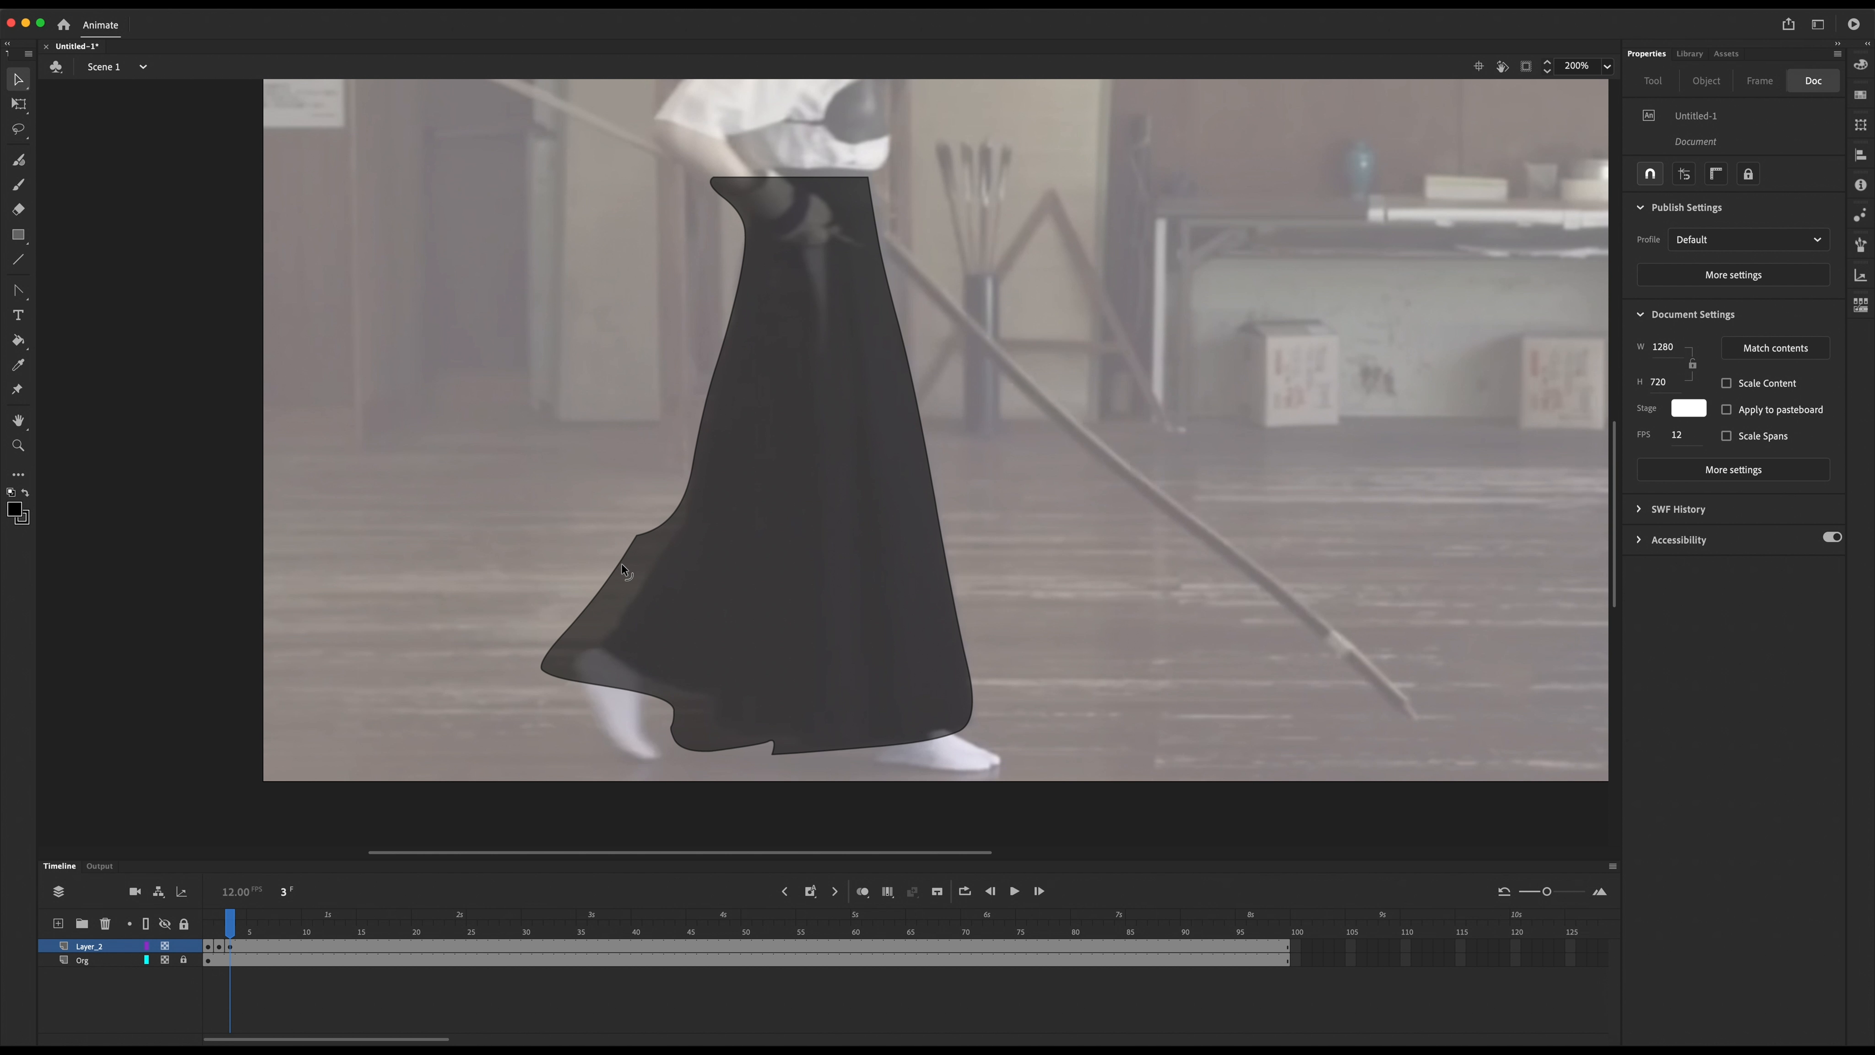
Step: Pull the skirt's lower back corner and rear hem inward to uncover the back foot on frame 3
{"action": "left_click_drag", "start_coordinate": [620, 564], "coordinate": [612, 745]}
{"action": "scroll", "coordinate": [643, 554], "scroll_direction": "up", "scroll_amount": 2}
{"action": "key", "text": "super+z"}
{"action": "key", "text": "super+z"}
{"action": "left_click_drag", "start_coordinate": [676, 821], "coordinate": [728, 771]}
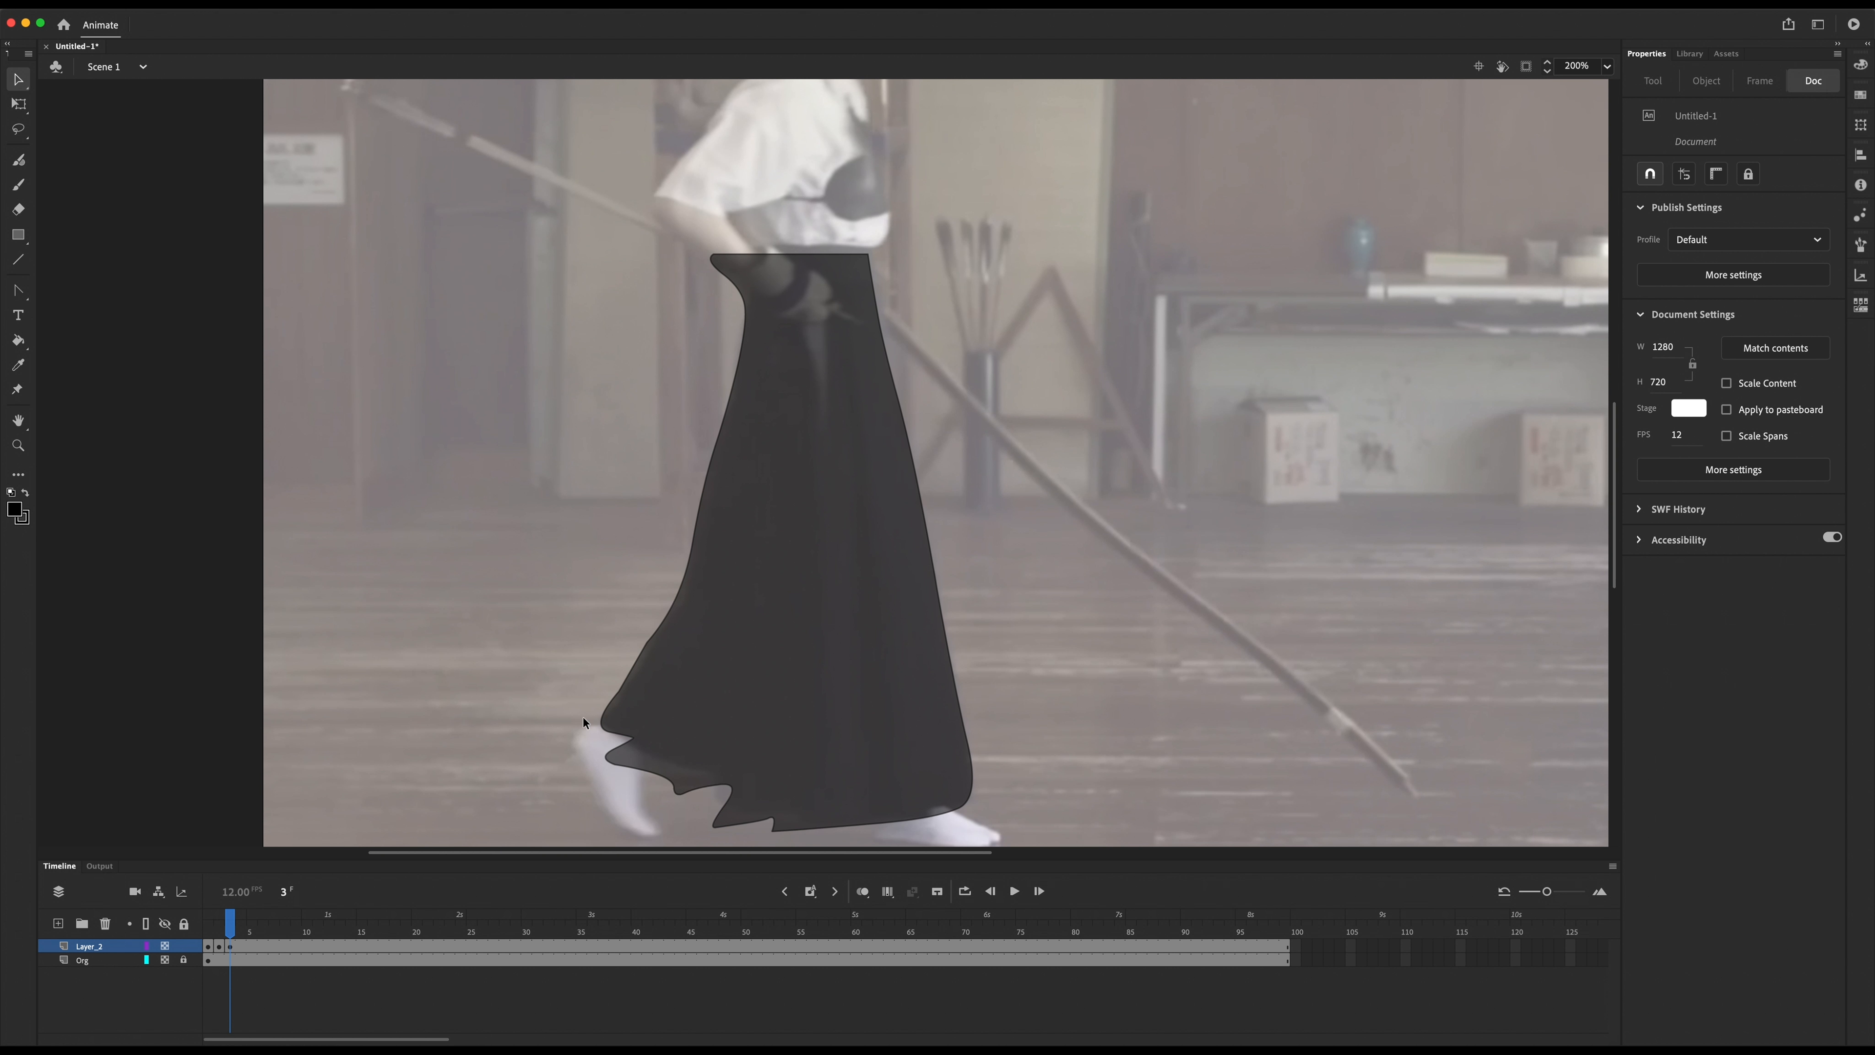
Step: Remove the surplus anchor points from the jagged rear hem on frame 3 and smooth the hem along the footage
{"action": "left_click", "coordinate": [628, 764]}
{"action": "left_click", "coordinate": [21, 300]}
{"action": "left_click", "coordinate": [676, 794]}
{"action": "left_click", "coordinate": [714, 827]}
{"action": "left_click", "coordinate": [773, 817]}
{"action": "key", "text": "v"}
{"action": "left_click", "coordinate": [674, 773]}
{"action": "left_click", "coordinate": [229, 946]}
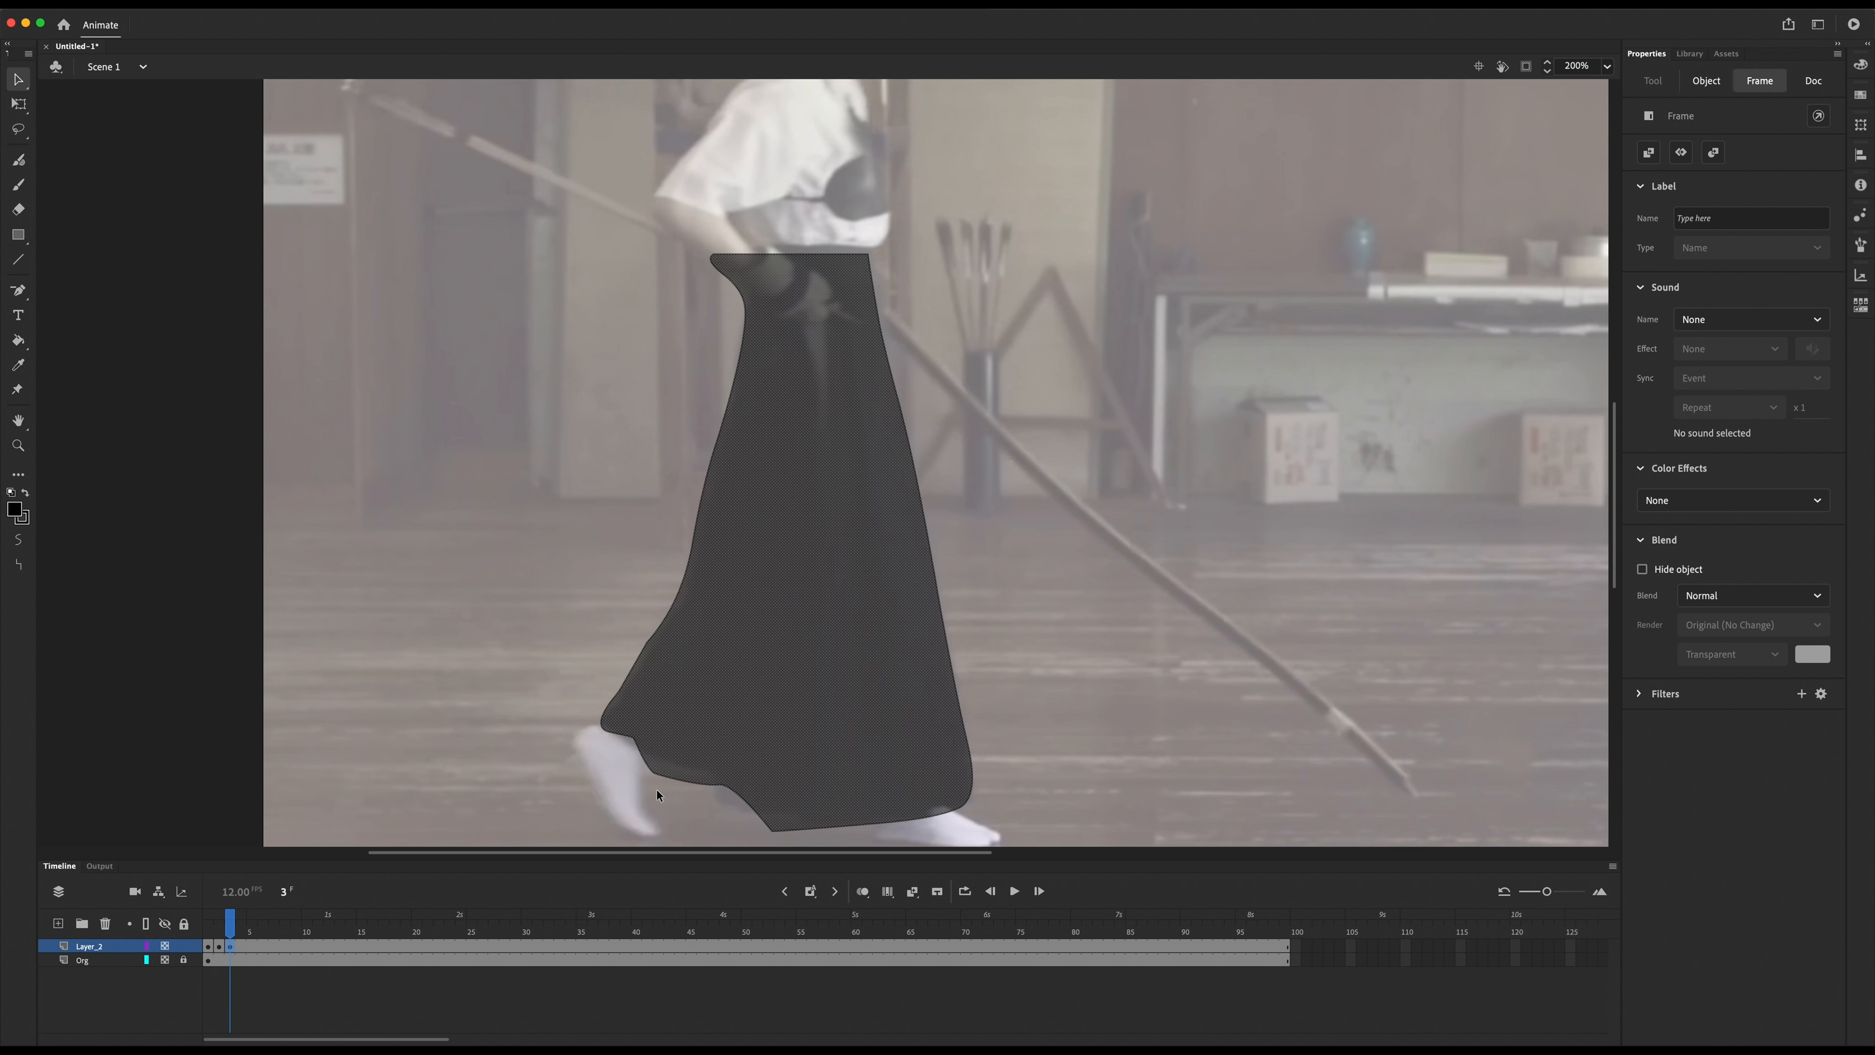
Step: Bend the rear hem inward above the back foot on frame 3 and raise the hem's lowest corner
{"action": "left_click", "coordinate": [657, 795]}
{"action": "left_click_drag", "start_coordinate": [658, 768], "coordinate": [647, 748]}
{"action": "left_click_drag", "start_coordinate": [774, 830], "coordinate": [777, 816]}
Step: Insert a keyframe at frame 4 of Layer_2 and bend the skirt's back edge inward from the hip down to the hem
{"action": "left_click", "coordinate": [241, 946]}
{"action": "left_click", "coordinate": [810, 892]}
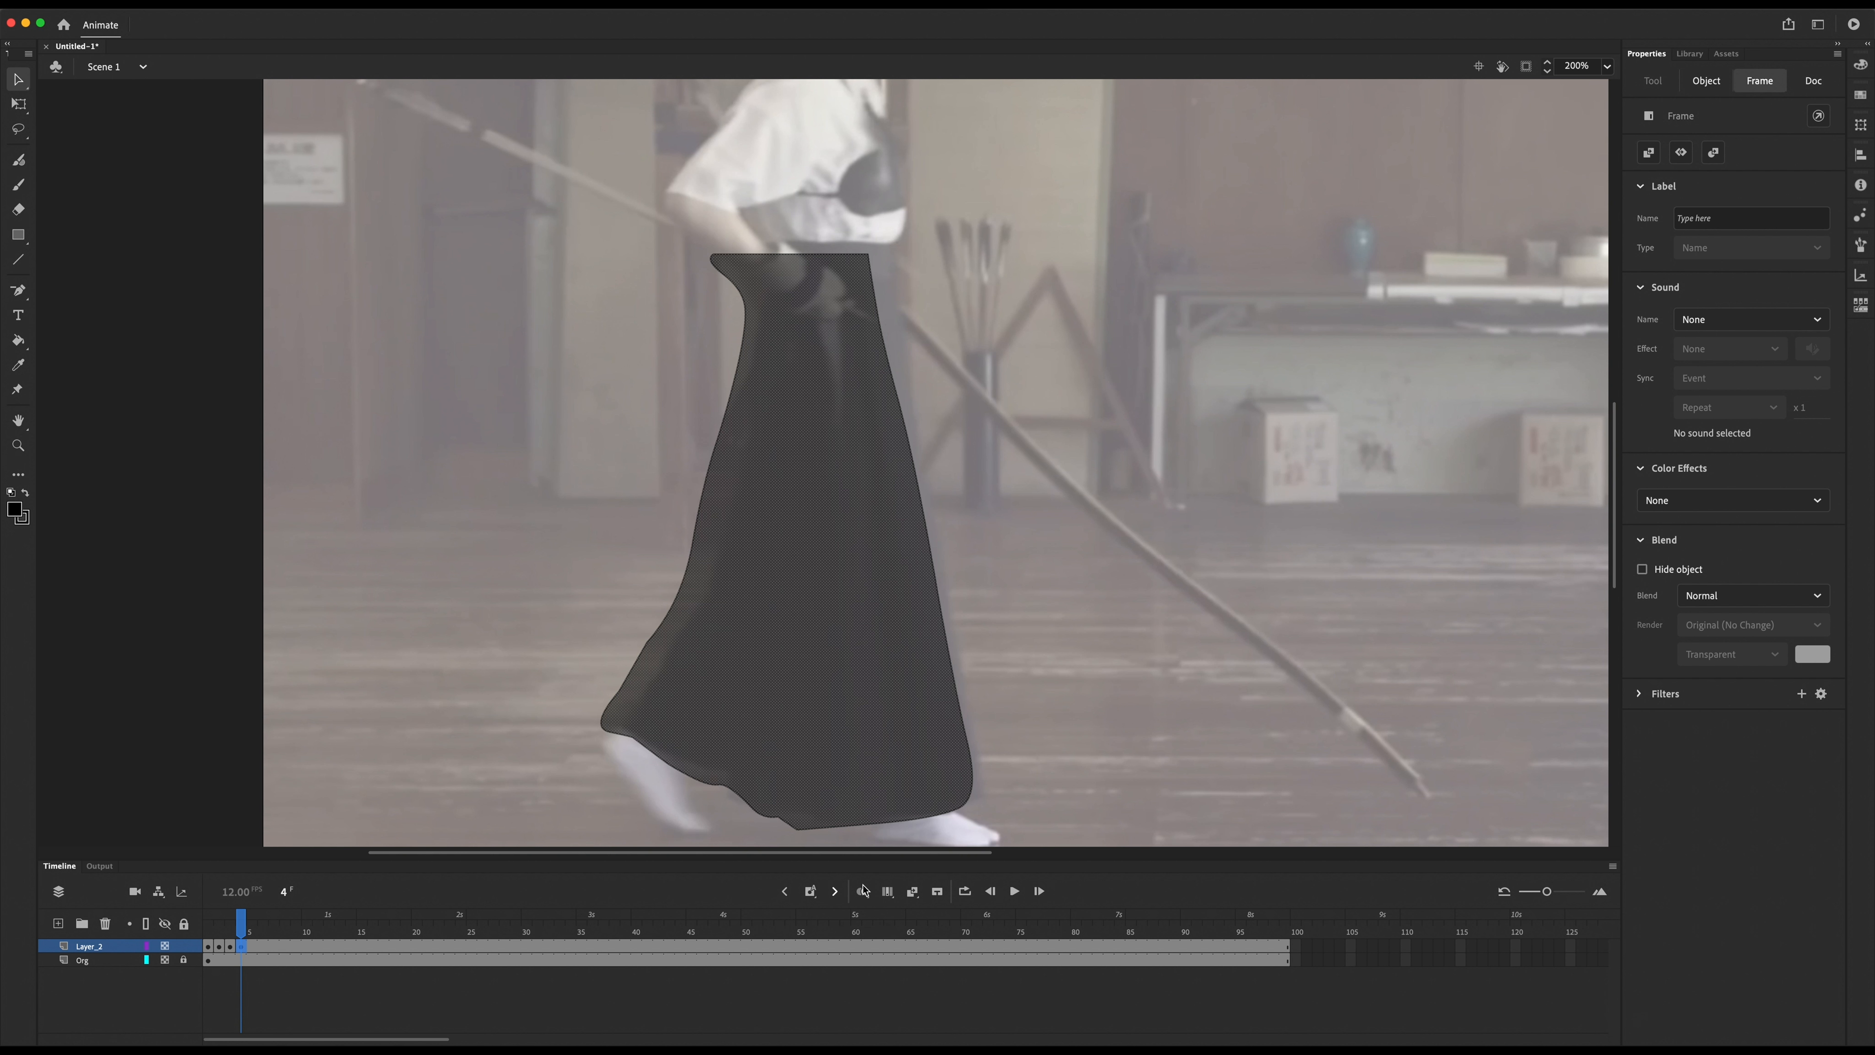
{"action": "left_click", "coordinate": [511, 808]}
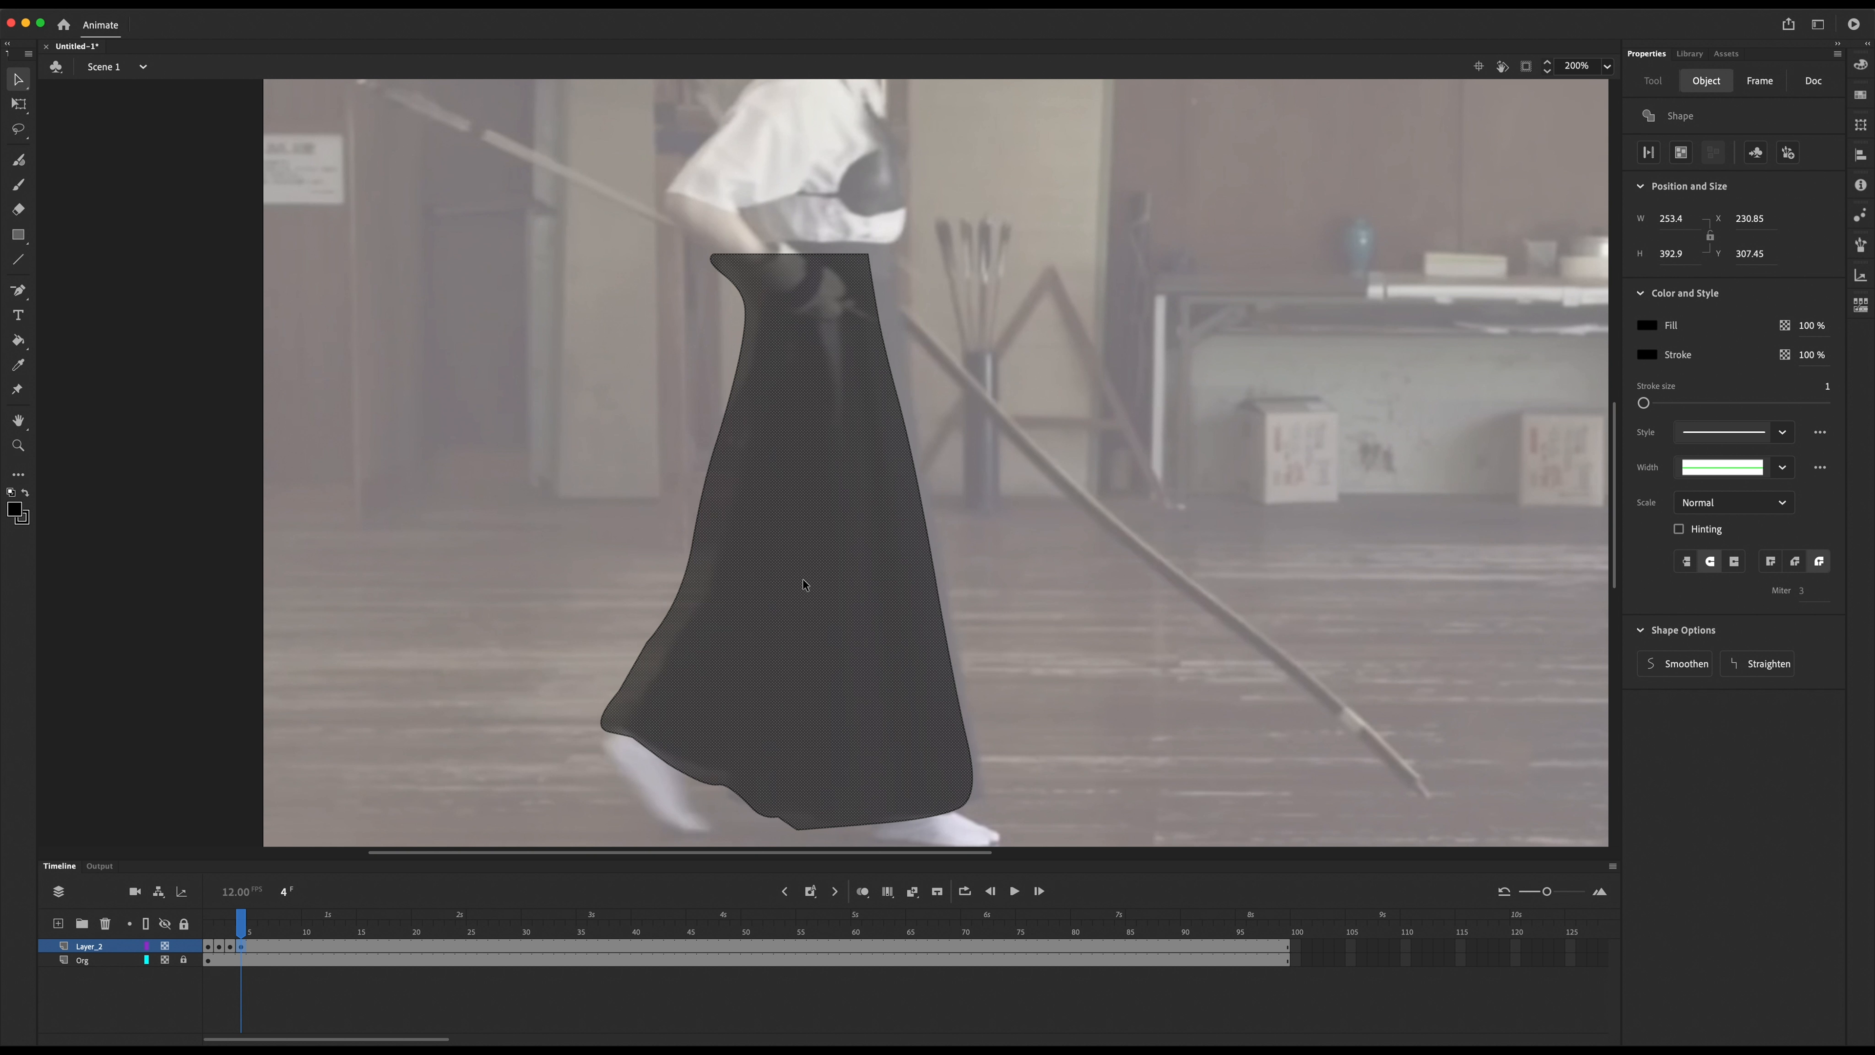
{"action": "left_click_drag", "start_coordinate": [694, 530], "coordinate": [723, 533]}
{"action": "left_click_drag", "start_coordinate": [659, 640], "coordinate": [670, 646]}
{"action": "left_click_drag", "start_coordinate": [657, 653], "coordinate": [665, 655]}
{"action": "left_click_drag", "start_coordinate": [627, 682], "coordinate": [639, 697]}
Step: Match the footage on frame 4 by pulling in the back waist corner, lifting the bottom hem and bulging the front edge forward
{"action": "left_click_drag", "start_coordinate": [714, 254], "coordinate": [735, 254]}
{"action": "left_click_drag", "start_coordinate": [871, 823], "coordinate": [818, 794]}
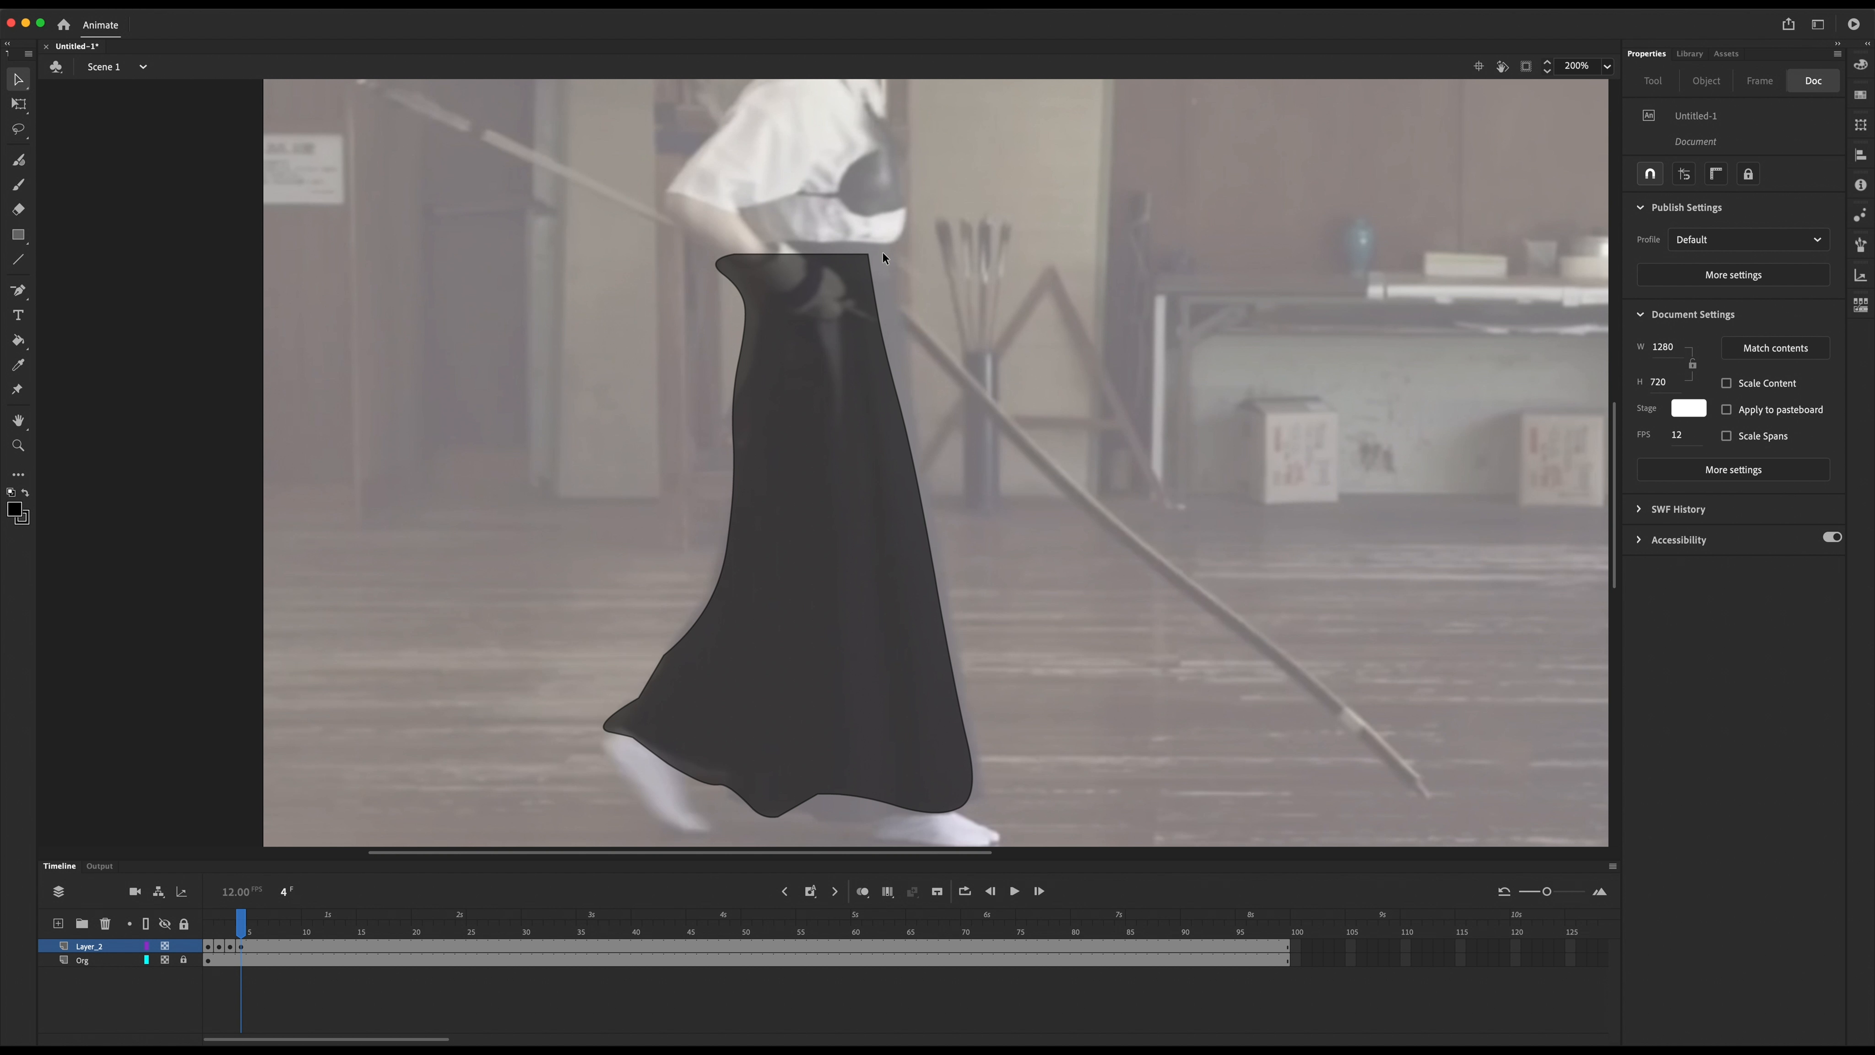
{"action": "mouse_move", "coordinate": [879, 303]}
{"action": "left_mouse_down"}
{"action": "mouse_move", "coordinate": [917, 302]}
{"action": "mouse_move", "coordinate": [898, 299]}
{"action": "left_mouse_up"}
{"action": "left_click_drag", "start_coordinate": [917, 482], "coordinate": [925, 479]}
Step: Insert a keyframe at frame 5 of Layer_2 and push the skirt's front edge, front hem corner and front waist corner forward
{"action": "mouse_move", "coordinate": [246, 929]}
{"action": "left_mouse_down"}
{"action": "mouse_move", "coordinate": [222, 932]}
{"action": "mouse_move", "coordinate": [252, 939]}
{"action": "left_mouse_up"}
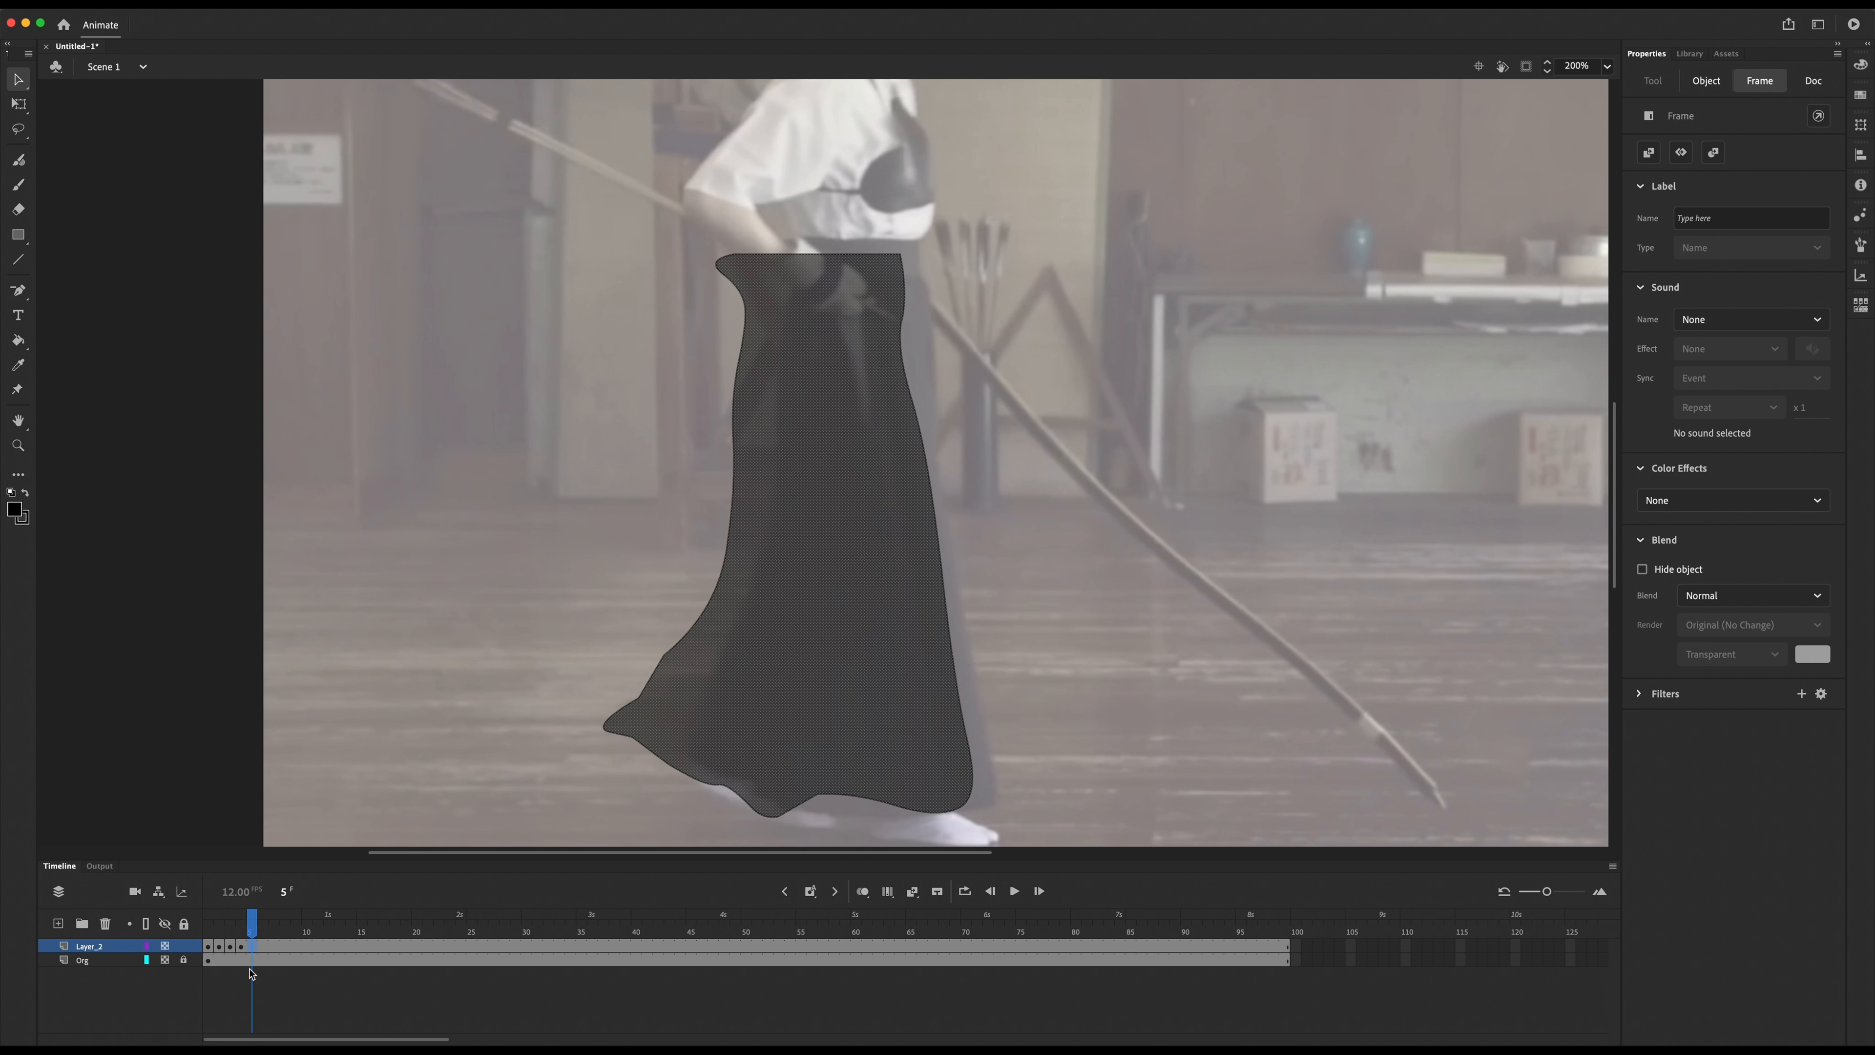
{"action": "key", "text": "F6"}
{"action": "left_click", "coordinate": [1109, 741]}
{"action": "left_click_drag", "start_coordinate": [952, 637], "coordinate": [967, 636]}
{"action": "left_click_drag", "start_coordinate": [978, 796], "coordinate": [995, 781]}
{"action": "left_click_drag", "start_coordinate": [904, 348], "coordinate": [929, 338]}
{"action": "left_click_drag", "start_coordinate": [900, 255], "coordinate": [918, 246]}
Step: Pull the skirt's back waist corner, back edge and lower back edge inward to match the footage on frame 5
{"action": "left_click", "coordinate": [767, 429]}
{"action": "left_click_drag", "start_coordinate": [734, 254], "coordinate": [784, 254]}
{"action": "left_click_drag", "start_coordinate": [744, 314], "coordinate": [793, 355]}
{"action": "left_click_drag", "start_coordinate": [733, 443], "coordinate": [771, 451]}
{"action": "left_click_drag", "start_coordinate": [663, 656], "coordinate": [673, 763]}
Step: Delete the surplus anchor points around the skirt's lower back corner on frame 5 with the Pen tool
{"action": "key", "text": "super+equal"}
{"action": "scroll", "coordinate": [723, 754], "scroll_direction": "down", "scroll_amount": 7}
{"action": "left_click", "coordinate": [17, 289]}
{"action": "left_click", "coordinate": [499, 449]}
{"action": "left_click", "coordinate": [462, 507]}
{"action": "left_click", "coordinate": [488, 481]}
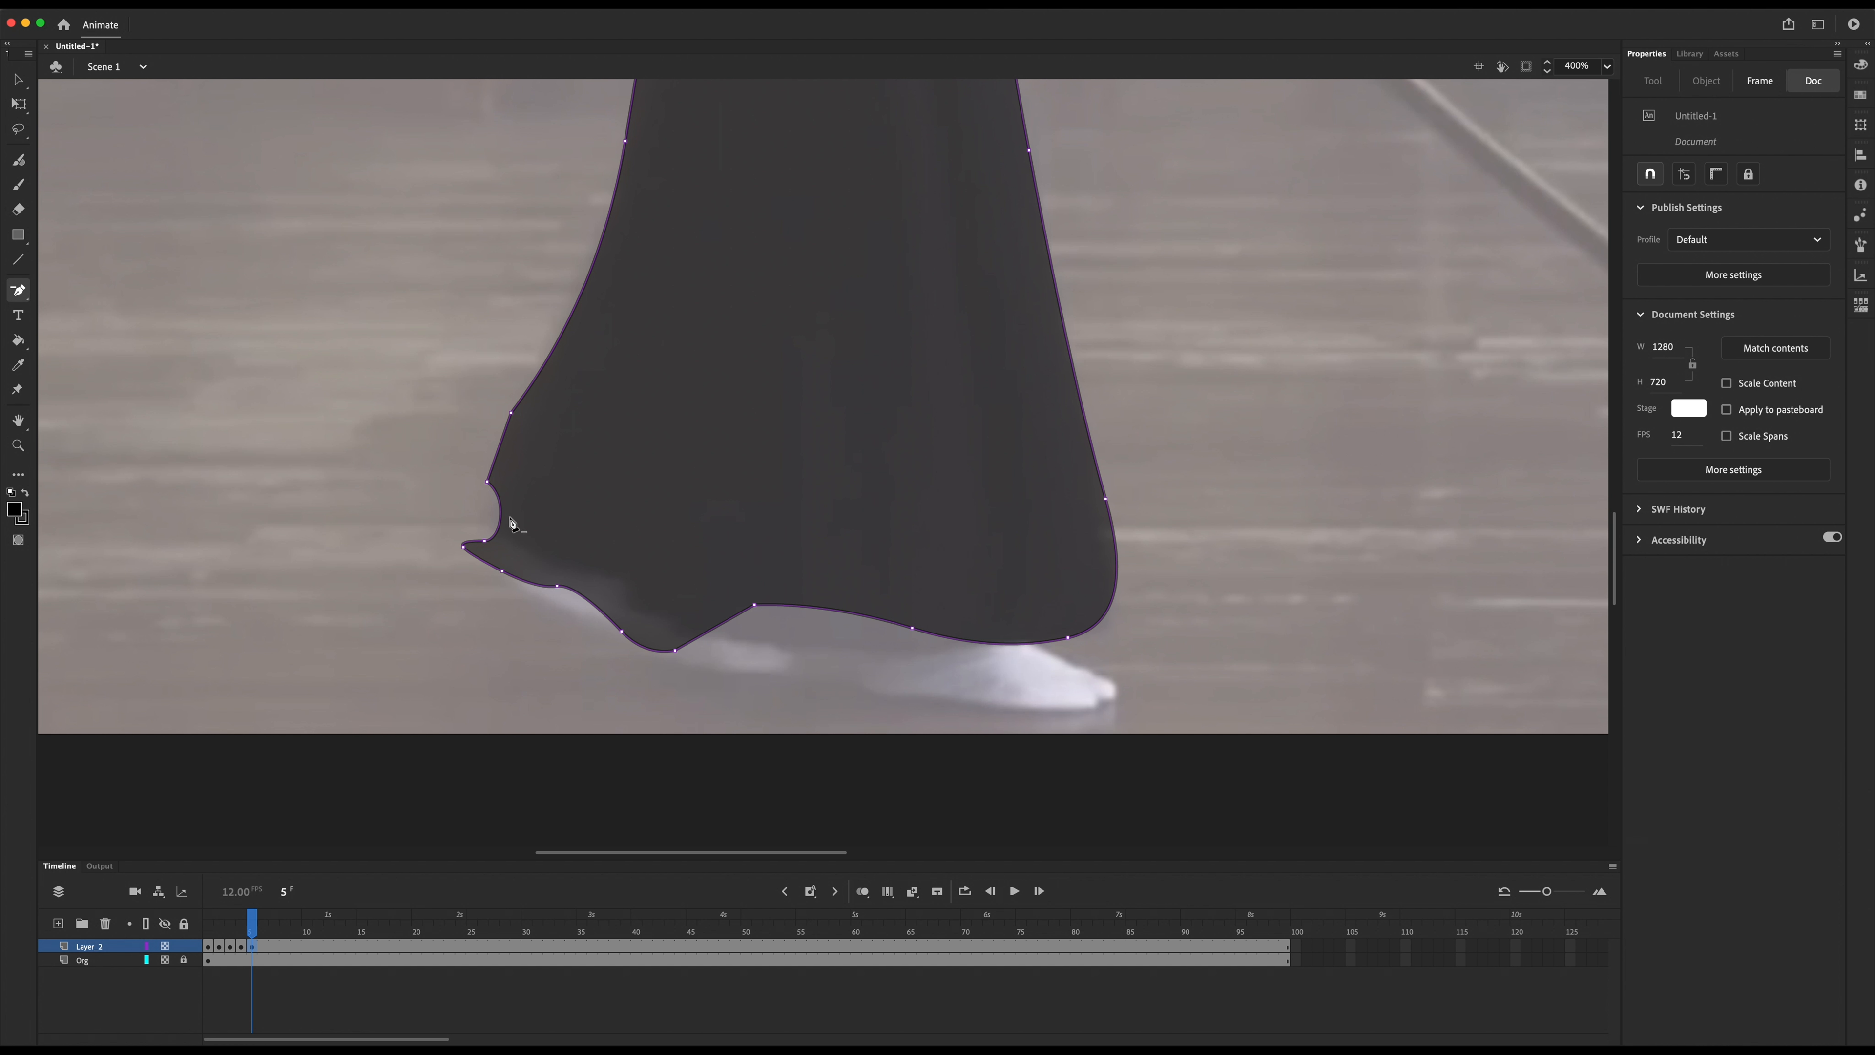
{"action": "left_click", "coordinate": [463, 546]}
{"action": "left_click", "coordinate": [485, 541]}
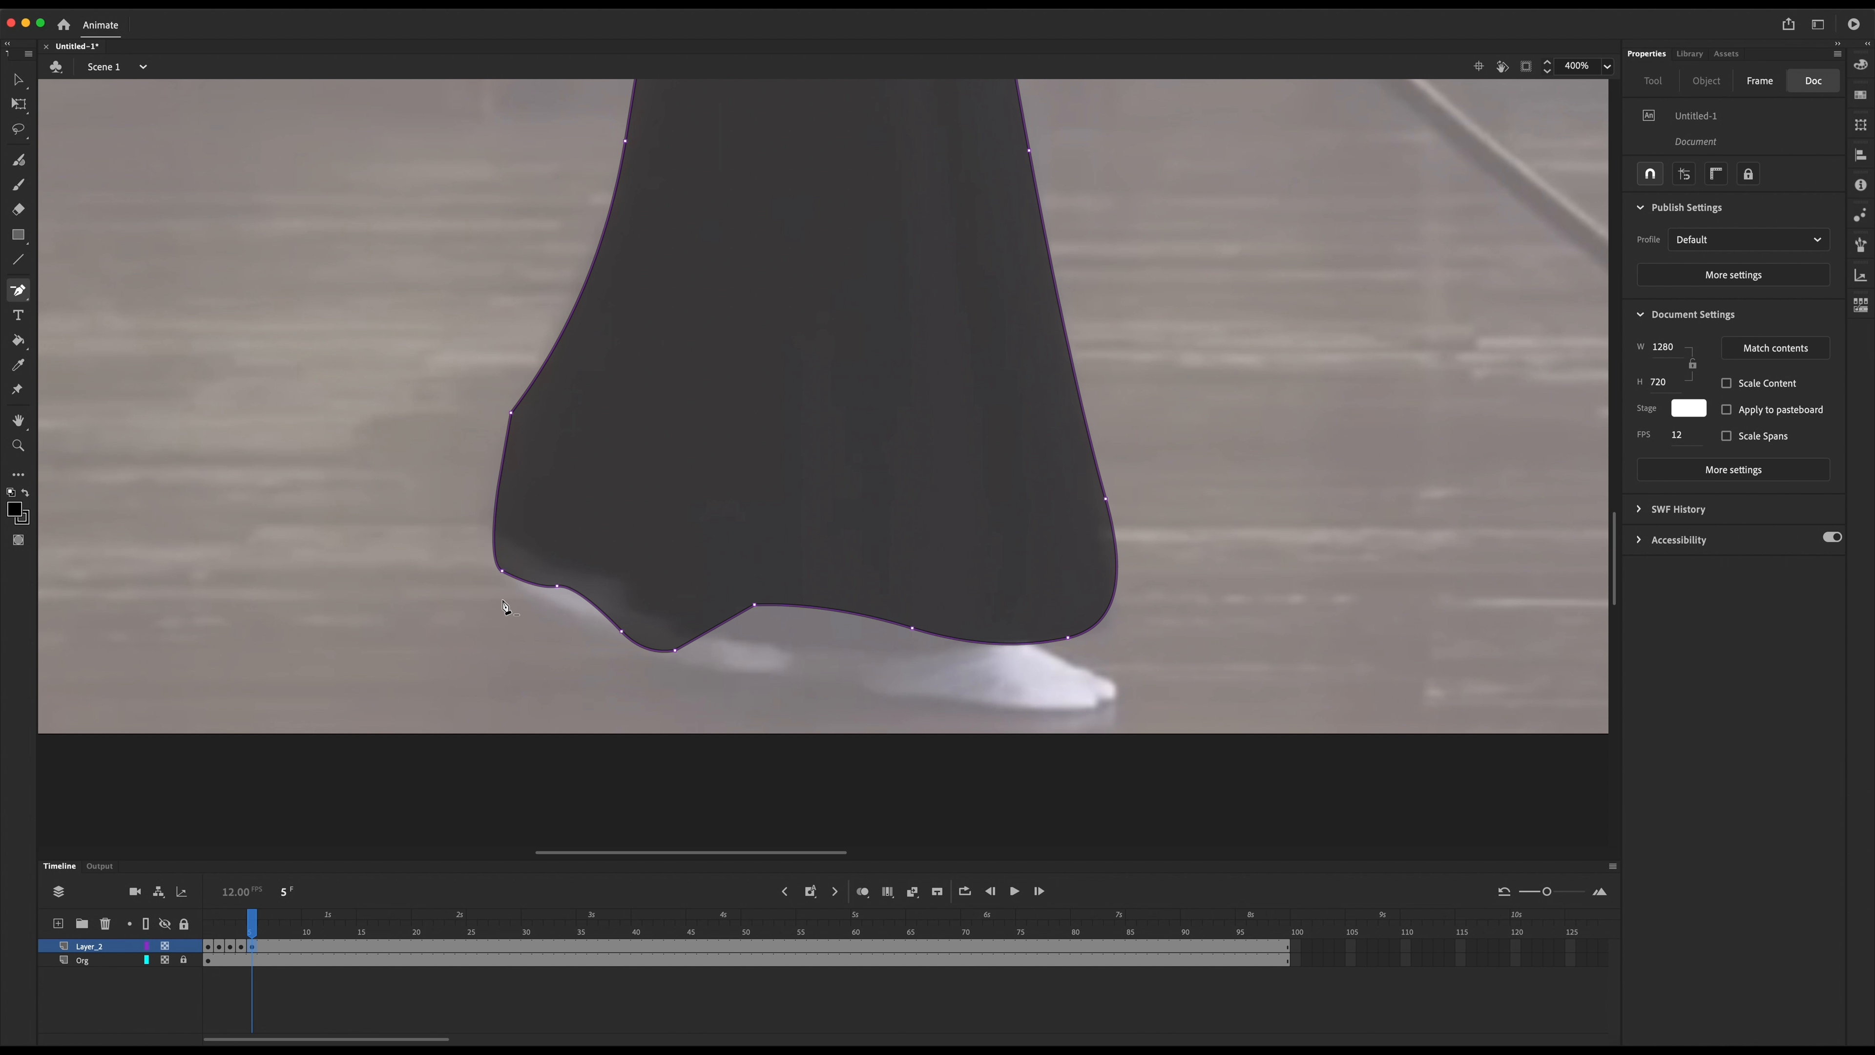
Step: Pull the skirt's lower back corner inward on frame 5 to uncover the back foot
{"action": "left_click", "coordinate": [18, 79]}
{"action": "left_click", "coordinate": [524, 578]}
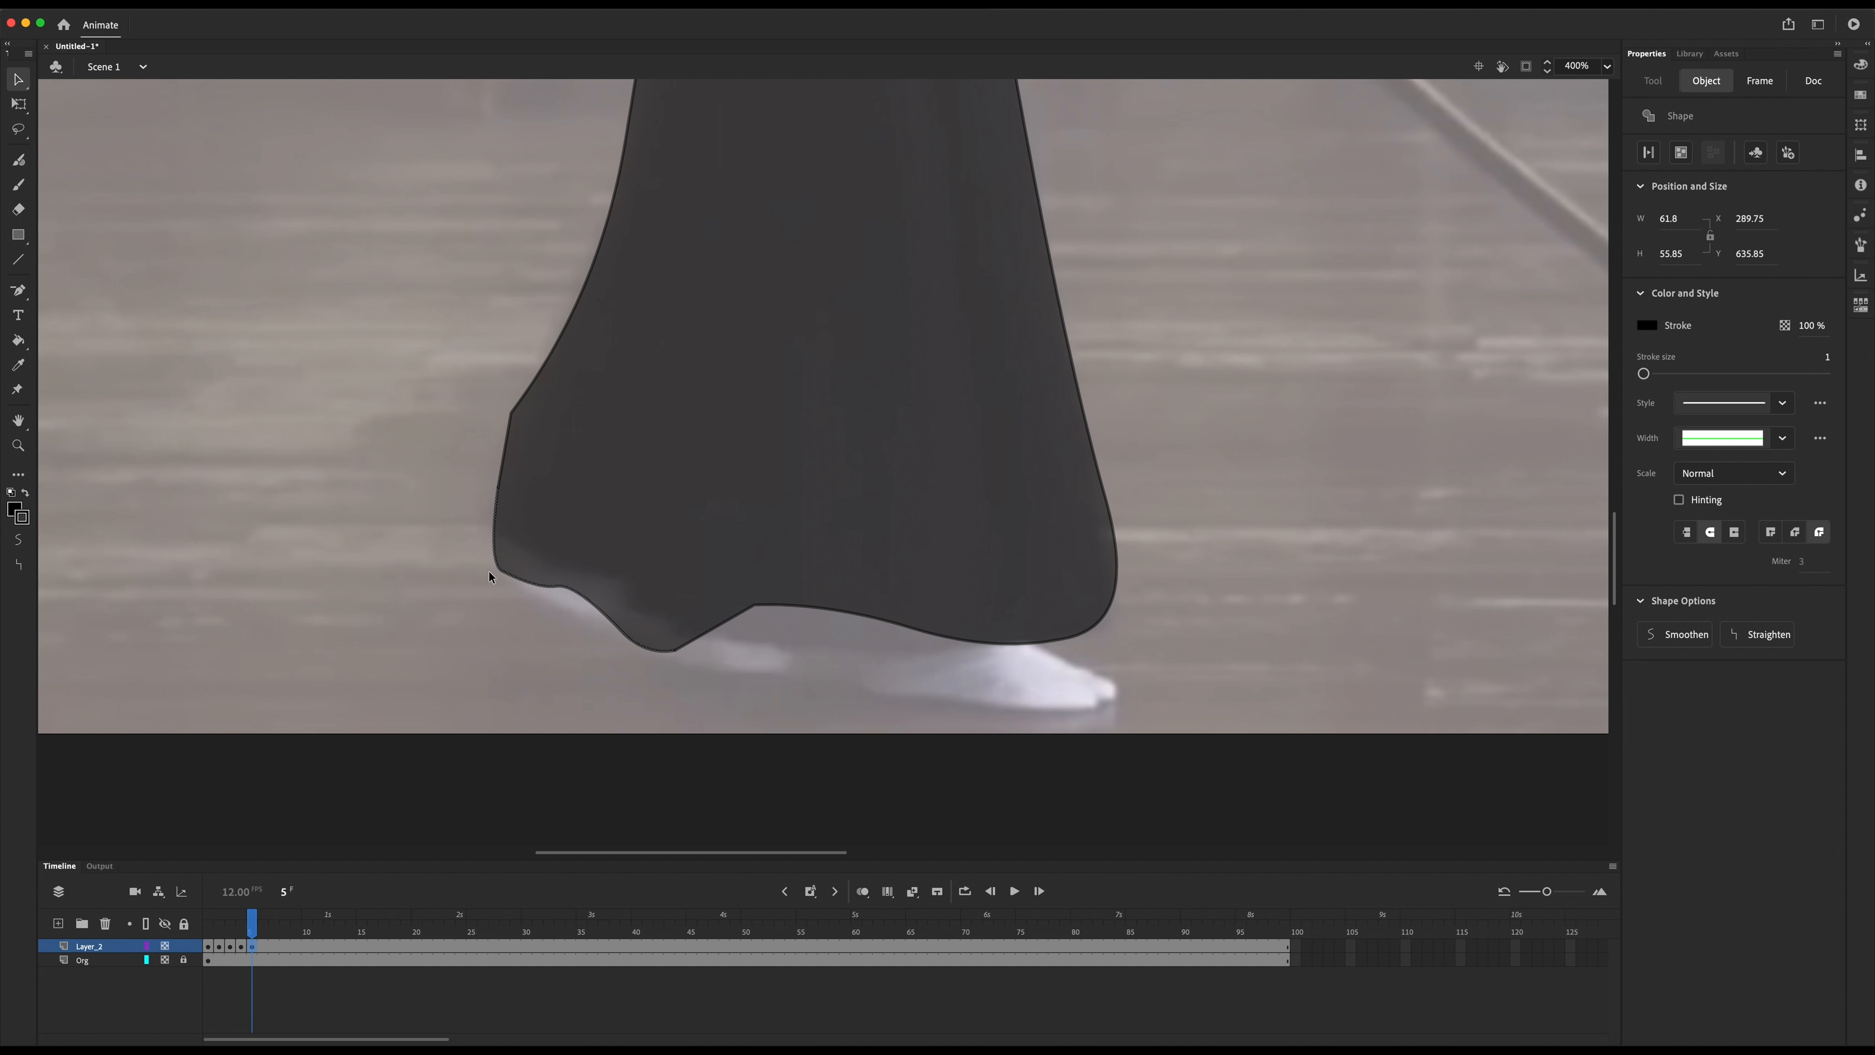
{"action": "key", "text": "Escape"}
{"action": "left_click_drag", "start_coordinate": [499, 573], "coordinate": [595, 578]}
{"action": "key", "text": "super+minus"}
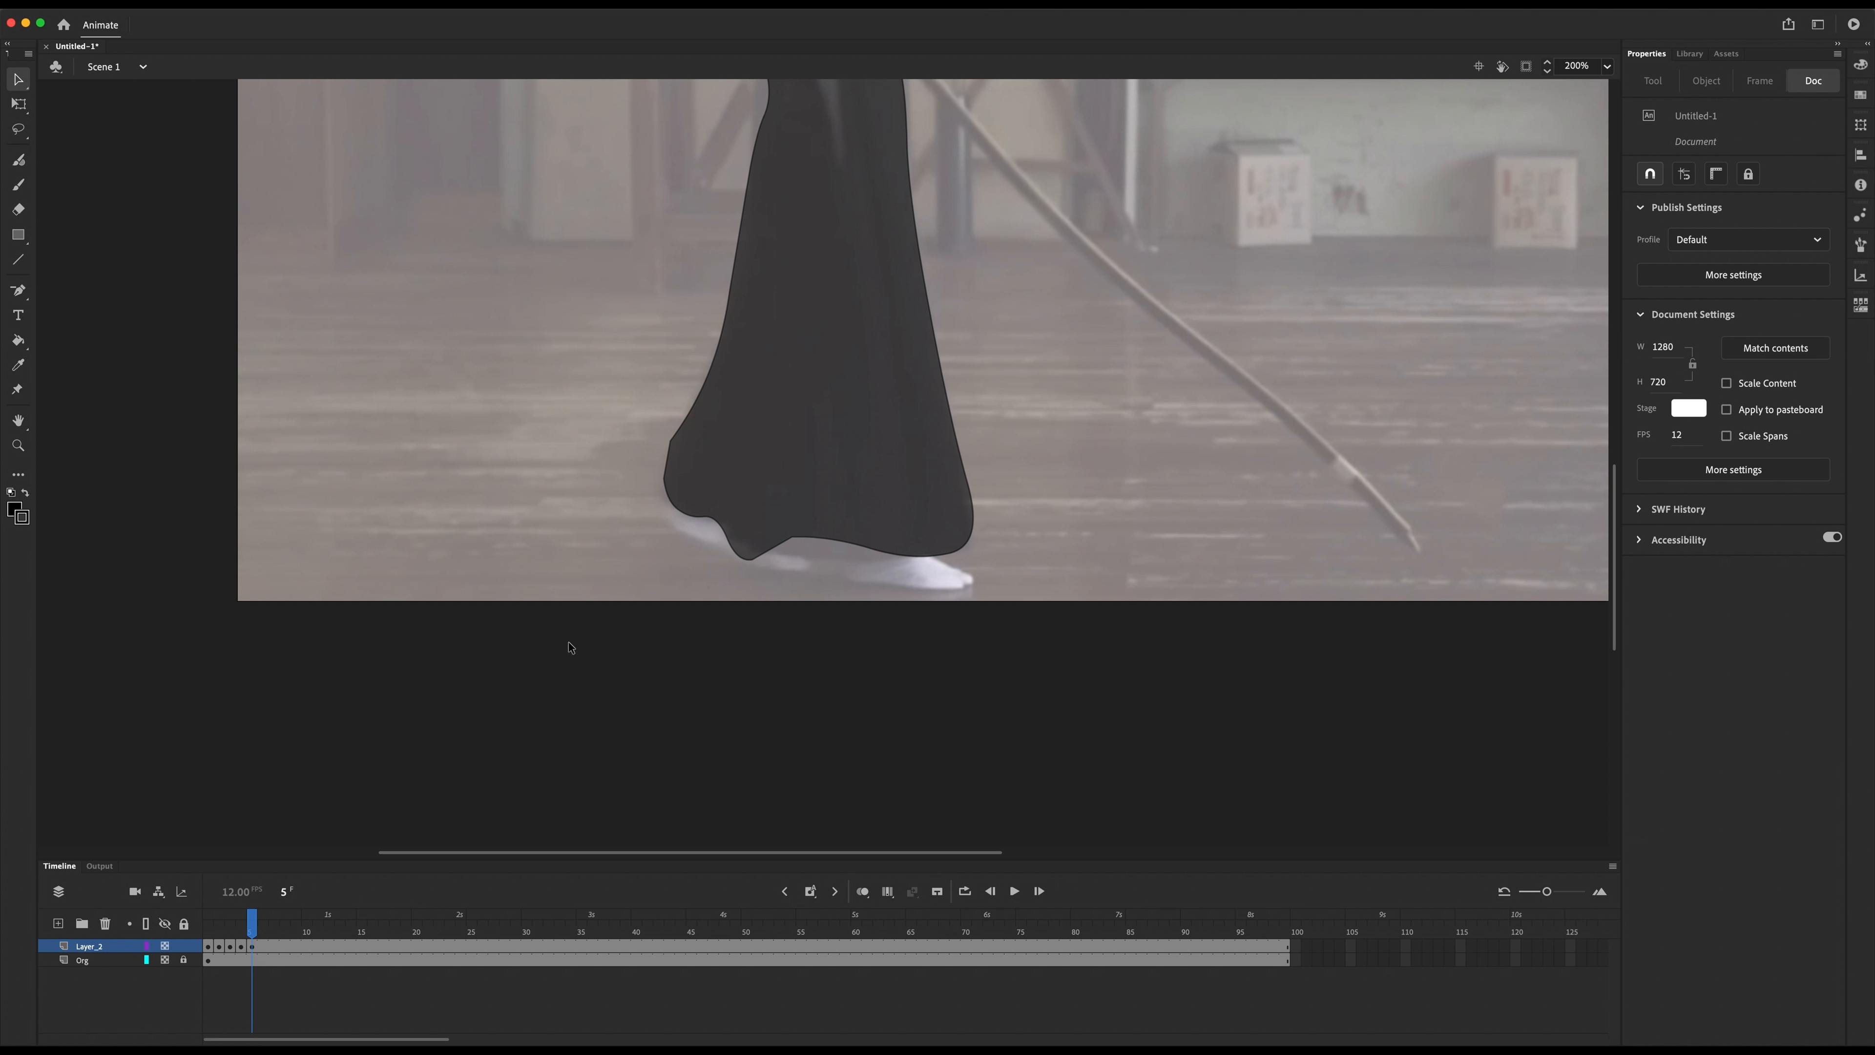
{"action": "left_click_drag", "start_coordinate": [905, 390], "coordinate": [792, 581]}
{"action": "key", "text": "super+z"}
{"action": "left_click_drag", "start_coordinate": [957, 489], "coordinate": [894, 517]}
{"action": "left_click", "coordinate": [780, 382]}
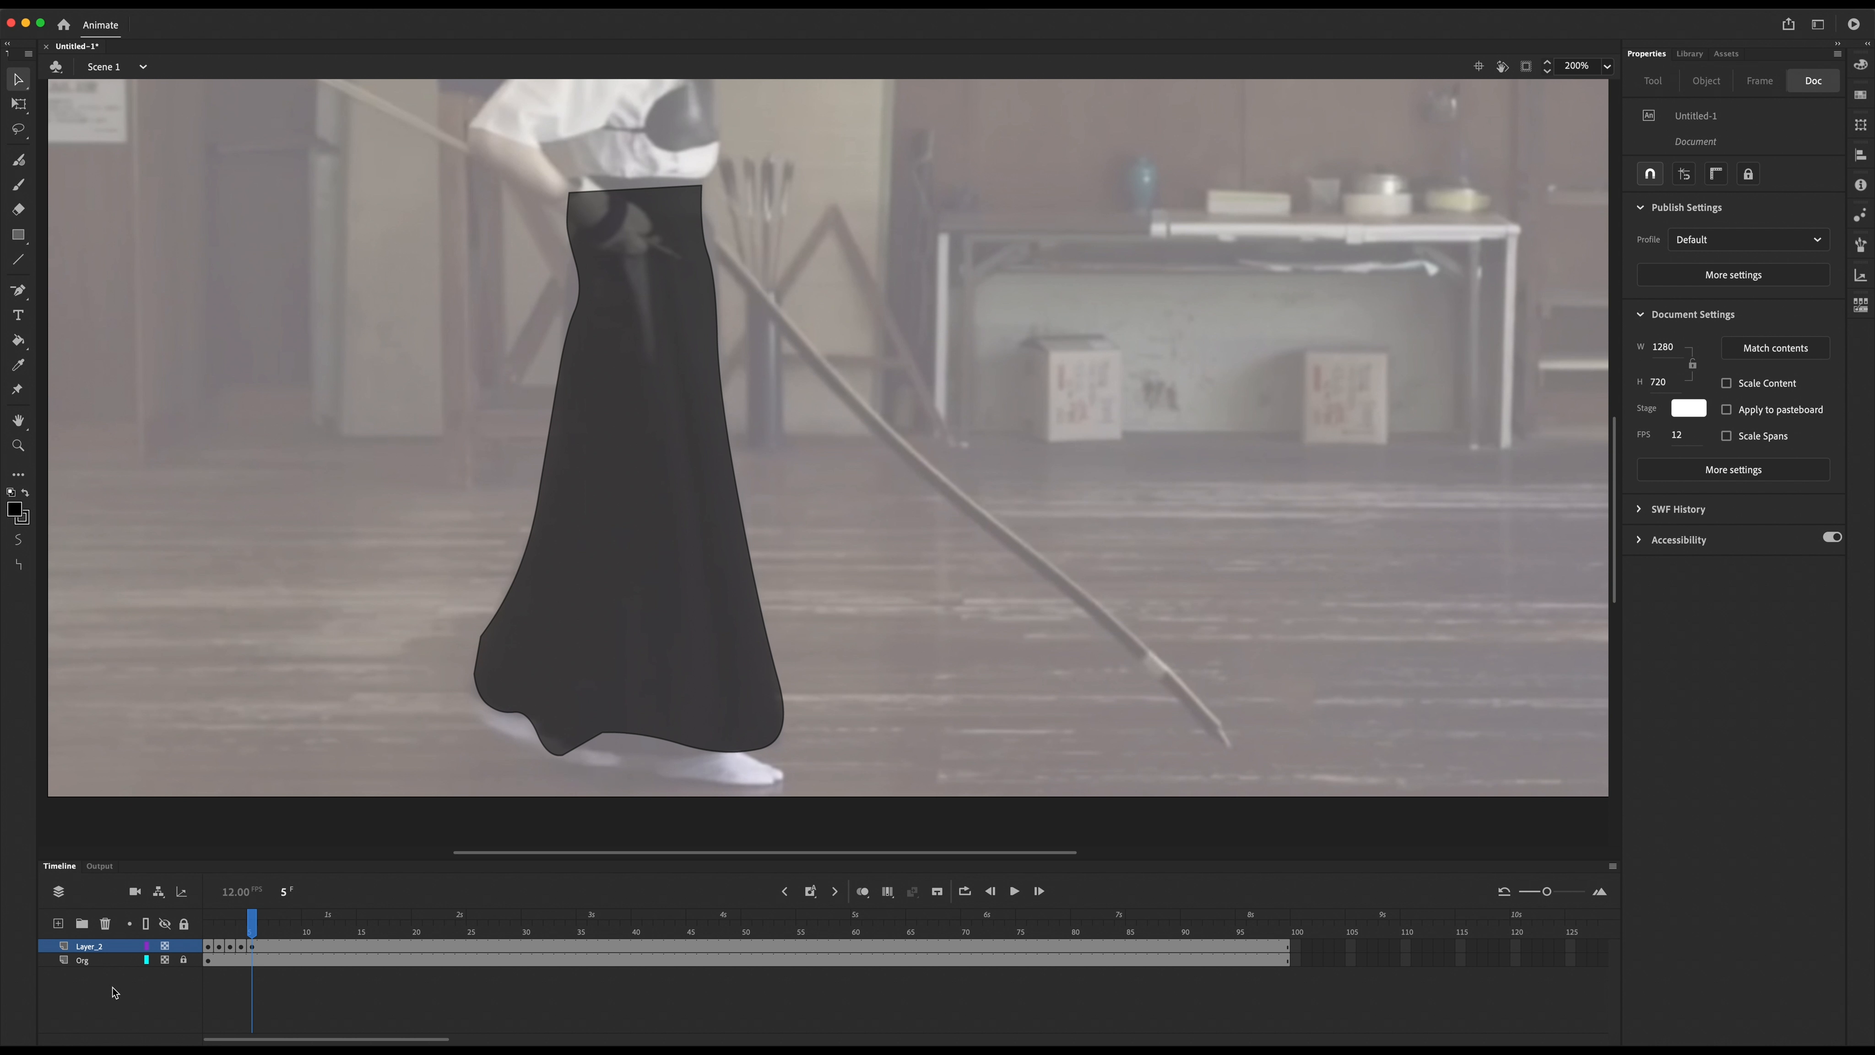
Step: Show Layer_2 at full opacity and hide the Org layer to preview the skirt animation from frame 1
{"action": "left_click", "coordinate": [208, 932]}
{"action": "mouse_move", "coordinate": [208, 932]}
{"action": "left_mouse_down"}
{"action": "mouse_move", "coordinate": [253, 938]}
{"action": "mouse_move", "coordinate": [208, 936]}
{"action": "left_mouse_up"}
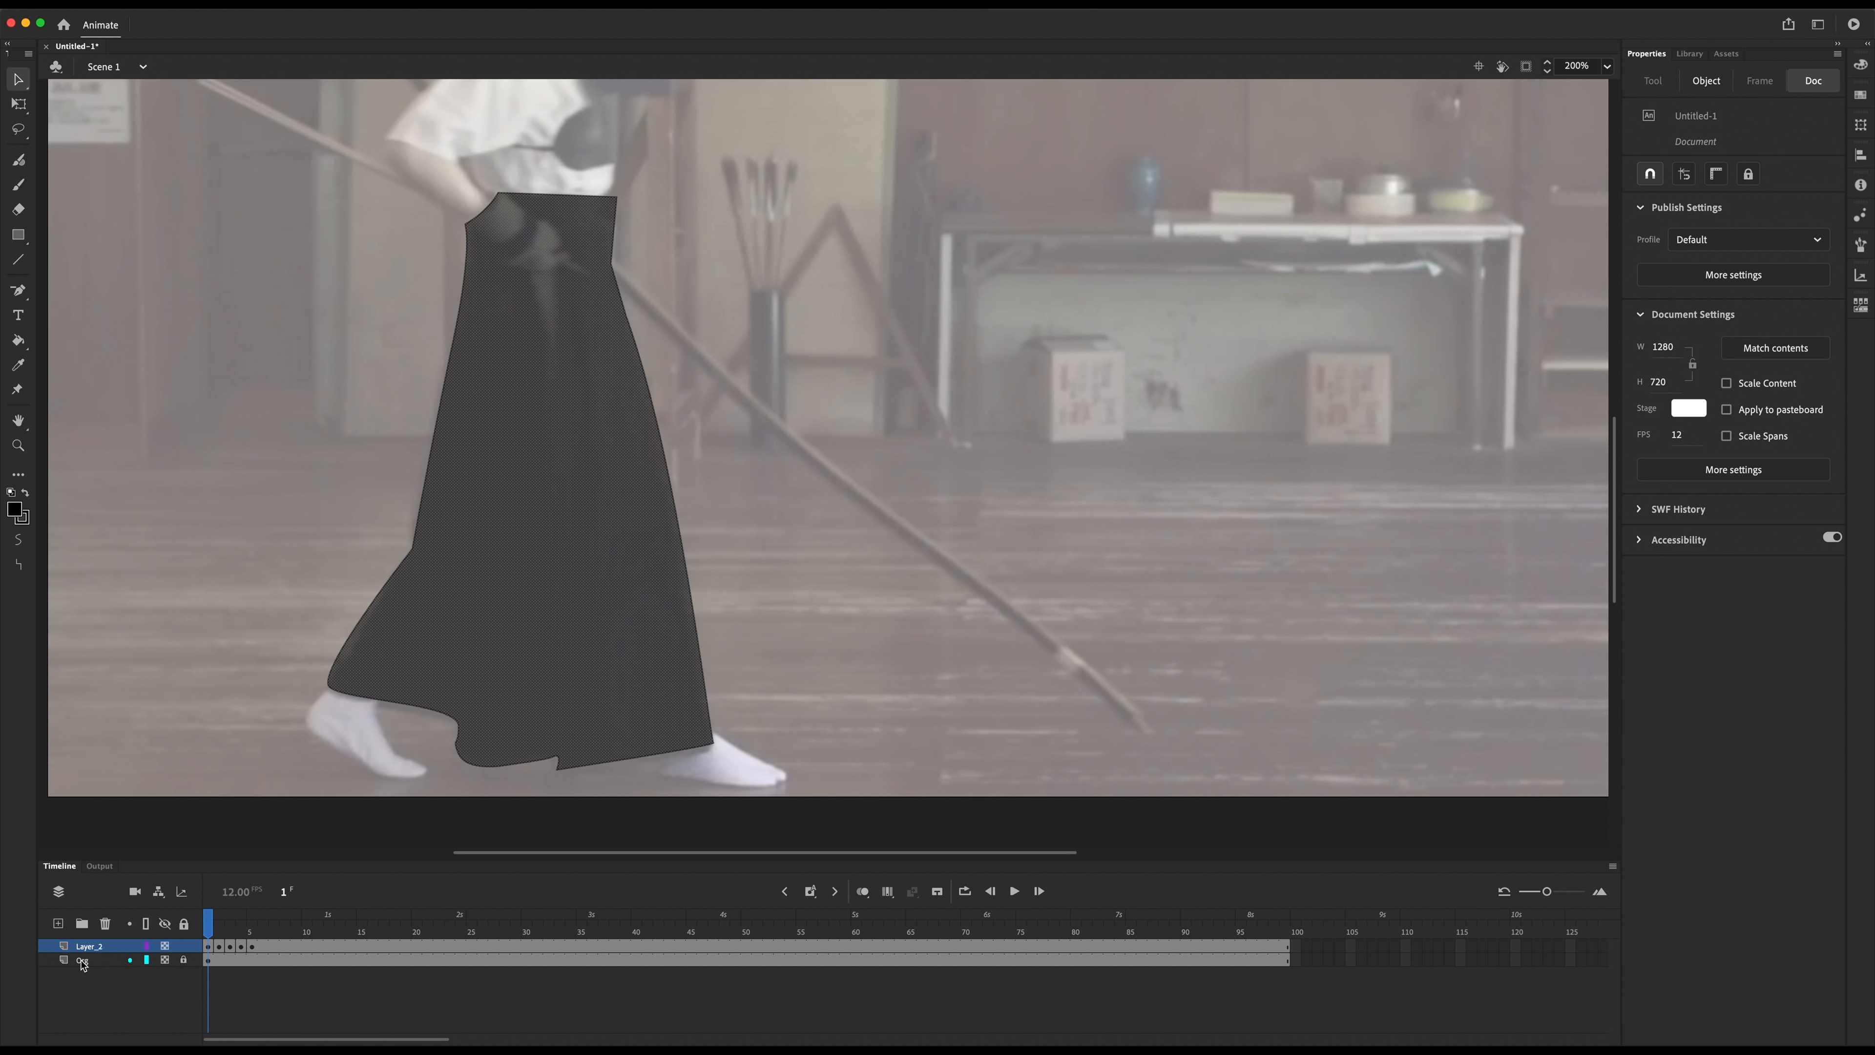
{"action": "left_click", "coordinate": [65, 947]}
{"action": "double_click", "coordinate": [64, 946]}
{"action": "left_click", "coordinate": [876, 462]}
{"action": "left_click", "coordinate": [1009, 406]}
{"action": "left_click", "coordinate": [348, 1025]}
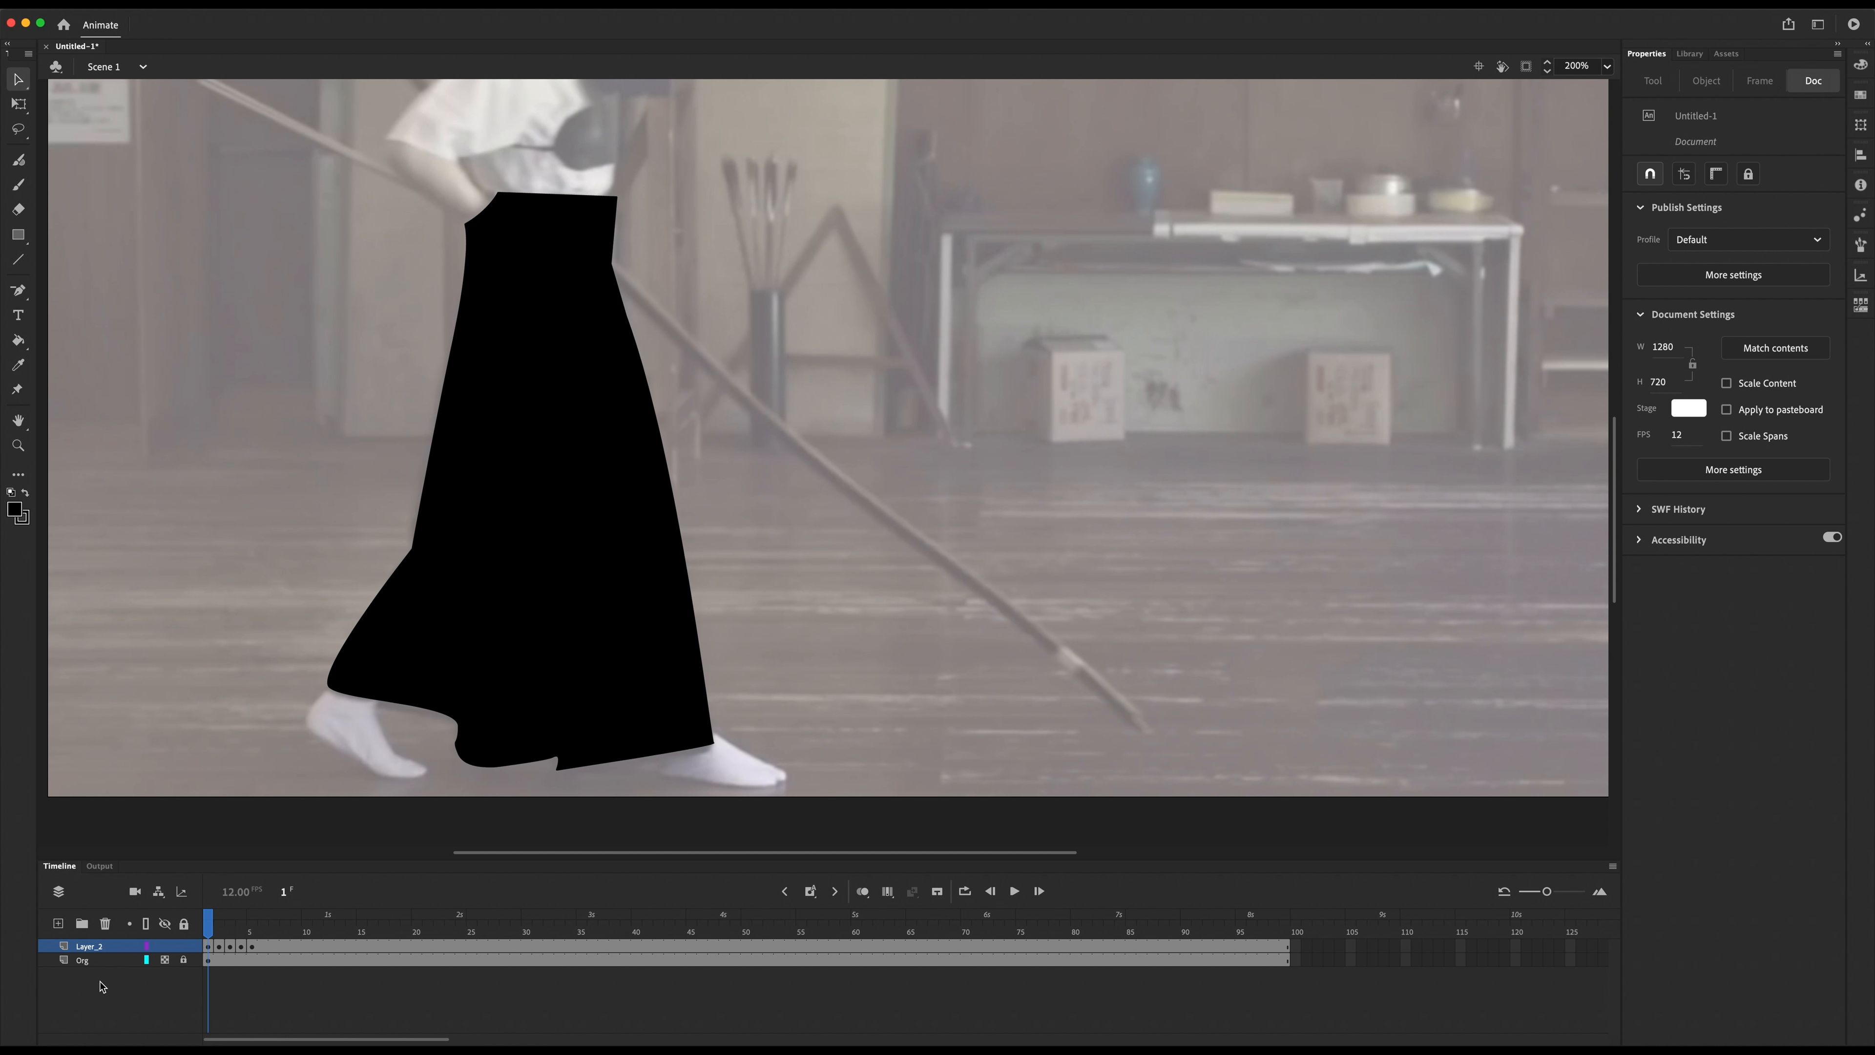
{"action": "left_click", "coordinate": [165, 960]}
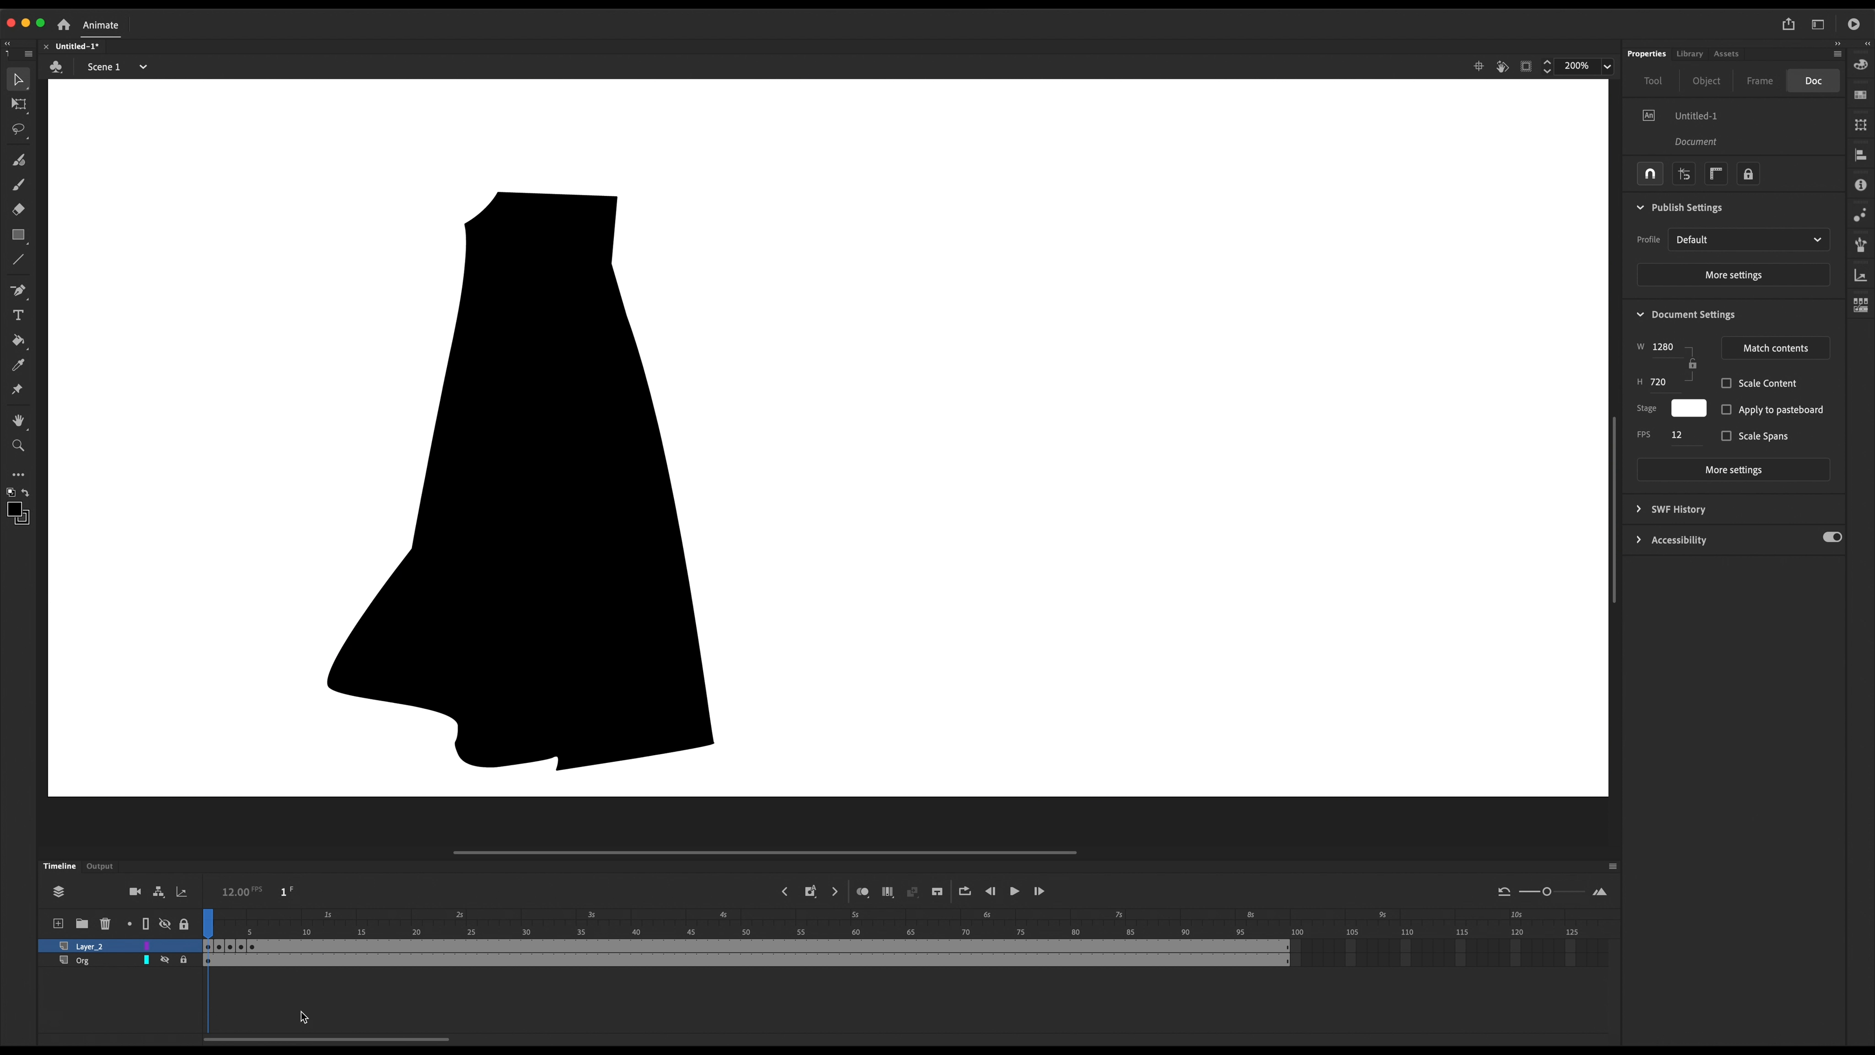
{"action": "left_click_drag", "start_coordinate": [208, 922], "coordinate": [111, 919]}
Step: Clear the keyframes at frames 2 to 5 of Layer_2, keeping only the first skirt drawing
{"action": "left_click", "coordinate": [220, 949]}
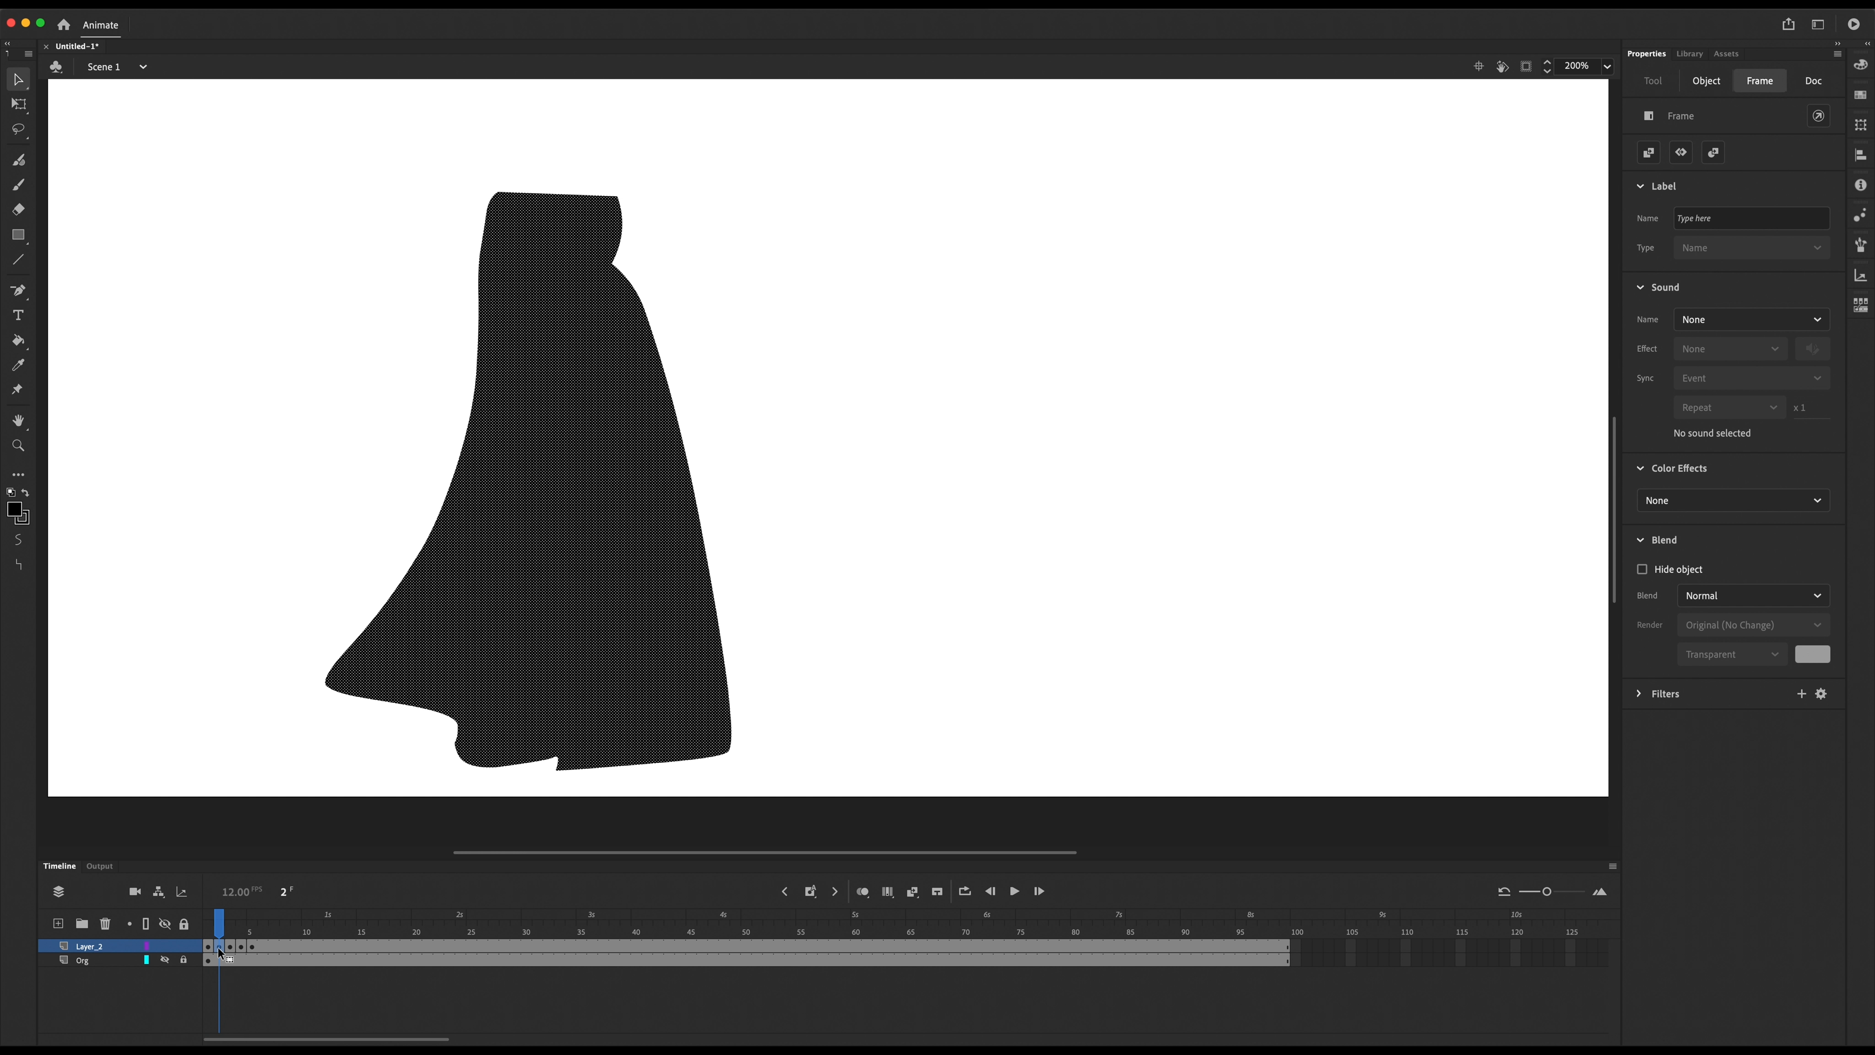
{"action": "right_click", "coordinate": [252, 950]}
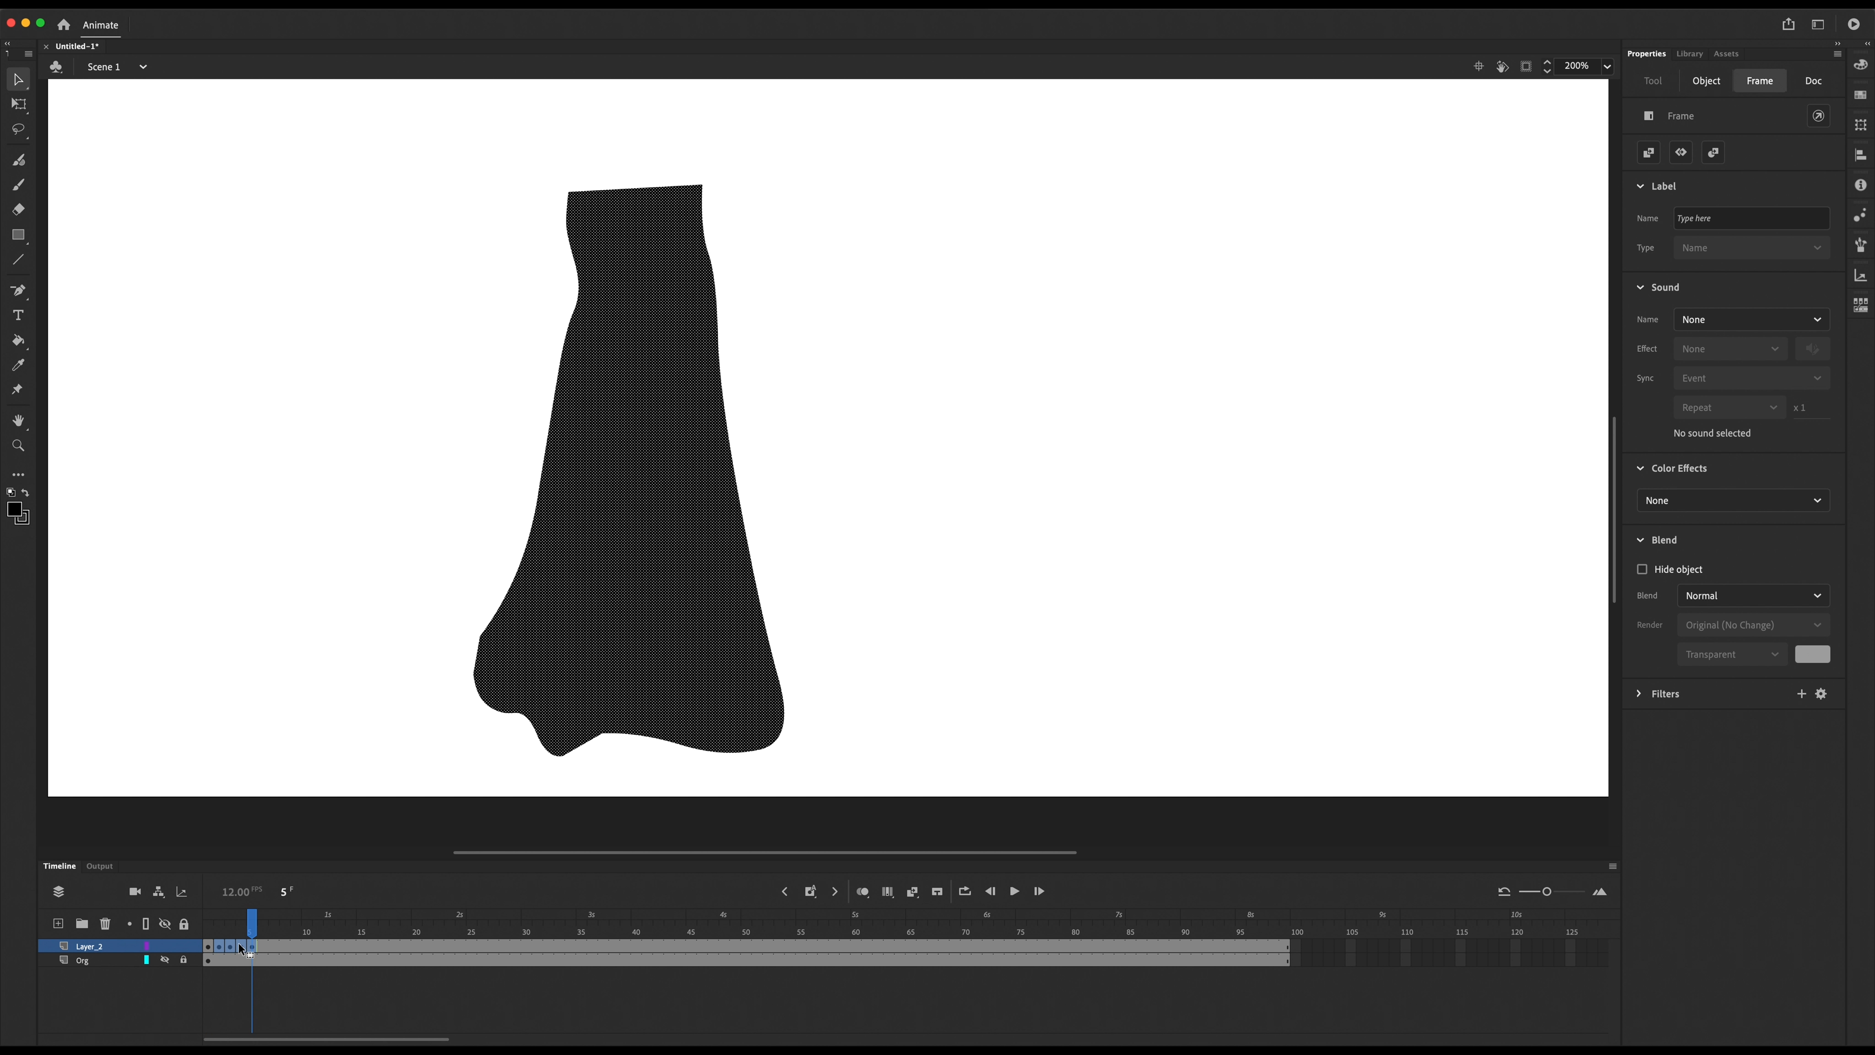
{"action": "left_click", "coordinate": [322, 729]}
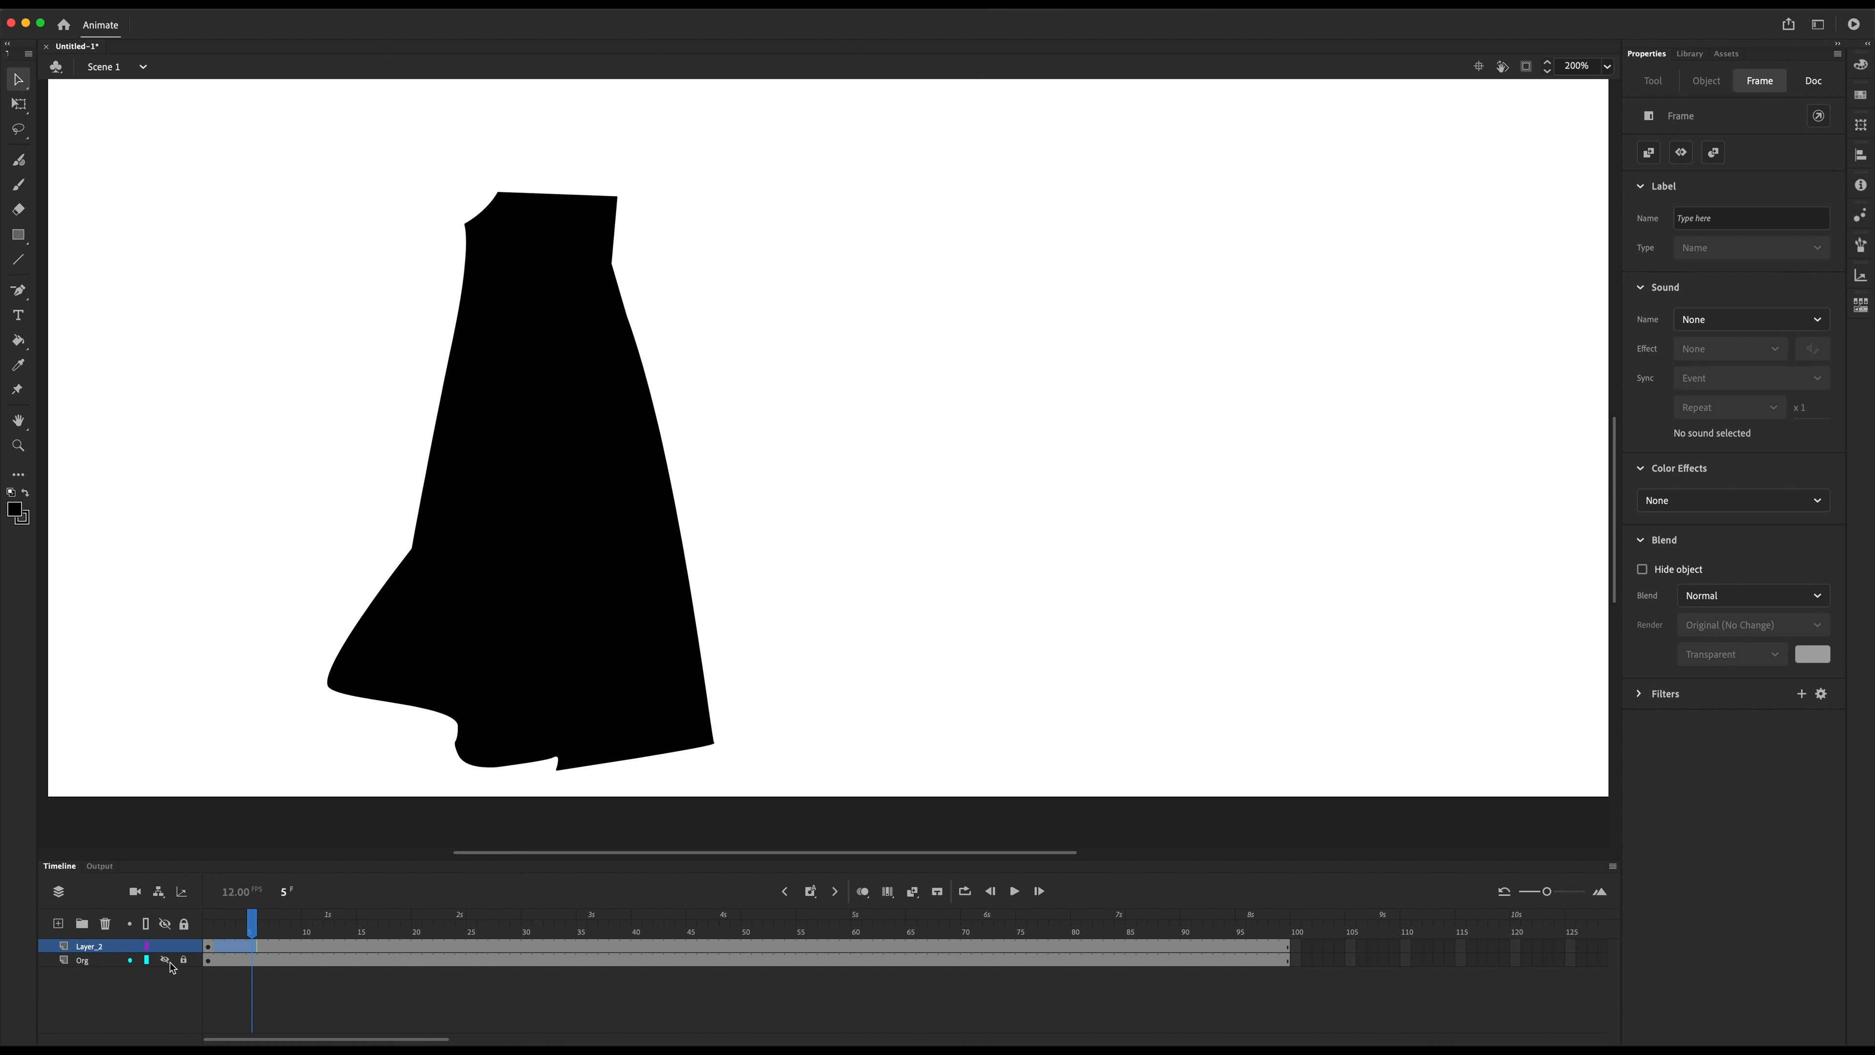
Step: Show the Org layer again and apply the Asset Warp tool to the frame 1 skirt, pinning its back edge and lower middle
{"action": "left_click", "coordinate": [165, 959]}
{"action": "left_click_drag", "start_coordinate": [253, 916], "coordinate": [207, 950]}
{"action": "left_click", "coordinate": [210, 948]}
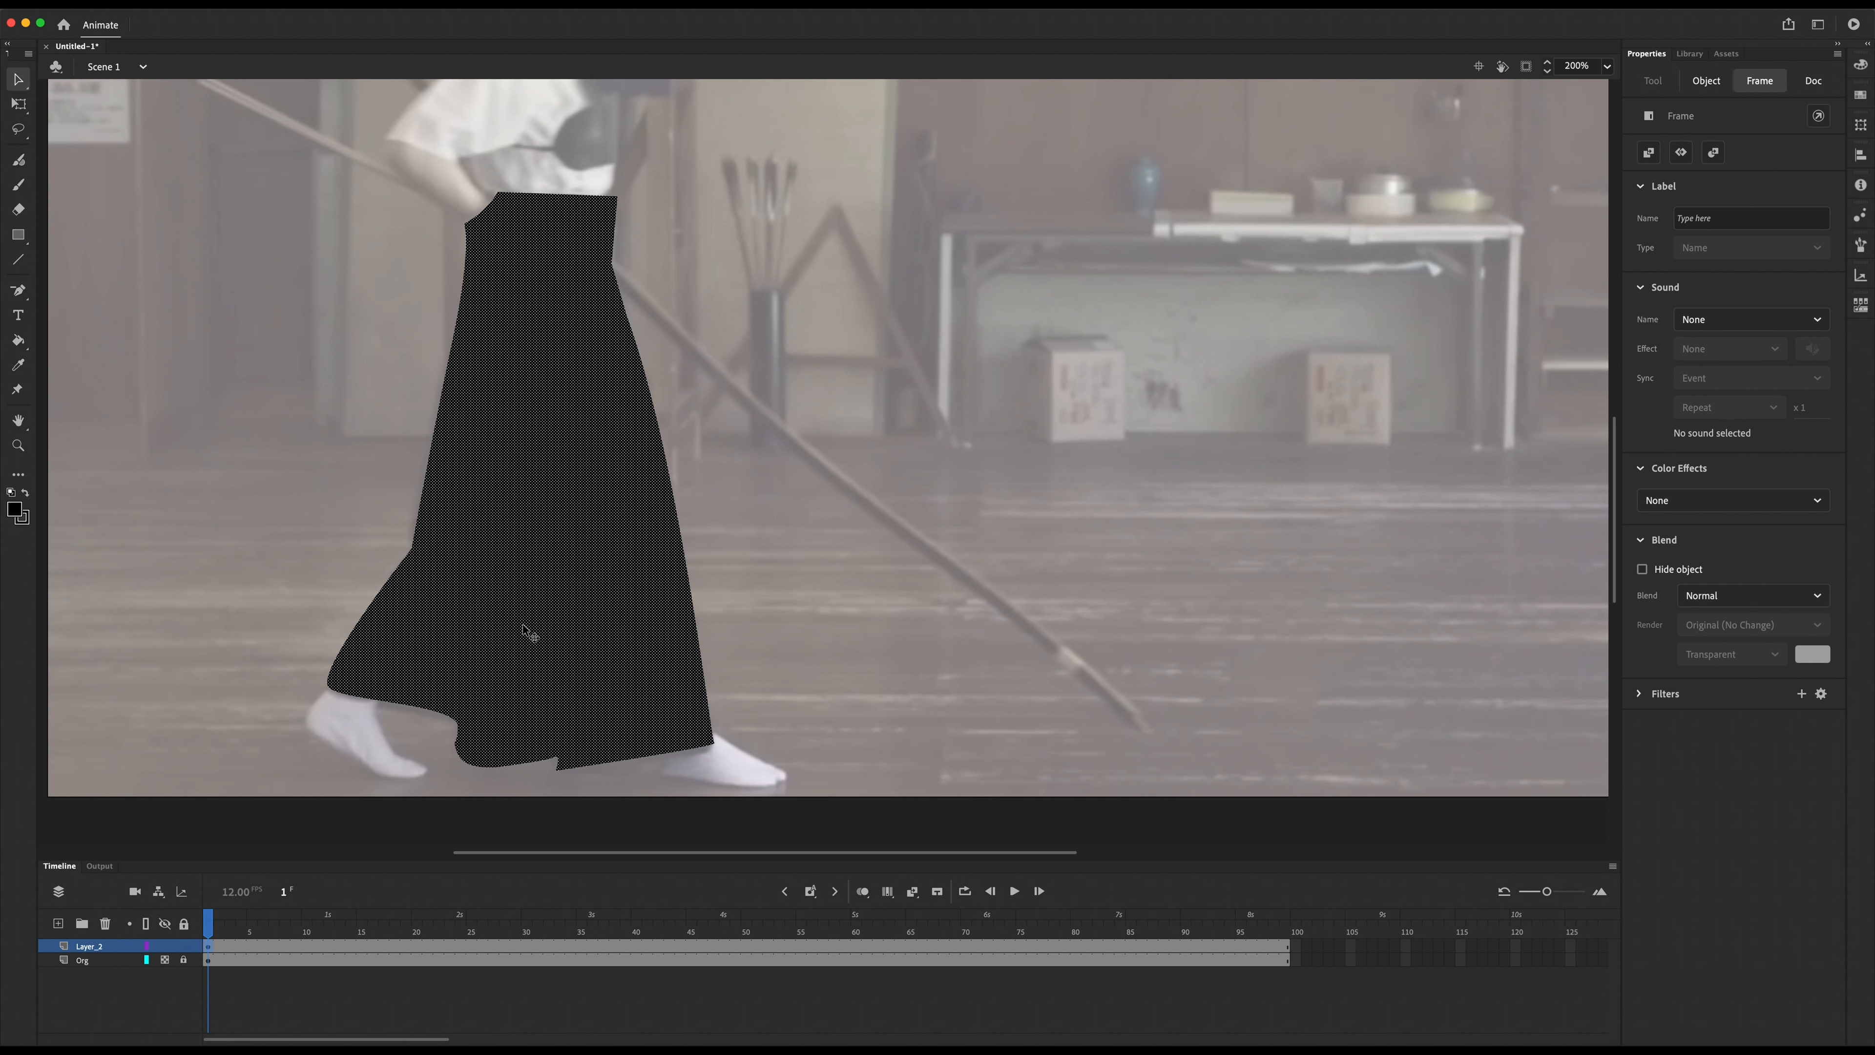
{"action": "left_click", "coordinate": [31, 399]}
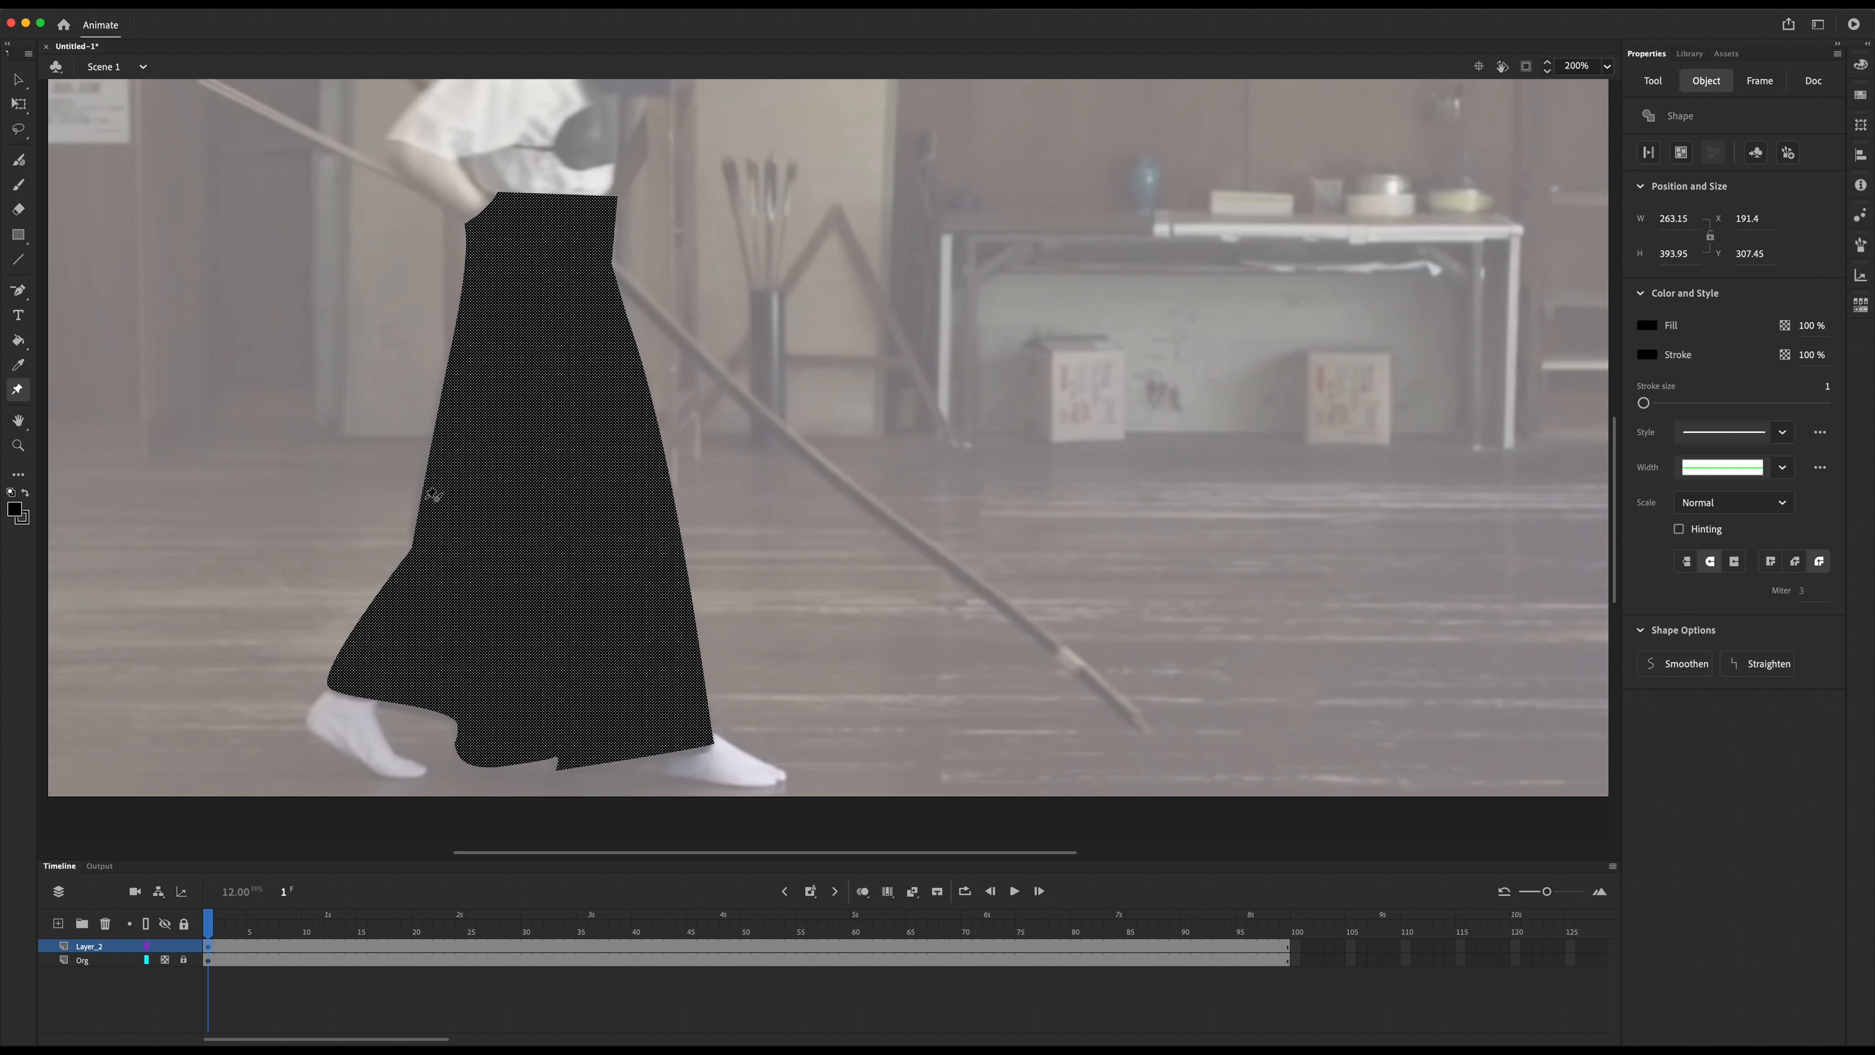
{"action": "left_click", "coordinate": [489, 470]}
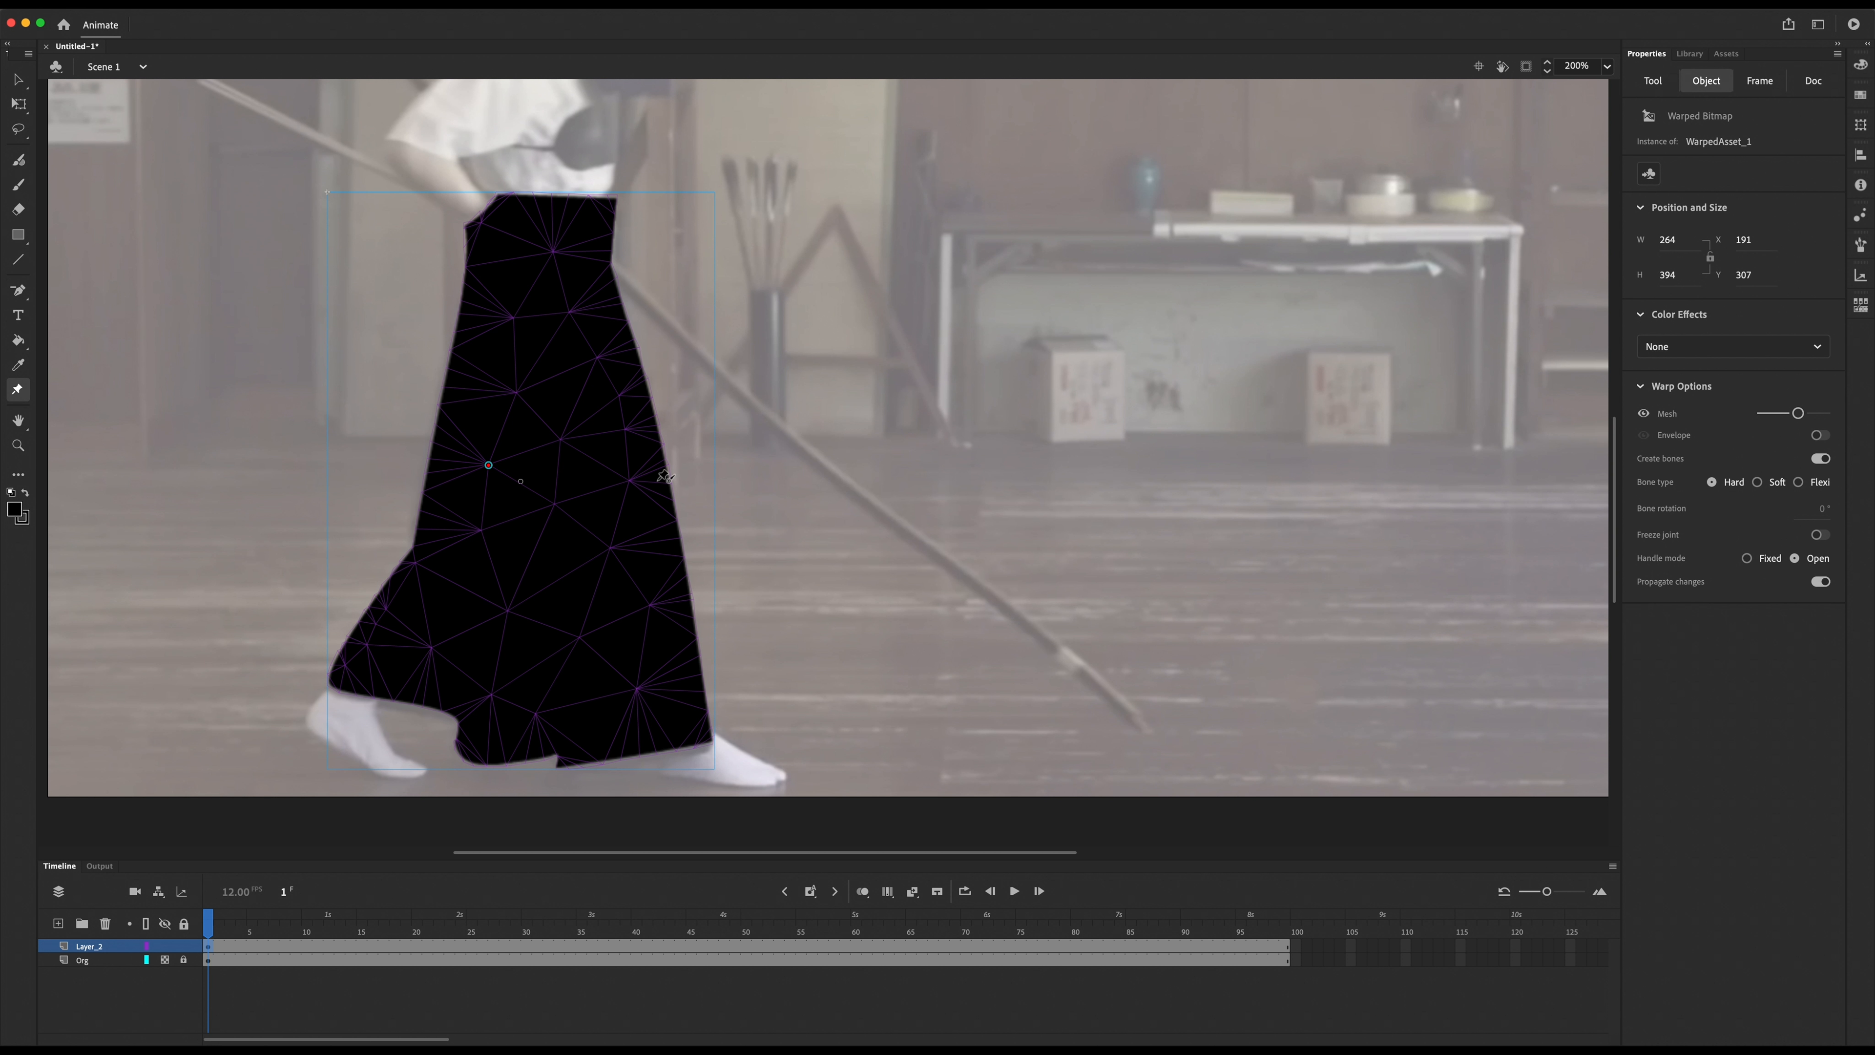
{"action": "left_click_drag", "start_coordinate": [488, 464], "coordinate": [615, 672]}
Step: Insert a keyframe at frame 2 of Layer_2 and display both Layer_2 and the Org layer semi-transparent
{"action": "left_click", "coordinate": [218, 946]}
{"action": "key", "text": "F6"}
{"action": "left_click", "coordinate": [164, 946], "text": "shift"}
{"action": "left_click", "coordinate": [165, 960], "text": "shift"}
{"action": "double_click", "coordinate": [62, 962]}
{"action": "left_click", "coordinate": [904, 478]}
{"action": "left_click", "coordinate": [1021, 403]}
{"action": "left_click", "coordinate": [218, 947]}
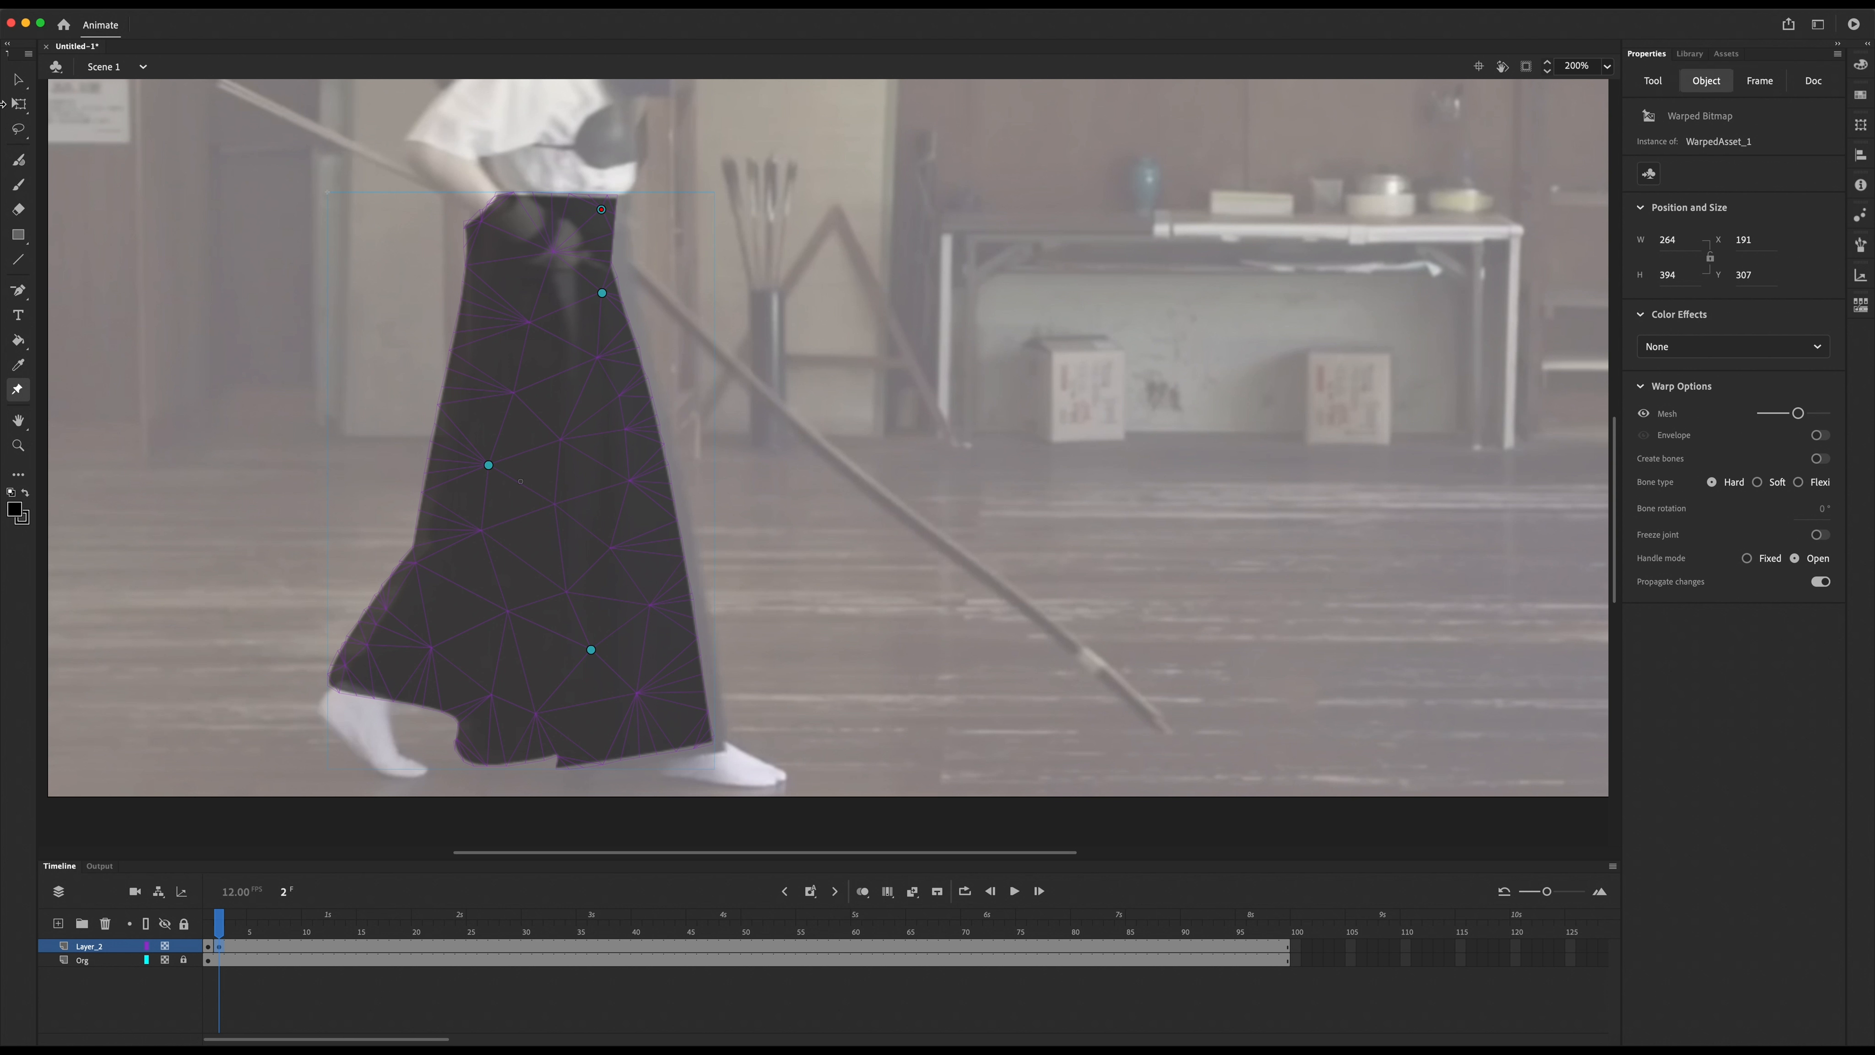
Step: Warp the skirt's front edge forward on frame 2 by moving the waist pins and adding pins down to the front hem
{"action": "key", "text": "v"}
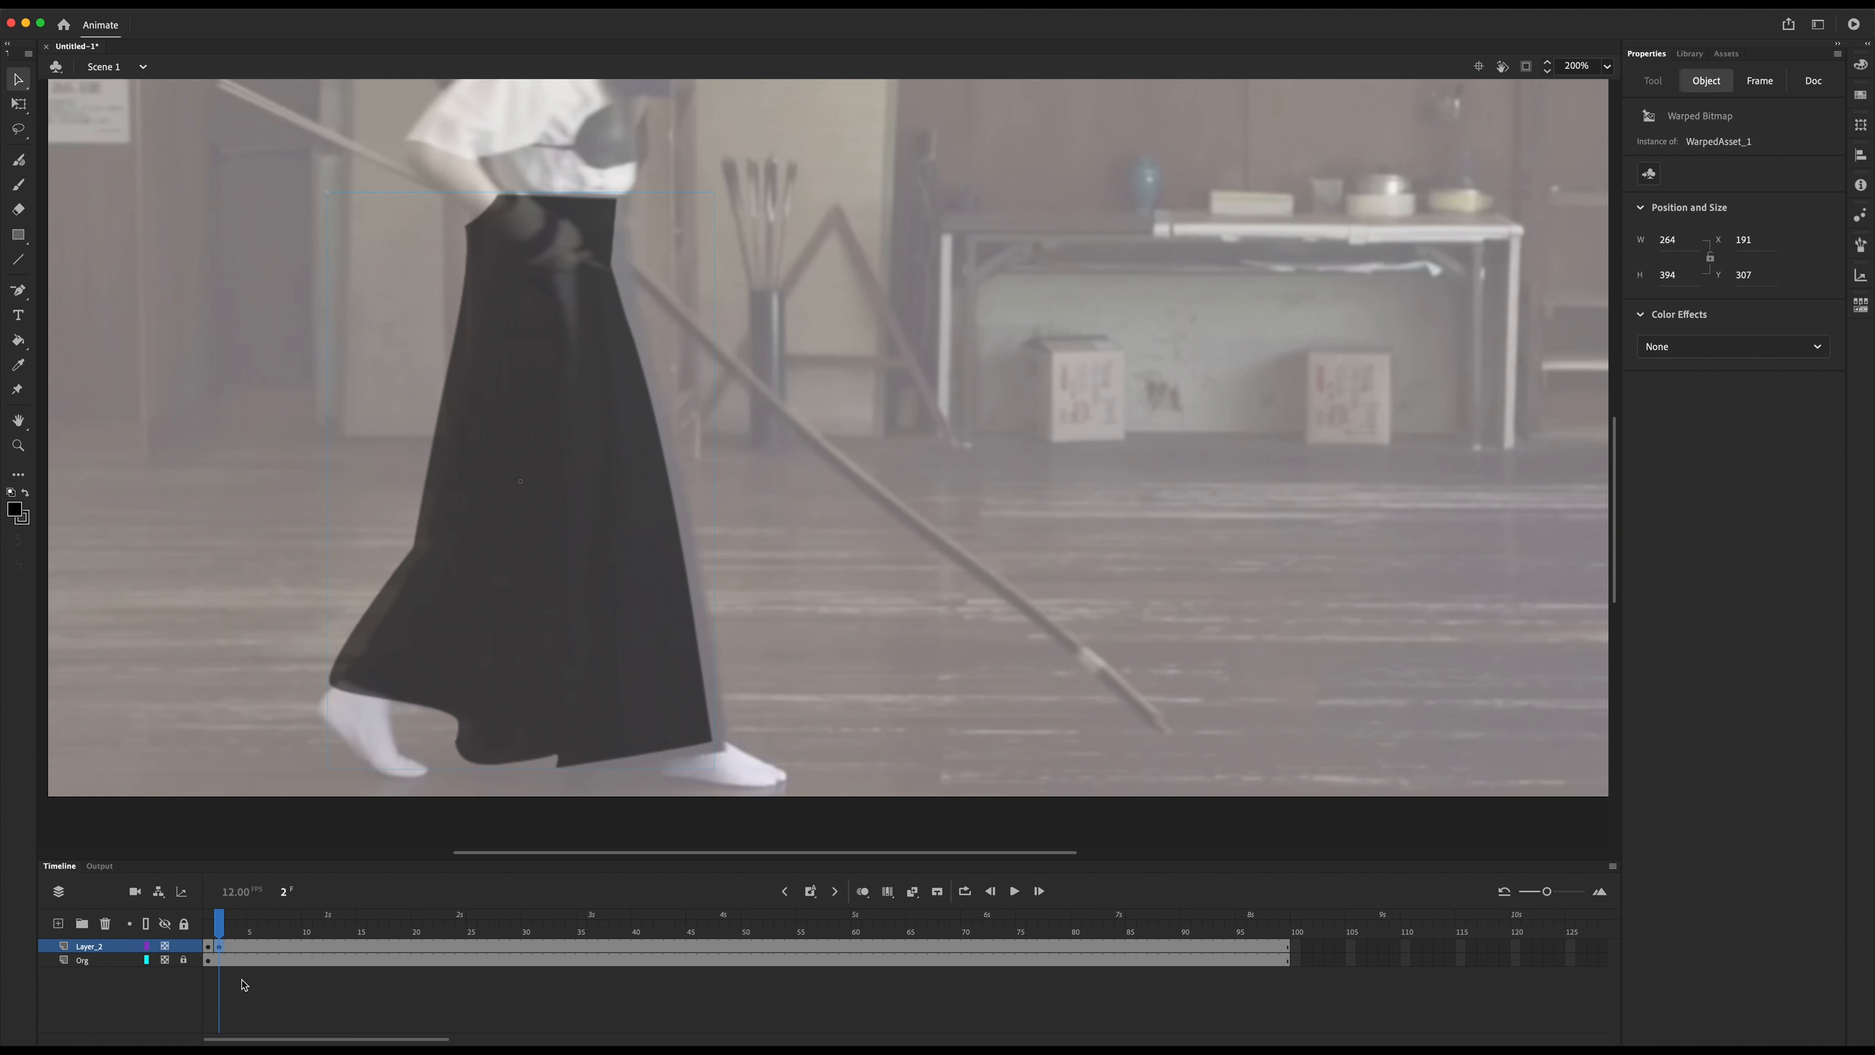
{"action": "left_click", "coordinate": [222, 948]}
{"action": "left_click", "coordinate": [17, 389]}
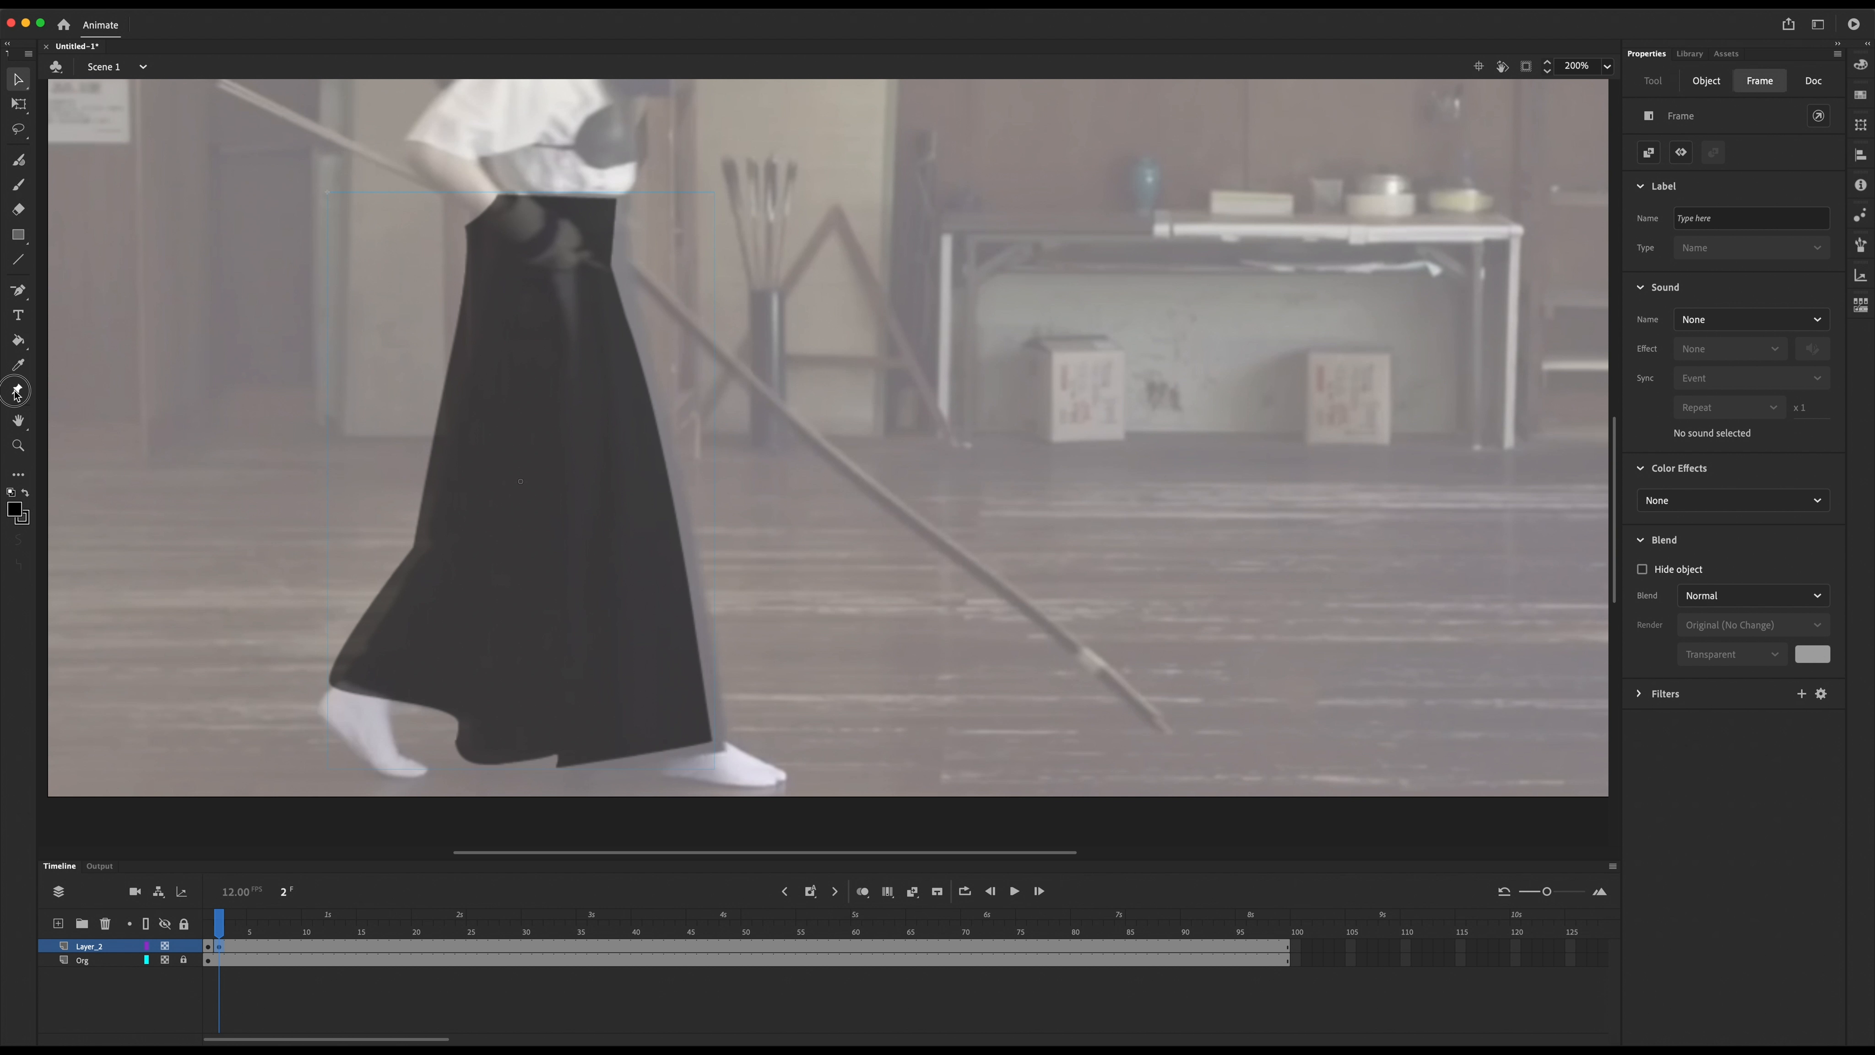
{"action": "left_click_drag", "start_coordinate": [613, 298], "coordinate": [626, 306]}
{"action": "left_click_drag", "start_coordinate": [602, 210], "coordinate": [619, 208]}
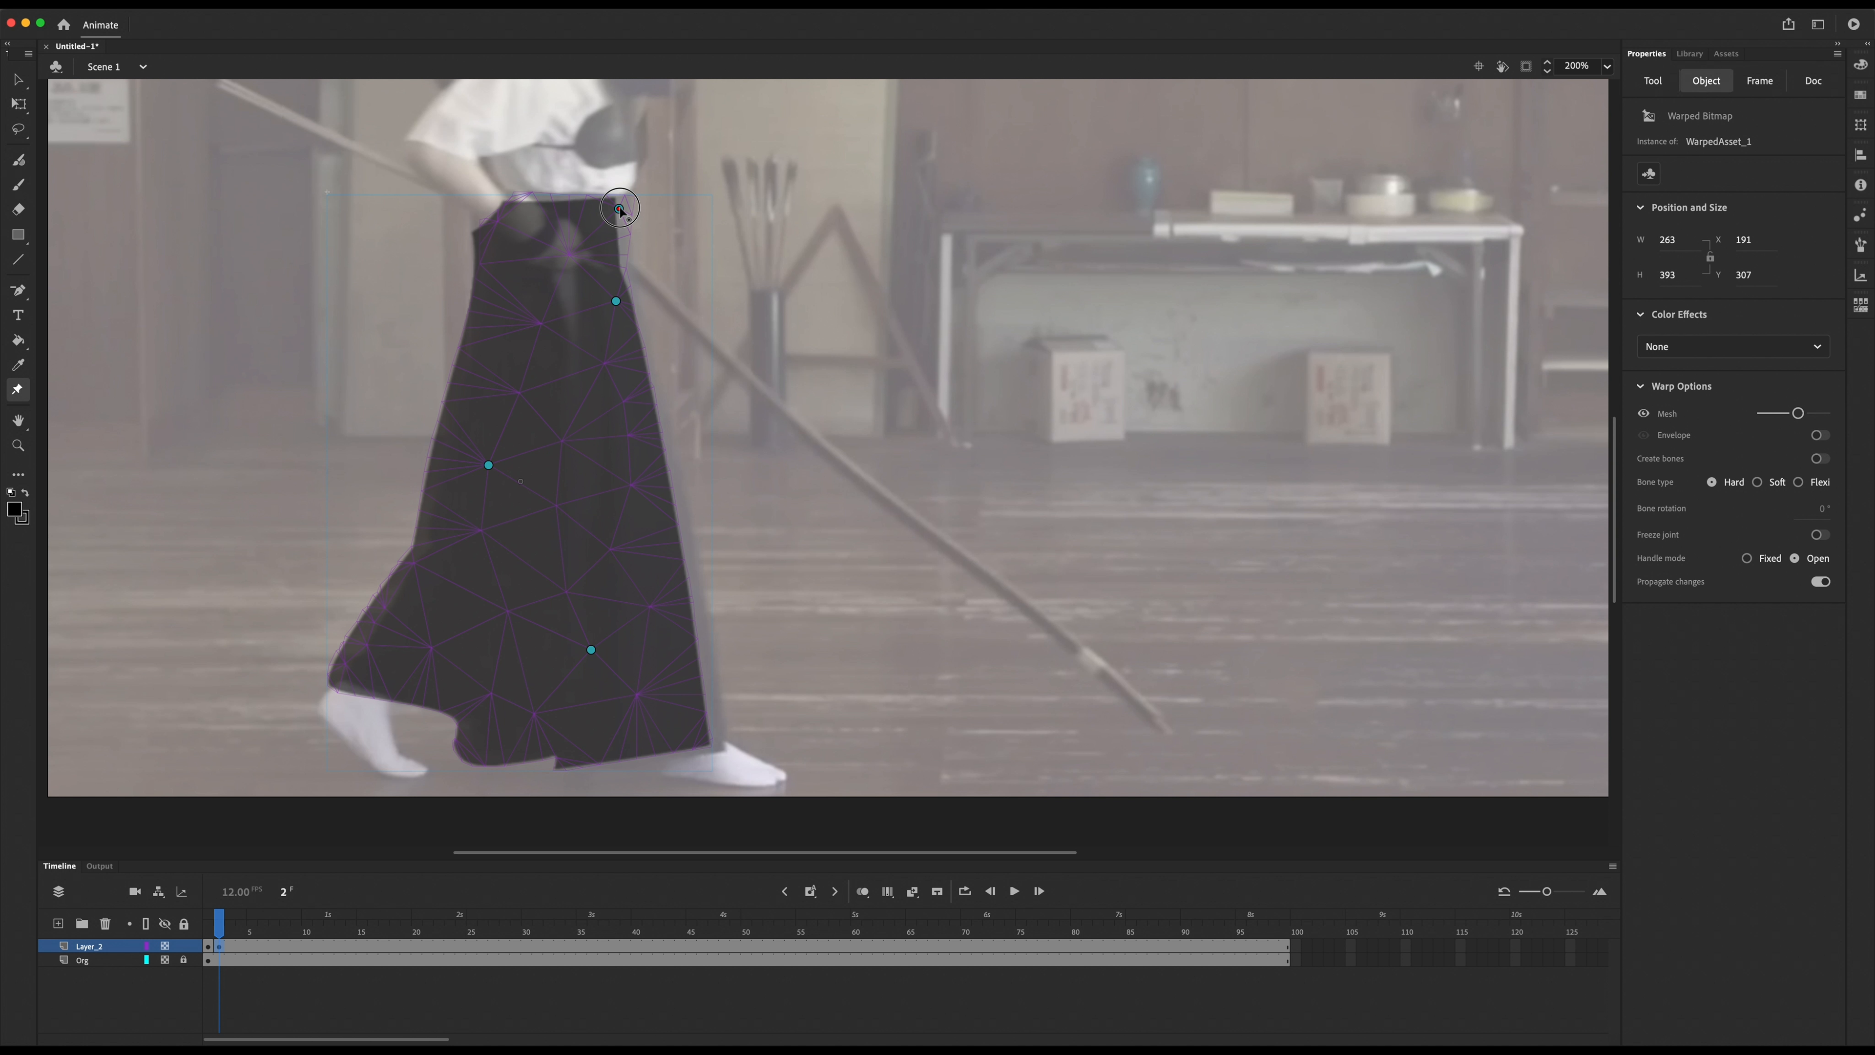
{"action": "left_click", "coordinate": [691, 609]}
{"action": "left_click", "coordinate": [659, 445]}
{"action": "left_click_drag", "start_coordinate": [659, 445], "coordinate": [668, 442]}
{"action": "left_click", "coordinate": [688, 729]}
{"action": "left_click_drag", "start_coordinate": [688, 729], "coordinate": [705, 733]}
Step: Add warp pins along the skirt's back edge on frame 2 and move them inward to match the footage
{"action": "left_click", "coordinate": [459, 413]}
{"action": "left_click_drag", "start_coordinate": [459, 412], "coordinate": [471, 413]}
{"action": "left_click_drag", "start_coordinate": [418, 575], "coordinate": [433, 586]}
{"action": "left_click", "coordinate": [454, 471]}
{"action": "left_click_drag", "start_coordinate": [454, 471], "coordinate": [463, 471]}
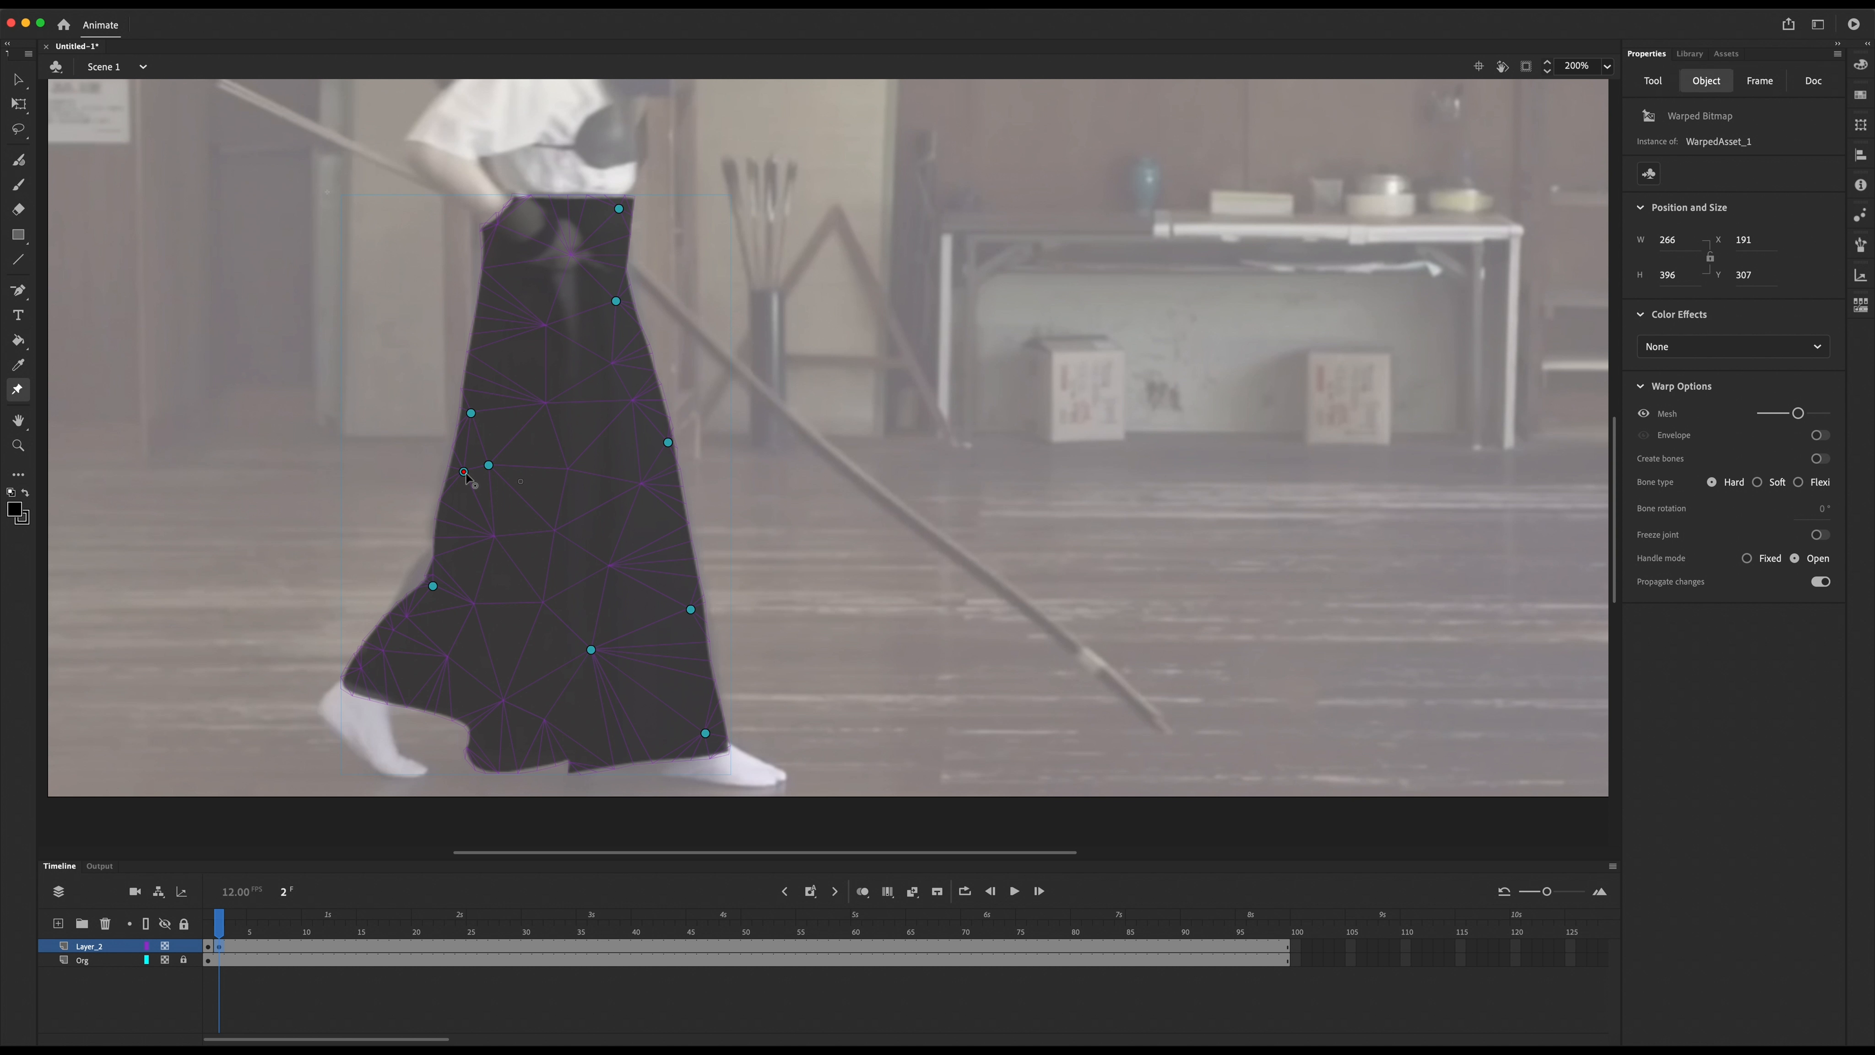
Step: Insert a keyframe at frame 3 of Layer_2 and move the warp pins along the skirt's front edge forward from waist to hem
{"action": "left_click", "coordinate": [237, 961]}
{"action": "left_click", "coordinate": [635, 487]}
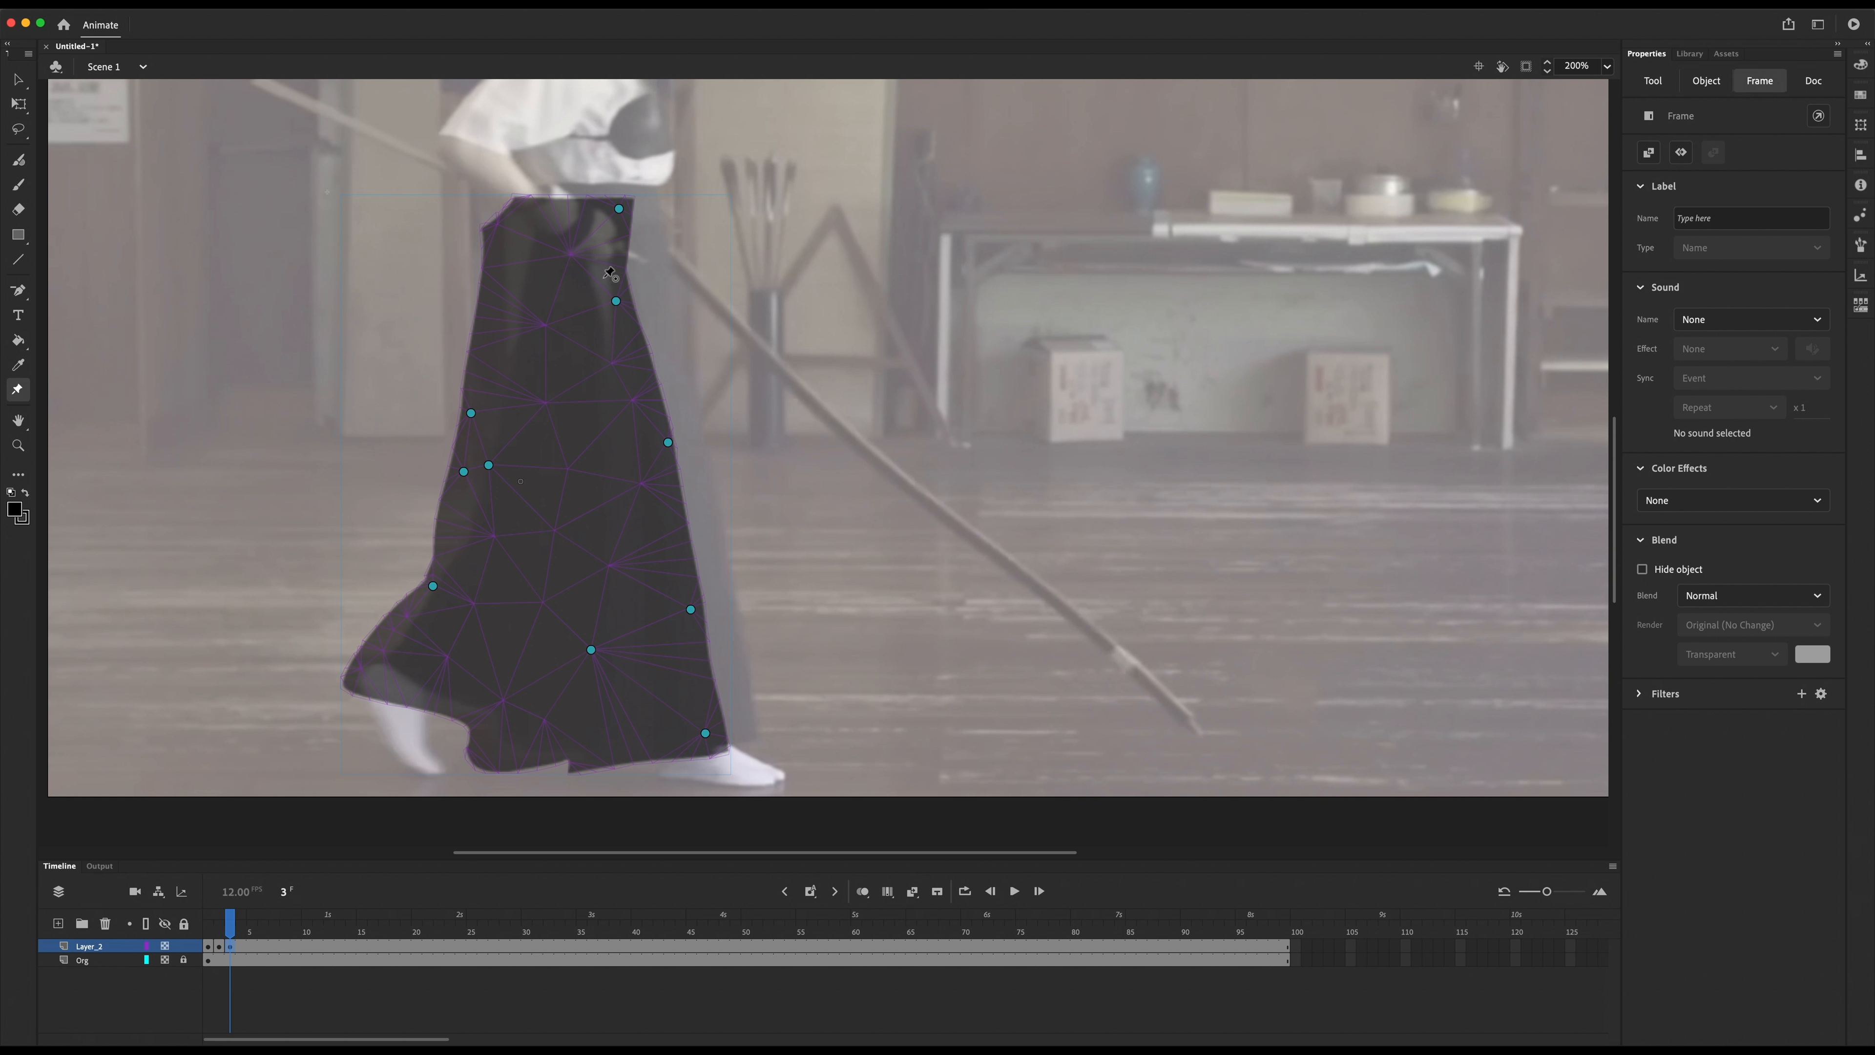
{"action": "left_click_drag", "start_coordinate": [619, 210], "coordinate": [661, 207]}
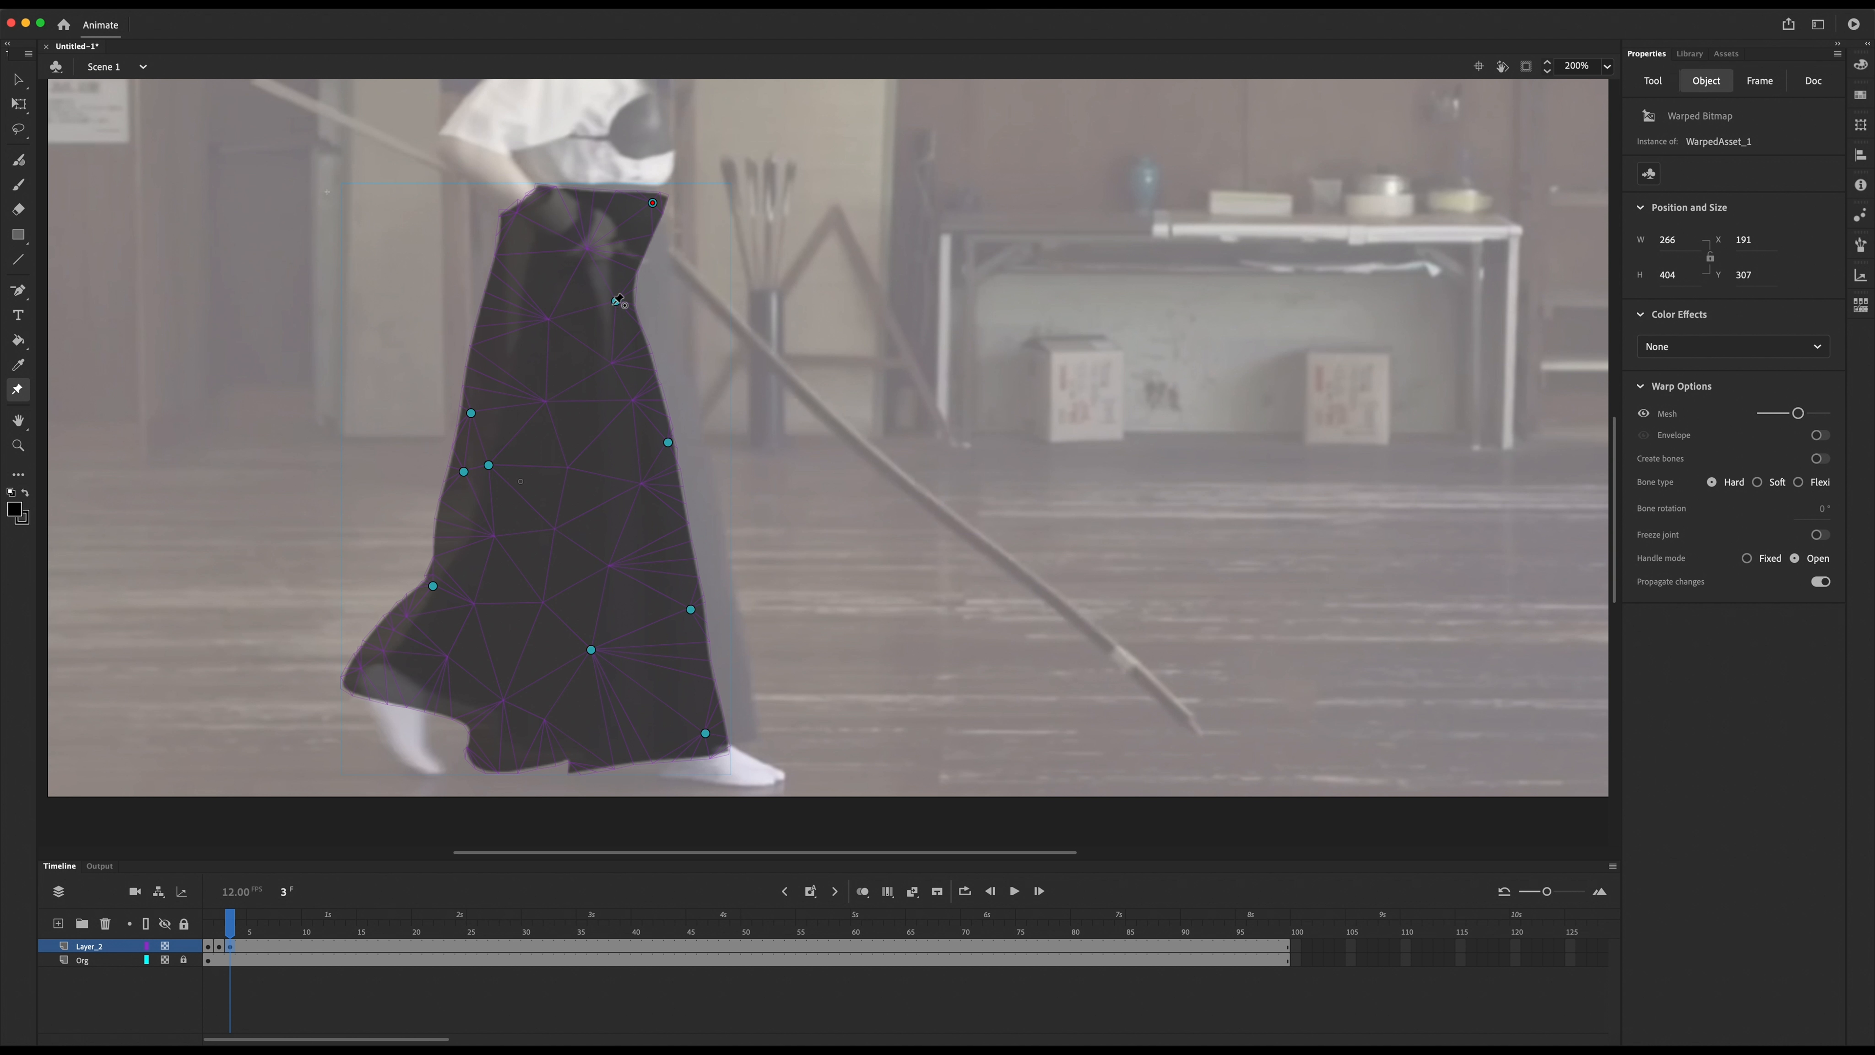
{"action": "left_click_drag", "start_coordinate": [616, 301], "coordinate": [661, 302]}
{"action": "left_click_drag", "start_coordinate": [678, 451], "coordinate": [711, 447]}
{"action": "left_click_drag", "start_coordinate": [691, 609], "coordinate": [716, 616]}
{"action": "left_click_drag", "start_coordinate": [706, 733], "coordinate": [745, 730]}
{"action": "left_click_drag", "start_coordinate": [703, 534], "coordinate": [712, 532]}
{"action": "left_click_drag", "start_coordinate": [675, 367], "coordinate": [685, 367]}
Step: Move the warp pins on the skirt's back edge inward from the hip to the knee on frame 3
{"action": "left_click_drag", "start_coordinate": [471, 413], "coordinate": [506, 417]}
{"action": "left_click_drag", "start_coordinate": [488, 464], "coordinate": [512, 477]}
{"action": "left_click_drag", "start_coordinate": [463, 471], "coordinate": [516, 529]}
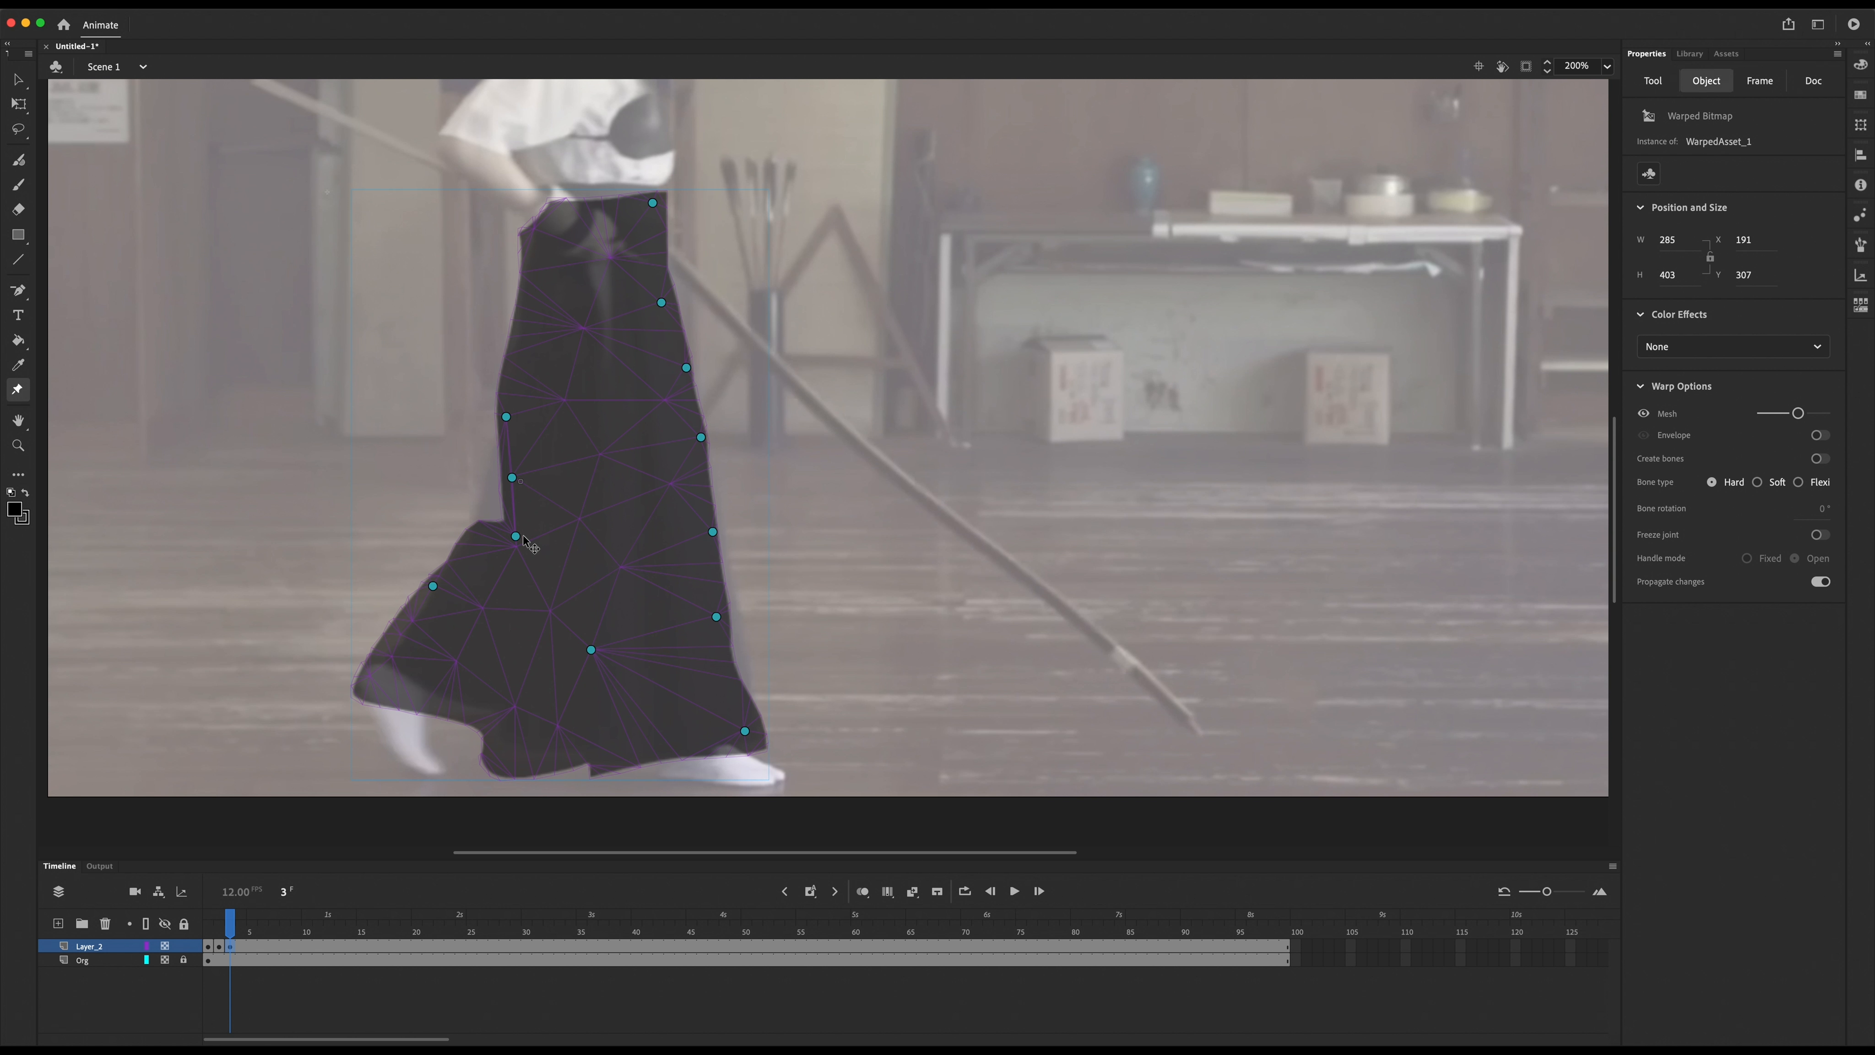
{"action": "key", "text": "super+z"}
{"action": "left_click_drag", "start_coordinate": [463, 471], "coordinate": [487, 501]}
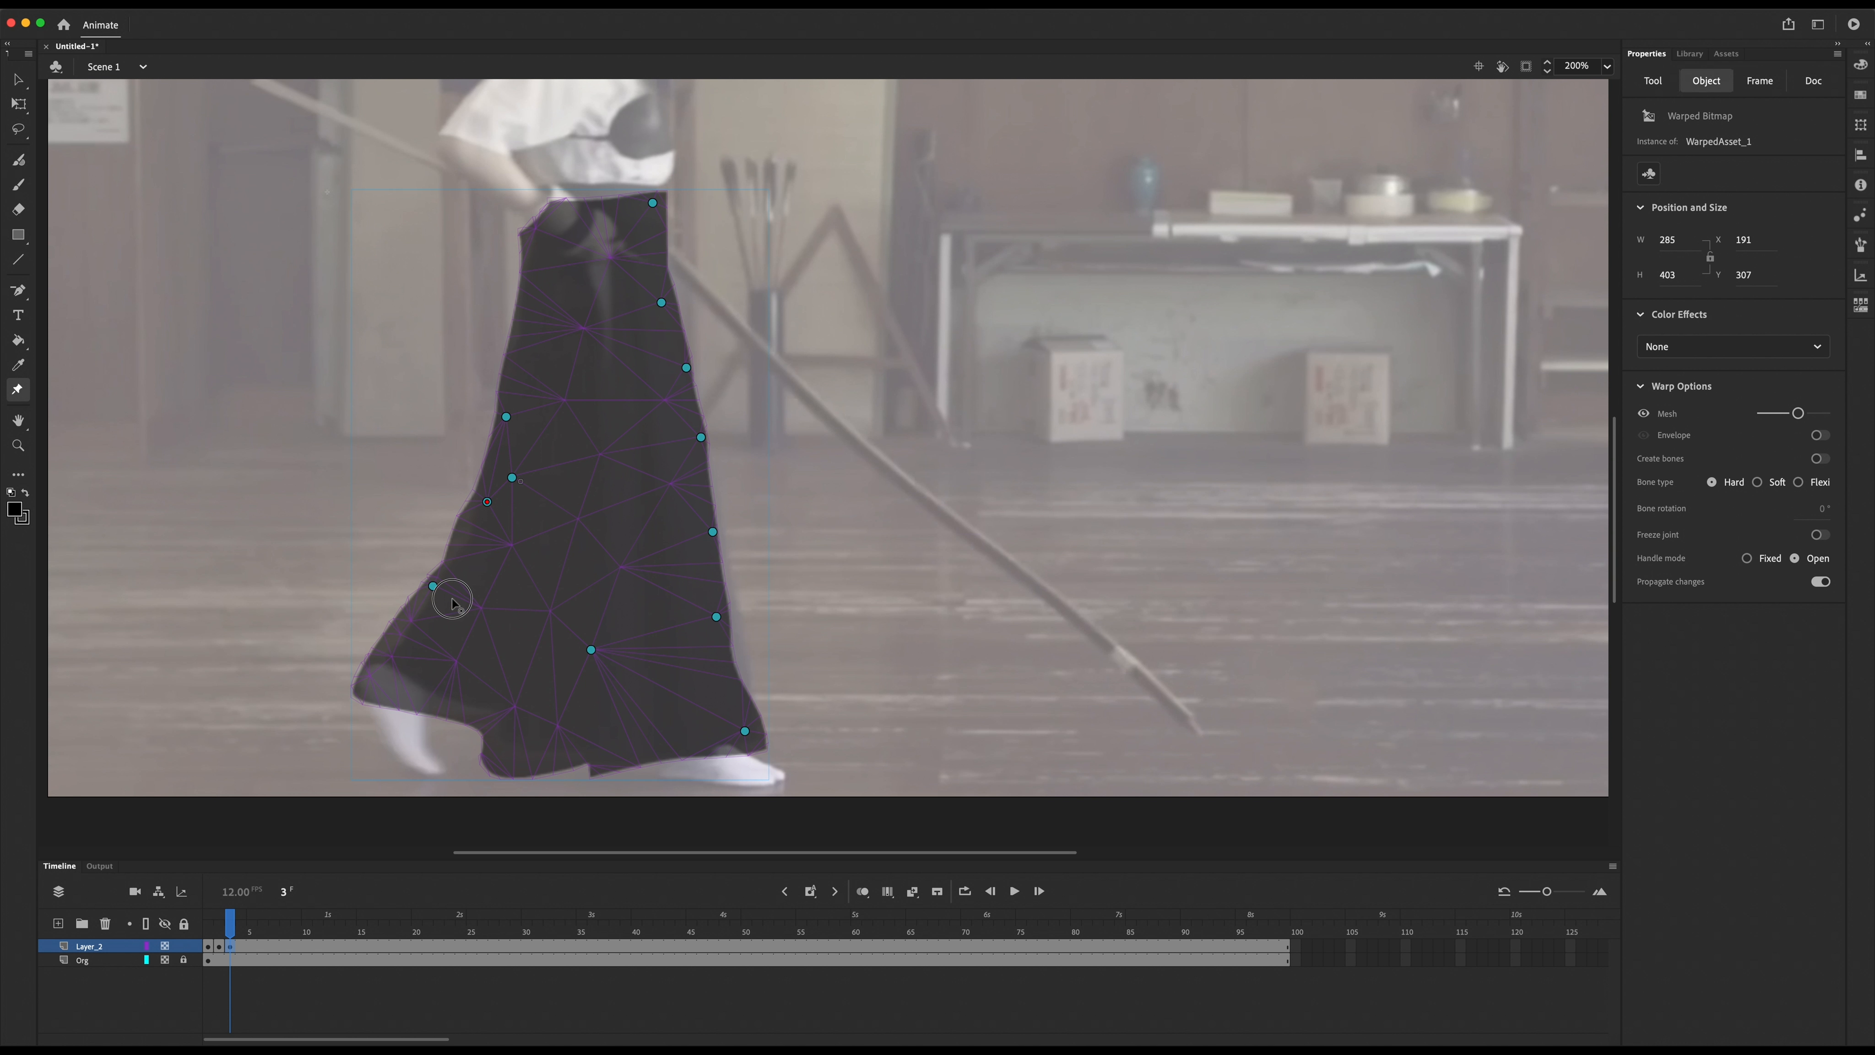
{"action": "left_click_drag", "start_coordinate": [433, 586], "coordinate": [456, 604]}
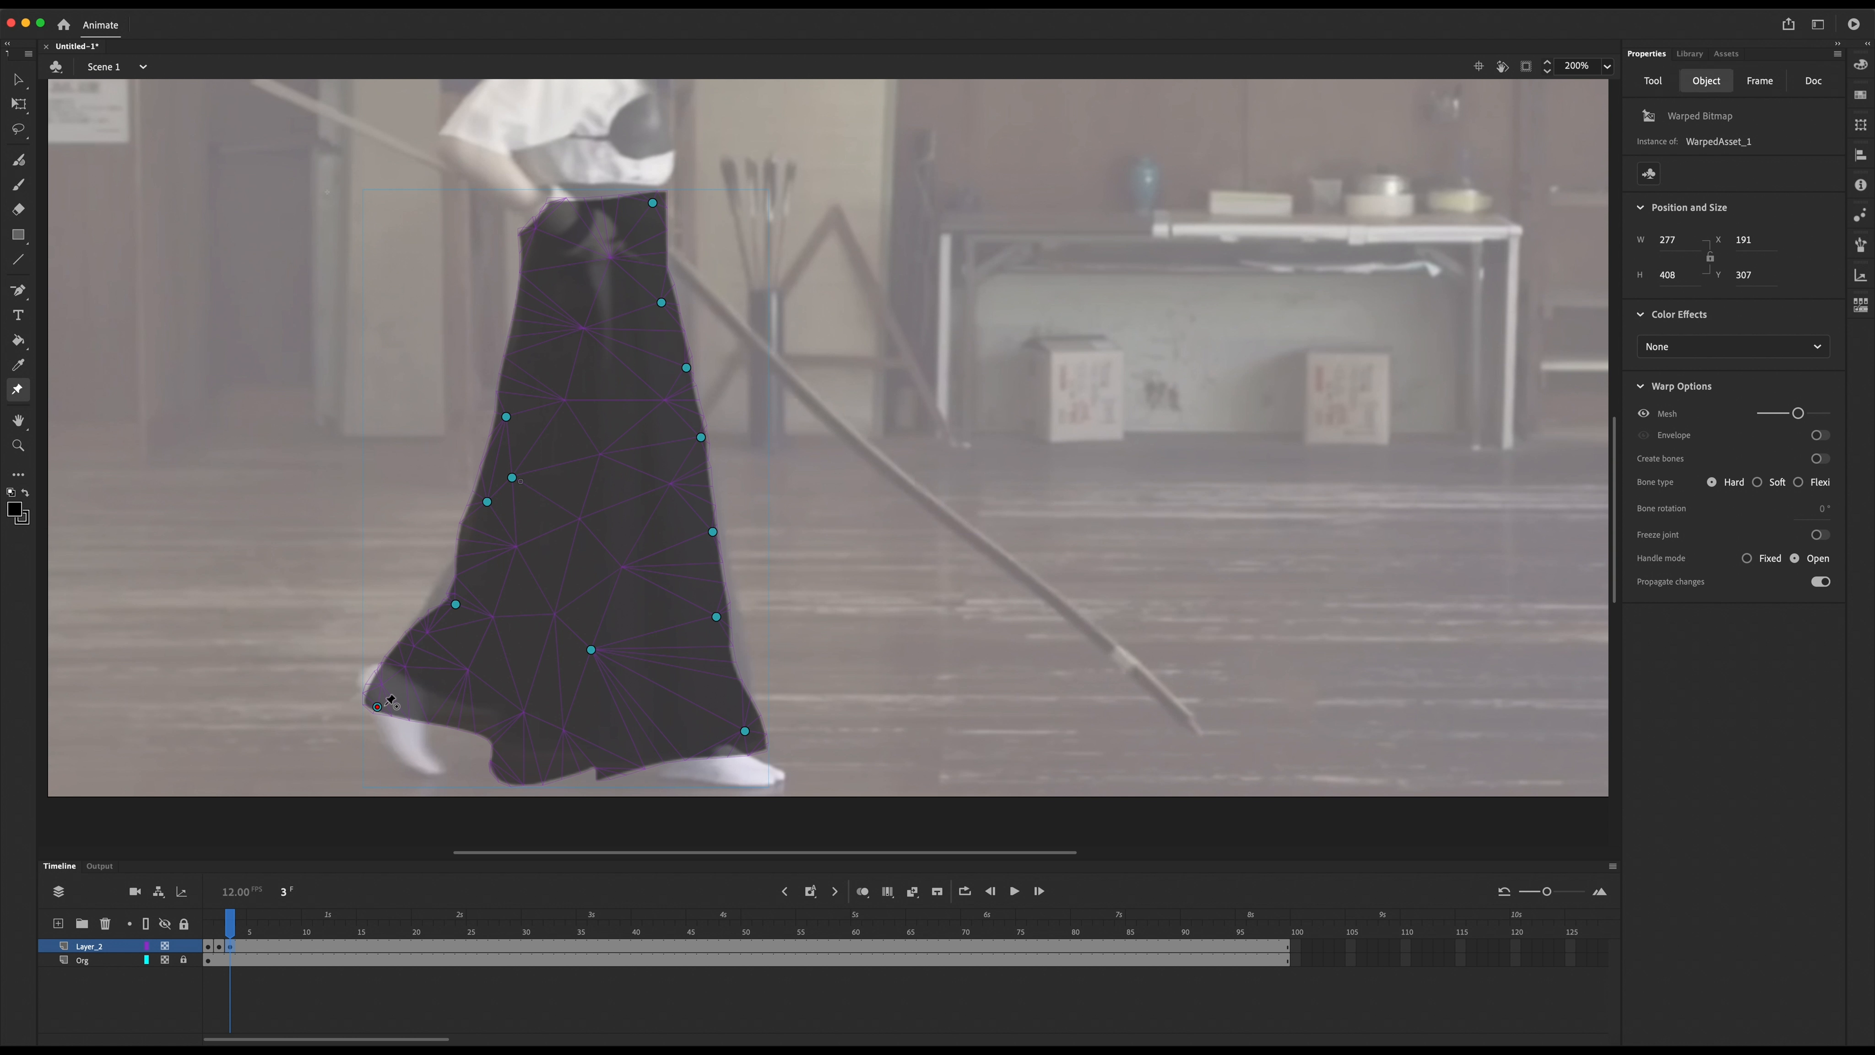
Step: Pin the skirt's lower back corner and rear hem on frame 3 and pull them inward to uncover the back foot
{"action": "left_click", "coordinate": [399, 670]}
{"action": "left_click_drag", "start_coordinate": [399, 667], "coordinate": [398, 665]}
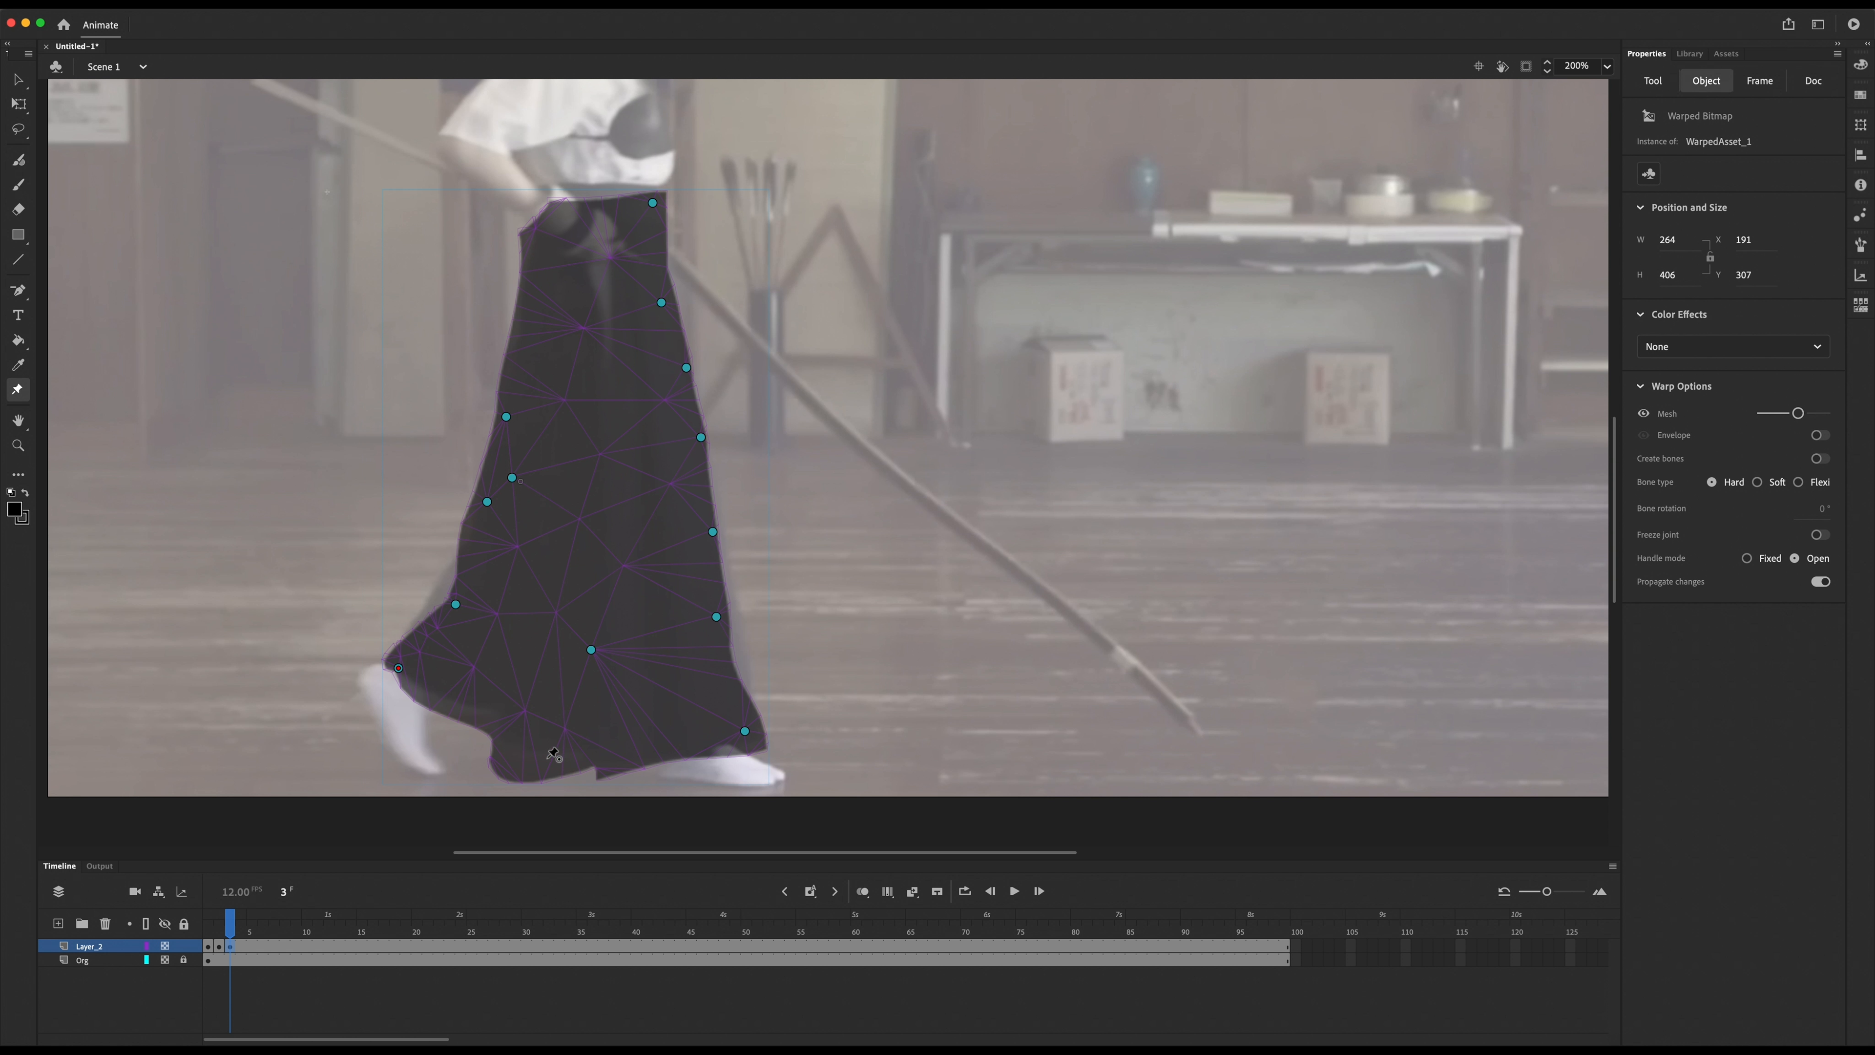
{"action": "left_click_drag", "start_coordinate": [472, 719], "coordinate": [496, 702]}
Step: Insert a keyframe at frame 4 of Layer_2 and warp the skirt's back edge, back waist and lower front edge forward
{"action": "key", "text": "F6"}
{"action": "left_click_drag", "start_coordinate": [487, 501], "coordinate": [514, 515]}
{"action": "left_click_drag", "start_coordinate": [506, 417], "coordinate": [535, 418]}
{"action": "left_click_drag", "start_coordinate": [544, 238], "coordinate": [562, 238]}
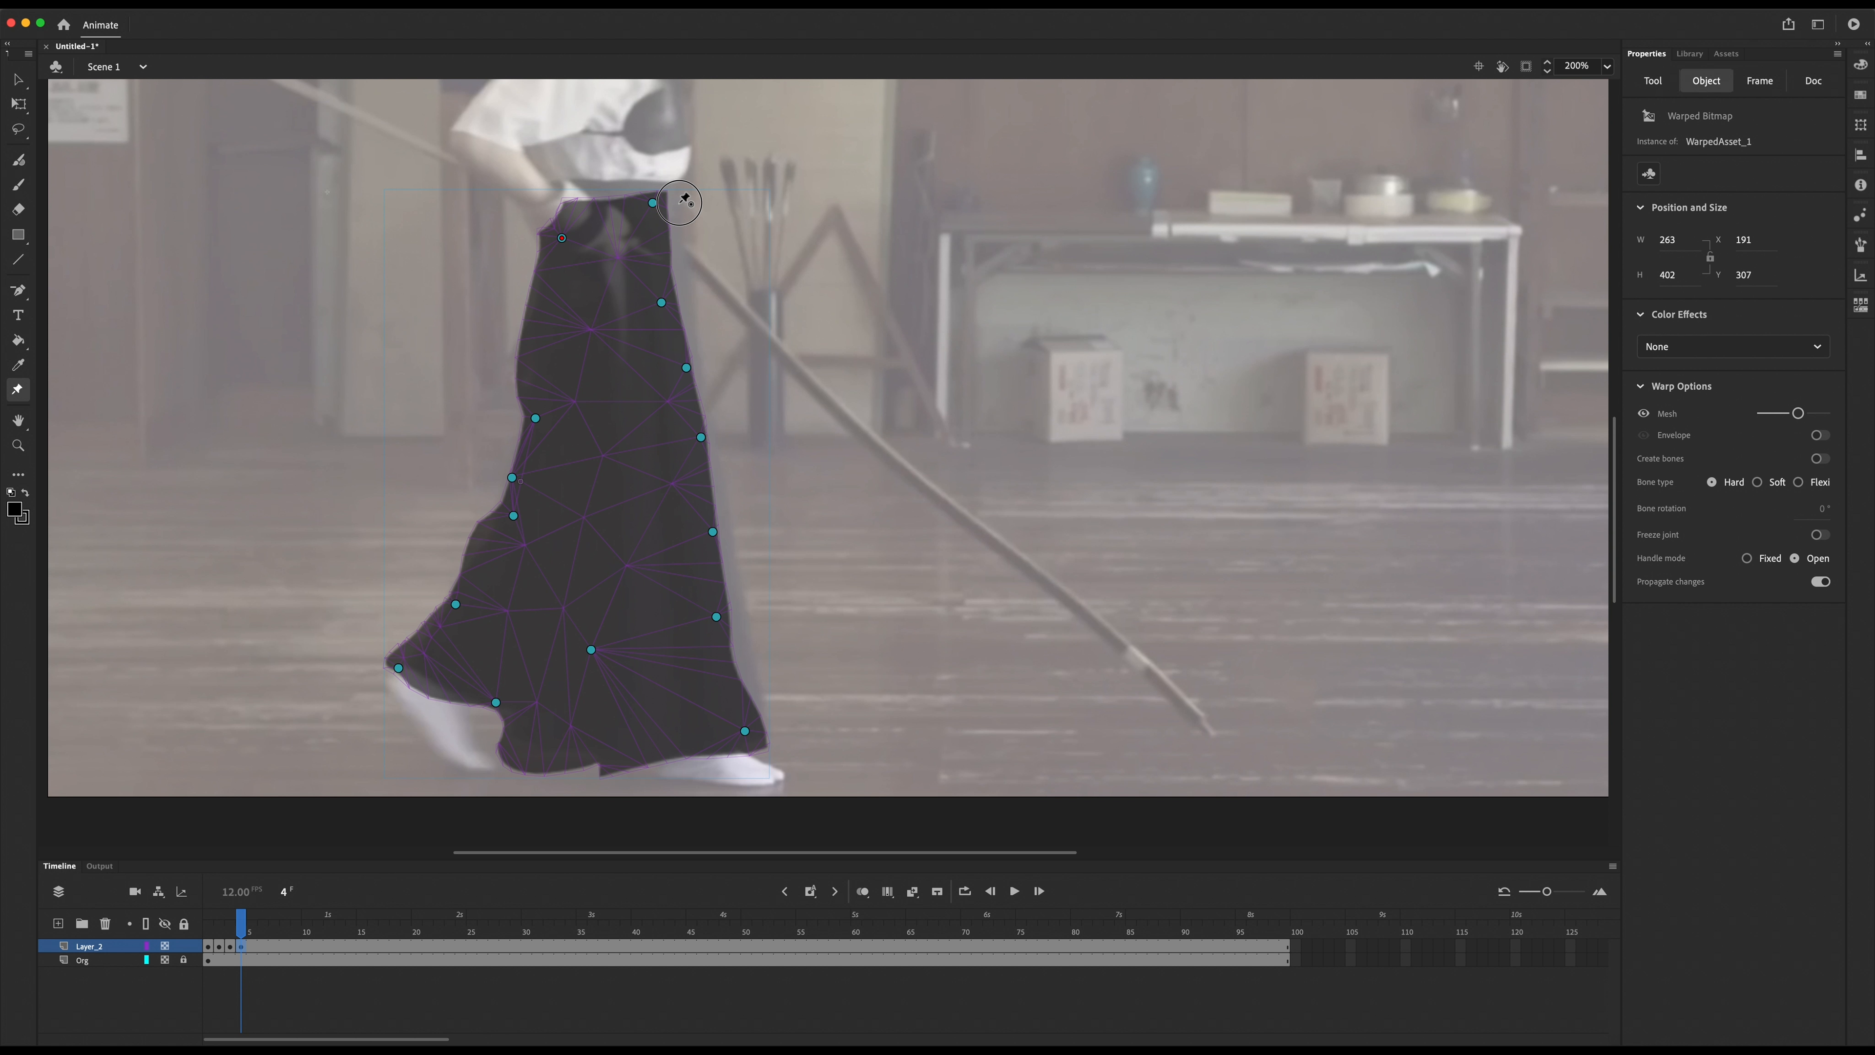
{"action": "left_click", "coordinate": [717, 616]}
{"action": "mouse_move", "coordinate": [717, 616]}
{"action": "left_mouse_down"}
{"action": "mouse_move", "coordinate": [777, 617]}
{"action": "mouse_move", "coordinate": [738, 621]}
{"action": "left_mouse_up"}
Step: Return to frame 1 and set up a video export of the entire movie in H.264 format with the Default (AME) preset
{"action": "left_click_drag", "start_coordinate": [240, 919], "coordinate": [208, 918]}
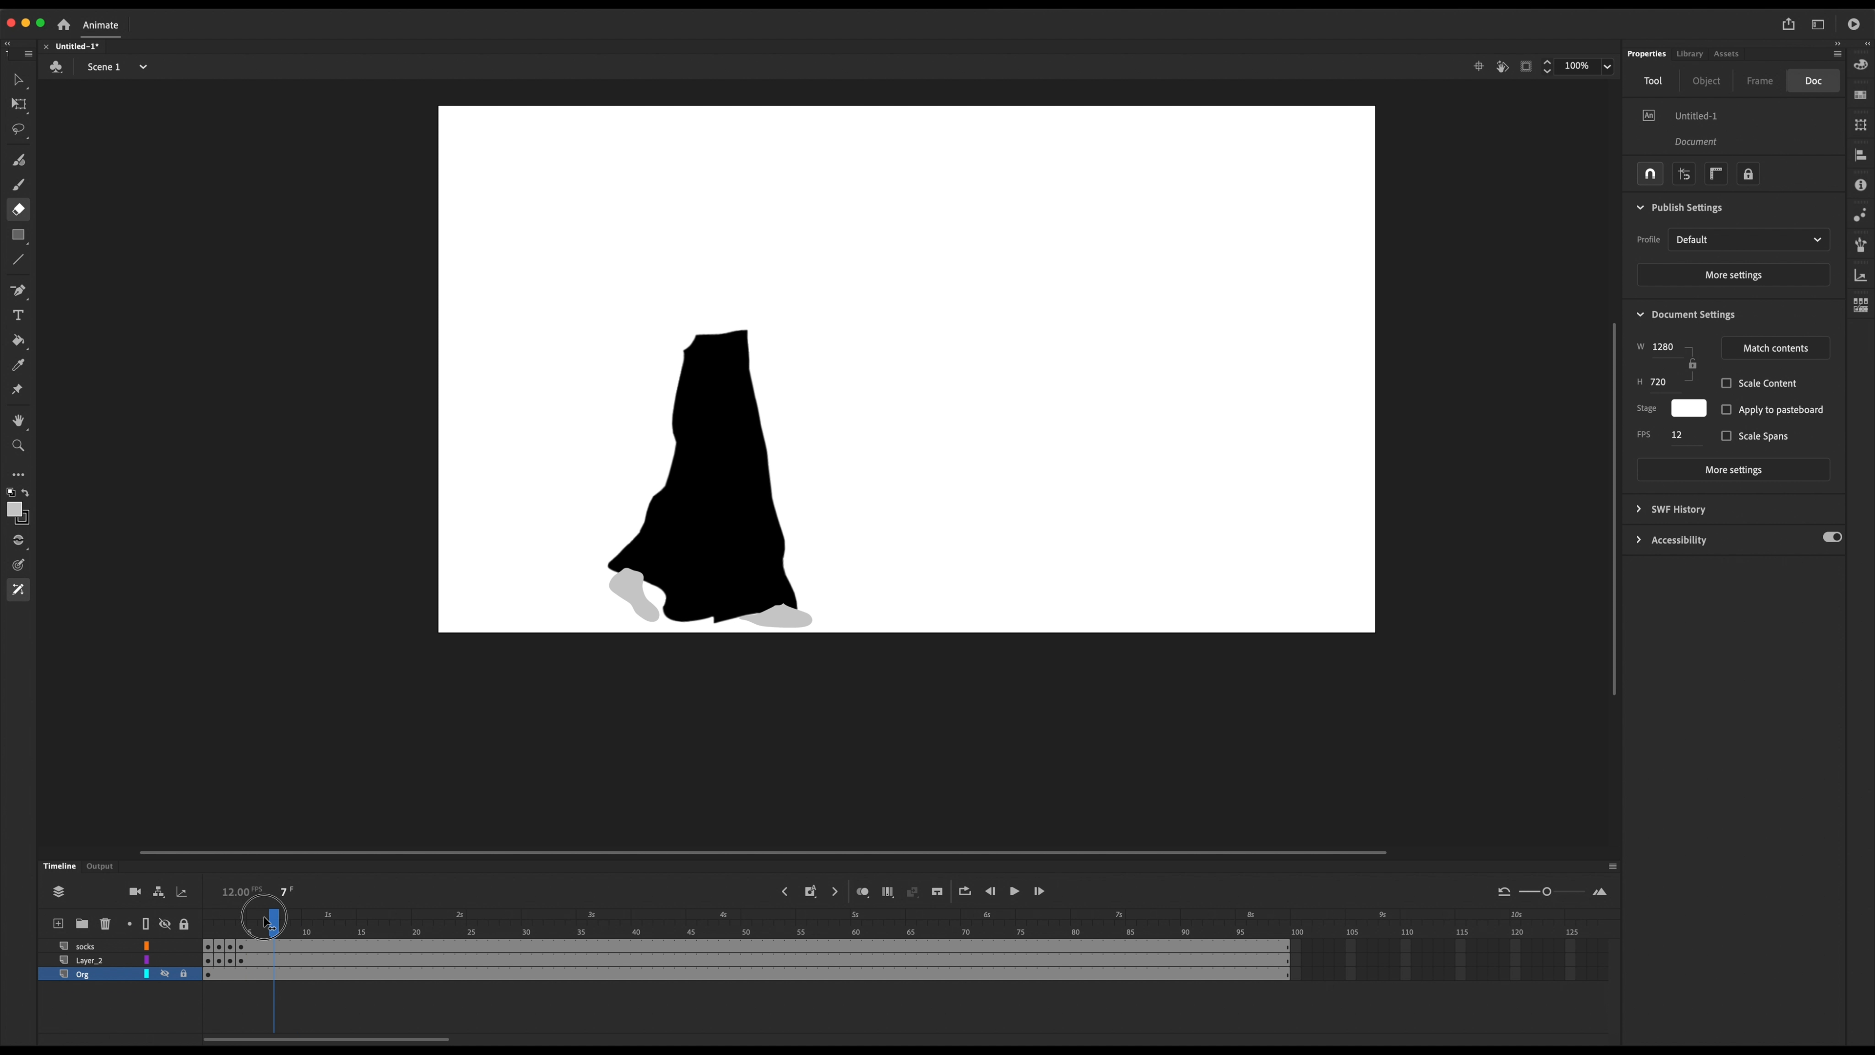
{"action": "left_click", "coordinate": [98, 14]}
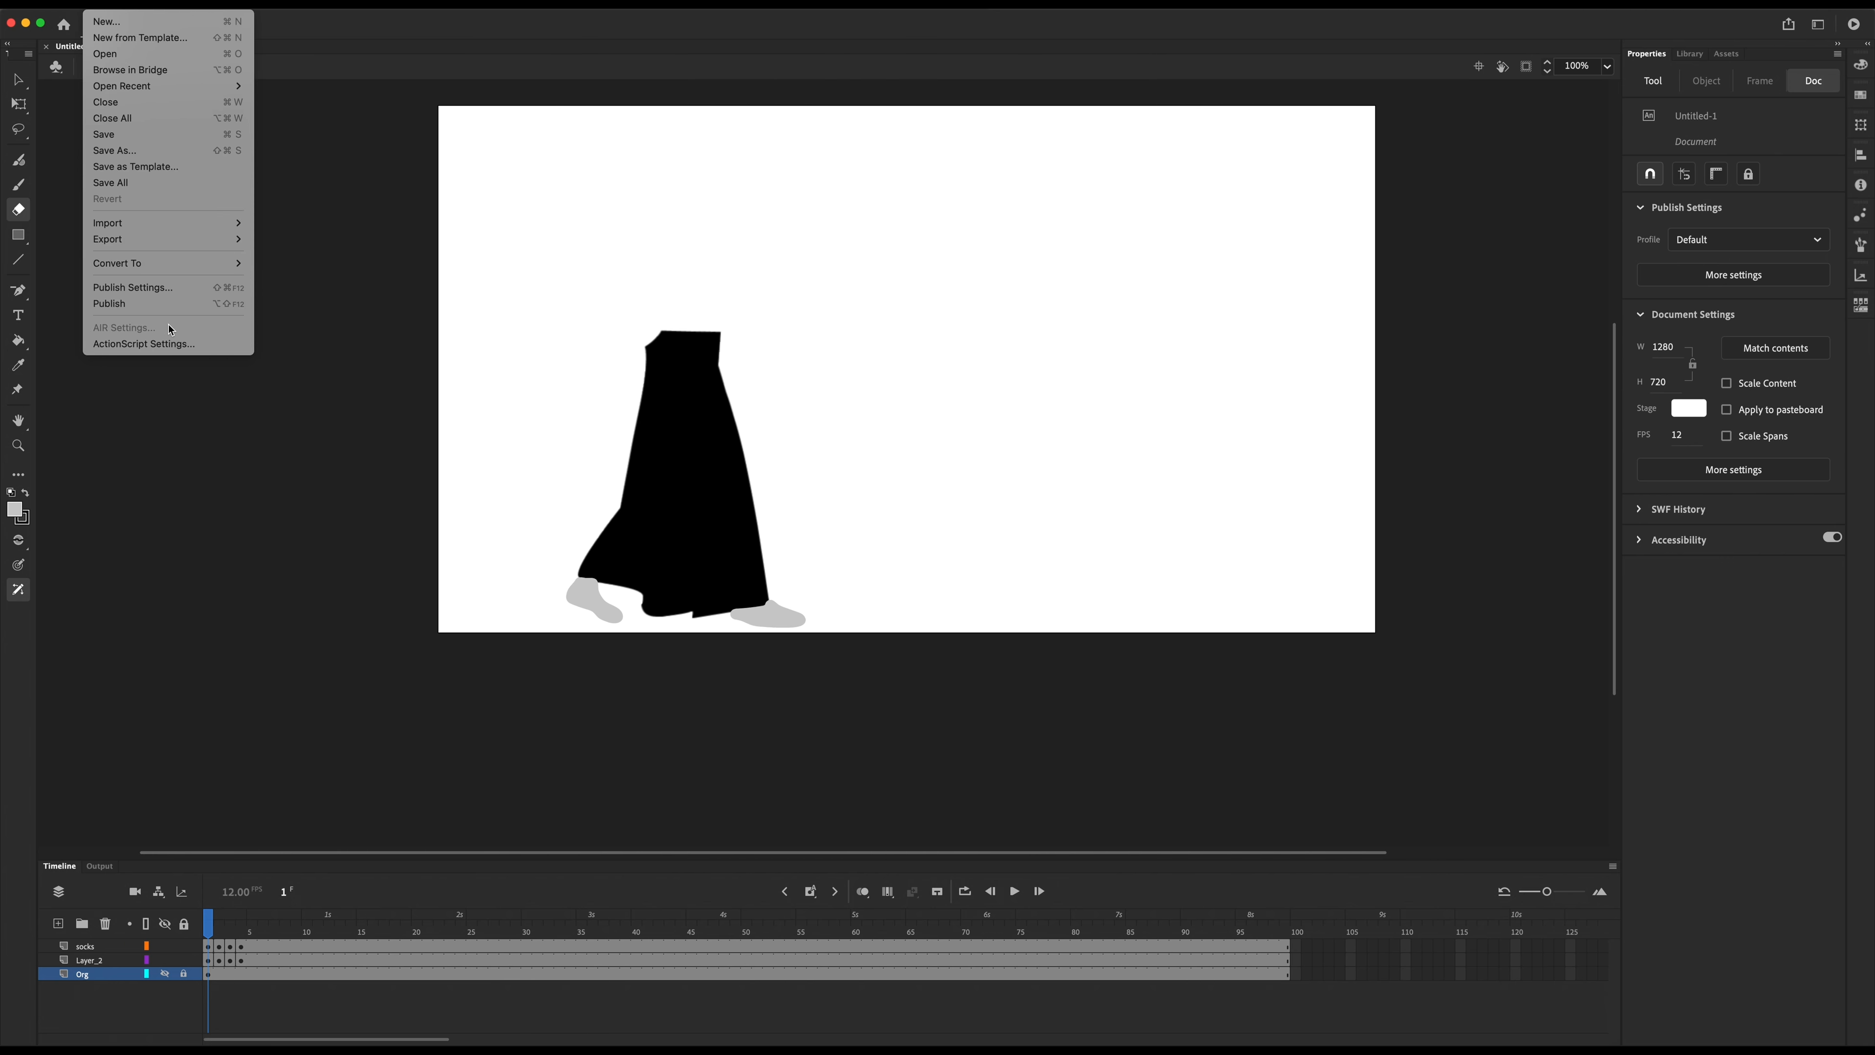
{"action": "mouse_move", "coordinate": [170, 239]}
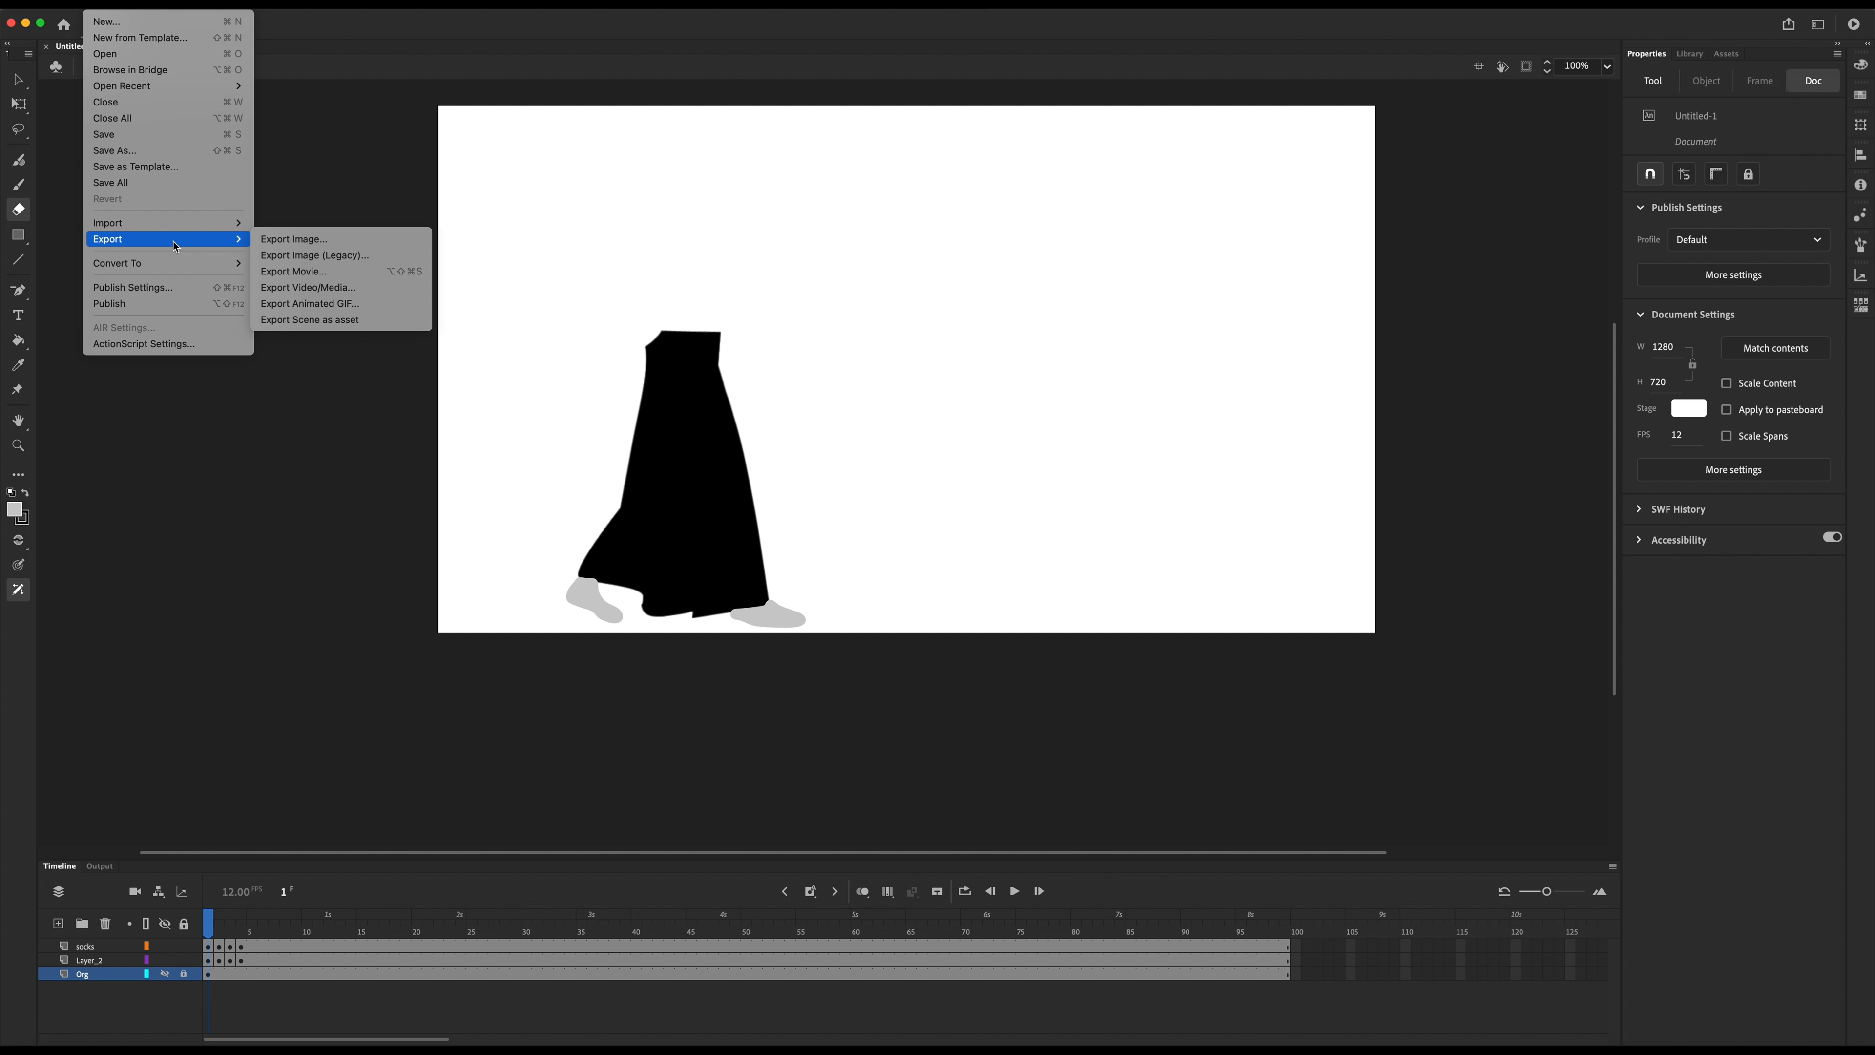
{"action": "left_click", "coordinate": [349, 297]}
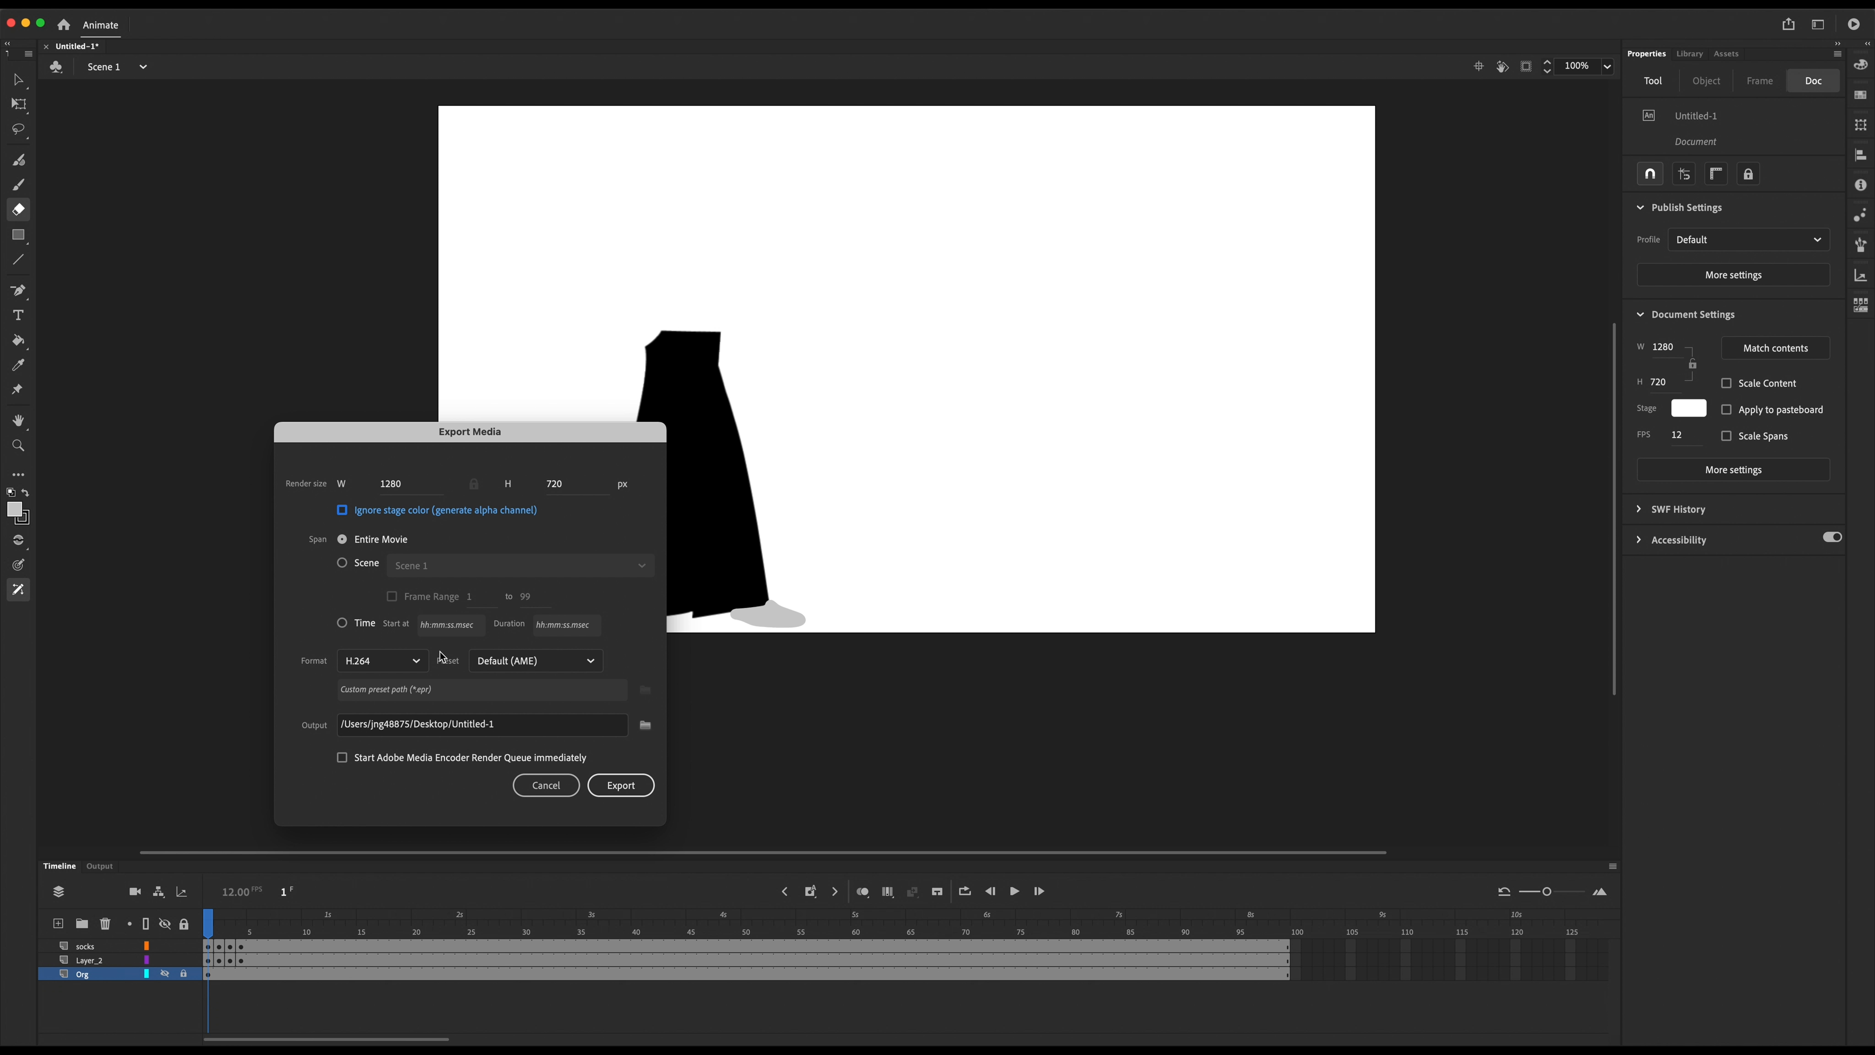
{"action": "left_click", "coordinate": [516, 660]}
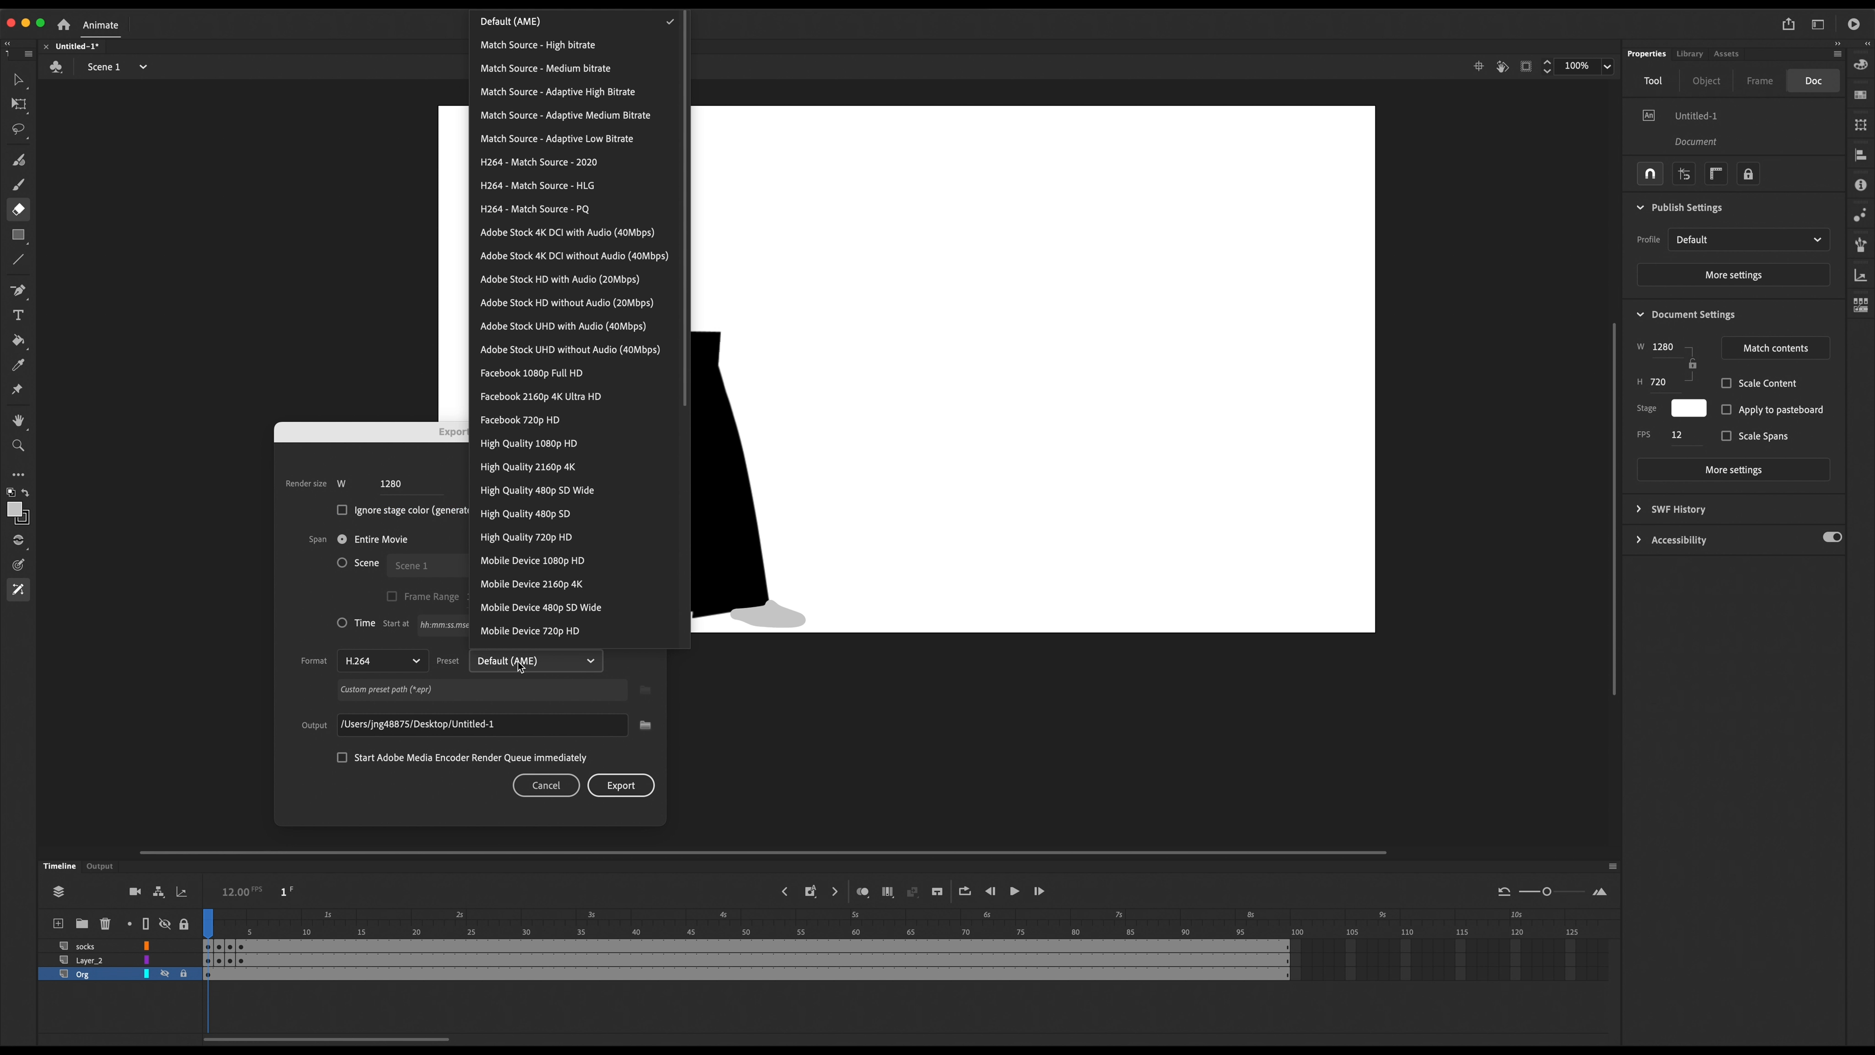
{"action": "left_click", "coordinate": [515, 24]}
{"action": "left_click", "coordinate": [401, 665]}
{"action": "left_click", "coordinate": [401, 669]}
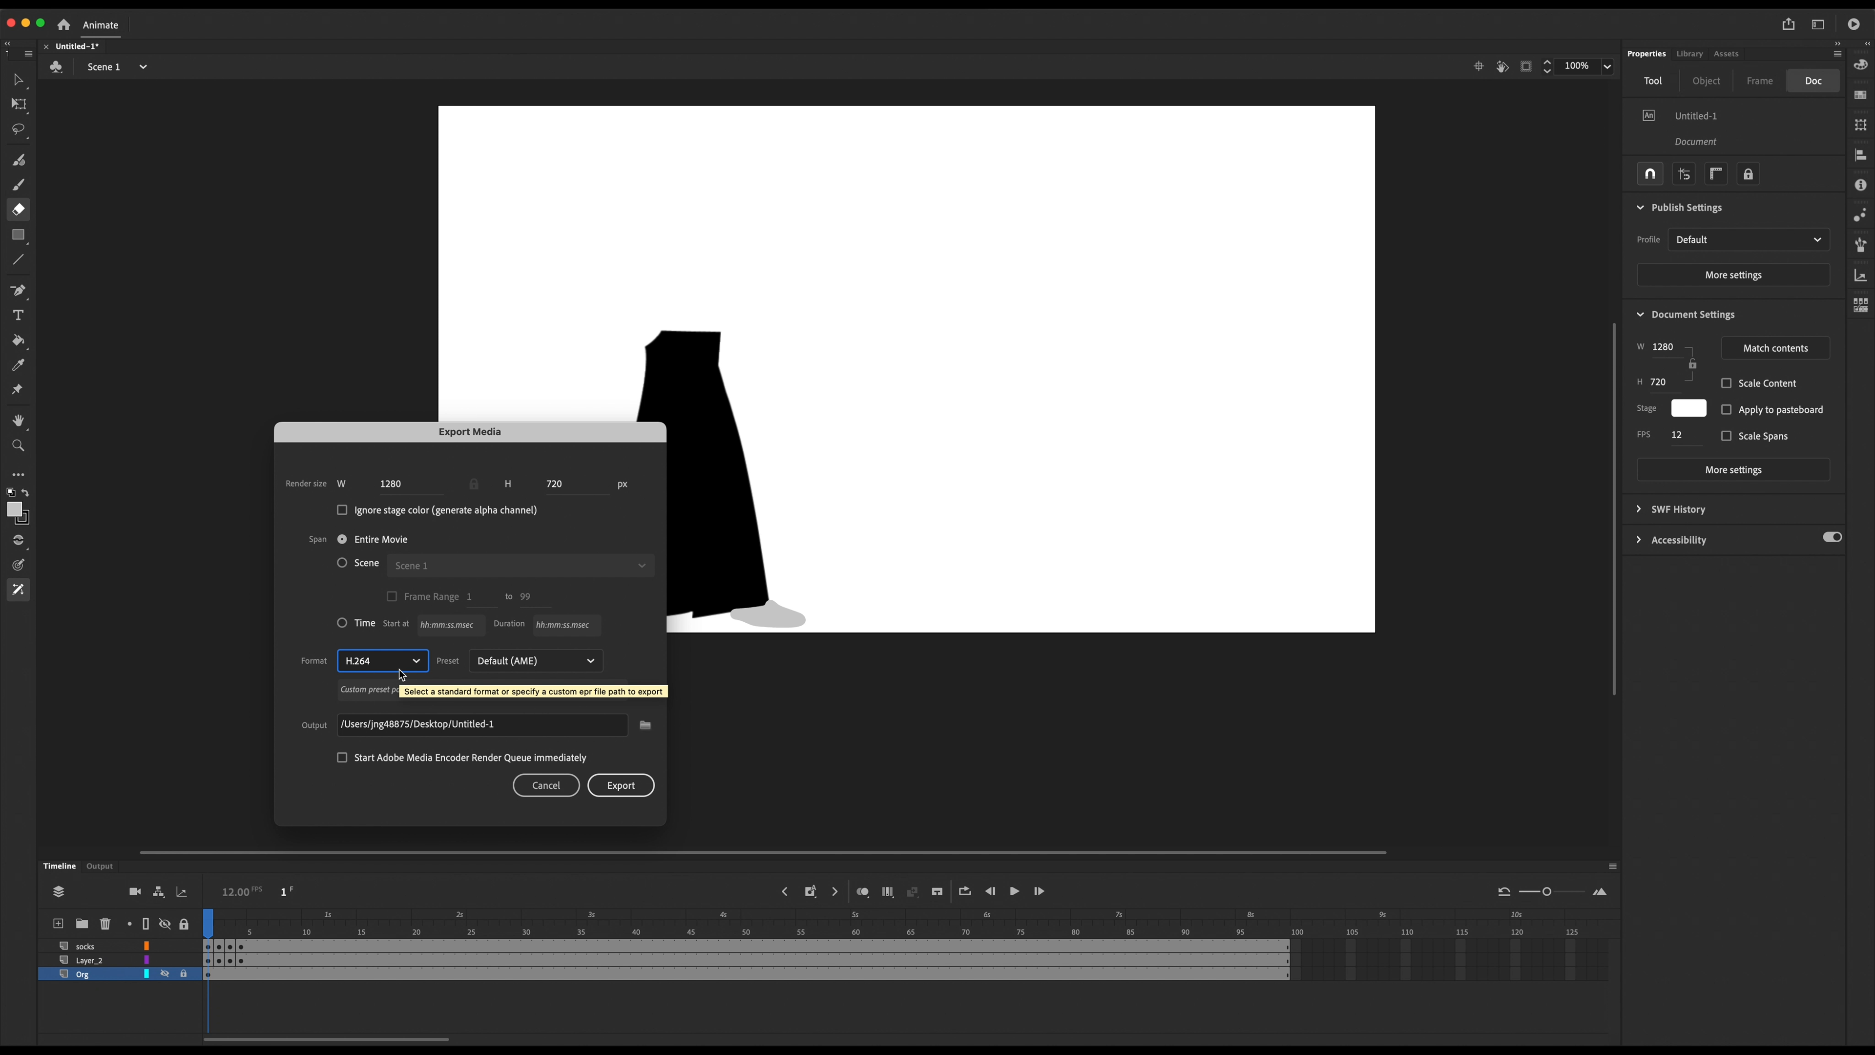